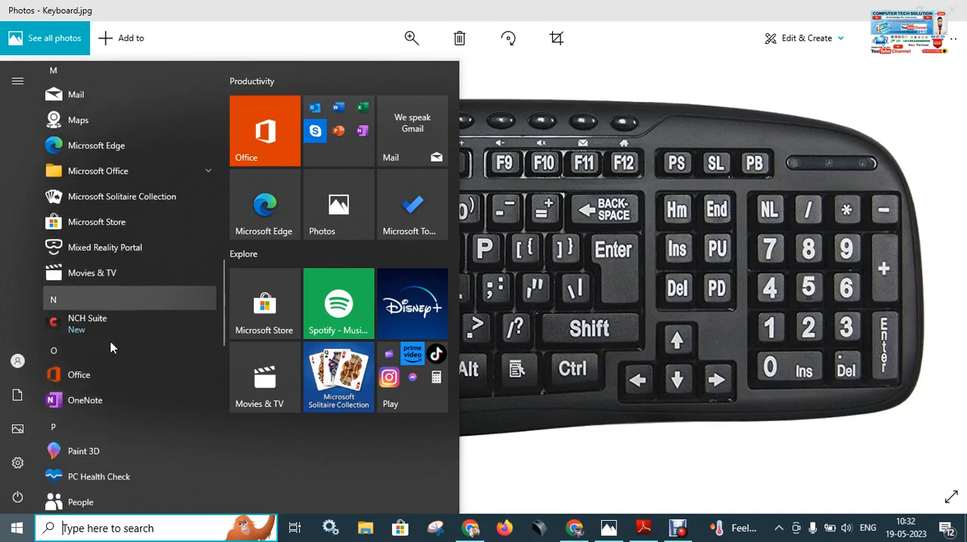
{"action": "scroll", "coordinate": [111, 346], "scroll_direction": "down", "scroll_amount": 7}
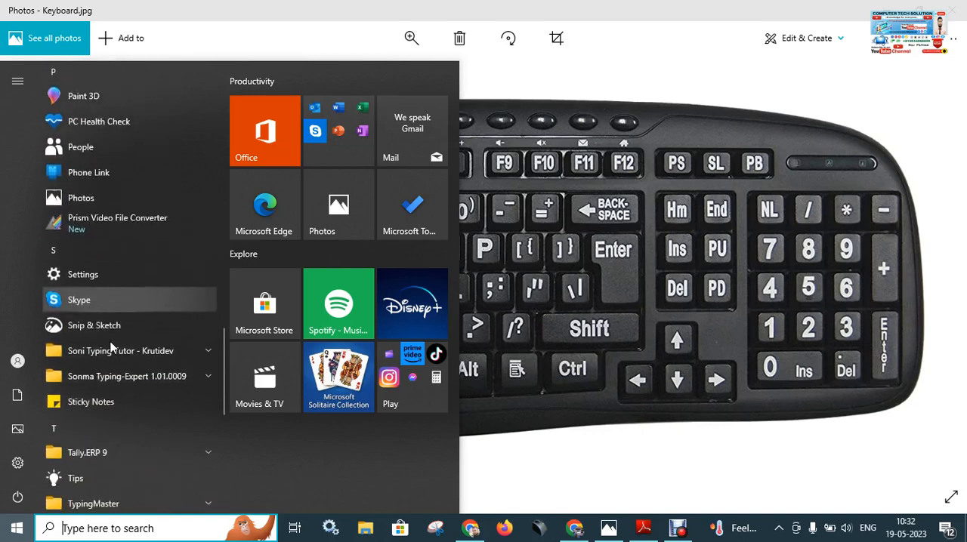
Launch Notepad from the Windows Accessories folder in the list of installed apps.
{"action": "scroll", "coordinate": [111, 341], "scroll_direction": "up", "scroll_amount": 3}
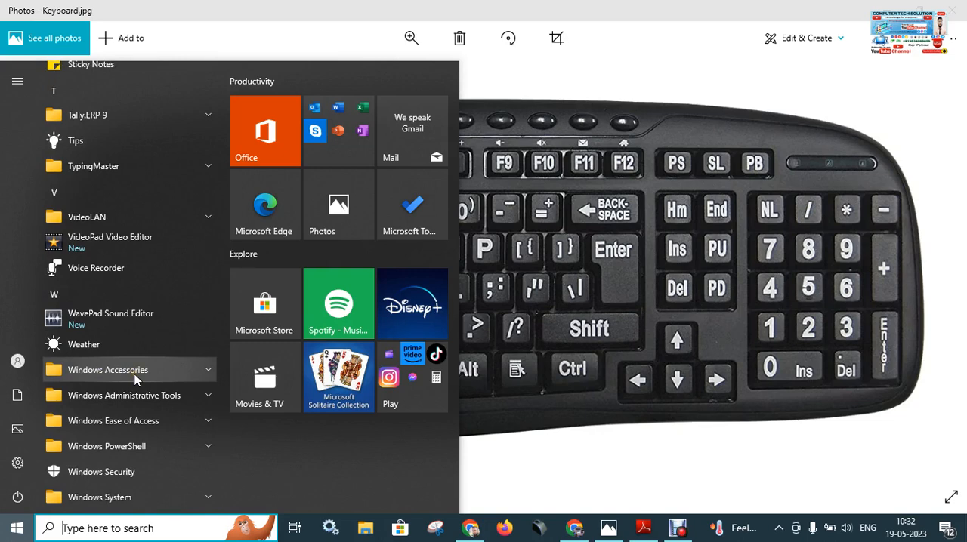
{"action": "left_click", "coordinate": [162, 369]}
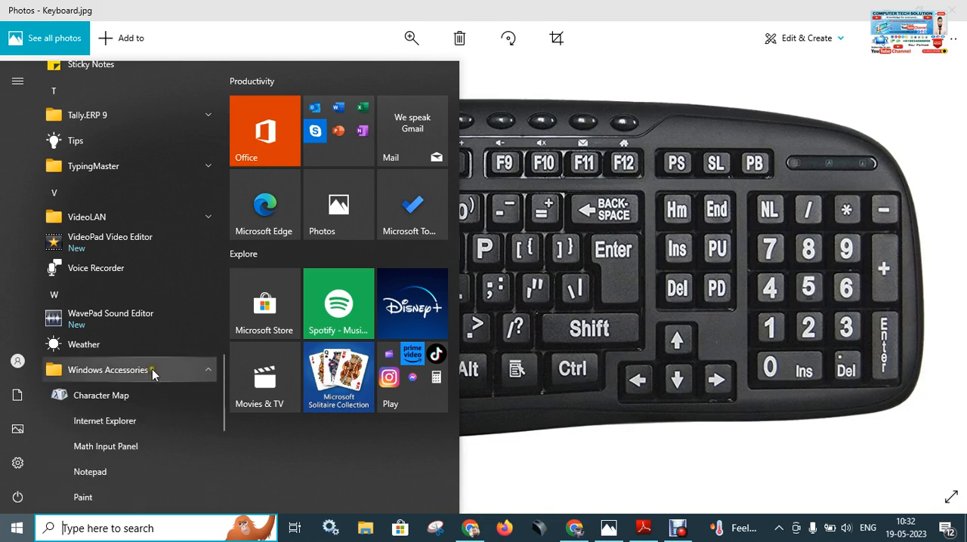
{"action": "left_click", "coordinate": [123, 370]}
{"action": "left_click", "coordinate": [132, 369]}
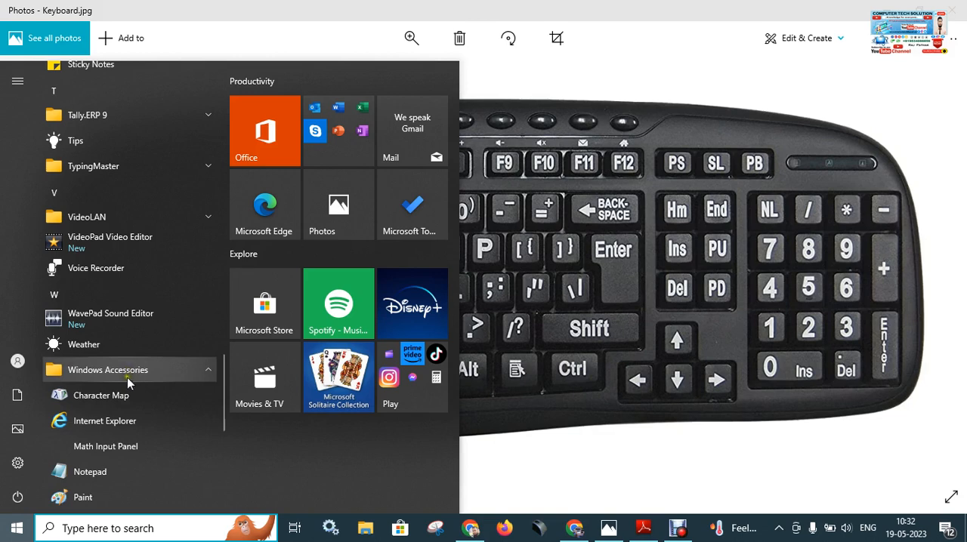
{"action": "scroll", "coordinate": [125, 393], "scroll_direction": "down", "scroll_amount": 2}
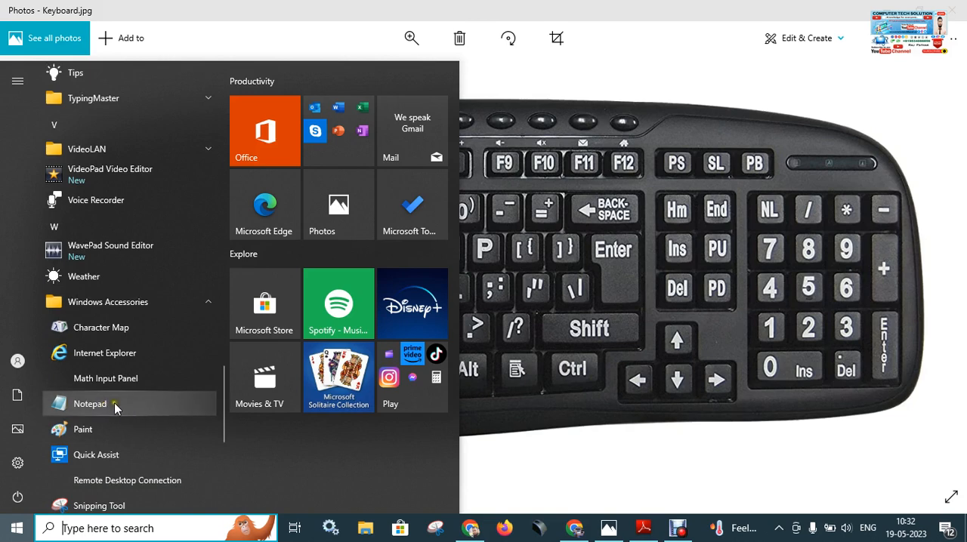
{"action": "left_click", "coordinate": [106, 403]}
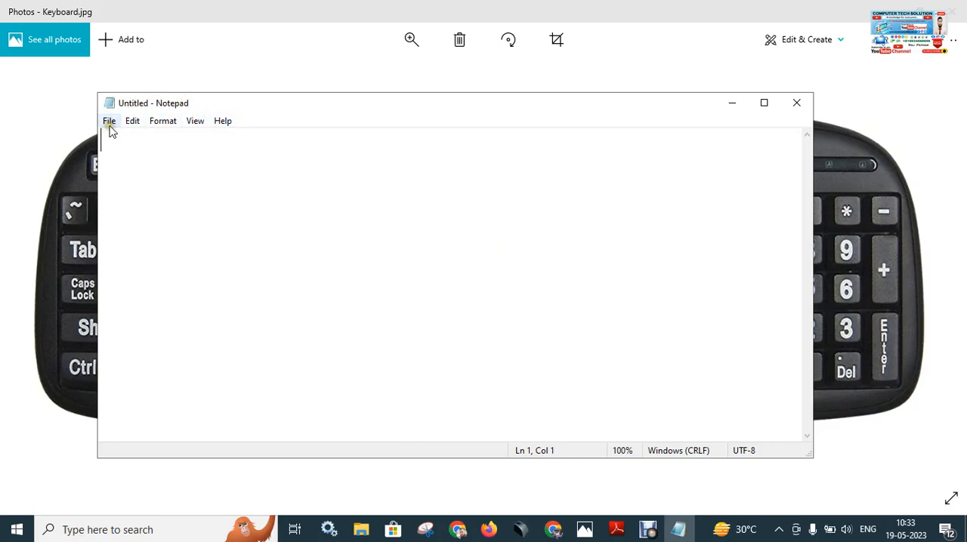
{"action": "left_click", "coordinate": [162, 123]}
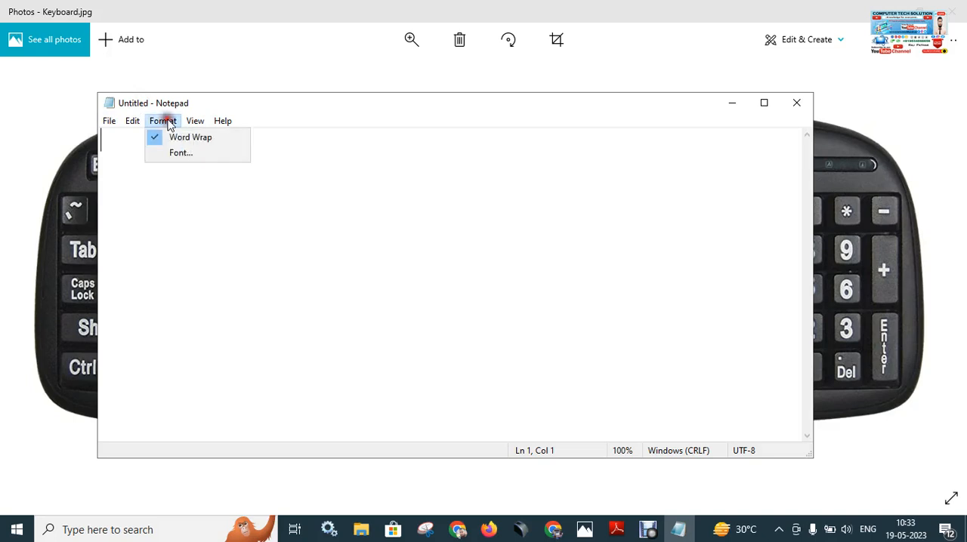
{"action": "mouse_move", "coordinate": [110, 123]}
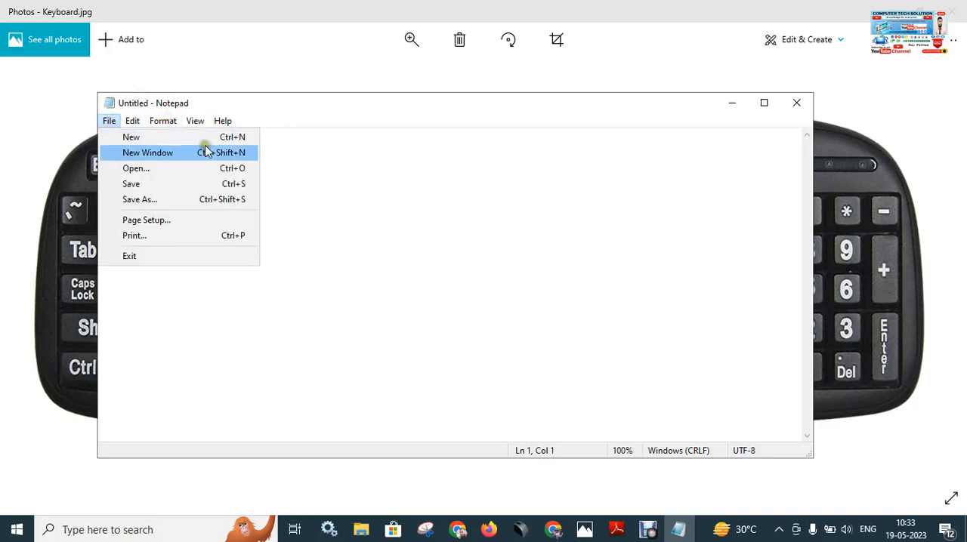
{"action": "left_click", "coordinate": [397, 208]}
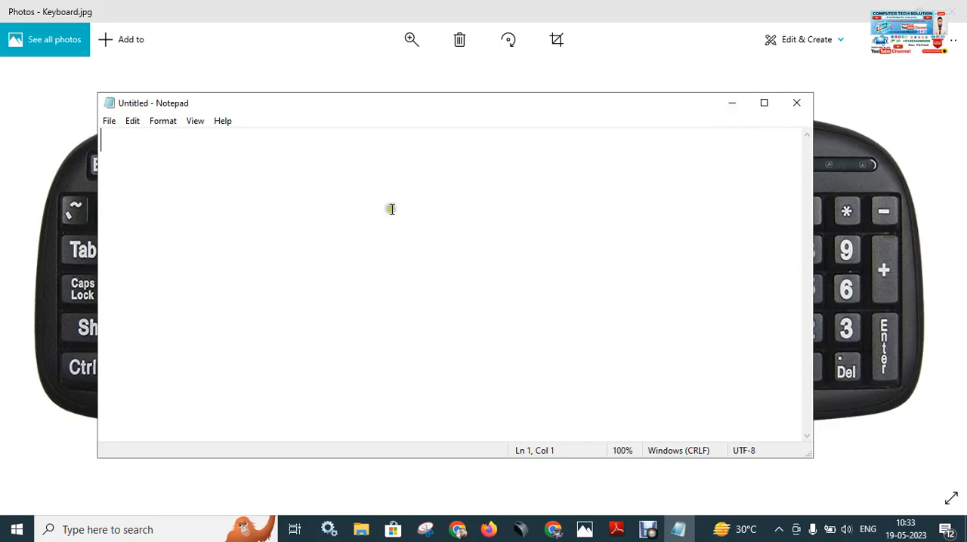
Enter a person's full name on the first line of the blank Notepad document.
{"action": "left_click", "coordinate": [291, 186]}
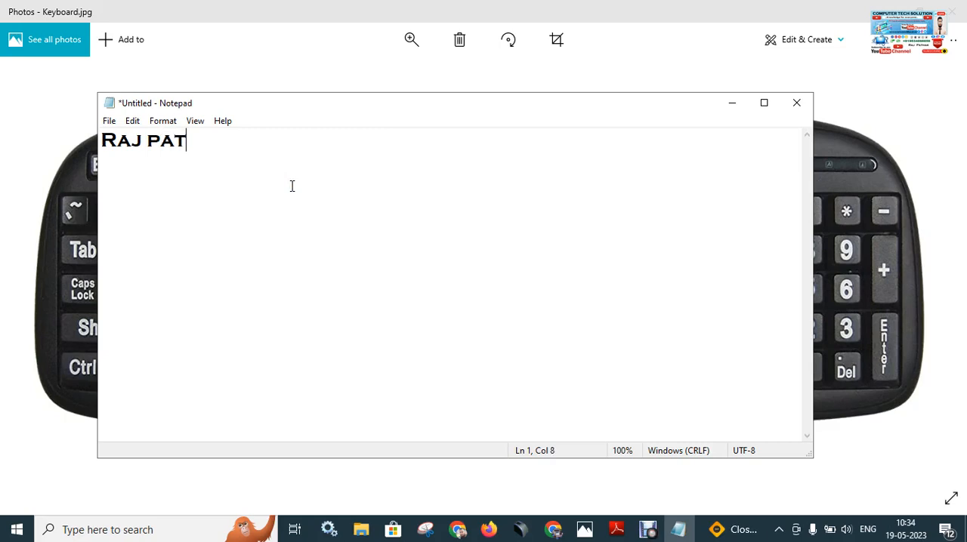
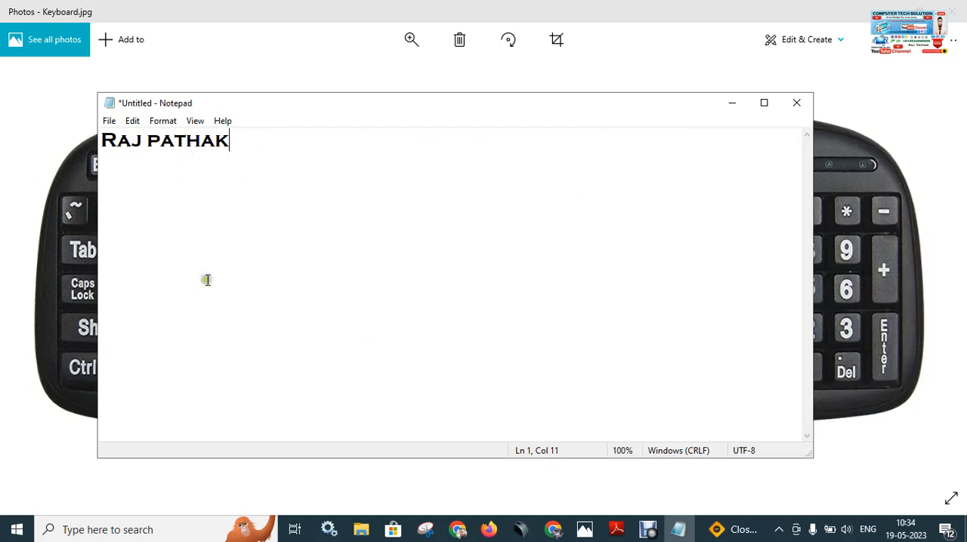
Minimize the Notepad window and bring it back, doing this twice.
{"action": "left_click", "coordinate": [732, 106]}
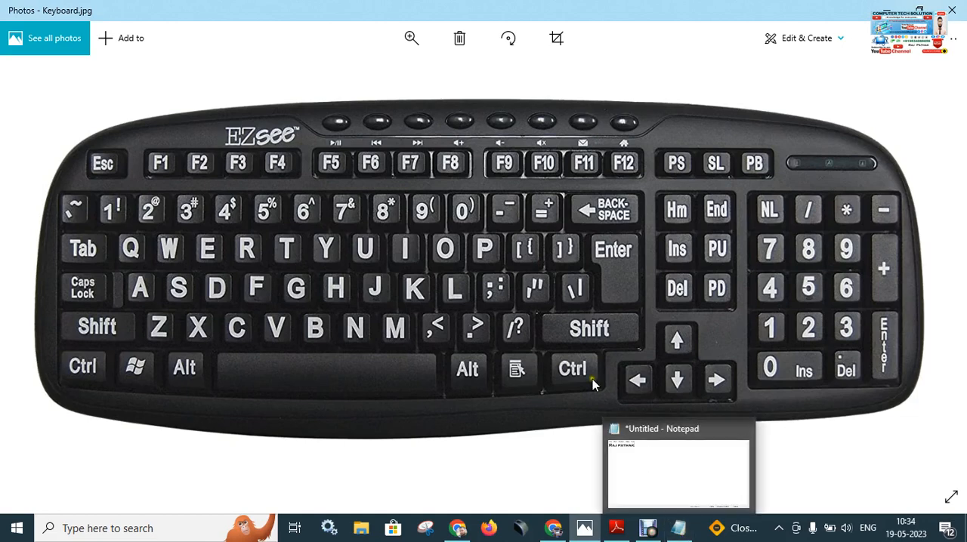
{"action": "mouse_move", "coordinate": [680, 528]}
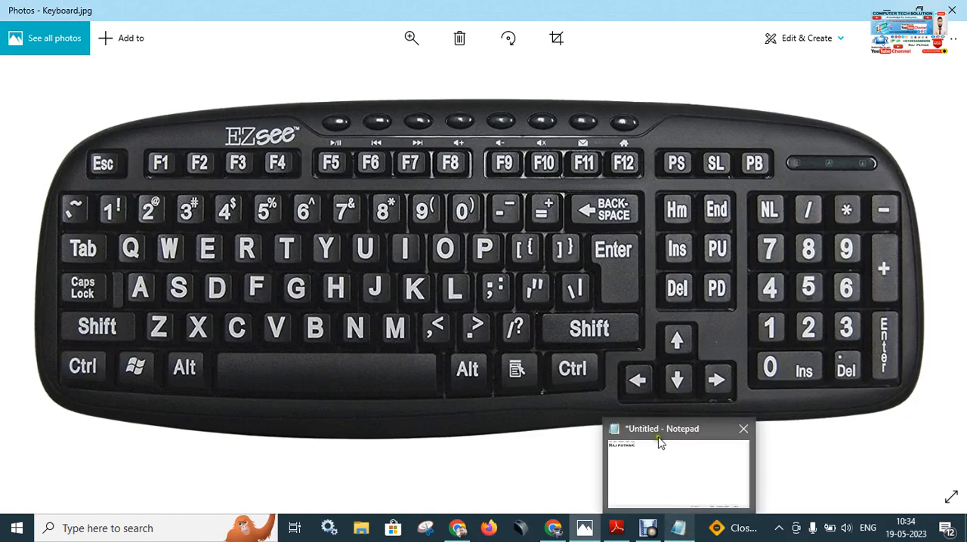
{"action": "left_click", "coordinate": [682, 532]}
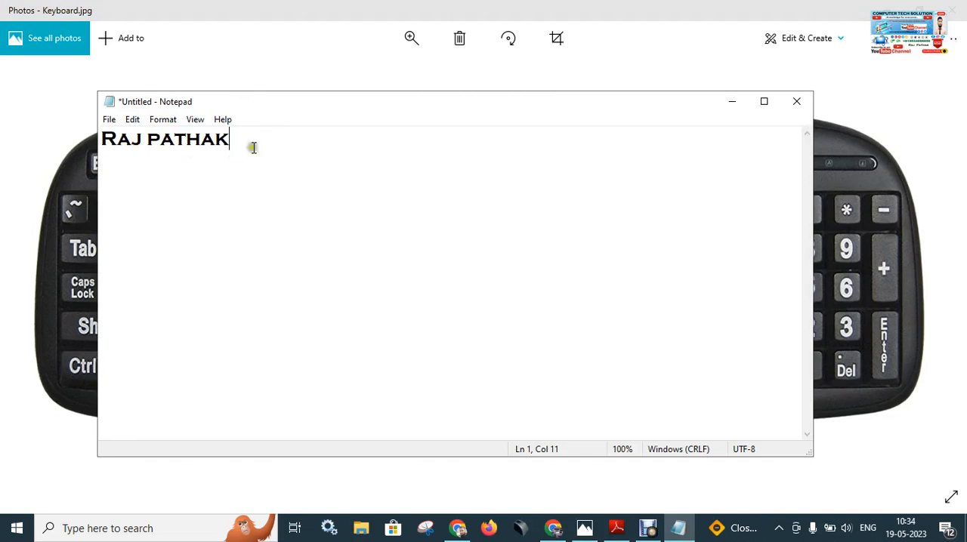
{"action": "left_click", "coordinate": [734, 104]}
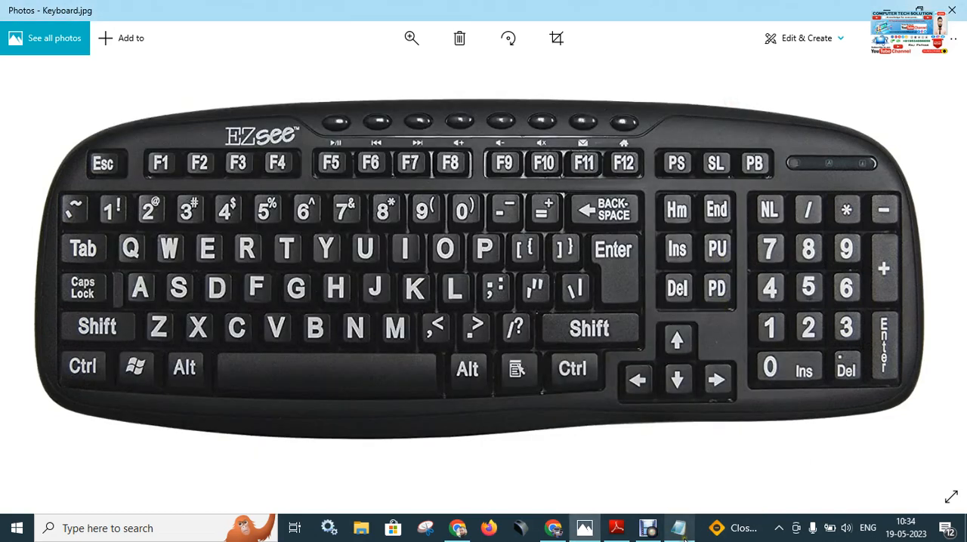
{"action": "mouse_move", "coordinate": [683, 538]}
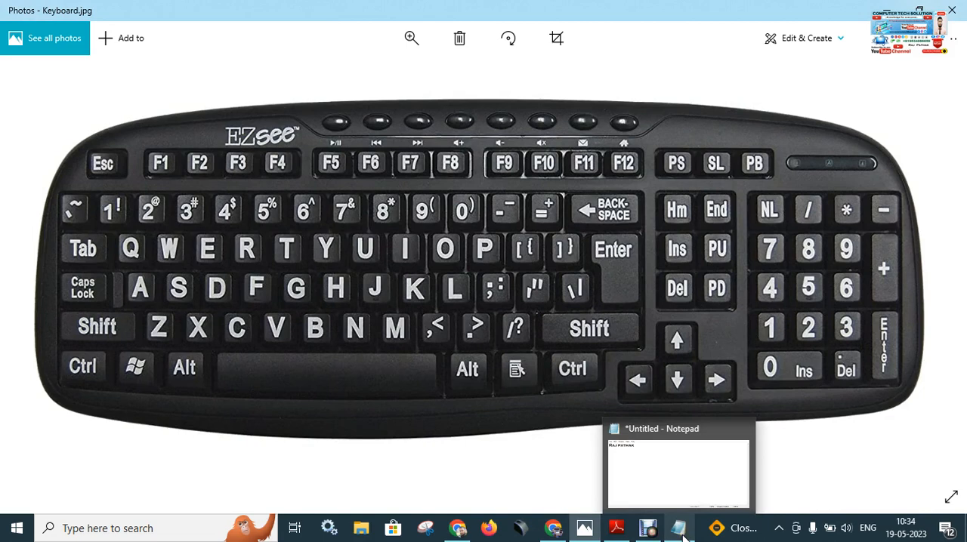
{"action": "left_click", "coordinate": [679, 529]}
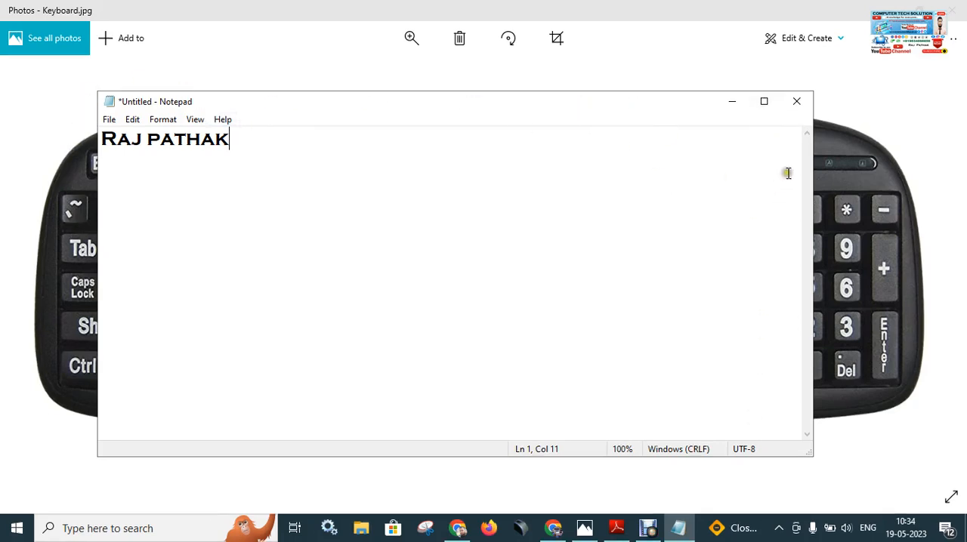
Maximize the Notepad window and restore it to its smaller size, doing this twice.
{"action": "left_click", "coordinate": [764, 106]}
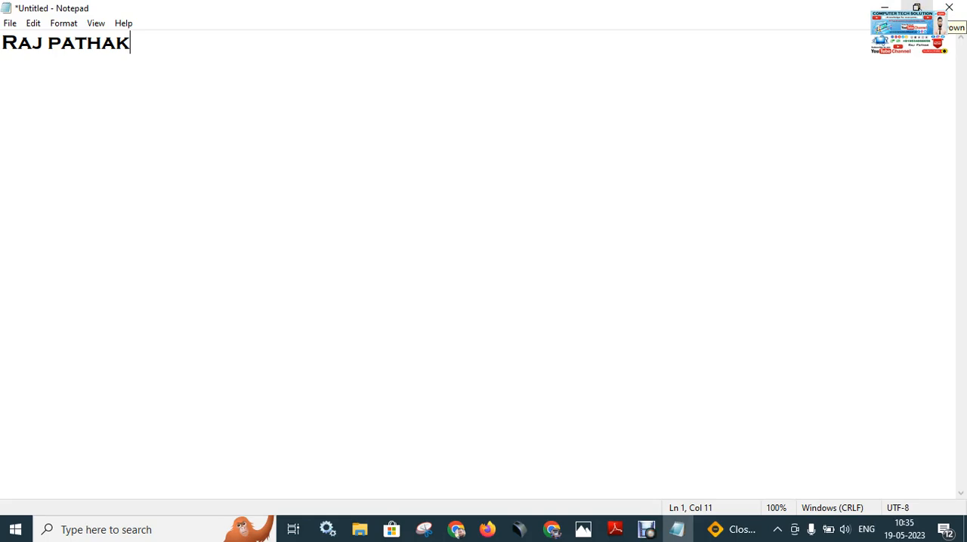
{"action": "left_click", "coordinate": [917, 8]}
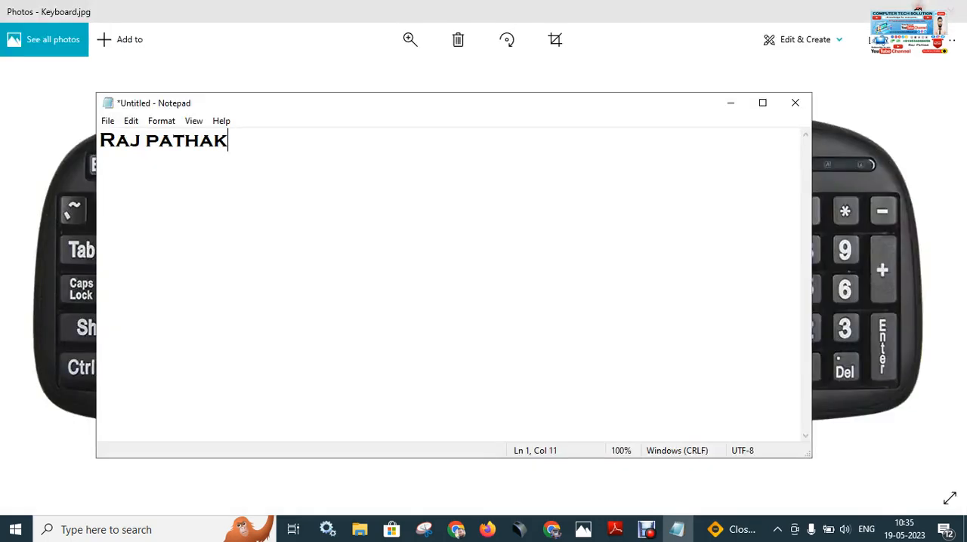
{"action": "left_click", "coordinate": [763, 108]}
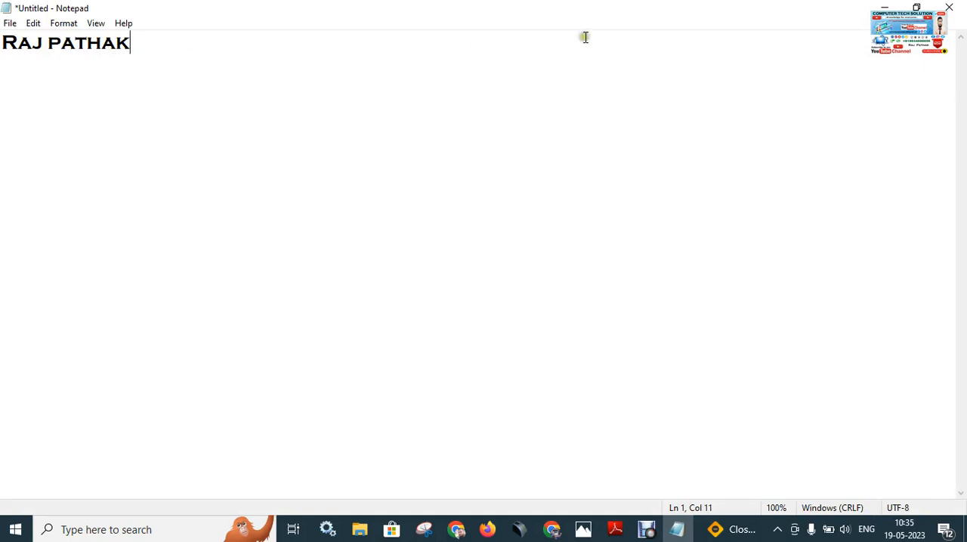
{"action": "left_click", "coordinate": [917, 7]}
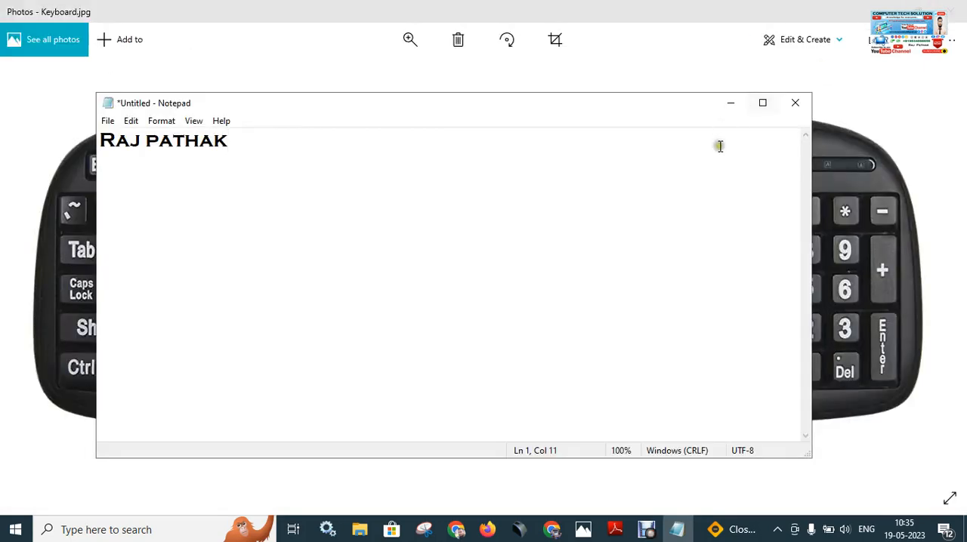
Delete the full name from the document and close Notepad.
{"action": "key", "text": "shift+Home"}
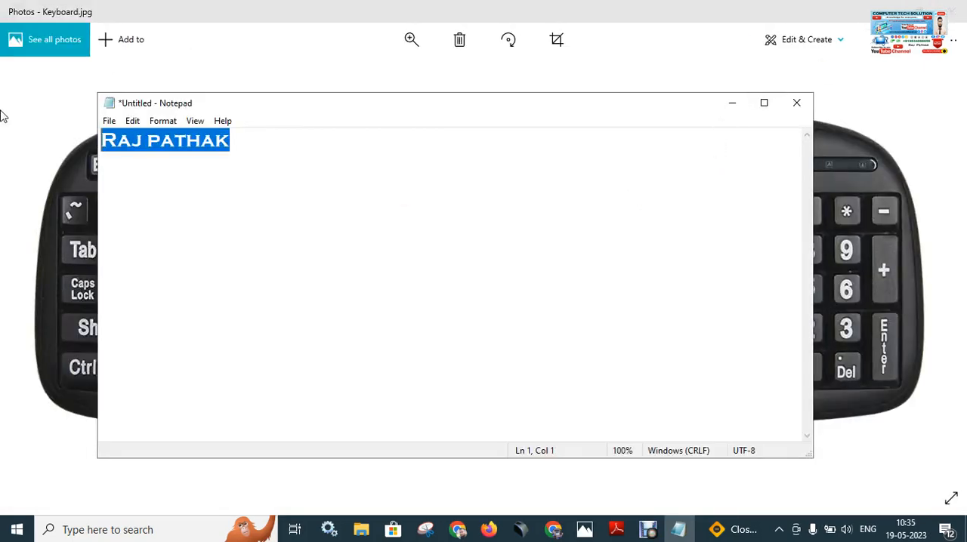
{"action": "key", "text": "Left"}
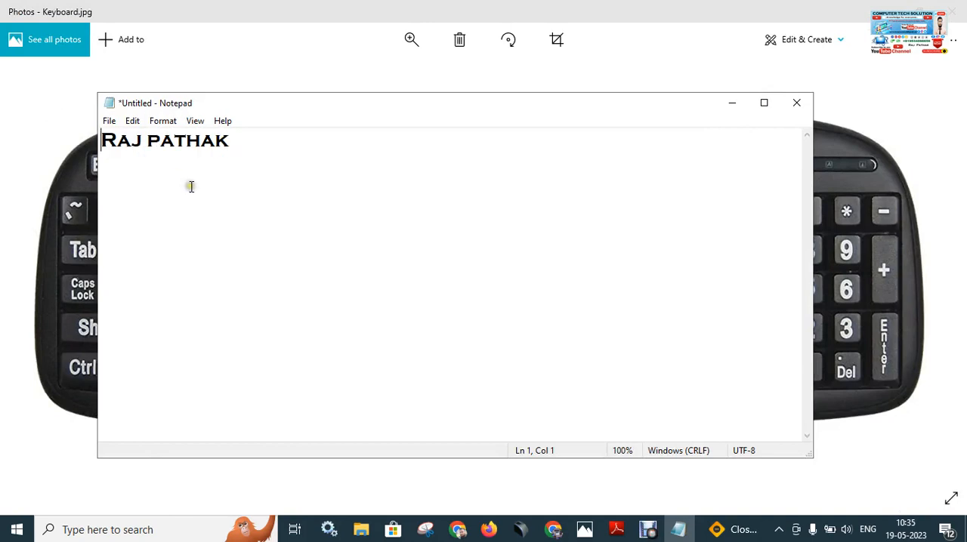
{"action": "key", "text": "shift+End"}
{"action": "key", "text": "Delete"}
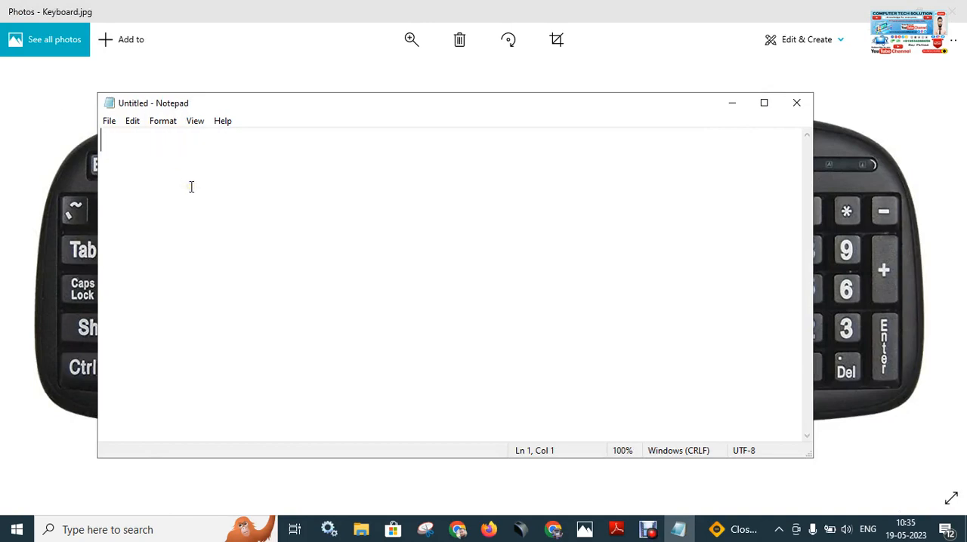
{"action": "left_click", "coordinate": [797, 105]}
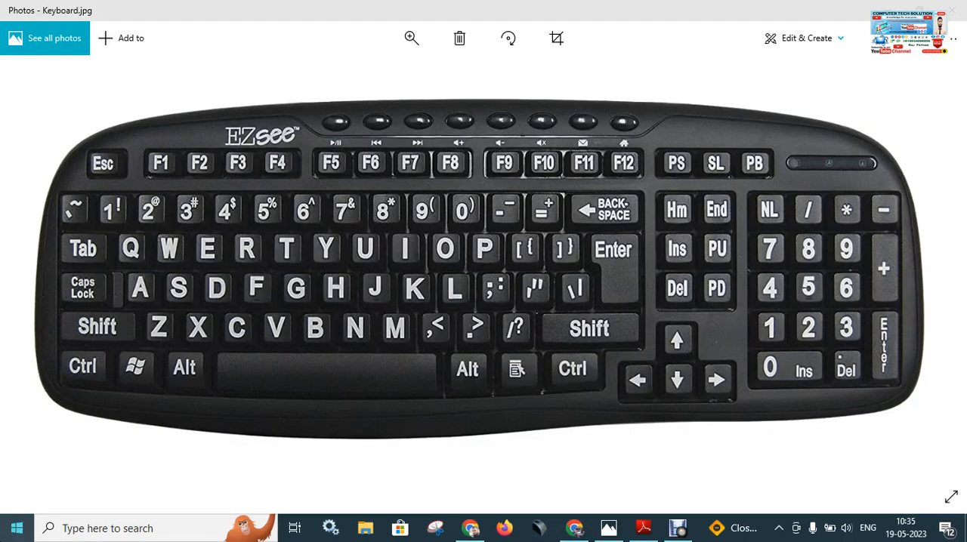
Open a new Notepad window from the Windows Accessories folder among the installed apps.
{"action": "left_click", "coordinate": [17, 530]}
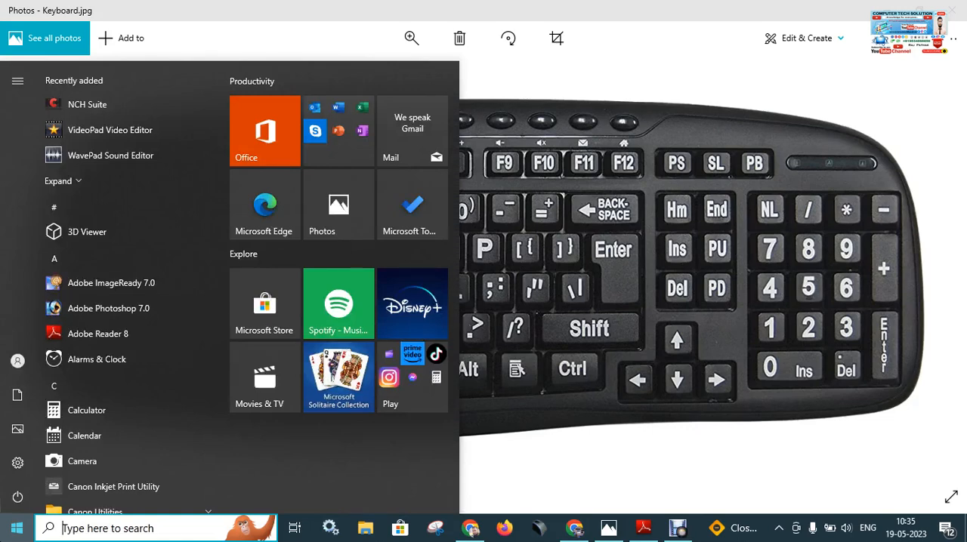
{"action": "scroll", "coordinate": [136, 327], "scroll_direction": "down", "scroll_amount": 1}
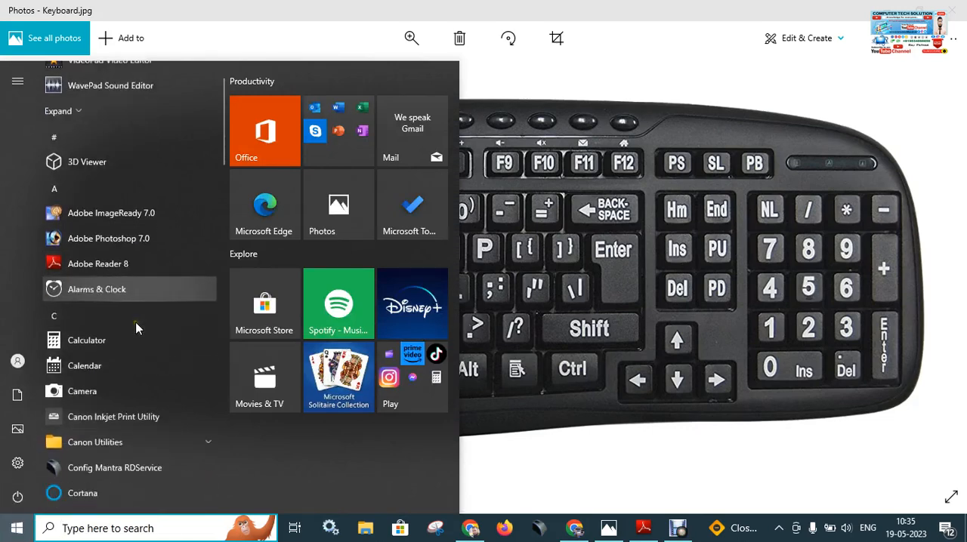
{"action": "scroll", "coordinate": [136, 327], "scroll_direction": "down", "scroll_amount": 12}
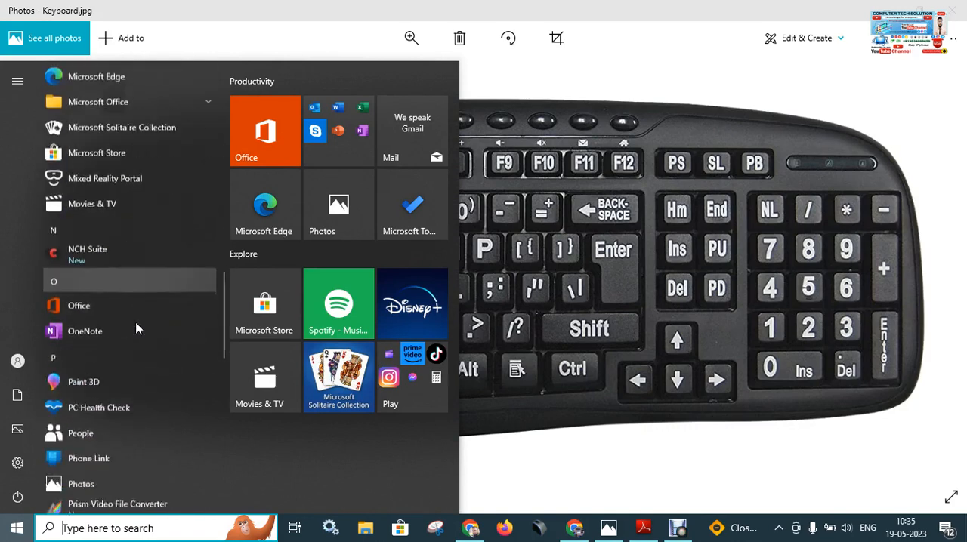
{"action": "scroll", "coordinate": [136, 329], "scroll_direction": "down", "scroll_amount": 10}
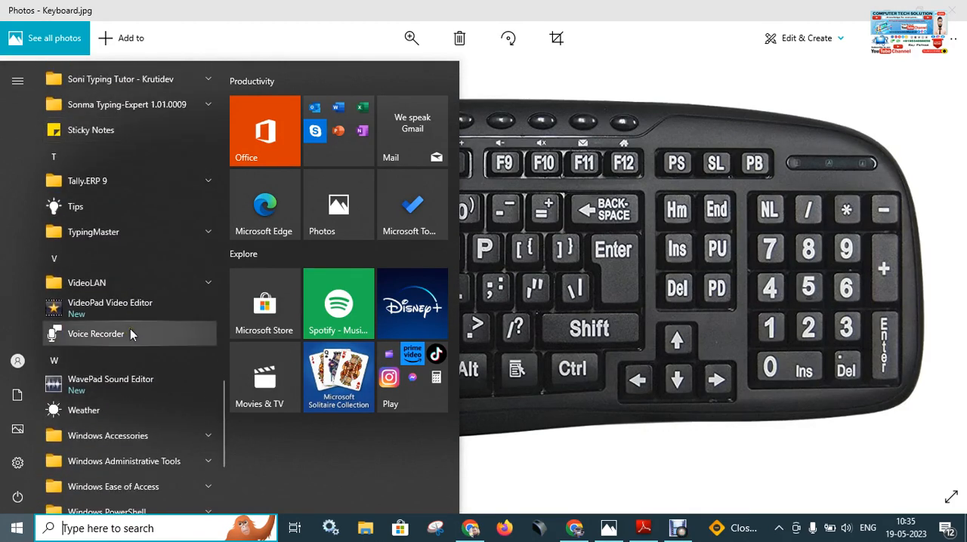
{"action": "scroll", "coordinate": [130, 334], "scroll_direction": "down", "scroll_amount": 3}
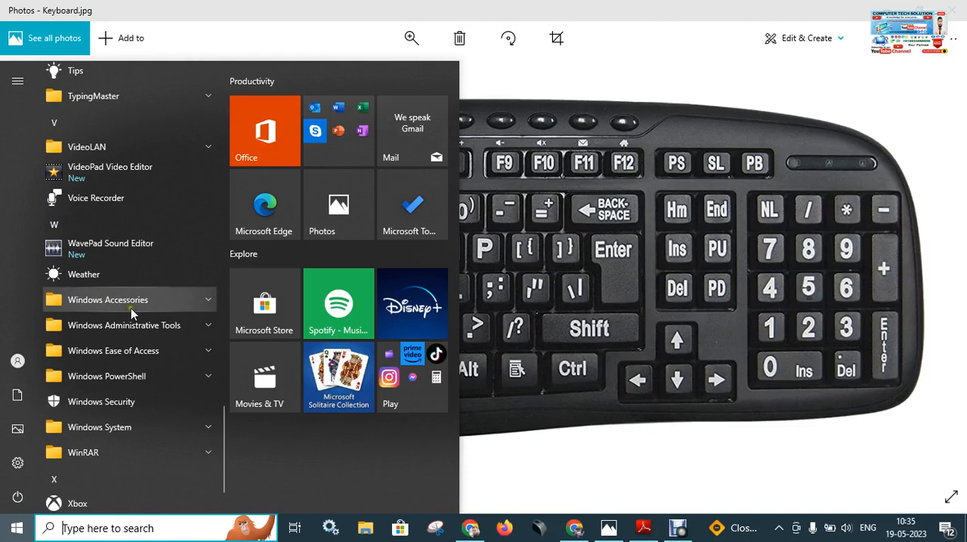
{"action": "left_click", "coordinate": [131, 306]}
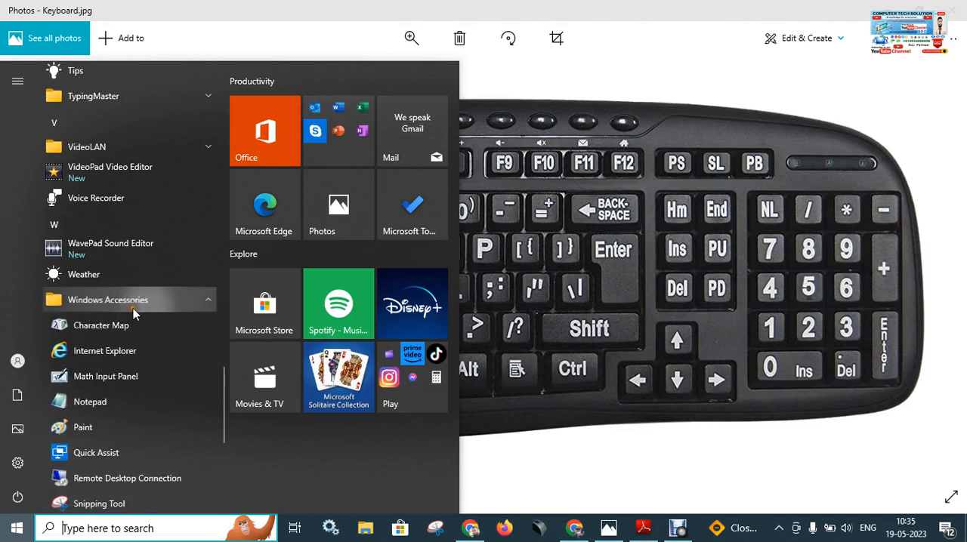
{"action": "left_click", "coordinate": [111, 409]}
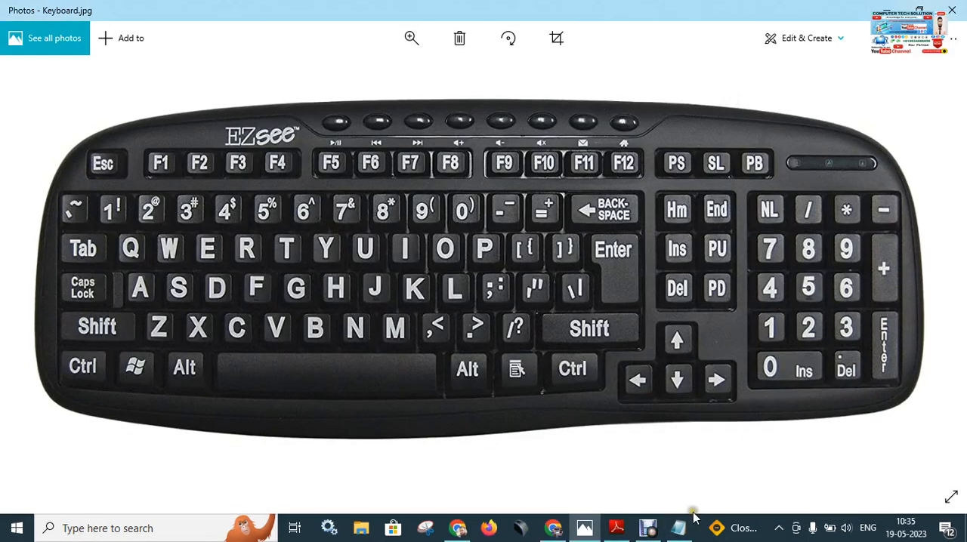
Bring the minimized Notepad window back at full-screen size and close it.
{"action": "left_click", "coordinate": [678, 528]}
{"action": "double_click", "coordinate": [769, 104]}
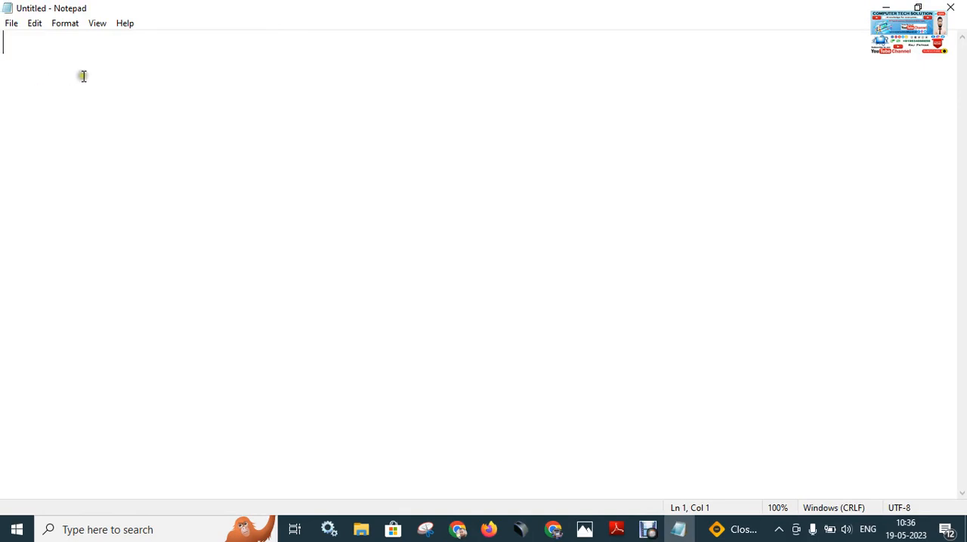
{"action": "left_click", "coordinate": [951, 7]}
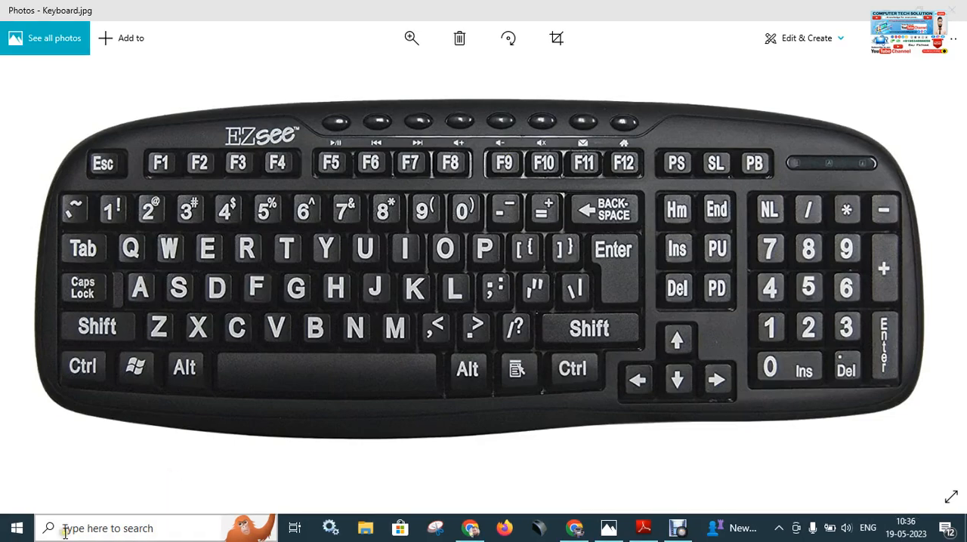
Open a new Notepad window from the Windows Accessories folder among the installed apps.
{"action": "left_click", "coordinate": [17, 529]}
{"action": "scroll", "coordinate": [143, 365], "scroll_direction": "down", "scroll_amount": 5}
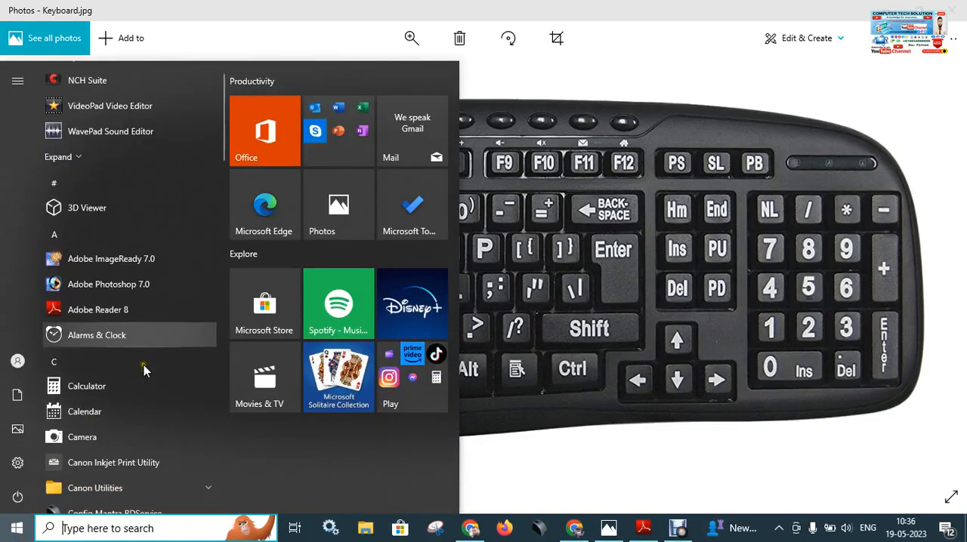
{"action": "scroll", "coordinate": [143, 365], "scroll_direction": "down", "scroll_amount": 10}
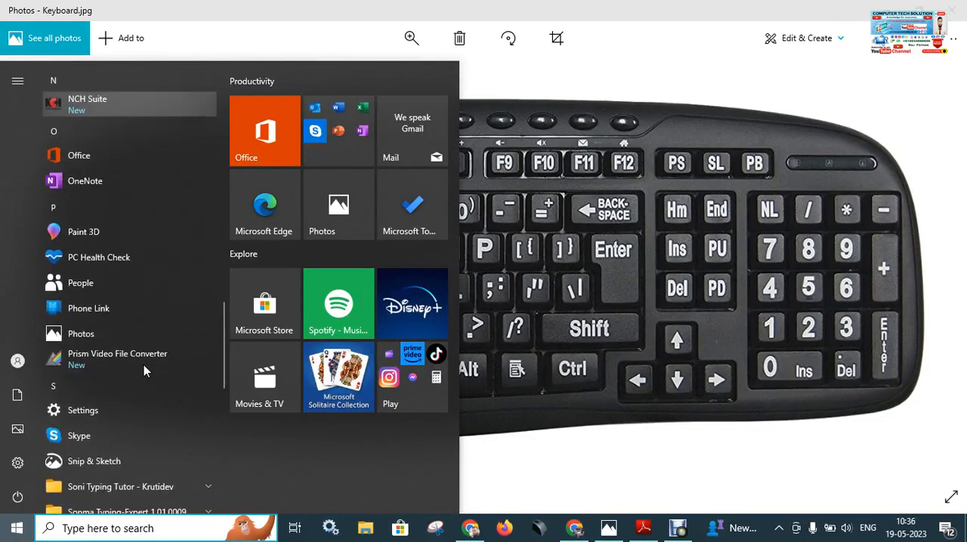
{"action": "scroll", "coordinate": [143, 365], "scroll_direction": "down", "scroll_amount": 5}
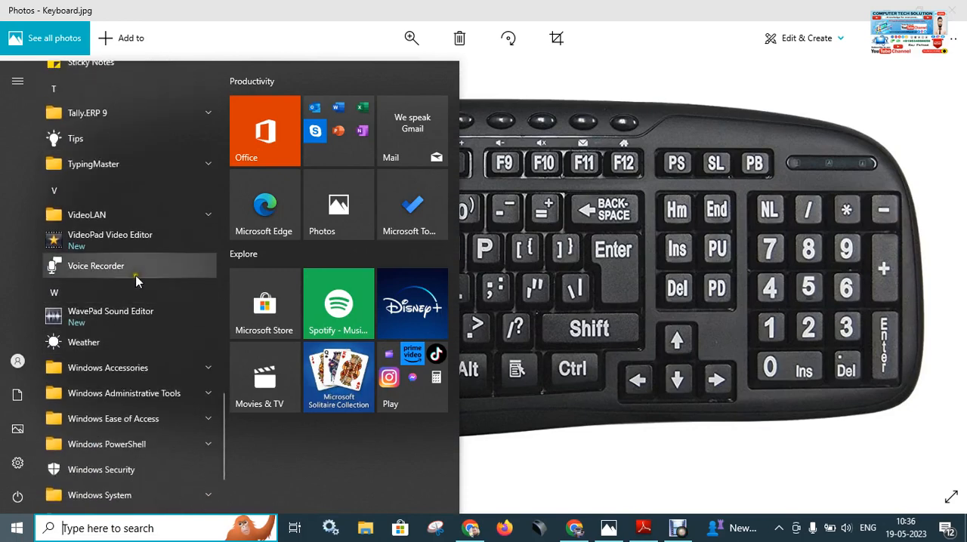
{"action": "left_click", "coordinate": [125, 367]}
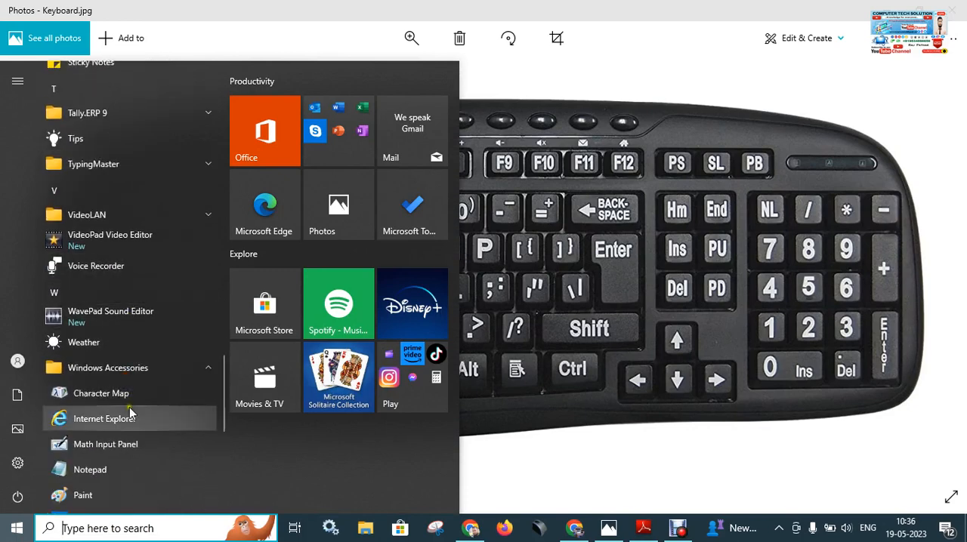
{"action": "left_click", "coordinate": [125, 470]}
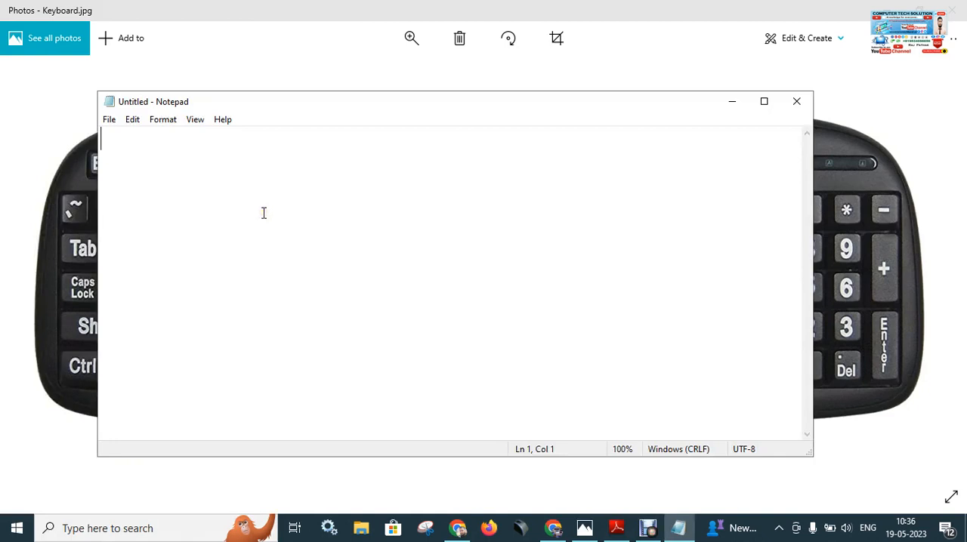
Enter the letter R in the blank document and close Notepad without saving the changes.
{"action": "type", "text": "R"}
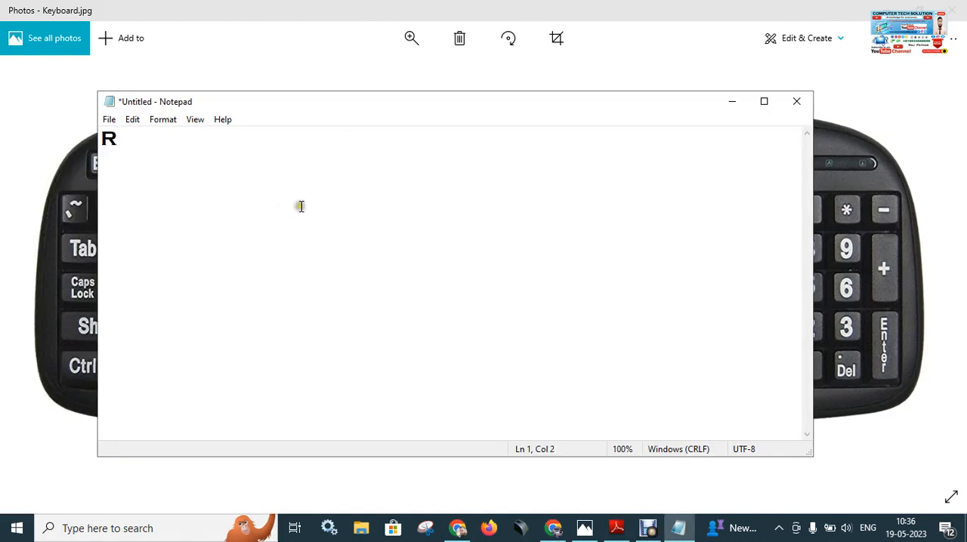
{"action": "left_click", "coordinate": [797, 104]}
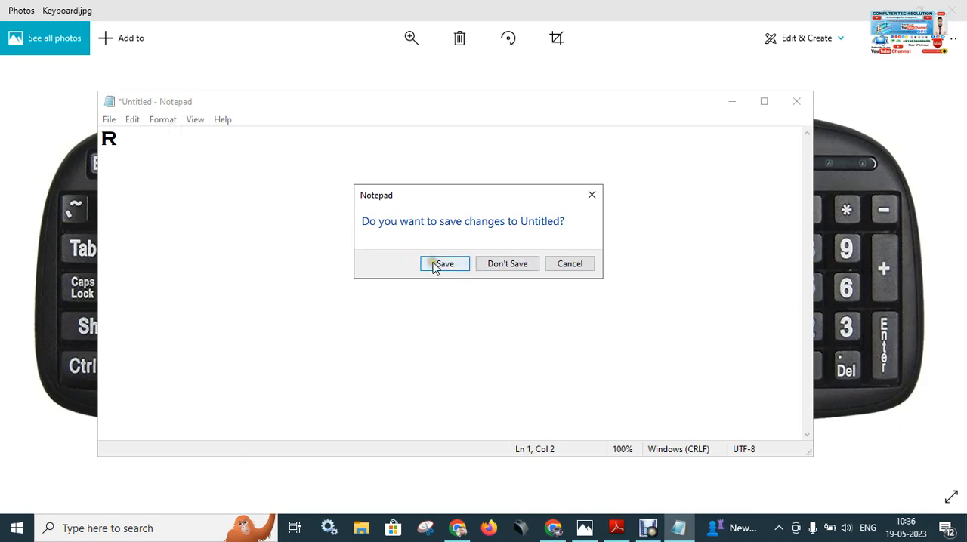
{"action": "left_click", "coordinate": [514, 269]}
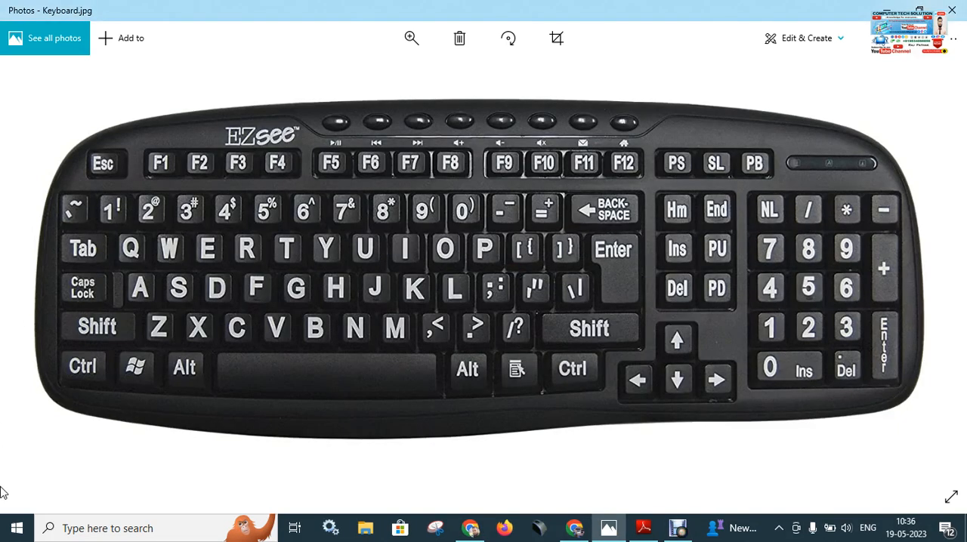
{"action": "left_click", "coordinate": [17, 529]}
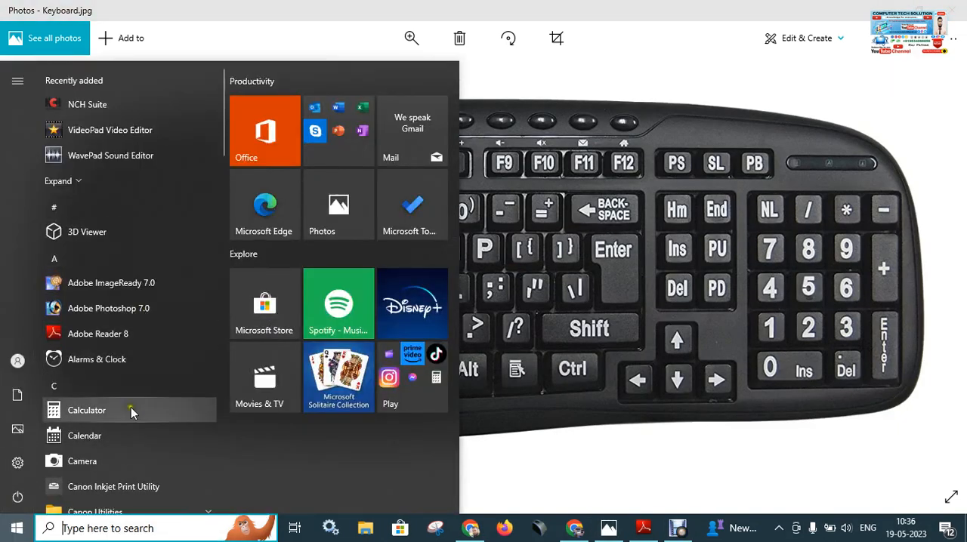
{"action": "scroll", "coordinate": [128, 416], "scroll_direction": "down", "scroll_amount": 5}
{"action": "scroll", "coordinate": [128, 421], "scroll_direction": "down", "scroll_amount": 2}
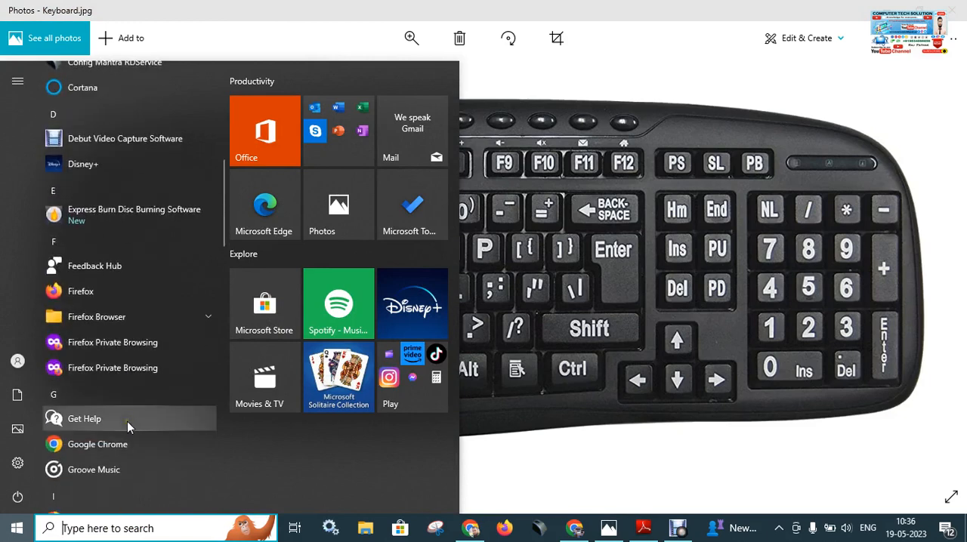
{"action": "left_click", "coordinate": [620, 444]}
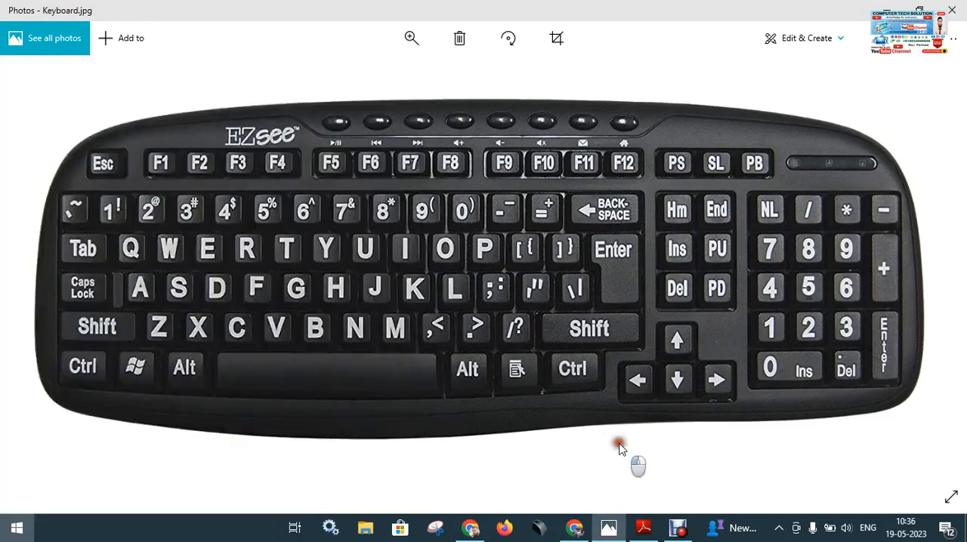
Minimize the keyboard picture and open Notepad by searching Windows for "notepad".
{"action": "left_click", "coordinate": [882, 6]}
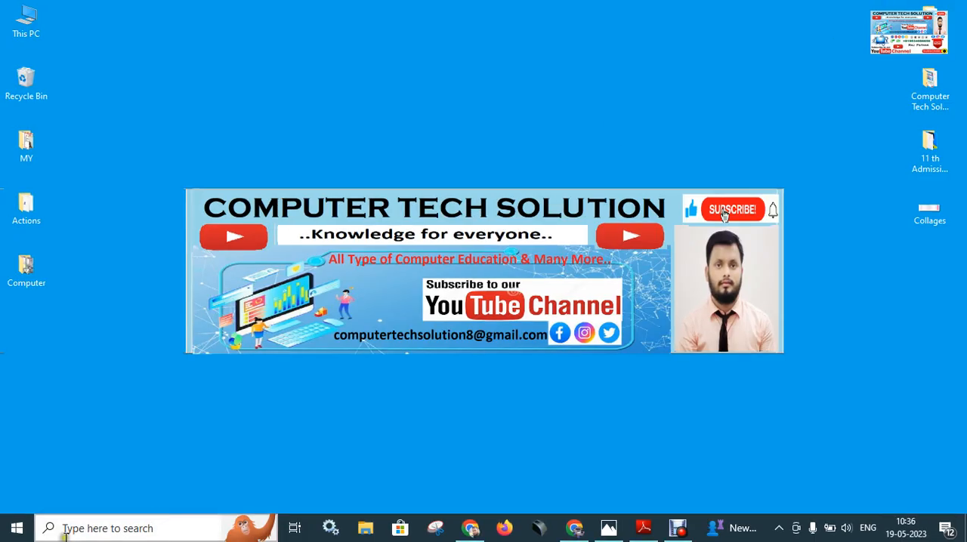
{"action": "left_click", "coordinate": [159, 527]}
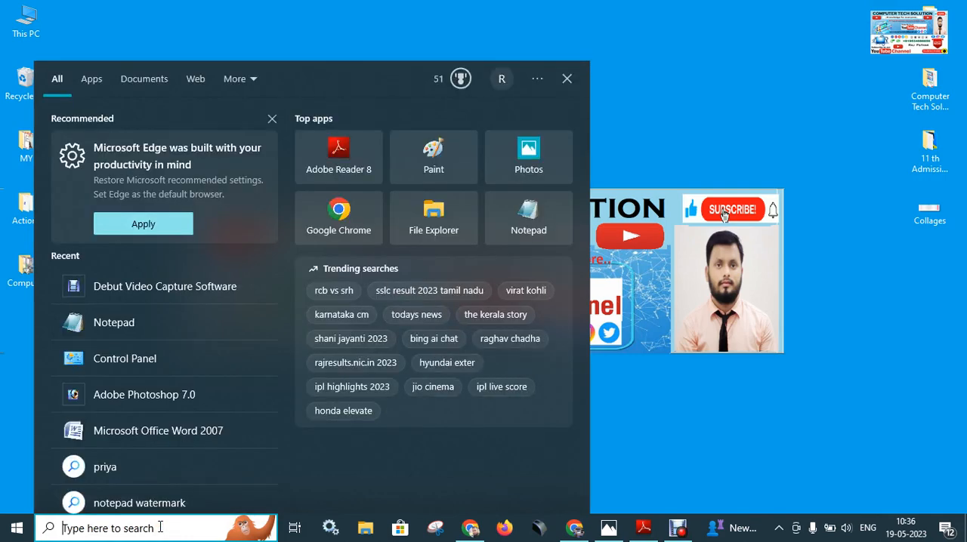
{"action": "type", "text": "noite"}
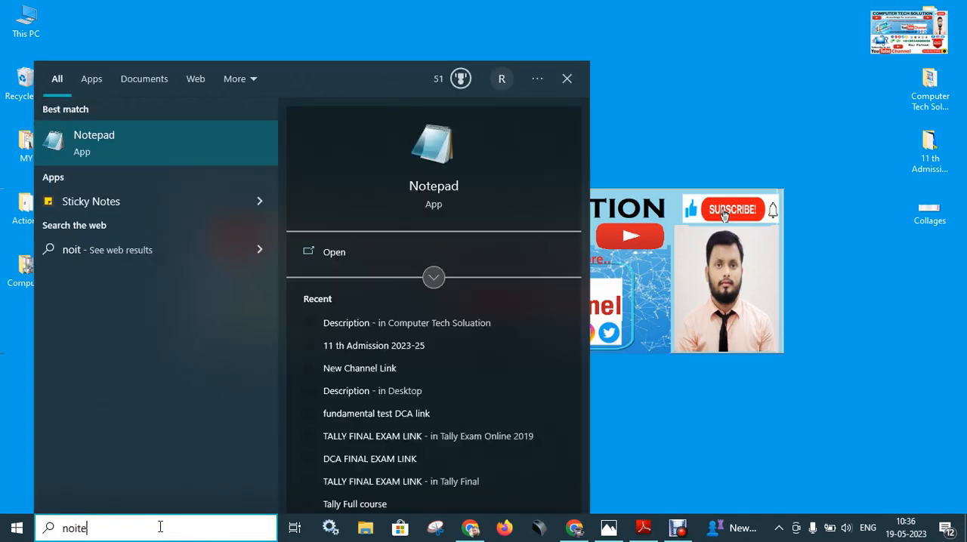
{"action": "key", "text": "BackSpace"}
{"action": "key", "text": "BackSpace"}
{"action": "key", "text": "BackSpace"}
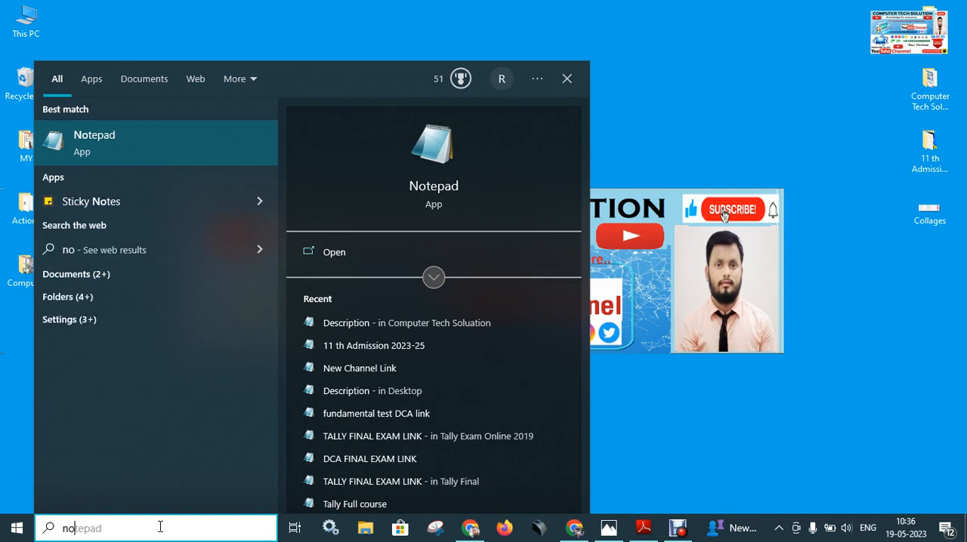
{"action": "type", "text": "tepad"}
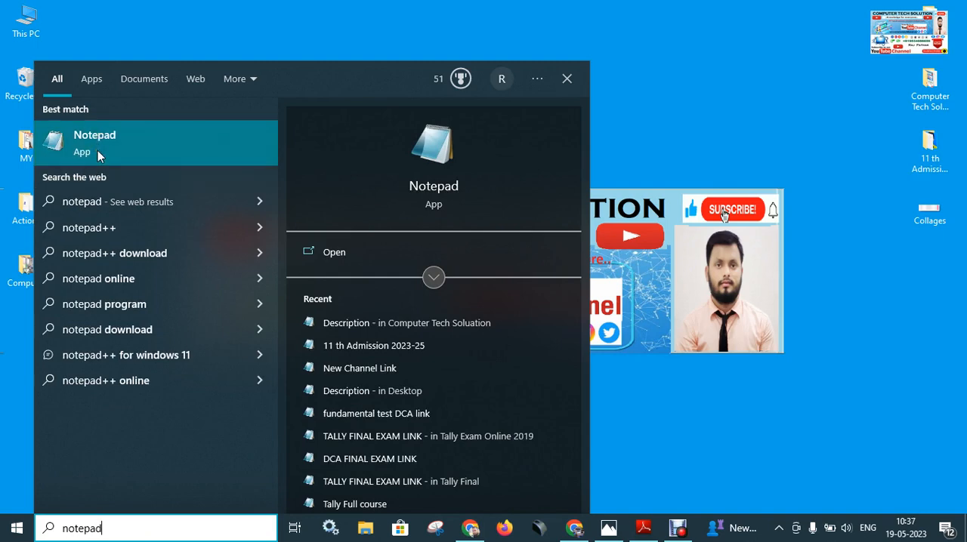
{"action": "left_click", "coordinate": [123, 151]}
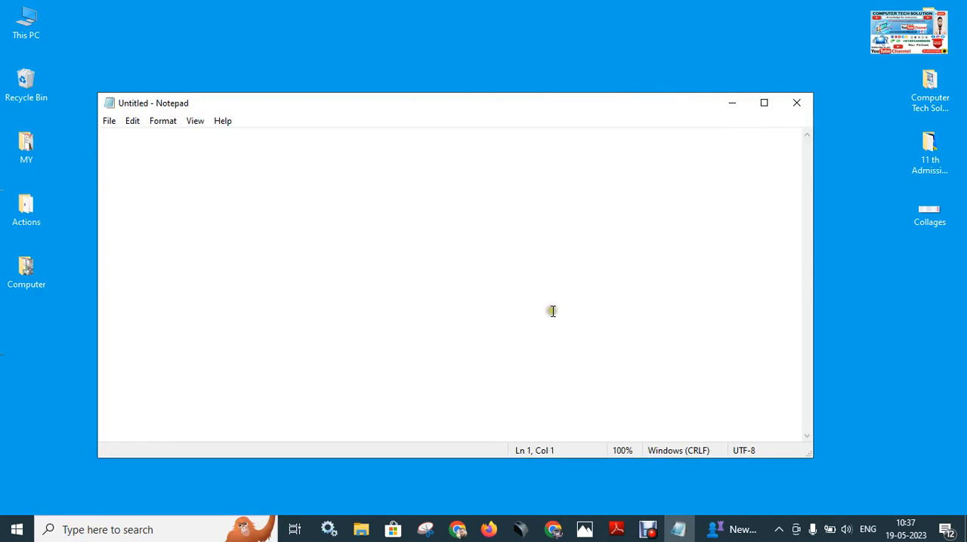
Maximize the empty Notepad window, restore it to its smaller size and close it.
{"action": "left_click", "coordinate": [766, 108]}
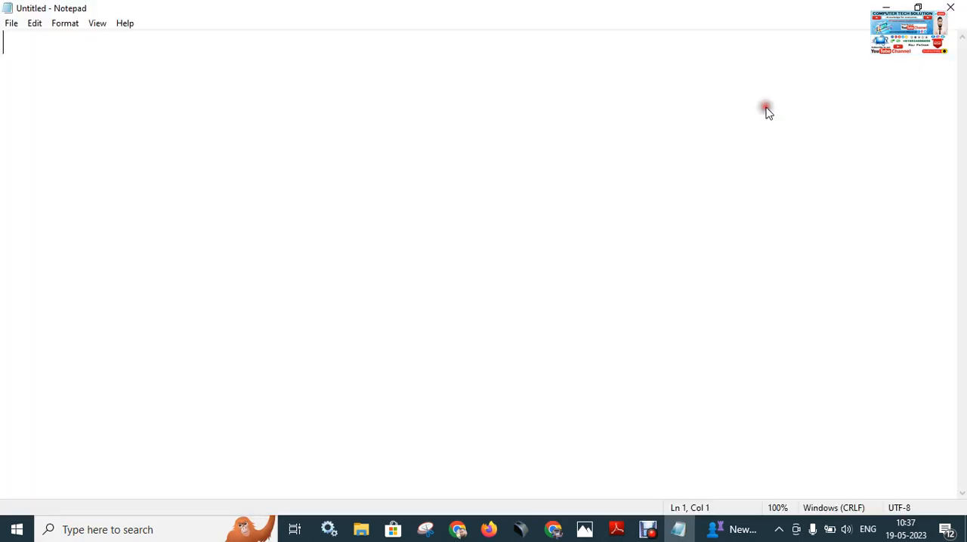
{"action": "left_click", "coordinate": [916, 8]}
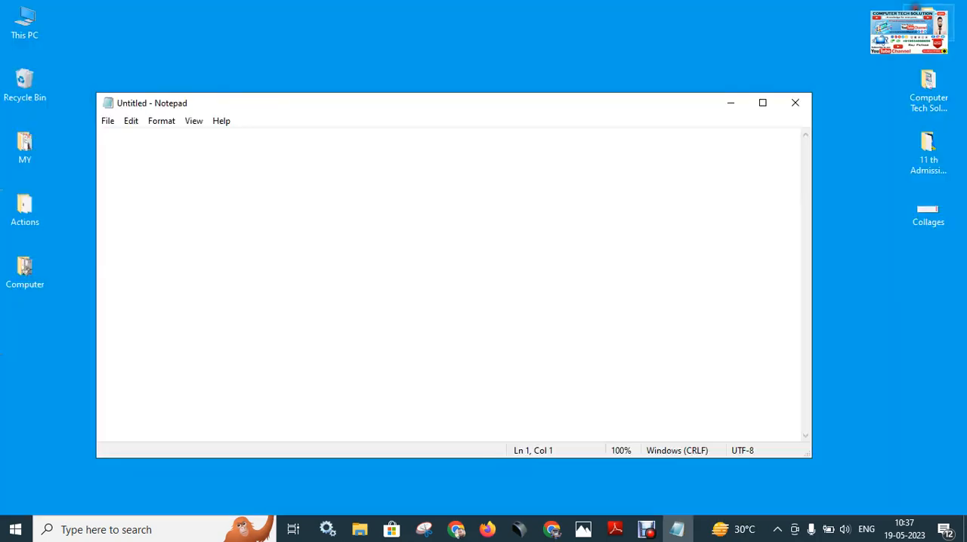
{"action": "left_click", "coordinate": [799, 108]}
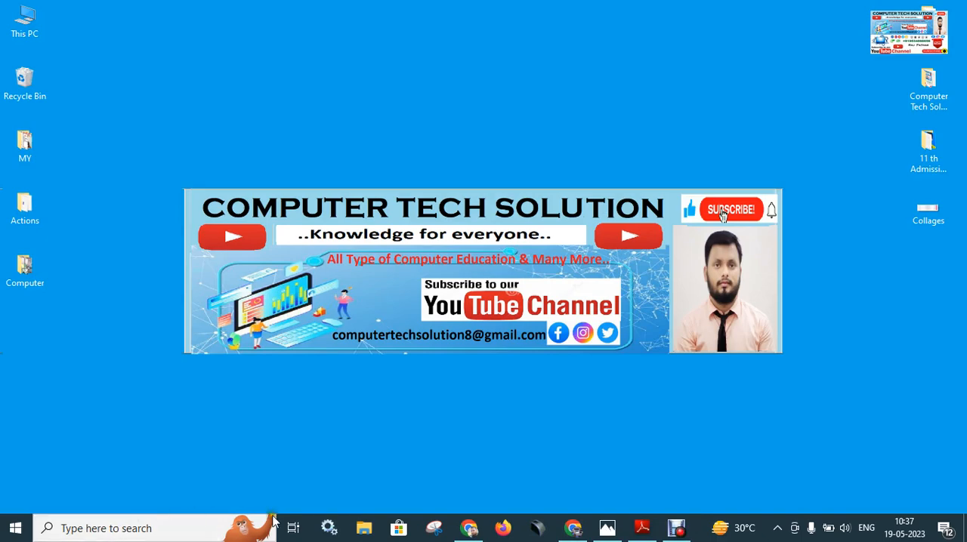
Switch to Photos to examine the Windows and R keys on the keyboard picture, and minimize it again.
{"action": "left_click", "coordinate": [608, 529]}
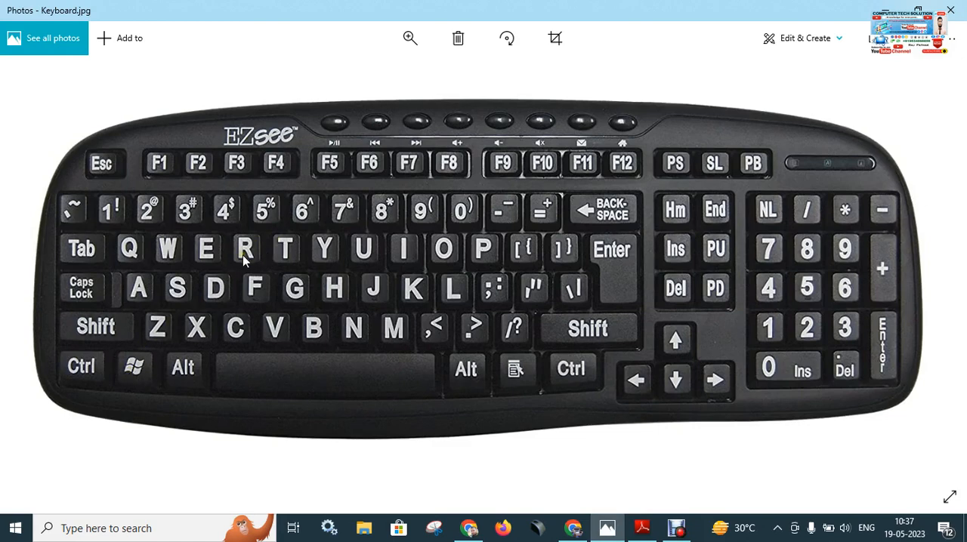
{"action": "key", "text": "super"}
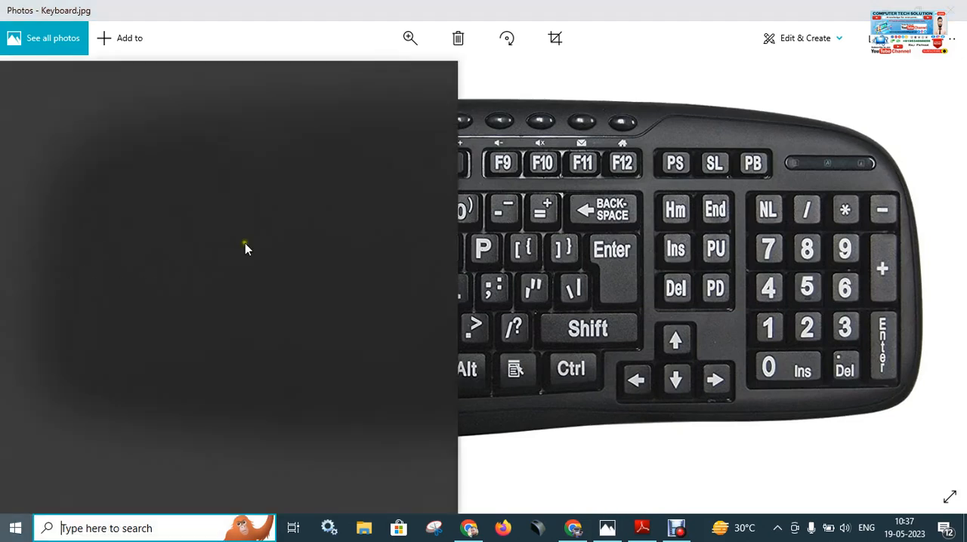
{"action": "key", "text": "super"}
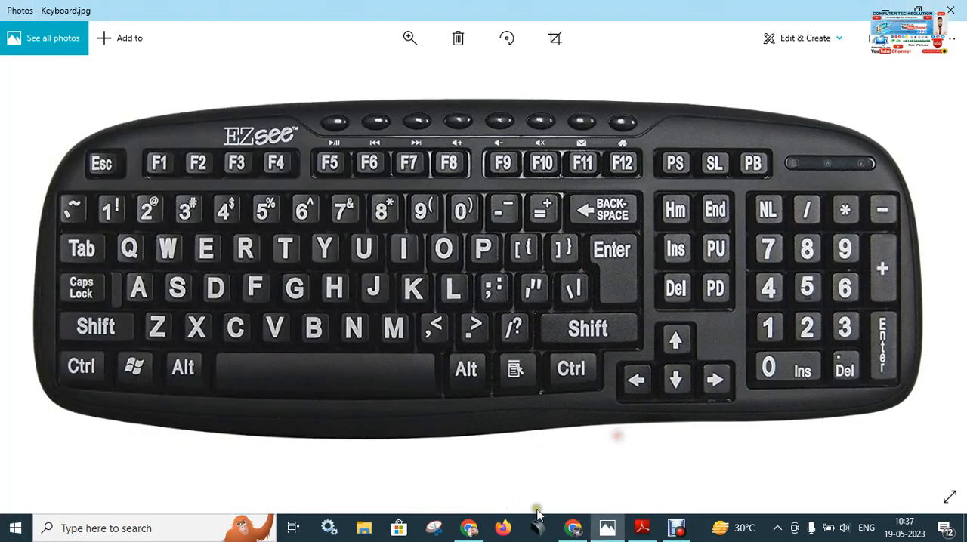
{"action": "left_click", "coordinate": [607, 528]}
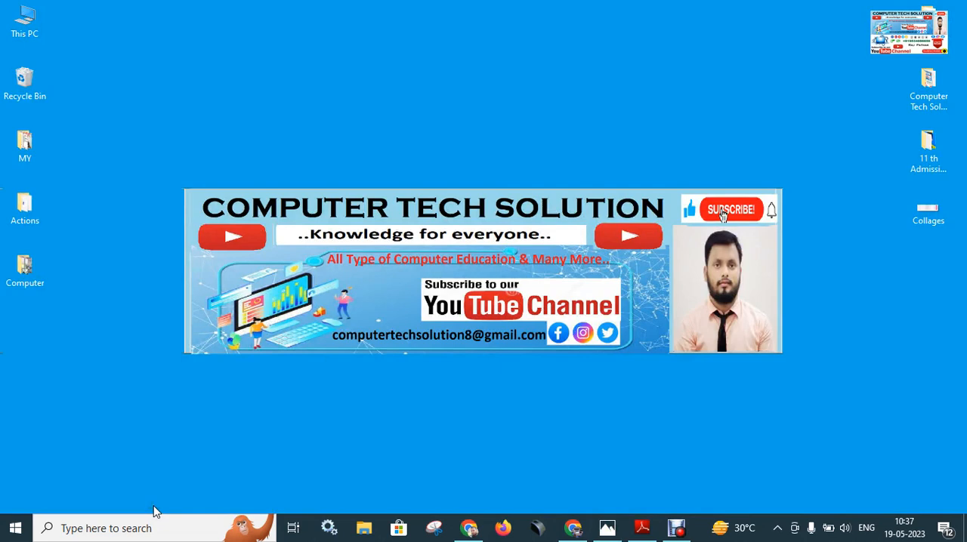
Open Notepad through the Run command with "notepad" and maximize its window.
{"action": "key", "text": "super+r"}
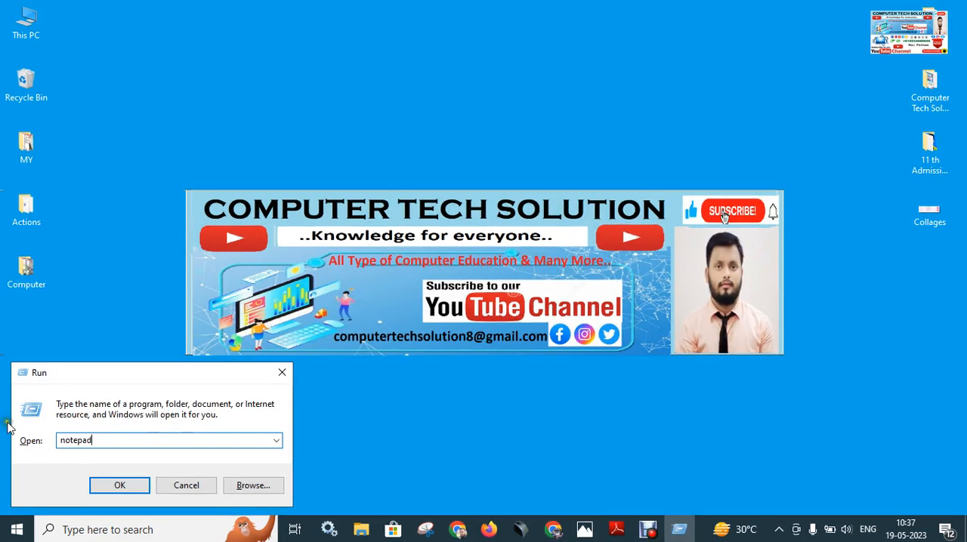
{"action": "left_click", "coordinate": [120, 484]}
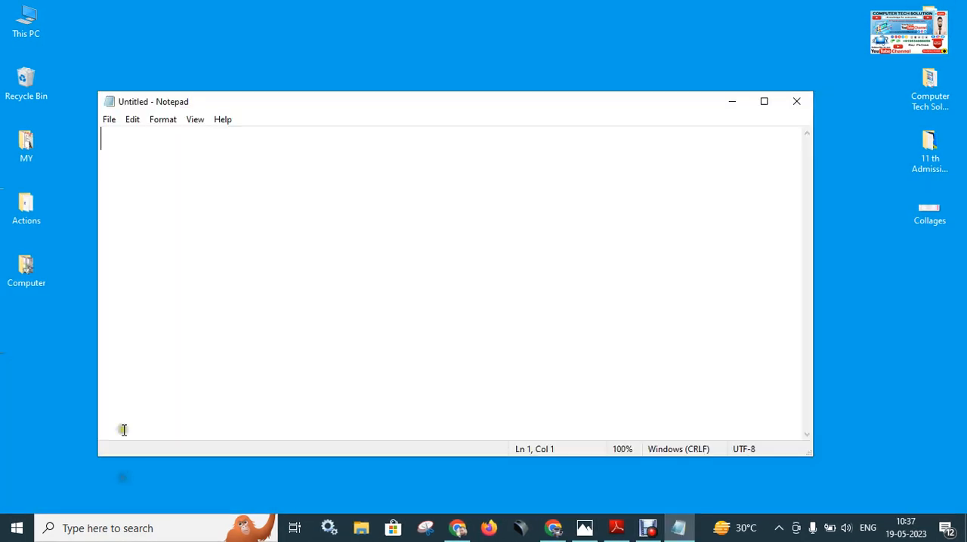
{"action": "left_click", "coordinate": [762, 104]}
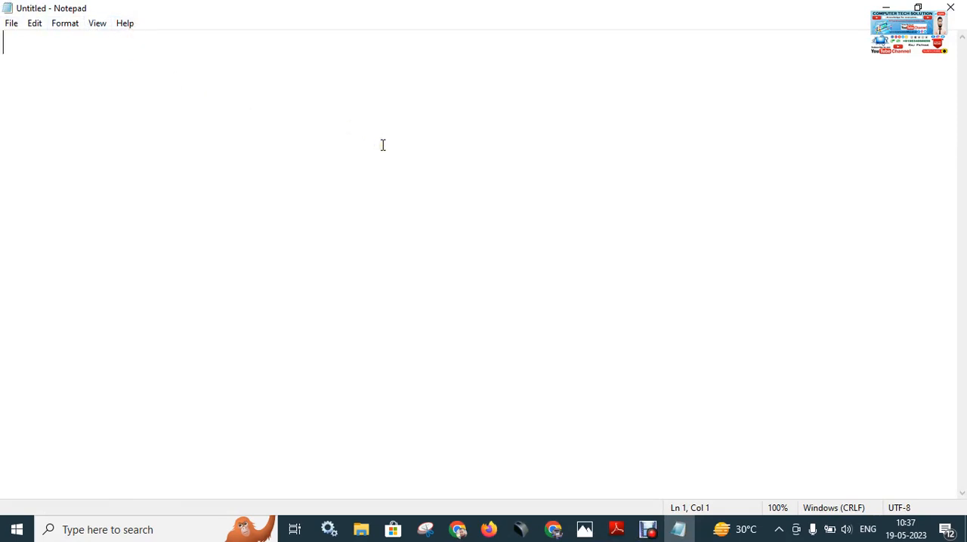
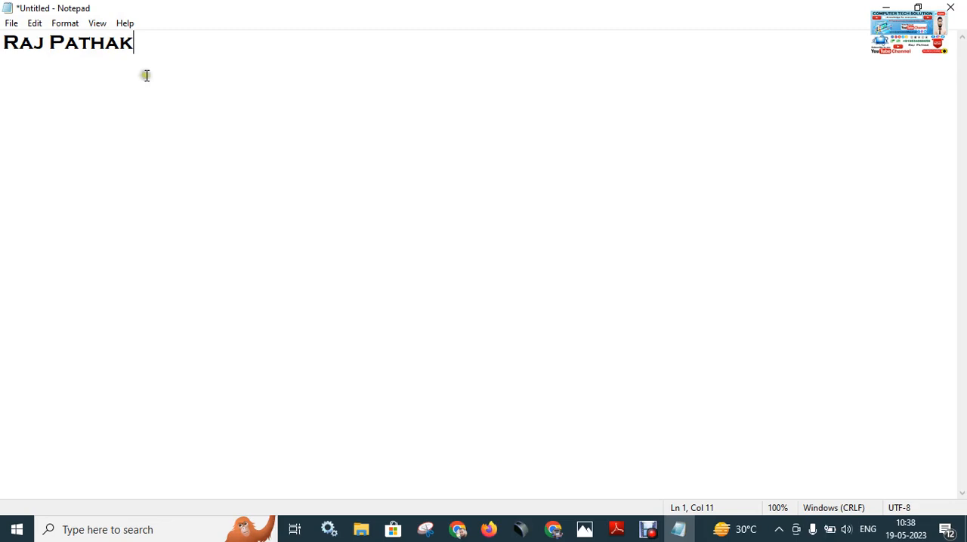
Enter a full name in the document, then consult the keyboard picture in Photos and return to Notepad.
{"action": "left_click", "coordinate": [584, 529]}
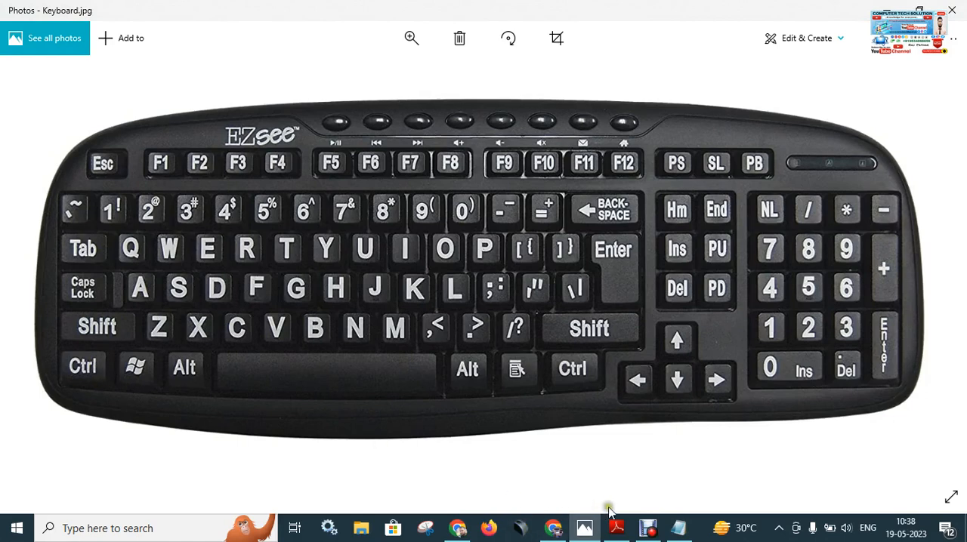
{"action": "left_click", "coordinate": [680, 531]}
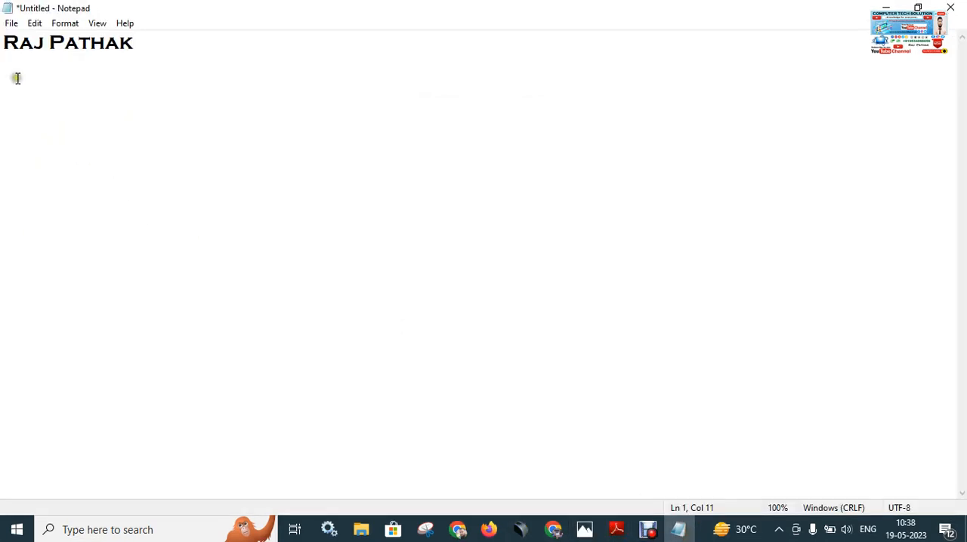
{"action": "left_click", "coordinate": [142, 45]}
{"action": "left_click_drag", "start_coordinate": [143, 45], "coordinate": [2, 46]}
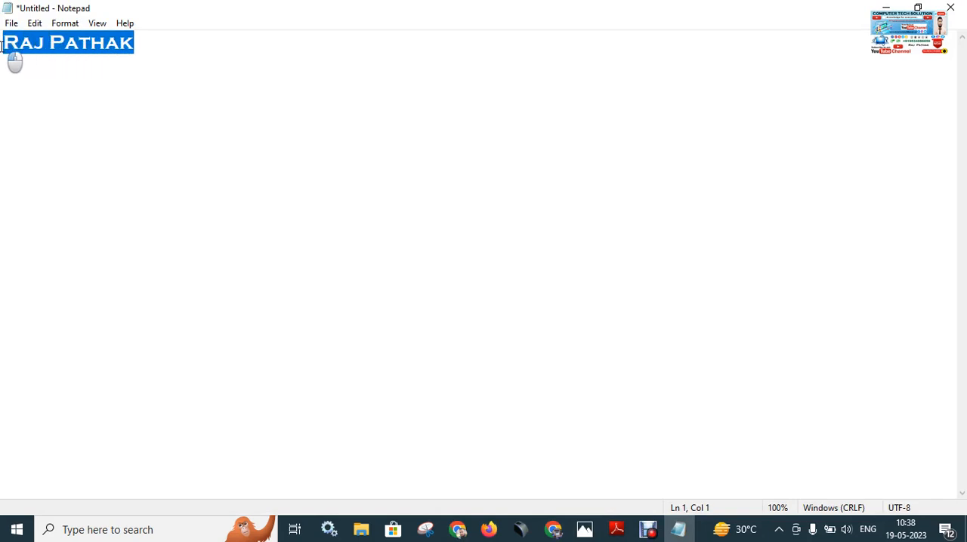
{"action": "left_click", "coordinate": [144, 58]}
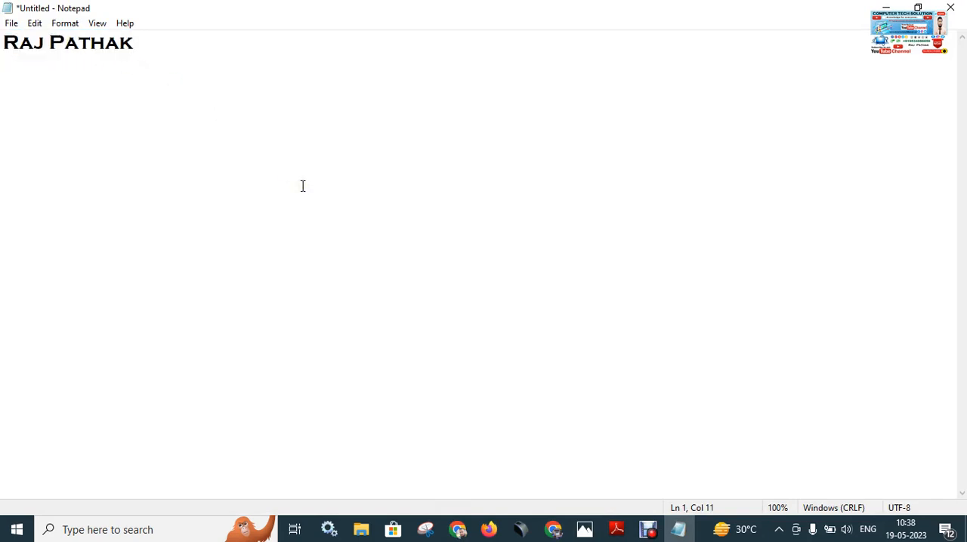
{"action": "key", "text": "ctrl+a"}
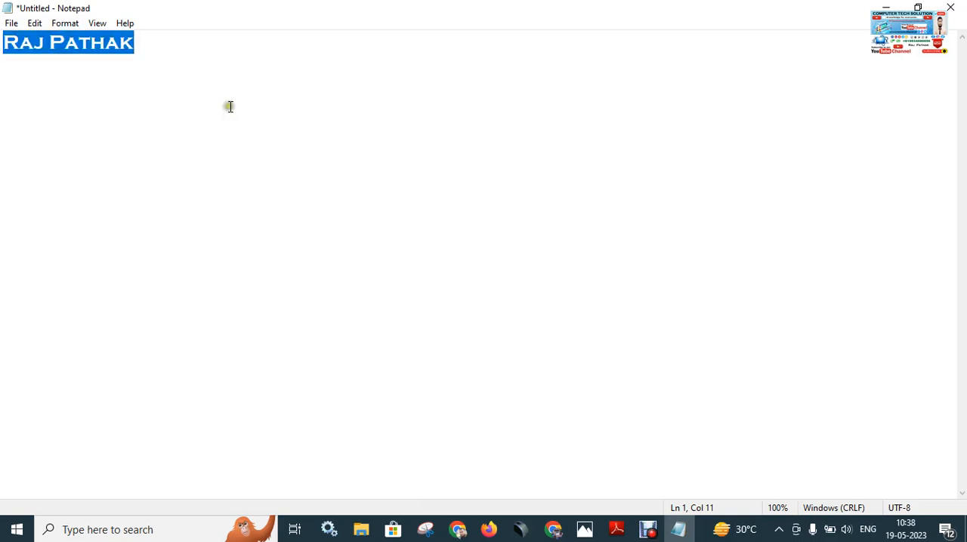
{"action": "left_click", "coordinate": [69, 24]}
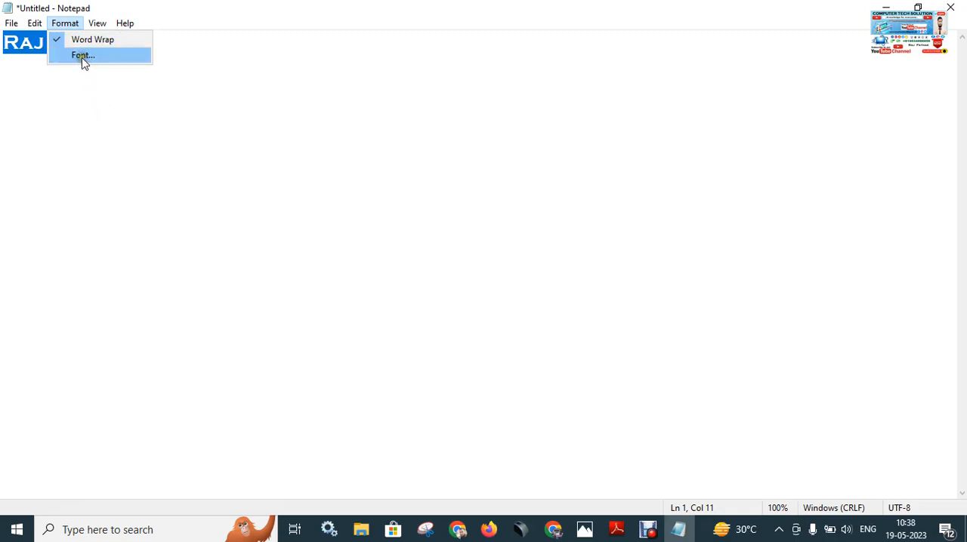
{"action": "left_click", "coordinate": [149, 99]}
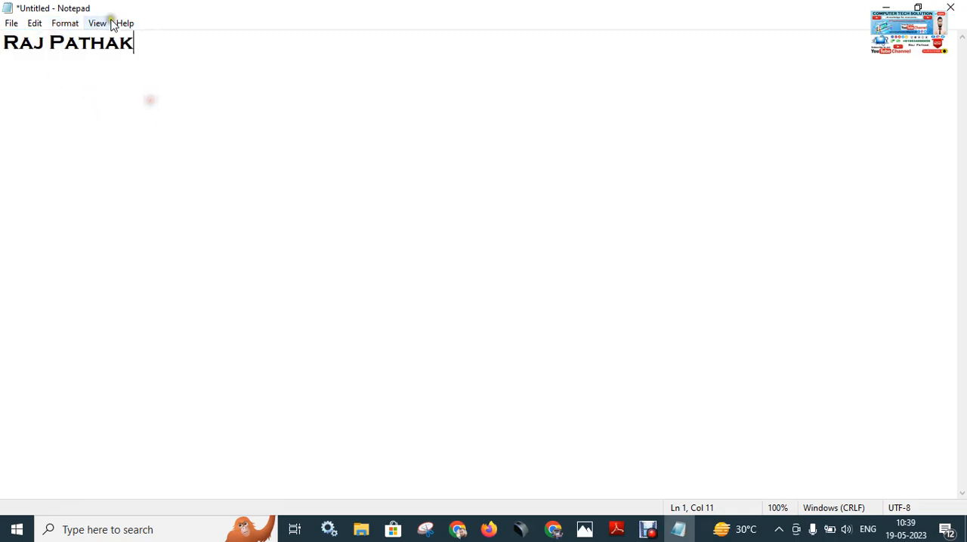
Select the whole name line and open the font settings for it.
{"action": "left_click_drag", "start_coordinate": [149, 48], "coordinate": [1, 42]}
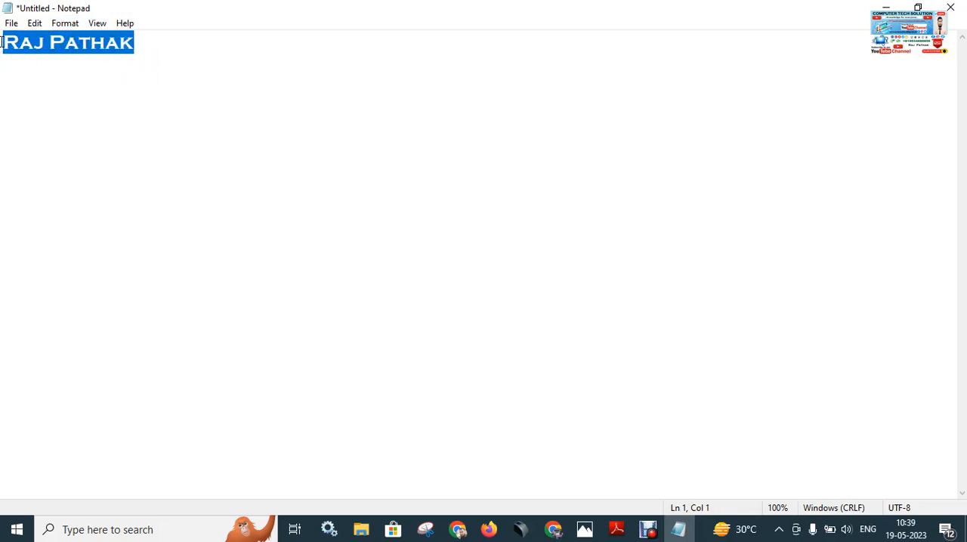
{"action": "left_click", "coordinate": [71, 25]}
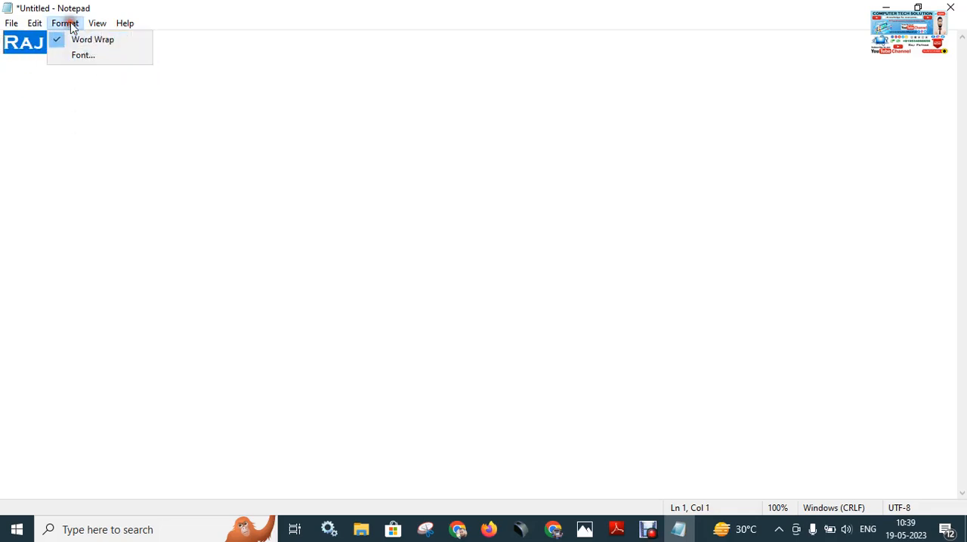
{"action": "left_click", "coordinate": [88, 57]}
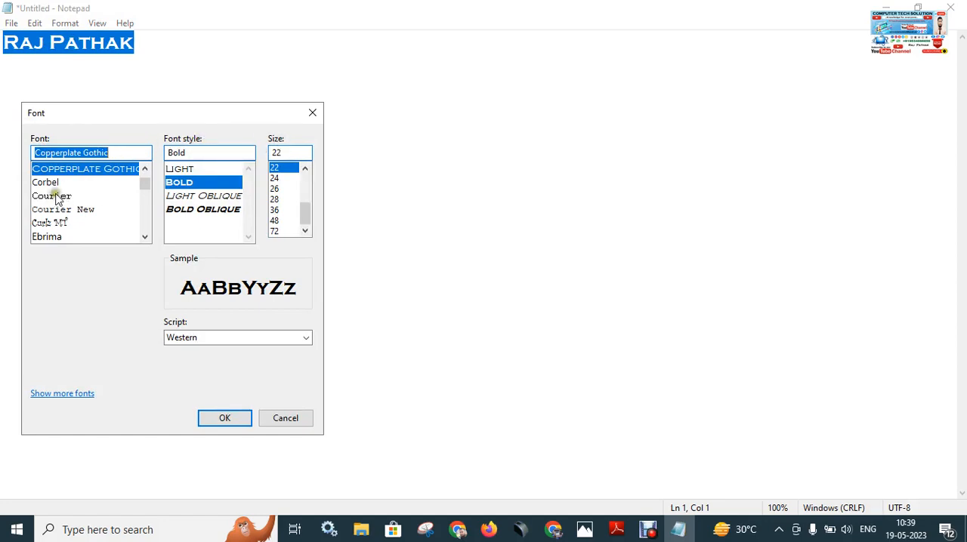
Try the Courier, Corbel and Britannic fonts and compare their samples.
{"action": "left_click", "coordinate": [78, 196]}
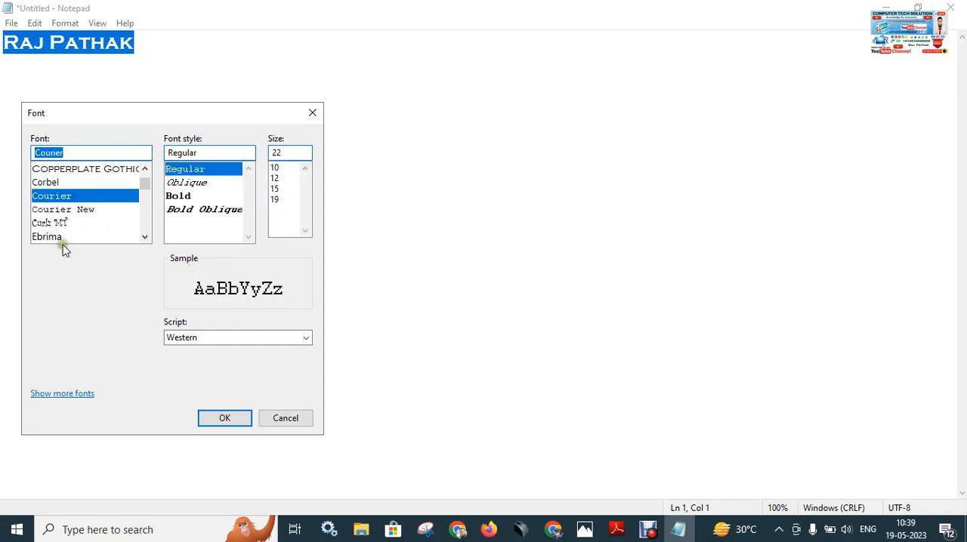
{"action": "left_click", "coordinate": [45, 185]}
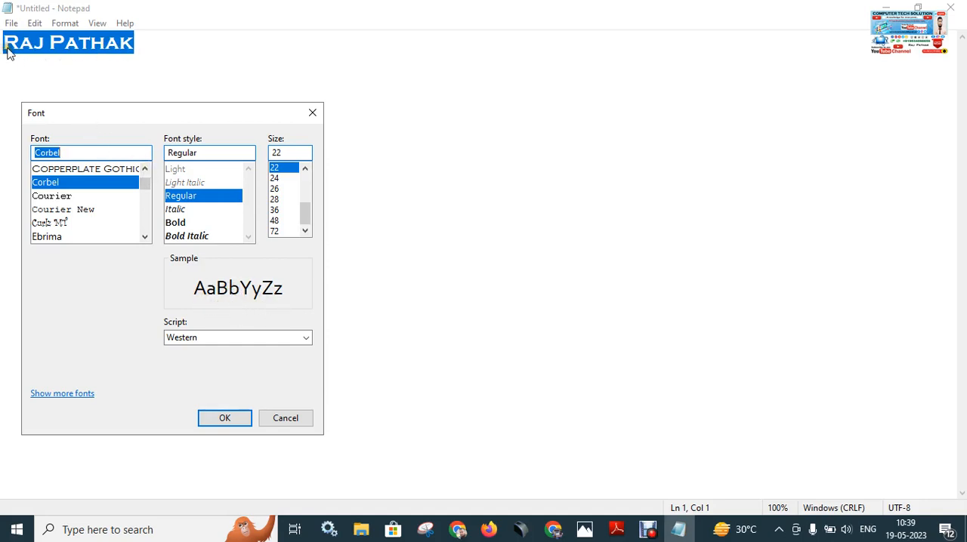
{"action": "left_click", "coordinate": [145, 168]}
{"action": "left_click", "coordinate": [145, 169]}
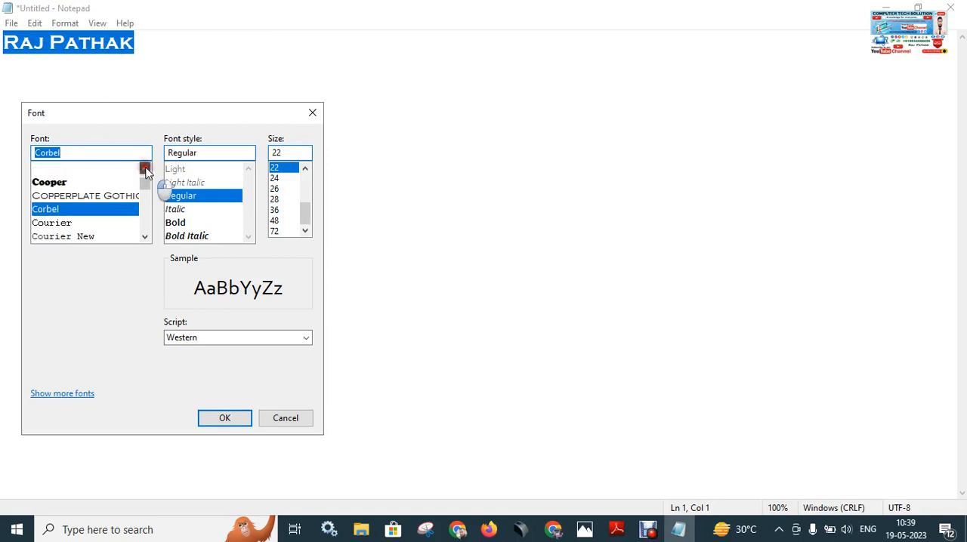
{"action": "left_click", "coordinate": [145, 169]}
{"action": "left_click", "coordinate": [145, 168]}
{"action": "left_click", "coordinate": [145, 169]}
{"action": "left_click", "coordinate": [145, 168]}
{"action": "left_click", "coordinate": [145, 168]}
{"action": "left_click", "coordinate": [145, 169]}
{"action": "left_click", "coordinate": [145, 169]}
{"action": "left_click", "coordinate": [145, 169]}
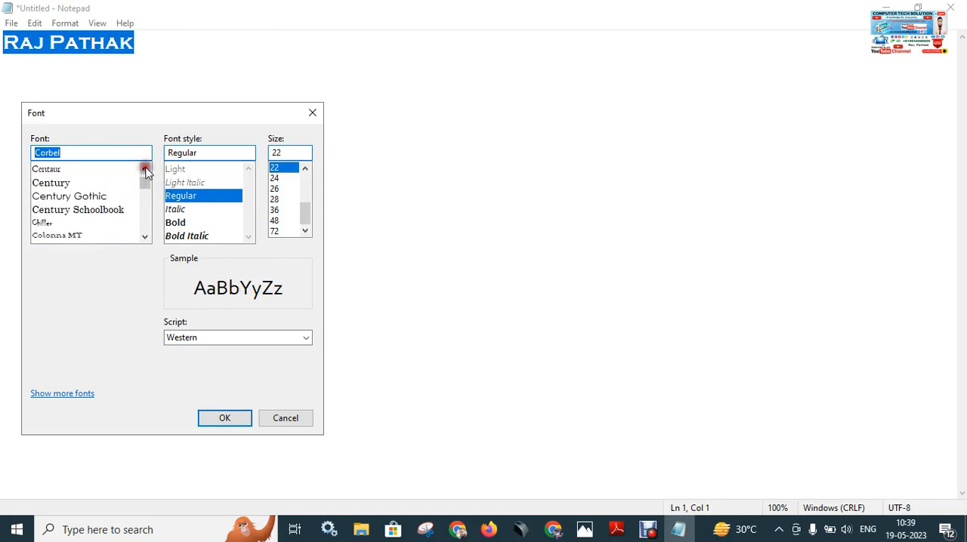
{"action": "left_click", "coordinate": [145, 168]}
{"action": "left_click", "coordinate": [145, 169]}
{"action": "left_click", "coordinate": [145, 168]}
{"action": "left_click", "coordinate": [145, 168]}
{"action": "left_click", "coordinate": [145, 168]}
{"action": "left_click", "coordinate": [146, 168]}
{"action": "left_click", "coordinate": [145, 168]}
{"action": "left_click", "coordinate": [145, 168]}
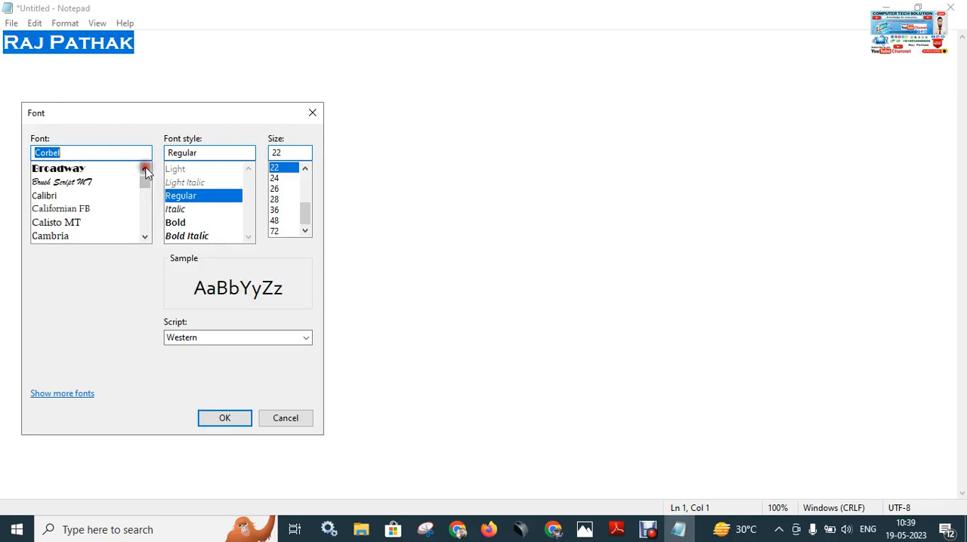
{"action": "left_click", "coordinate": [145, 168]}
{"action": "left_click", "coordinate": [145, 168]}
{"action": "left_click", "coordinate": [97, 188]}
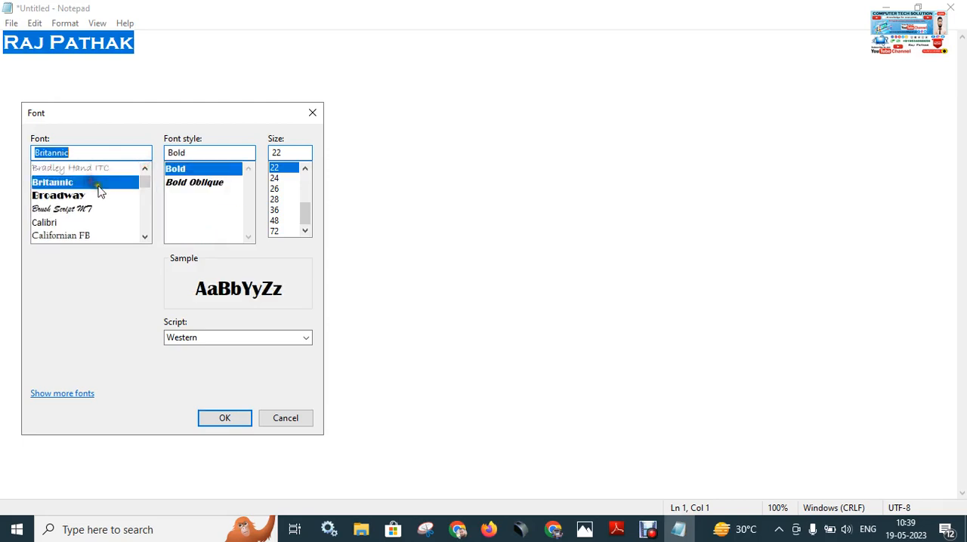
Set the font to Arial, comparing it with Arial Rounded MT.
{"action": "left_click", "coordinate": [146, 170]}
{"action": "left_click", "coordinate": [145, 170]}
{"action": "left_click", "coordinate": [146, 170]}
{"action": "left_click", "coordinate": [146, 170]}
{"action": "left_click", "coordinate": [146, 170]}
{"action": "left_click", "coordinate": [146, 170]}
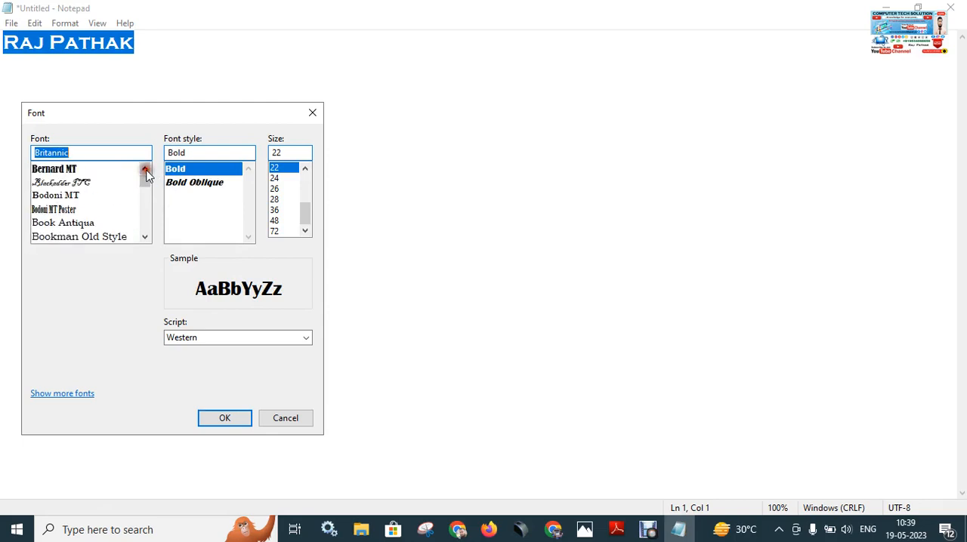
{"action": "left_click", "coordinate": [146, 170]}
{"action": "left_click", "coordinate": [146, 170]}
{"action": "left_click", "coordinate": [145, 169]}
{"action": "left_click", "coordinate": [145, 169]}
{"action": "left_click", "coordinate": [145, 169]}
{"action": "left_click", "coordinate": [145, 170]}
{"action": "left_click", "coordinate": [145, 169]}
{"action": "left_click", "coordinate": [145, 169]}
{"action": "left_click", "coordinate": [145, 169]}
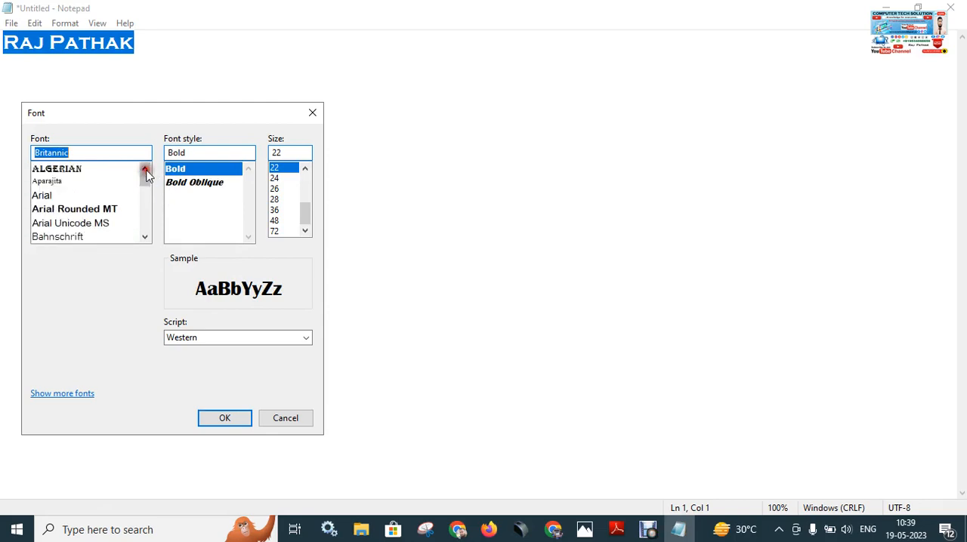
{"action": "left_click", "coordinate": [61, 195]}
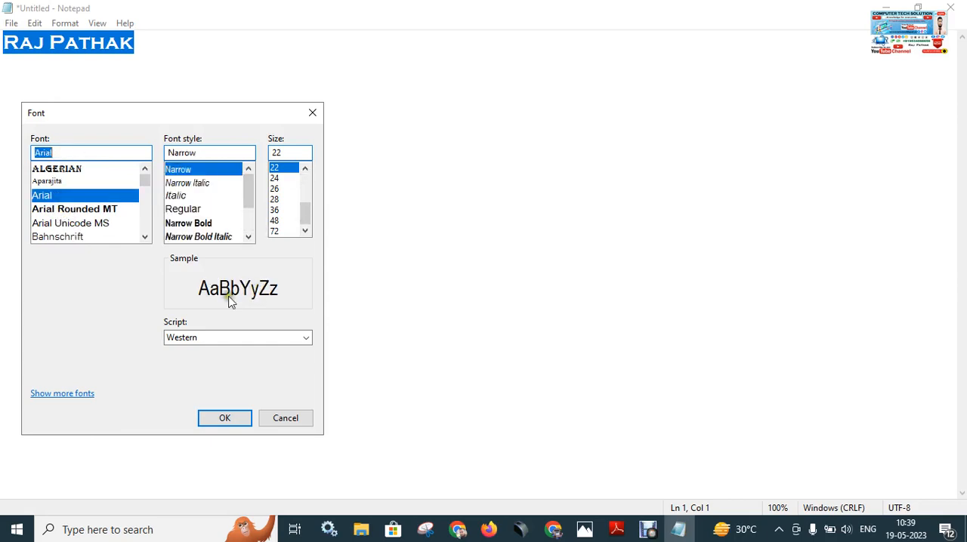
{"action": "left_click", "coordinate": [97, 211]}
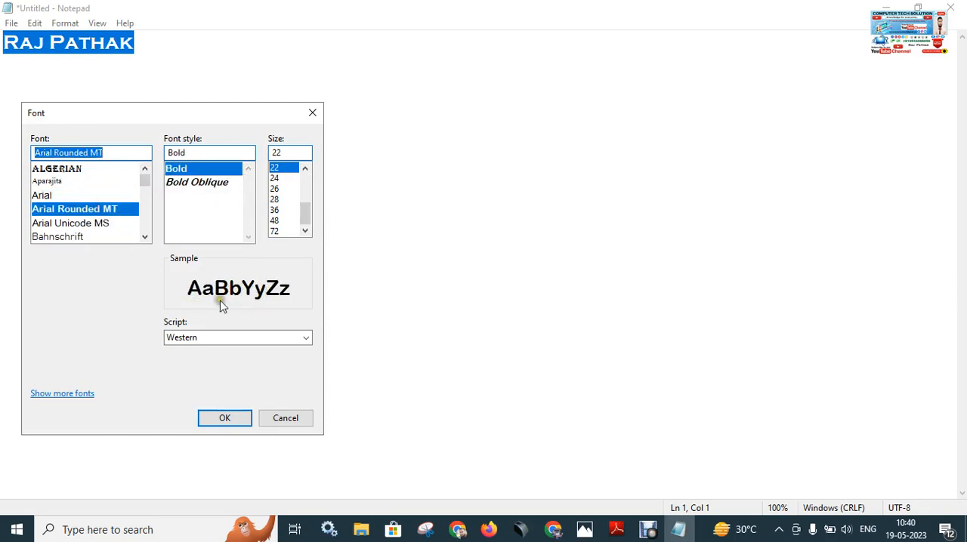
{"action": "left_click", "coordinate": [65, 197]}
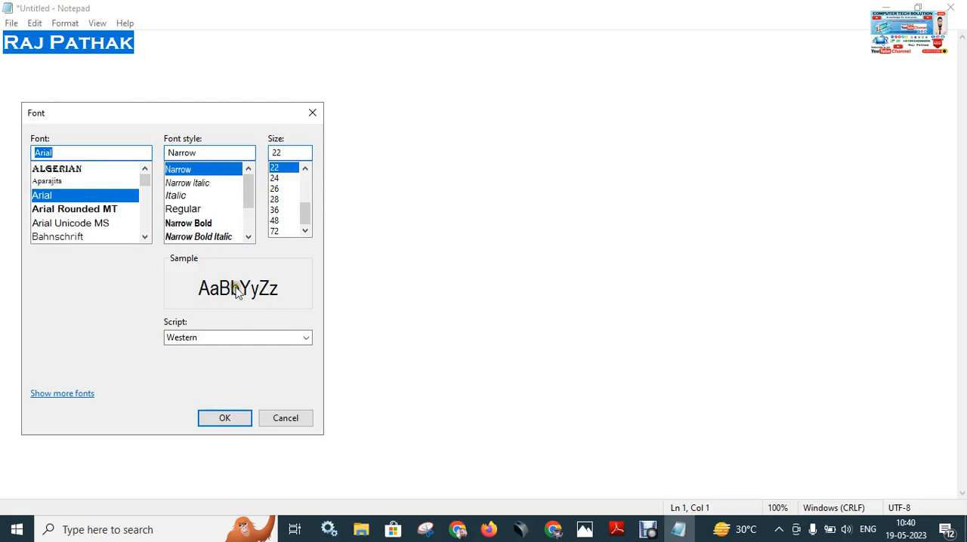
Try the Narrow, Regular and Narrow Bold styles of Arial in the sample preview.
{"action": "left_click", "coordinate": [195, 173]}
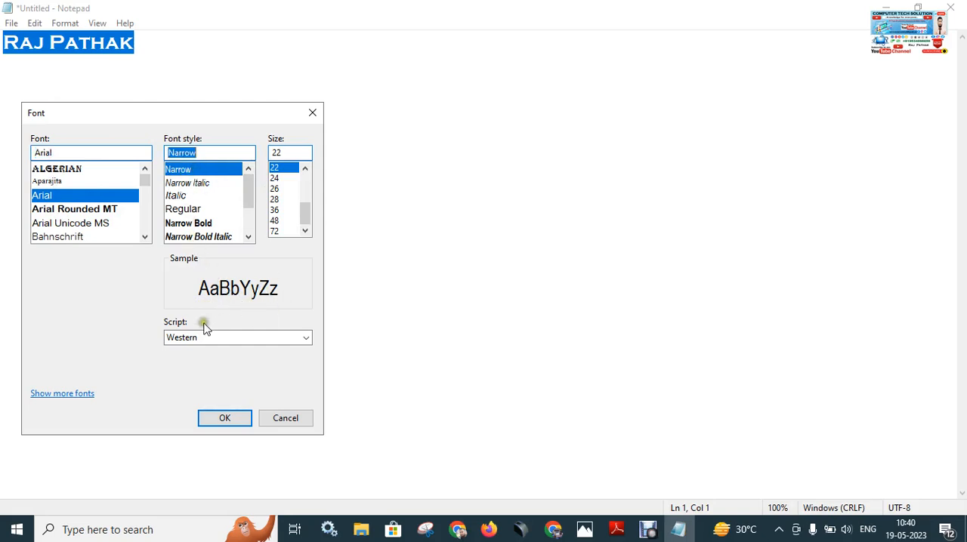
{"action": "left_click", "coordinate": [195, 210]}
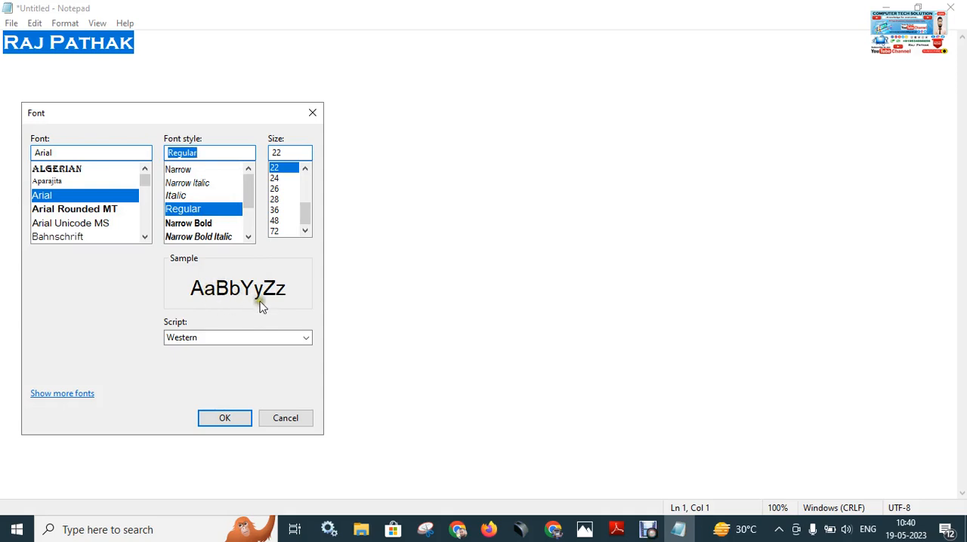
{"action": "left_click", "coordinate": [206, 225]}
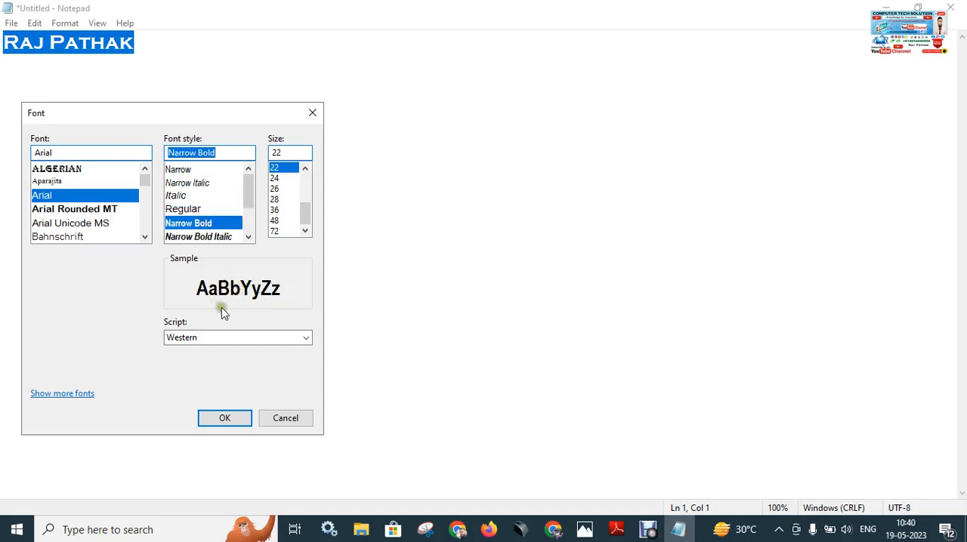
Set the Arial font style to Bold Italic, comparing it with Bold in the sample.
{"action": "left_click", "coordinate": [247, 238]}
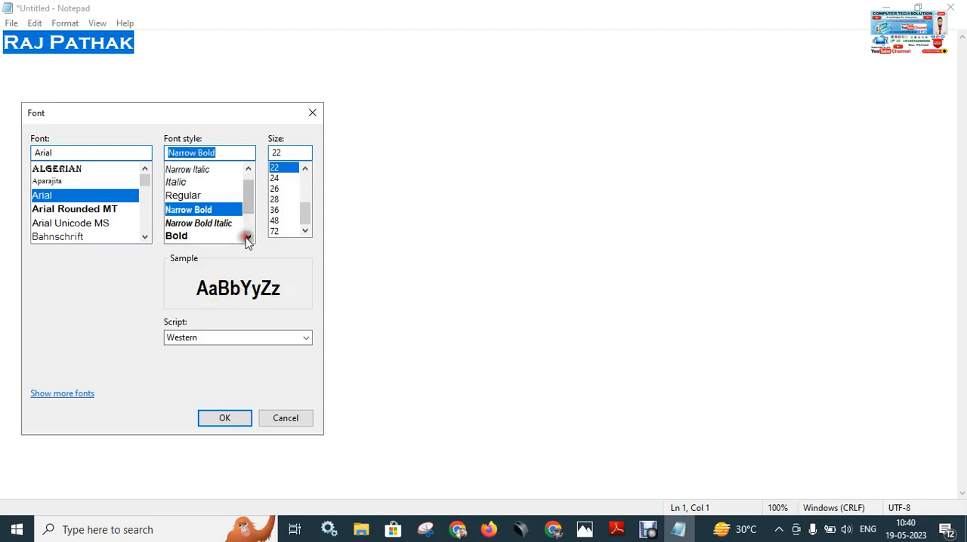
{"action": "left_click", "coordinate": [247, 237]}
{"action": "left_click", "coordinate": [206, 223]}
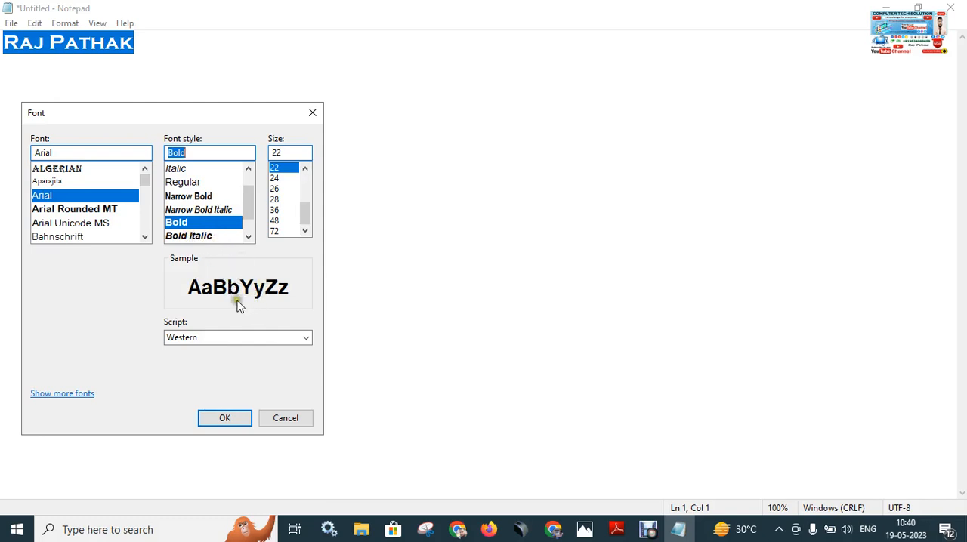
{"action": "left_click", "coordinate": [195, 237]}
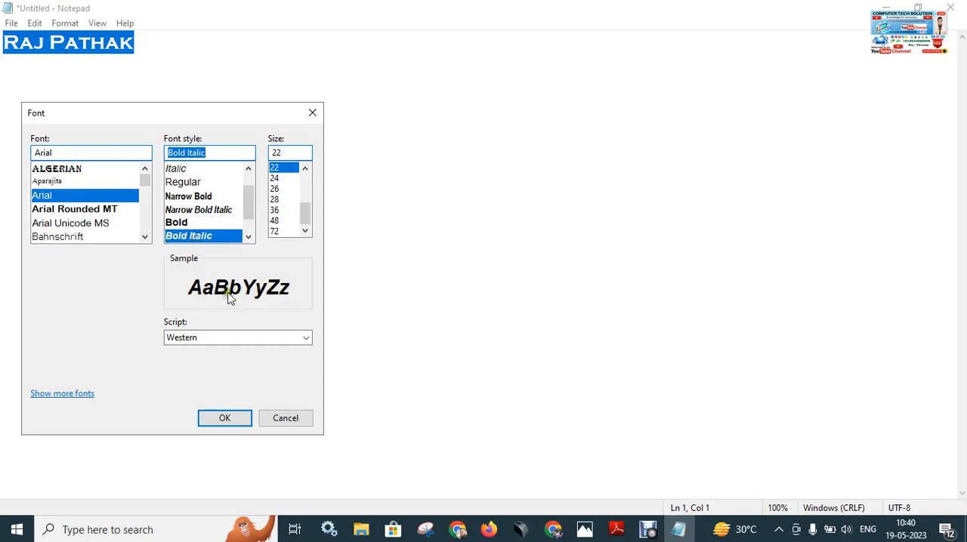
{"action": "left_click", "coordinate": [189, 222]}
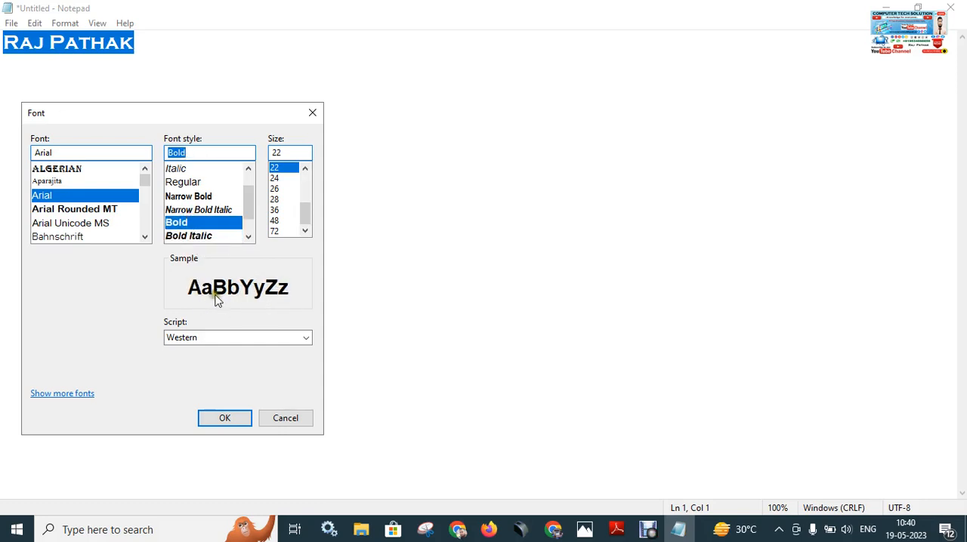
{"action": "left_click", "coordinate": [204, 236]}
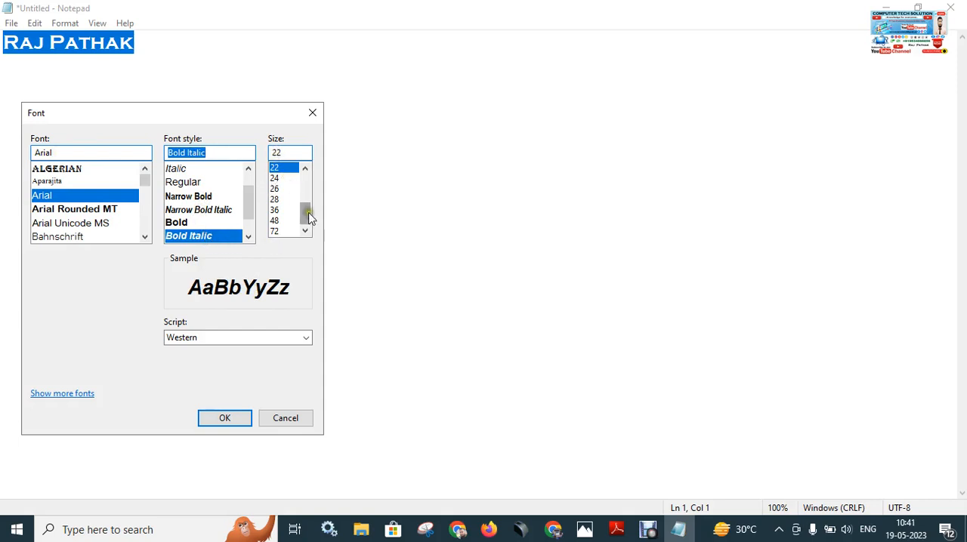
Try the smallest listed font size, 8, in the sample preview.
{"action": "left_click", "coordinate": [305, 170]}
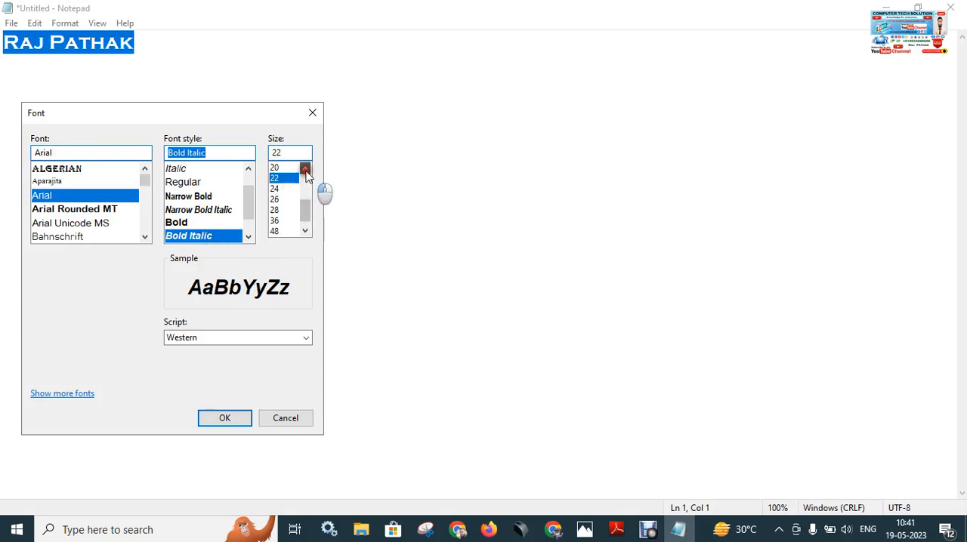
{"action": "left_click", "coordinate": [305, 169]}
{"action": "left_click", "coordinate": [305, 169]}
{"action": "left_click", "coordinate": [305, 169]}
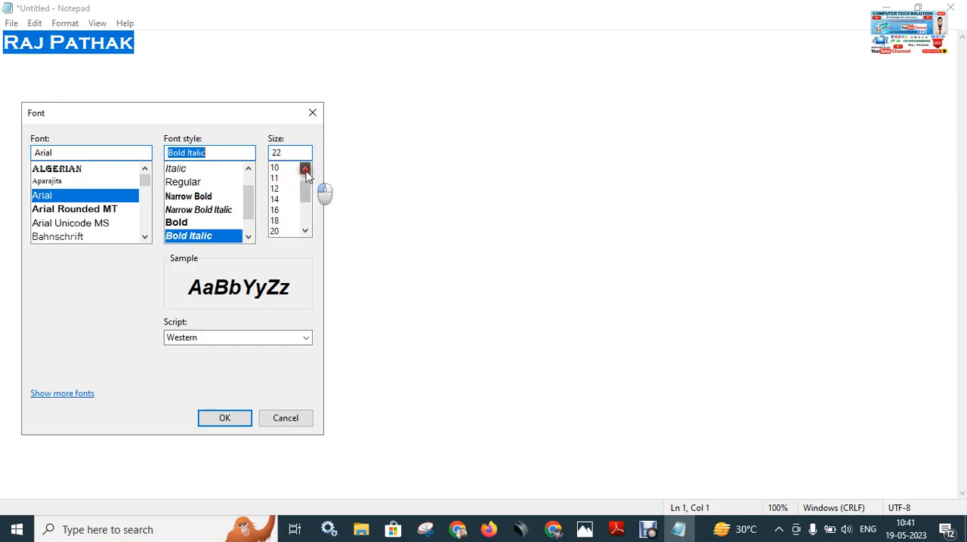
{"action": "left_click", "coordinate": [305, 170]}
{"action": "left_click", "coordinate": [305, 170]}
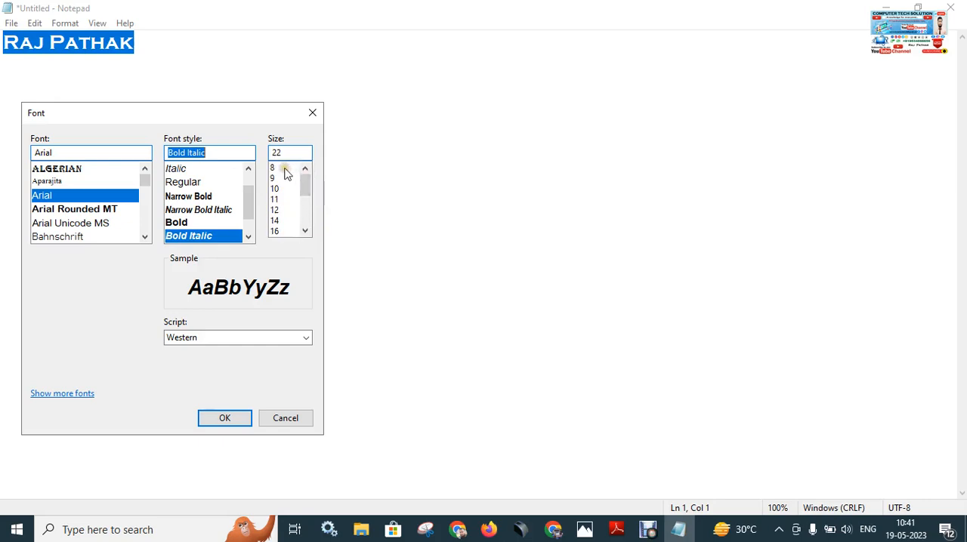
{"action": "left_click", "coordinate": [284, 169]}
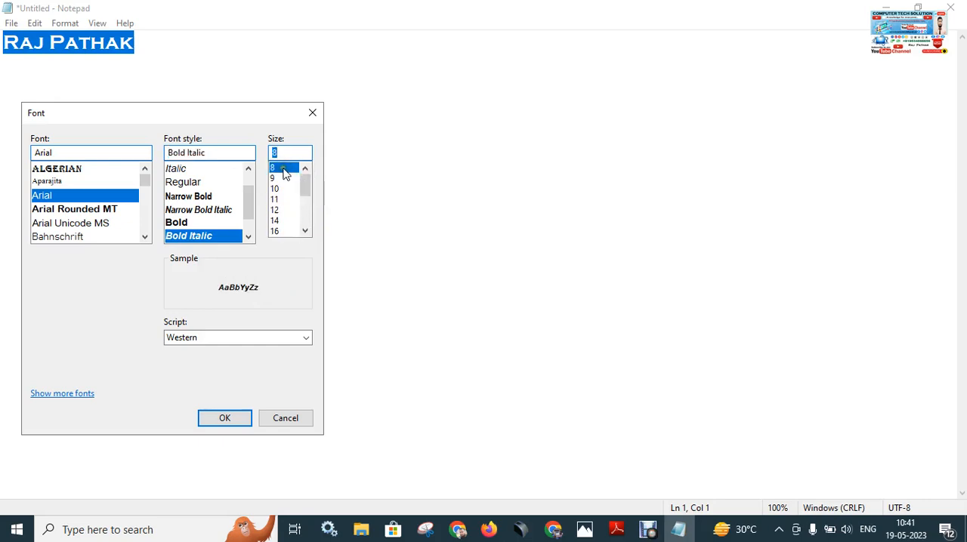
Set the font size to 72 and apply the font settings to the document.
{"action": "left_click", "coordinate": [305, 231]}
{"action": "left_click", "coordinate": [306, 230]}
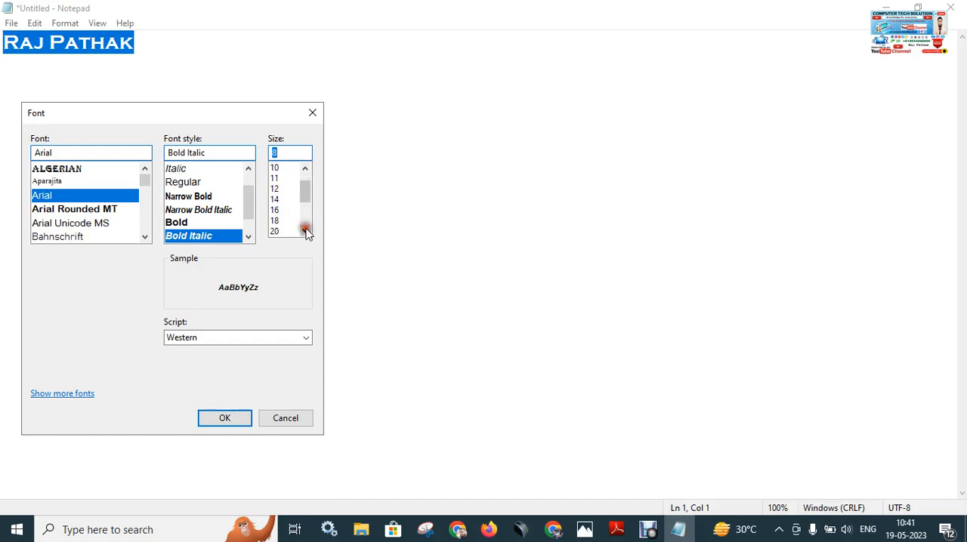
{"action": "left_click", "coordinate": [306, 231]}
{"action": "left_click", "coordinate": [306, 230]}
{"action": "left_click", "coordinate": [306, 230]}
{"action": "left_click", "coordinate": [305, 230]}
{"action": "left_click", "coordinate": [305, 231]}
{"action": "left_click", "coordinate": [305, 230]}
{"action": "left_click", "coordinate": [305, 231]}
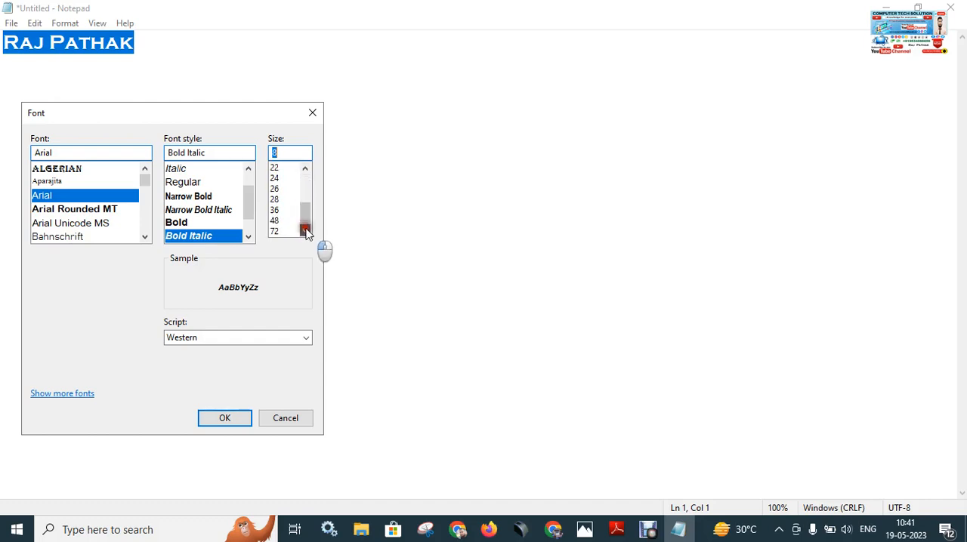
{"action": "left_click", "coordinate": [276, 231]}
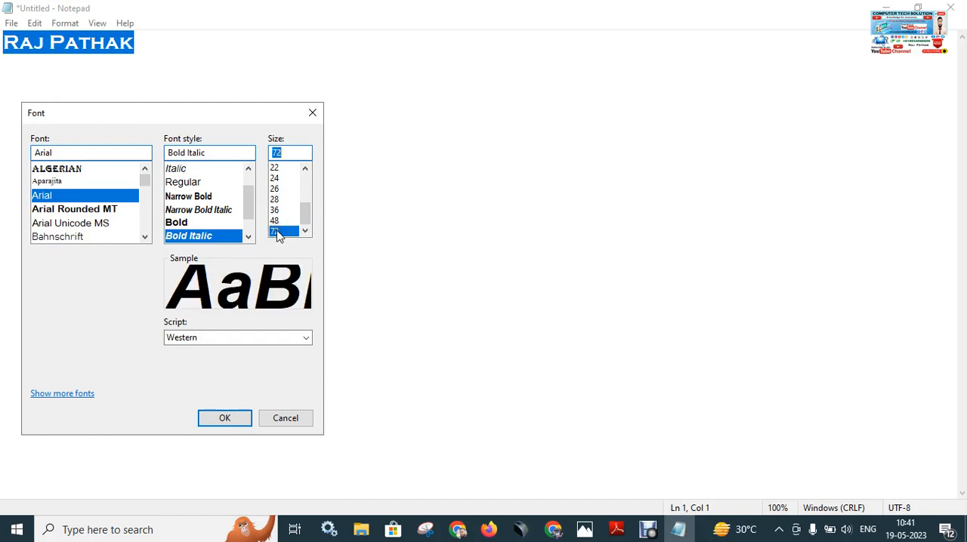
{"action": "left_click", "coordinate": [225, 419]}
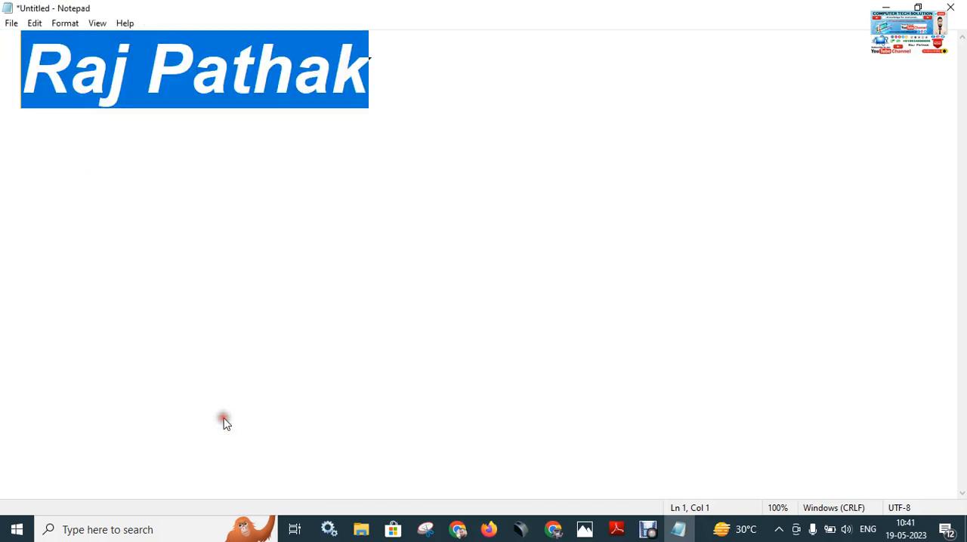
Select the name text, set its font size to 24 and apply it to the document.
{"action": "left_click", "coordinate": [410, 110]}
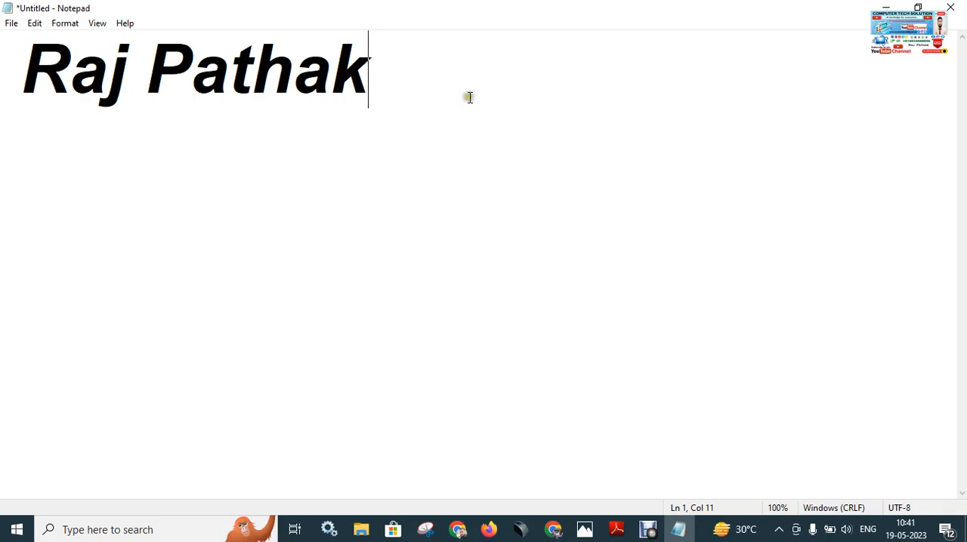
{"action": "left_click_drag", "start_coordinate": [507, 113], "coordinate": [17, 75]}
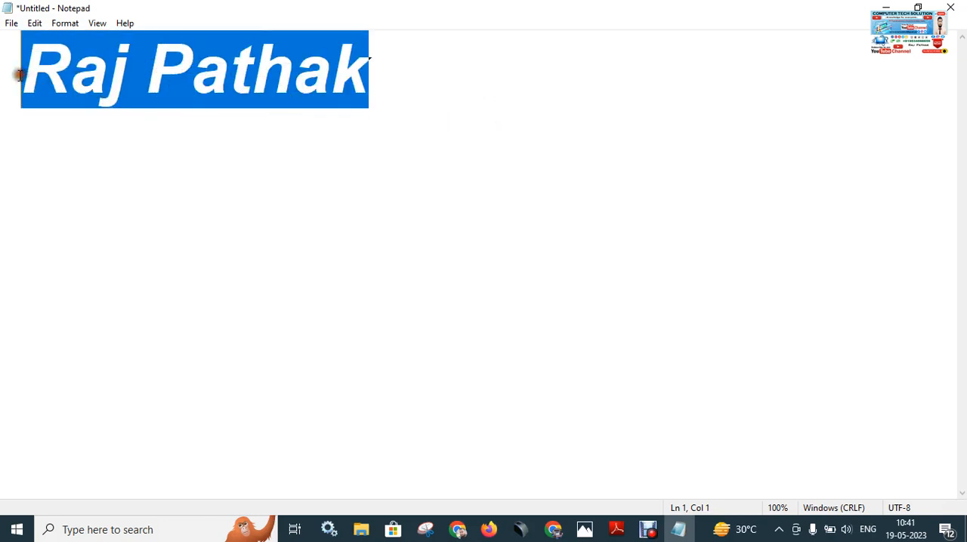
{"action": "left_click", "coordinate": [65, 22]}
{"action": "left_click", "coordinate": [95, 55]}
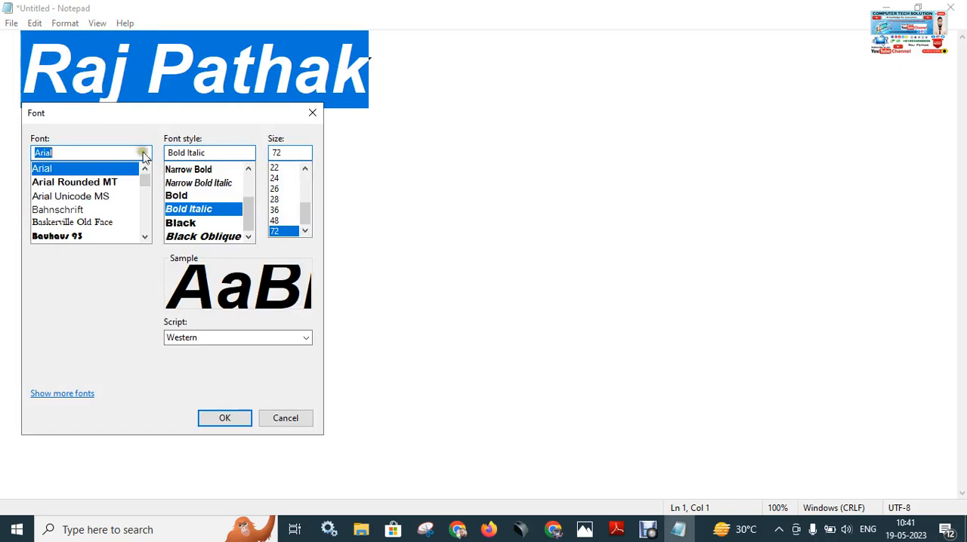
{"action": "left_click", "coordinate": [276, 178]}
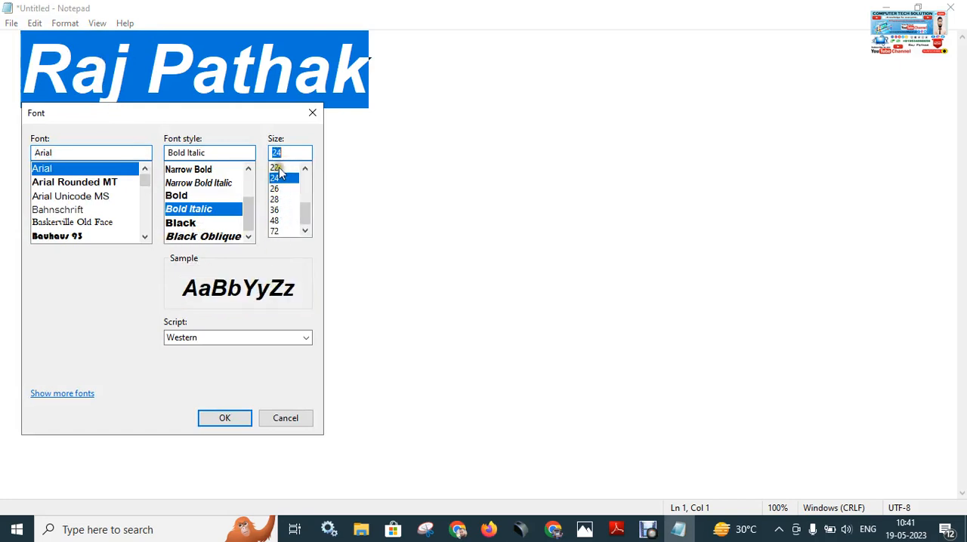
{"action": "left_click", "coordinate": [214, 420]}
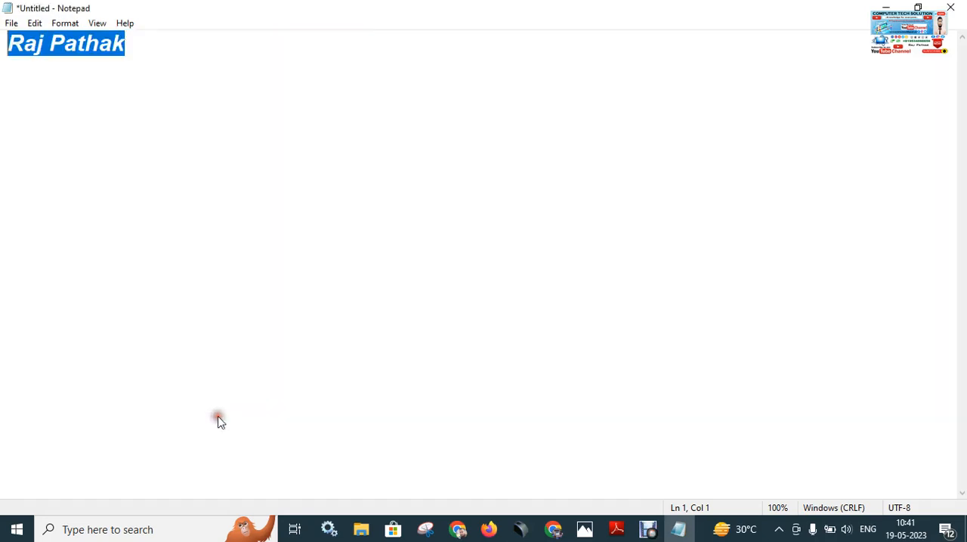
{"action": "left_click", "coordinate": [150, 54]}
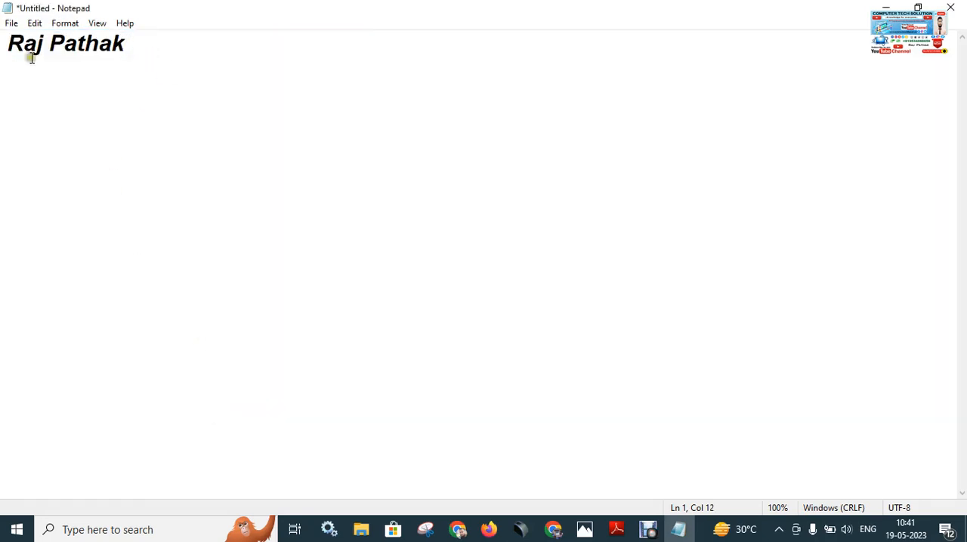
Review the available text formatting options and the document's current font settings.
{"action": "left_click", "coordinate": [65, 23]}
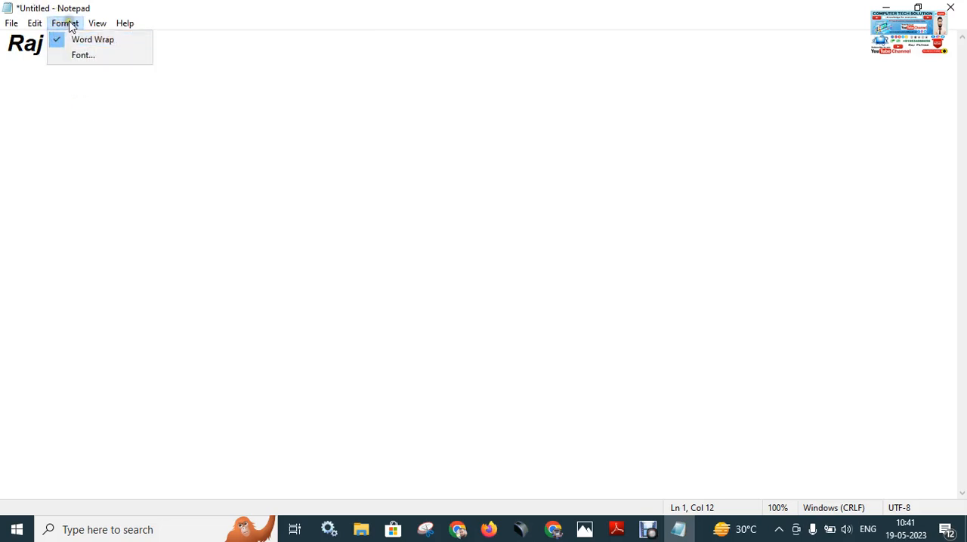
{"action": "left_click", "coordinate": [100, 87]}
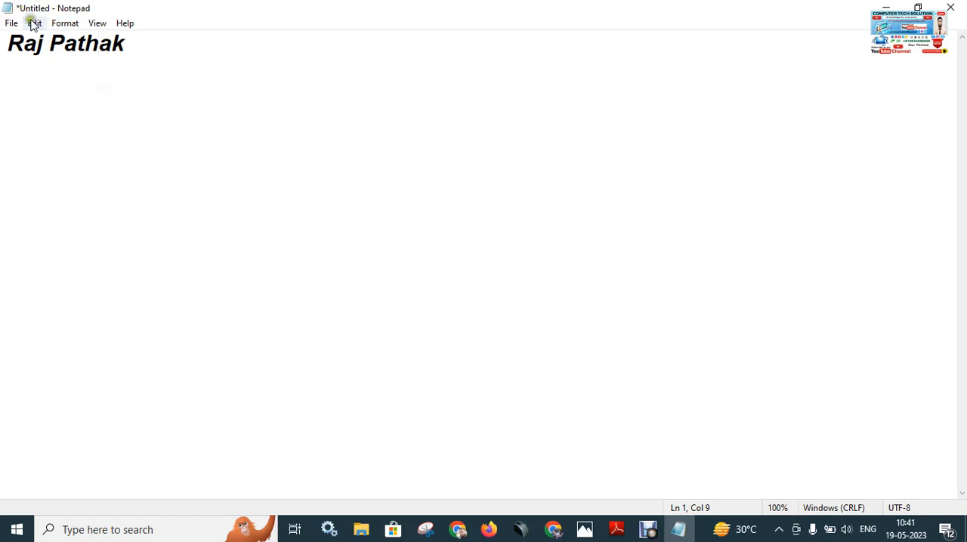
{"action": "left_click", "coordinate": [60, 22]}
{"action": "left_click", "coordinate": [83, 56]}
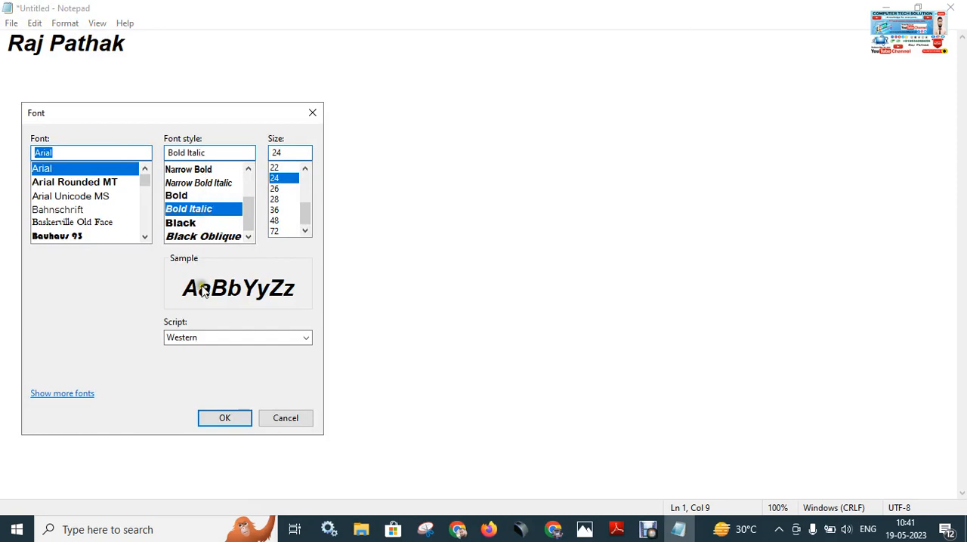
{"action": "left_click", "coordinate": [224, 420]}
{"action": "left_click", "coordinate": [65, 23]}
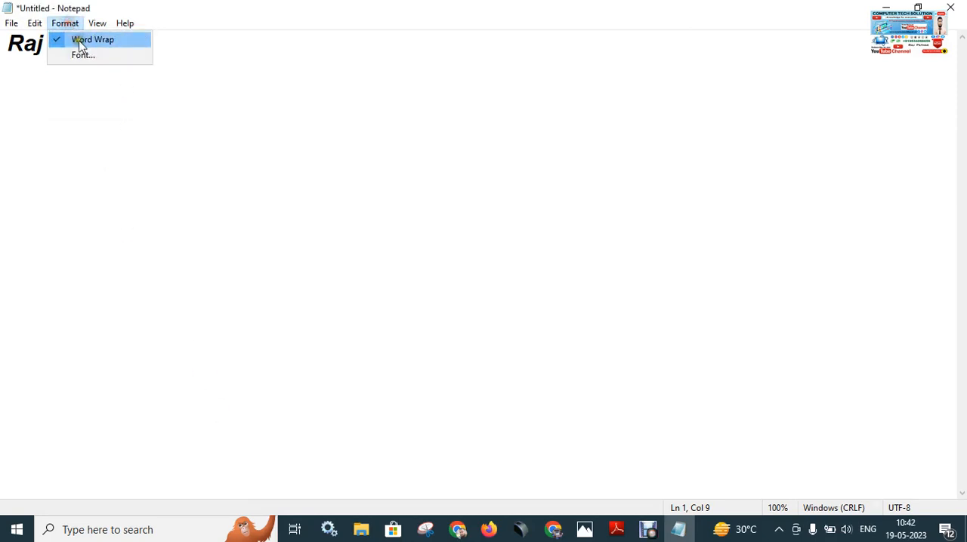
{"action": "left_click", "coordinate": [156, 50]}
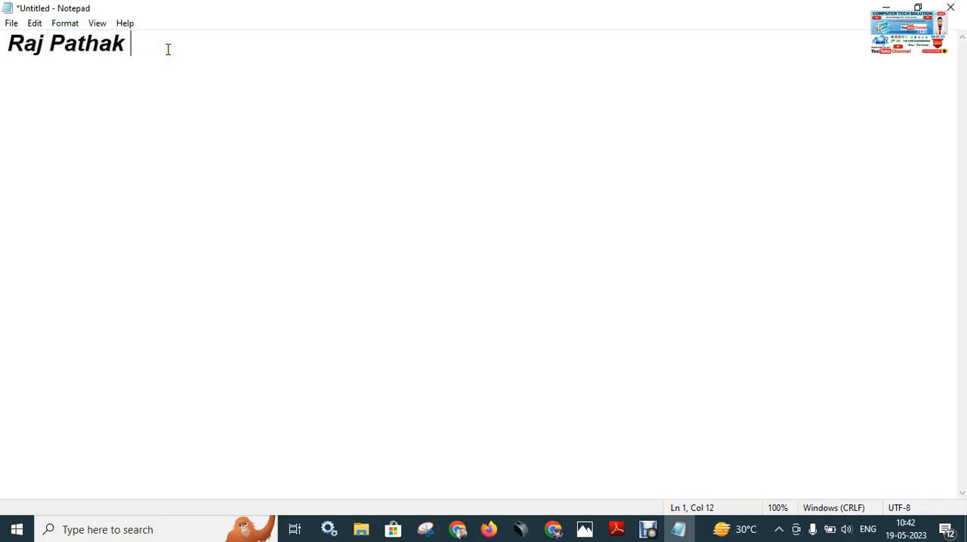
Copy the whole text and paste it repeatedly across the first line, adding more text until it wraps onto a second line.
{"action": "key", "text": "ctrl+a"}
{"action": "key", "text": "ctrl+c"}
{"action": "key", "text": "ctrl+v"}
{"action": "key", "text": "ctrl+v"}
{"action": "key", "text": "ctrl+v"}
{"action": "key", "text": "ctrl+v"}
{"action": "key", "text": "ctrl+v"}
{"action": "key", "text": "ctrl+v"}
{"action": "key", "text": "ctrl+v"}
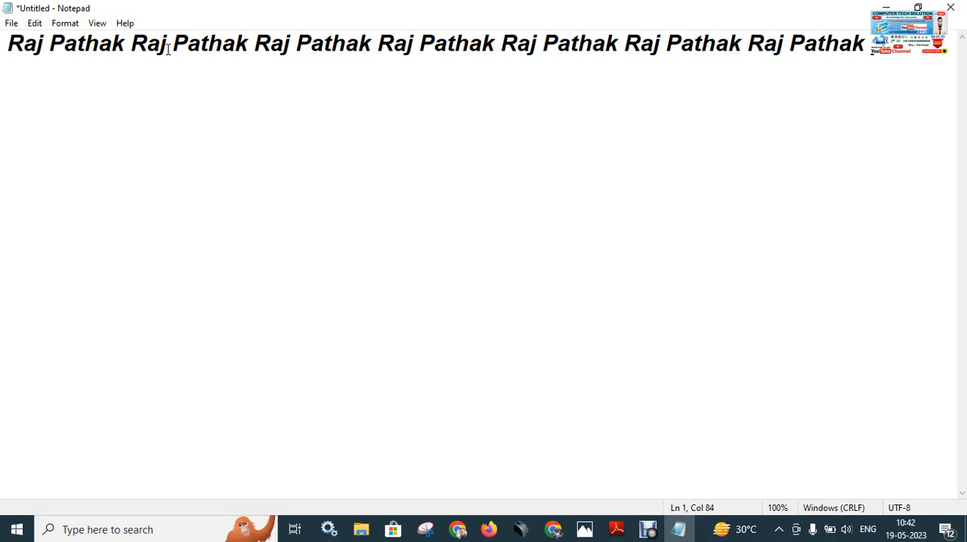
{"action": "type", "text": "raj"}
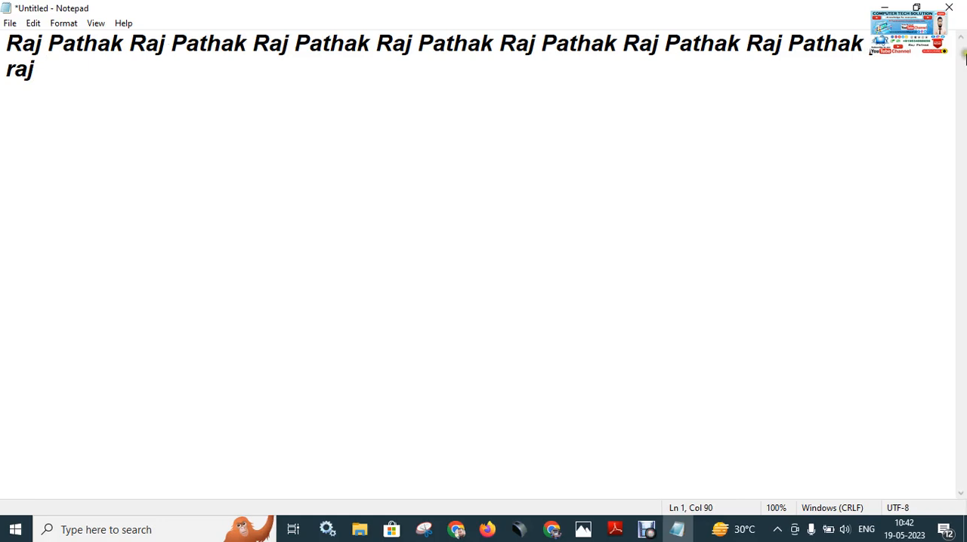
{"action": "key", "text": "shift+Home"}
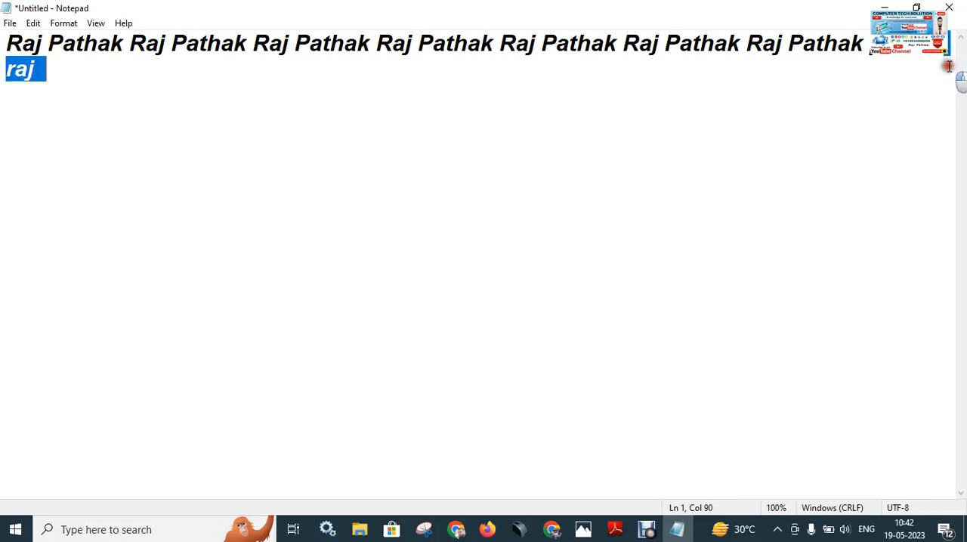
{"action": "left_click", "coordinate": [945, 50]}
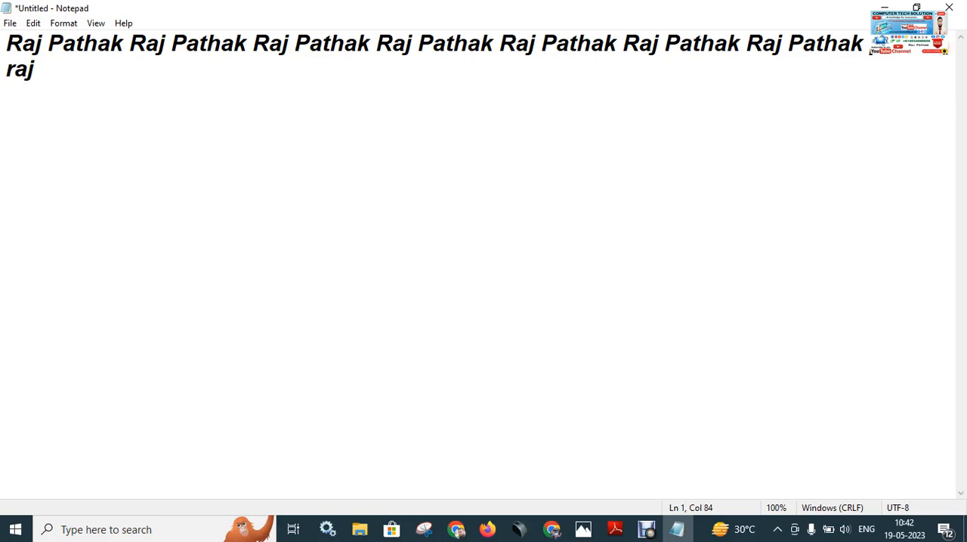
Turn off Word Wrap for the document and check its state in the formatting options.
{"action": "left_click", "coordinate": [65, 23]}
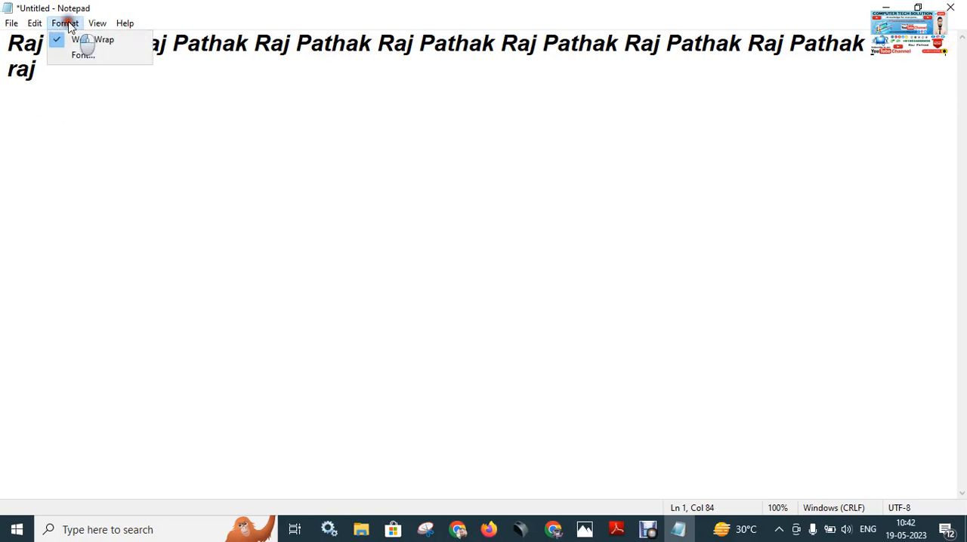
{"action": "left_click", "coordinate": [96, 41]}
{"action": "left_click", "coordinate": [65, 24]}
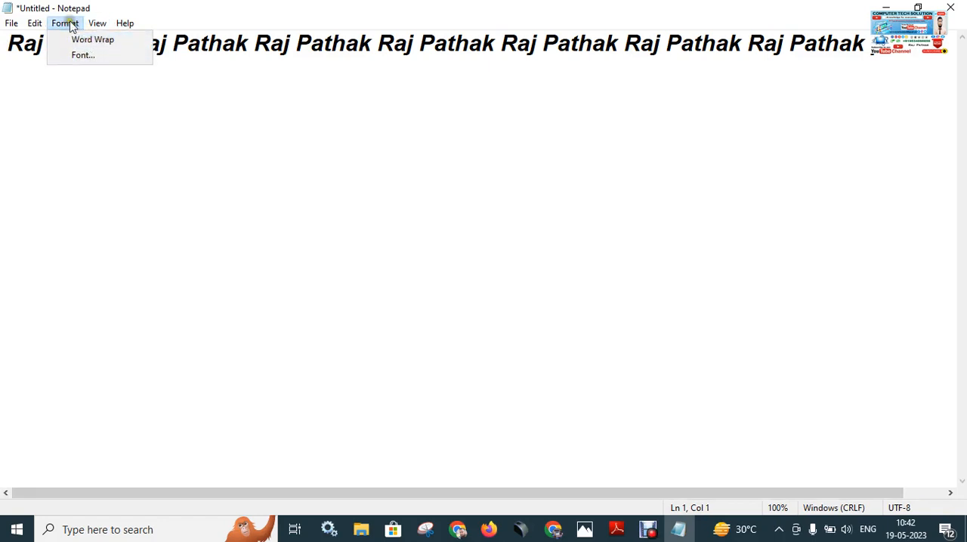
{"action": "left_click", "coordinate": [92, 42]}
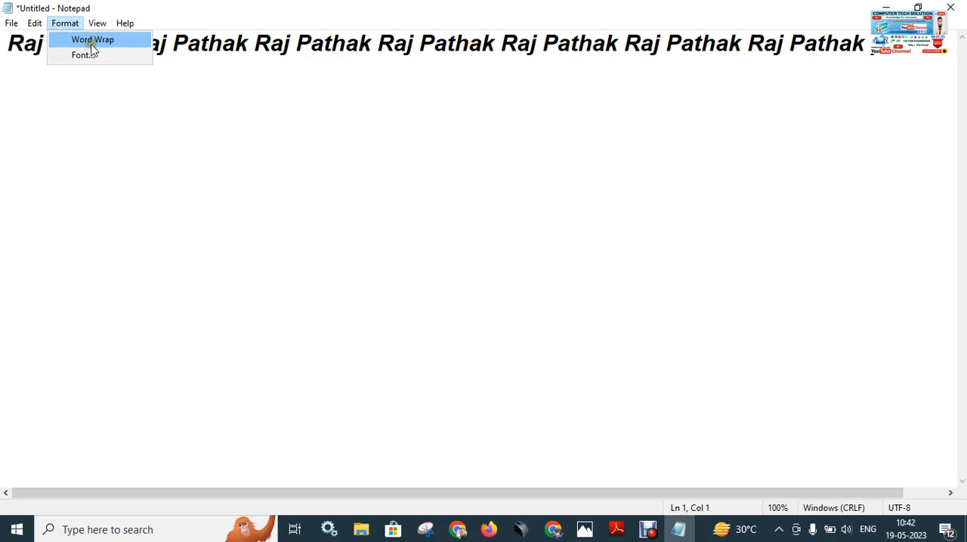
Insert more repetitions of the full name after its third occurrence, breaking the text onto a second line.
{"action": "left_click", "coordinate": [376, 47]}
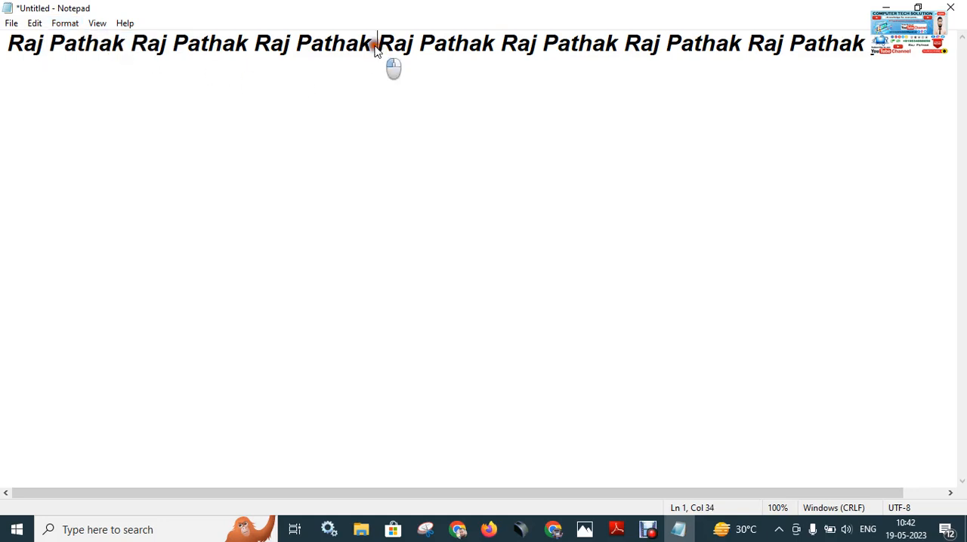
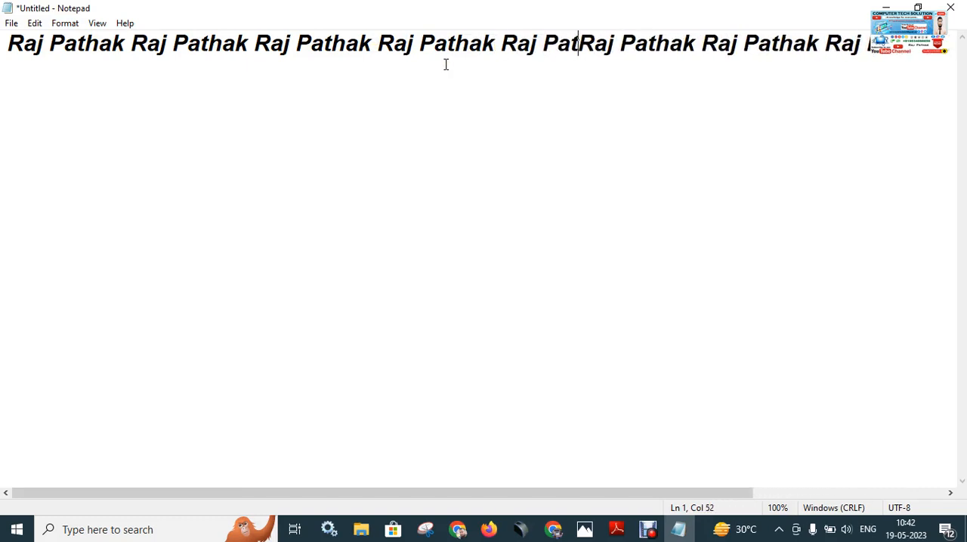
{"action": "key", "text": "Return"}
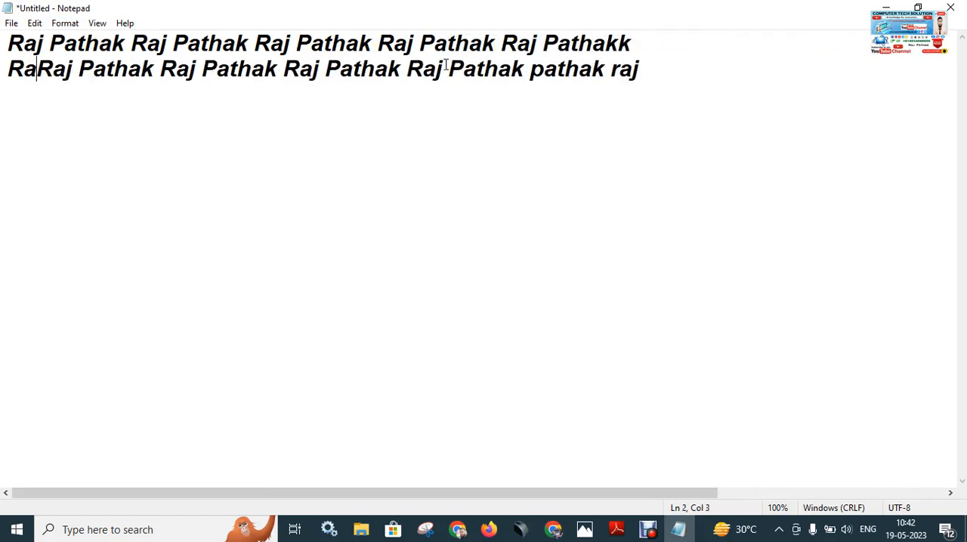
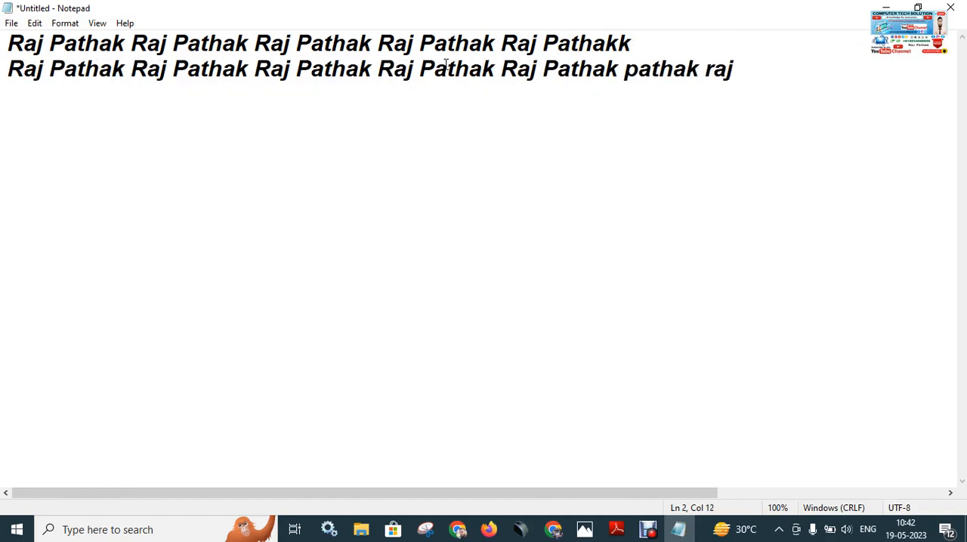
Turn Word Wrap on and back off to compare how the two lines are laid out.
{"action": "left_click", "coordinate": [68, 23]}
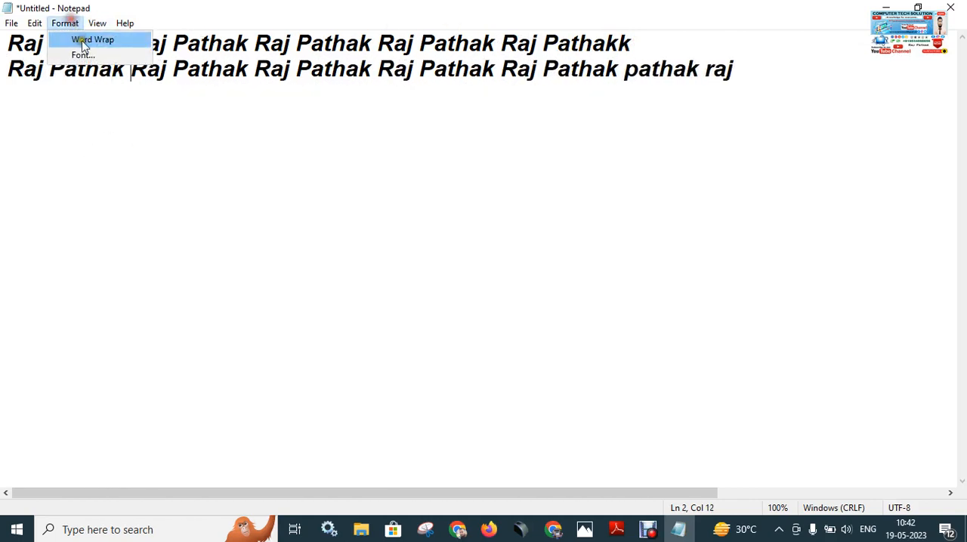
{"action": "left_click", "coordinate": [110, 45]}
{"action": "left_click", "coordinate": [66, 24]}
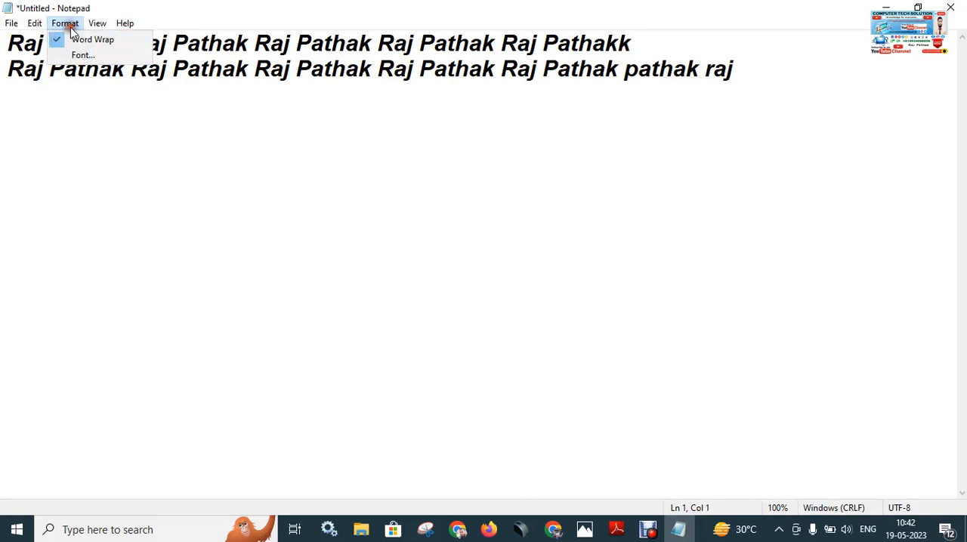
{"action": "left_click", "coordinate": [83, 46]}
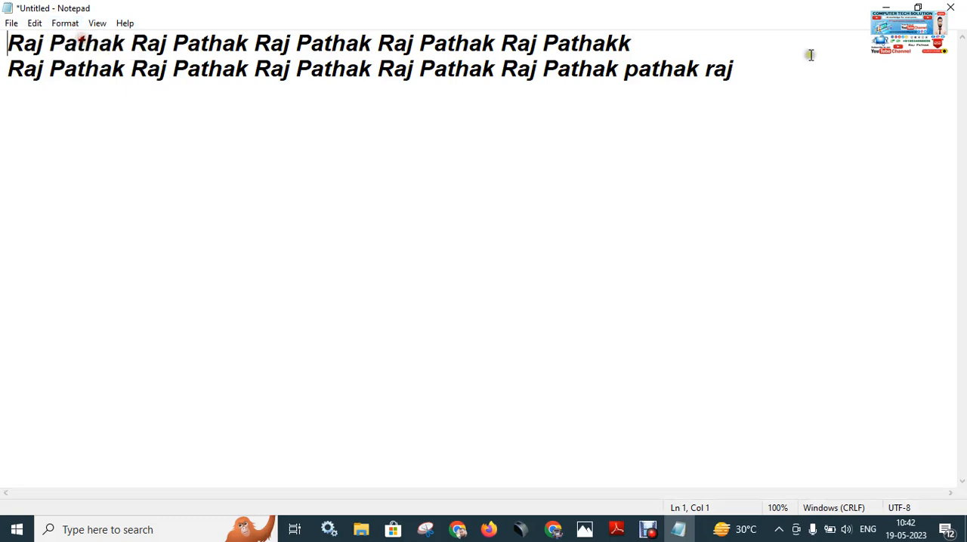
Append the filler text "jlkdjjkskljdlksajdjkljsadjlkasldjlaksjdasdasd" to the end of the second line.
{"action": "left_click", "coordinate": [768, 79]}
{"action": "type", "text": "jlkdjjkskljdlksajdjklj"}
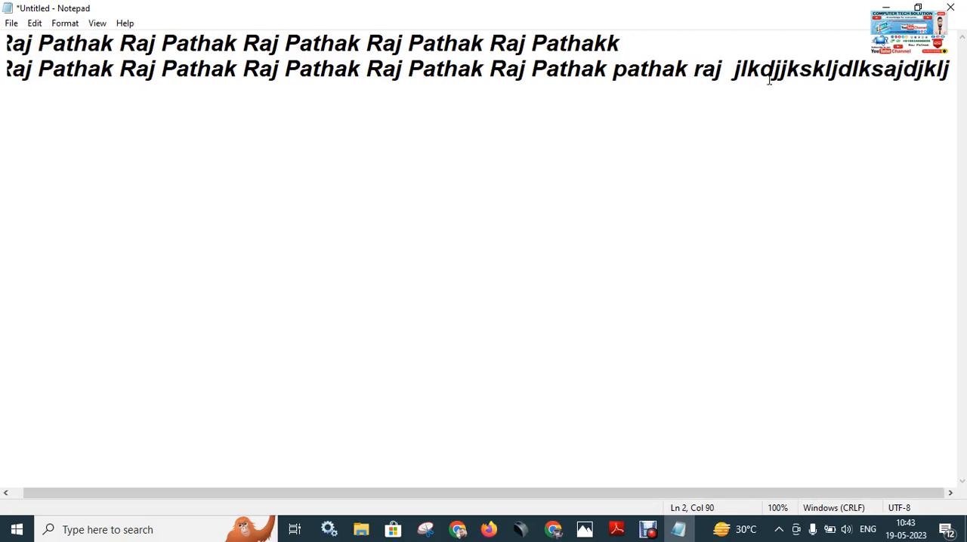
{"action": "type", "text": "sadjlkasldjlaksjdasdasd"}
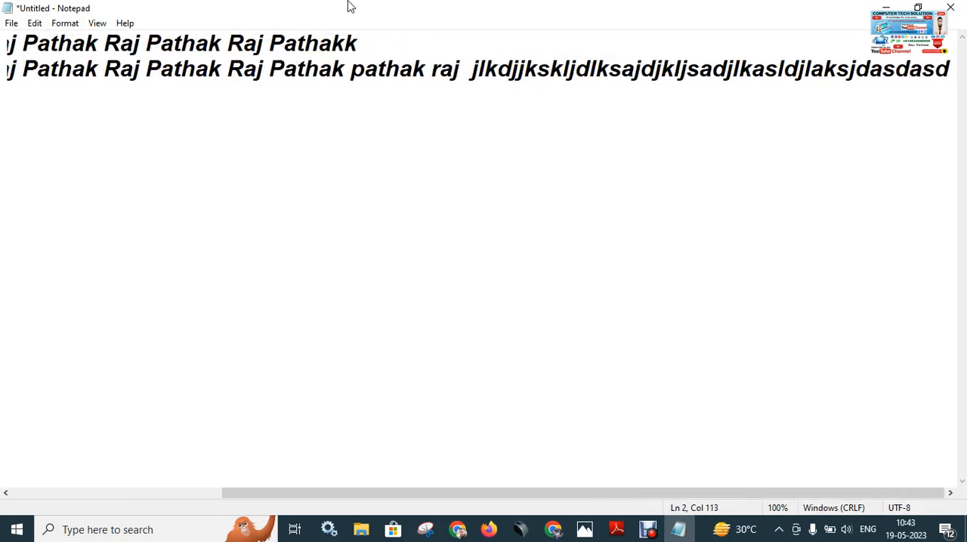
Turn Word Wrap on and append "sjkahdkjashdkjhdajshdjhasjdkhadkjhaskd" to the end of the filler text.
{"action": "left_click", "coordinate": [65, 22]}
{"action": "left_click", "coordinate": [88, 41]}
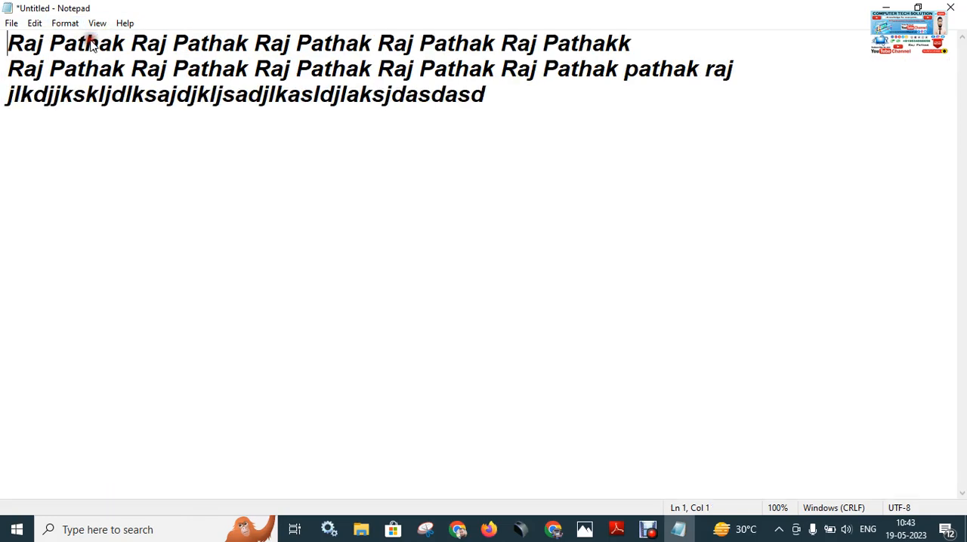
{"action": "left_click", "coordinate": [504, 98]}
{"action": "type", "text": "sjkahdkjashdkjhdajshdjhasjdkhadkjhaskdjh"}
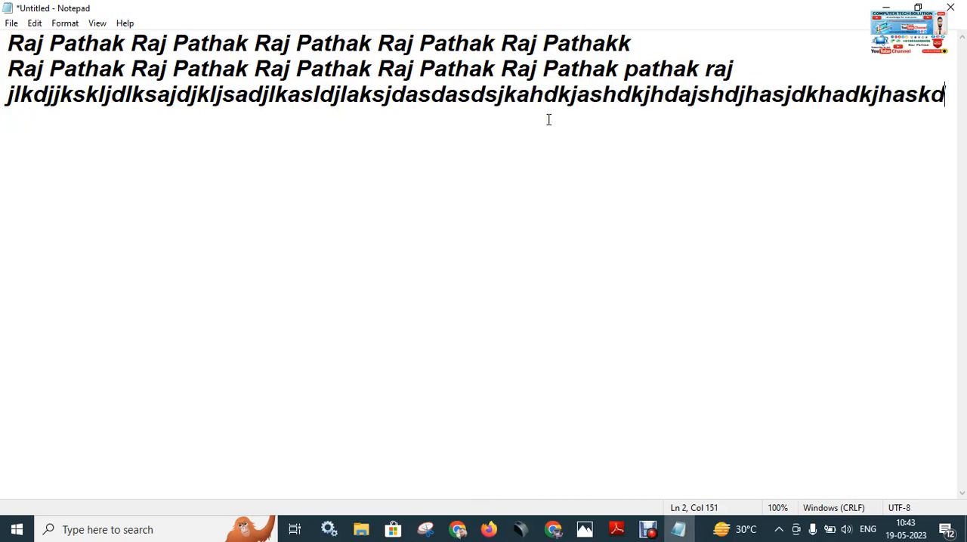
Turn Word Wrap off and insert a long run of repeated "dsfsdf" filler letters inside the lowercase surname on the second line.
{"action": "left_click", "coordinate": [65, 23]}
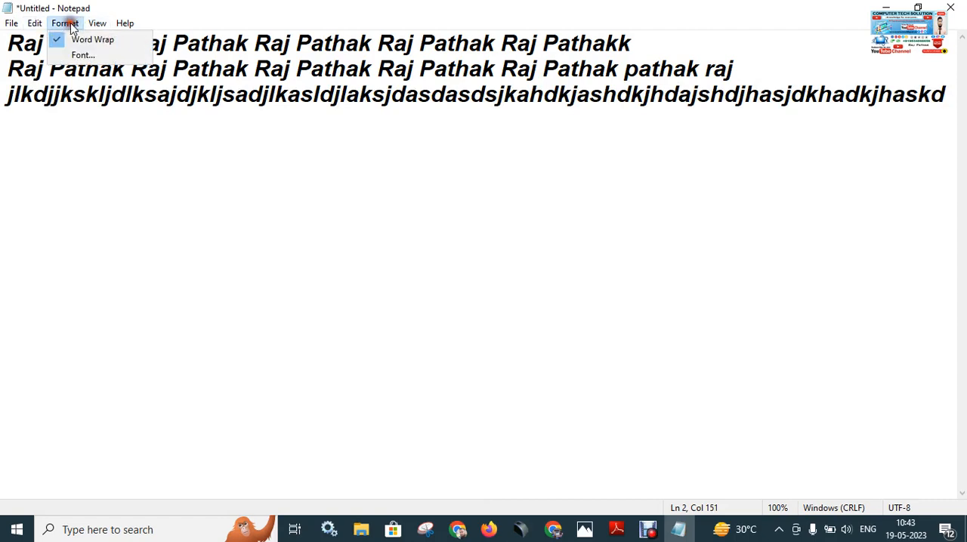
{"action": "left_click", "coordinate": [99, 41]}
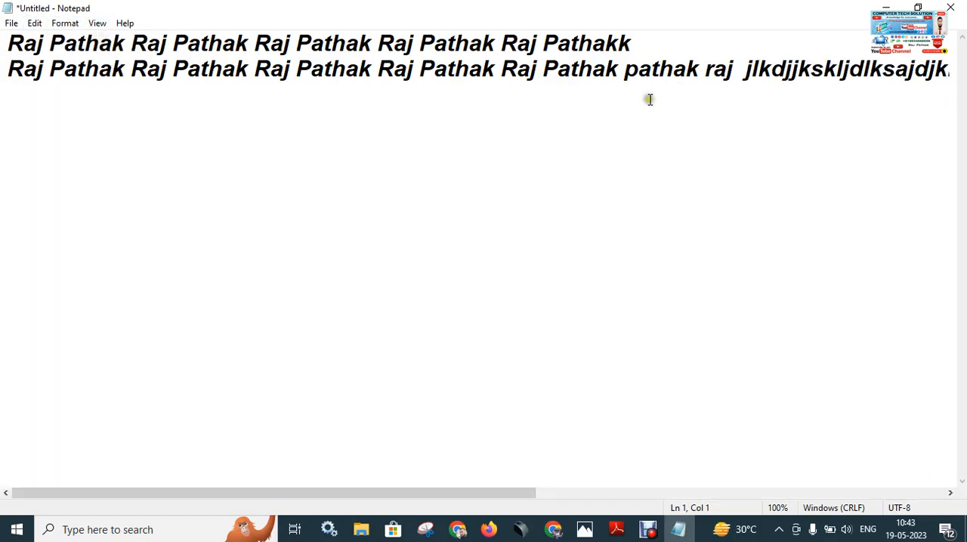
{"action": "left_click", "coordinate": [671, 71]}
{"action": "type", "text": "d"}
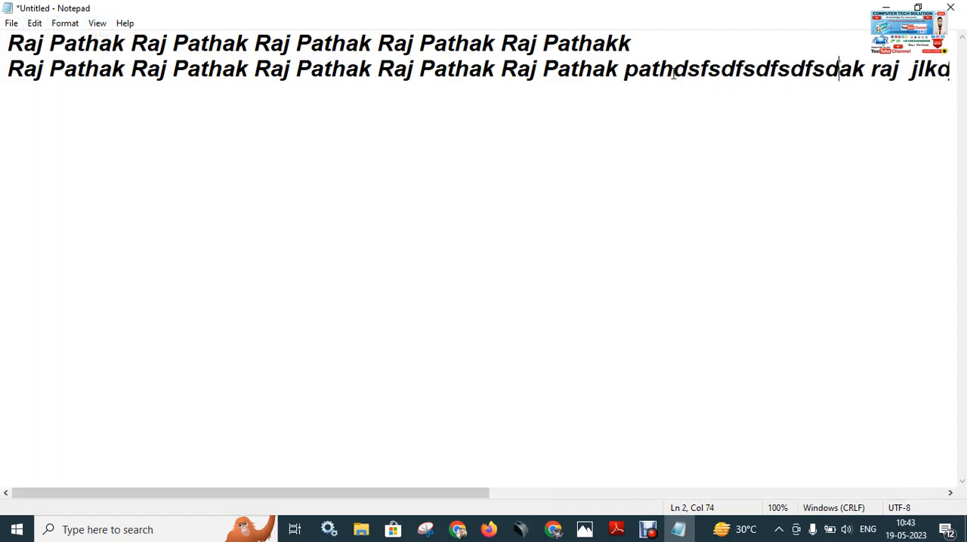
{"action": "type", "text": "sfsdfsdfsdfsdfsdfdsfsdfsdfsdfsdfsdfsdfsdfsd"}
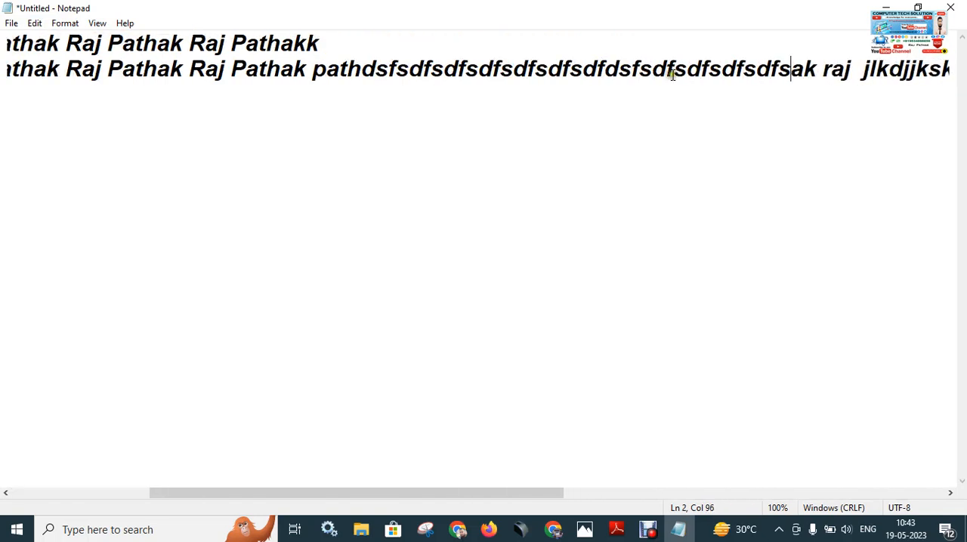
{"action": "type", "text": "fsdfsdf"}
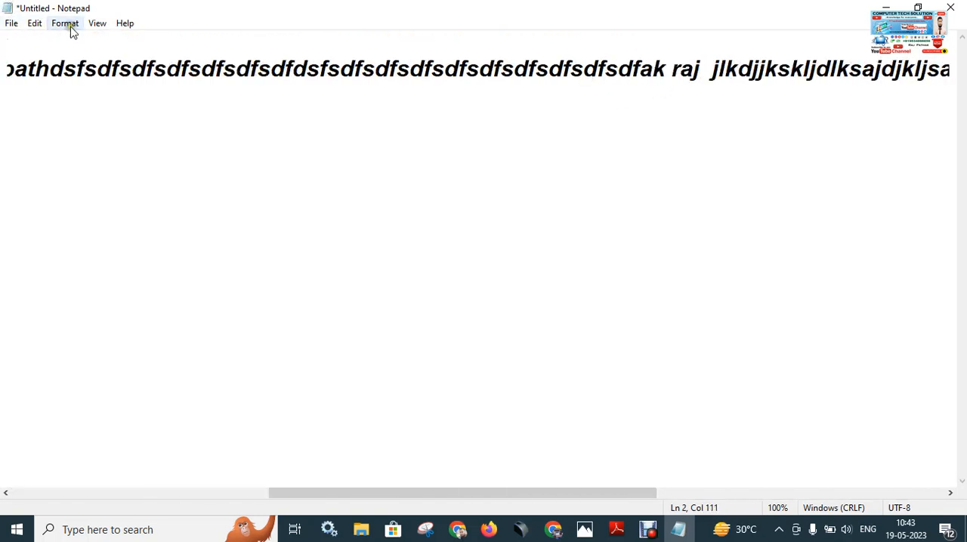
Turn Word Wrap on and delete all the text in the document.
{"action": "left_click", "coordinate": [69, 27]}
{"action": "left_click", "coordinate": [79, 39]}
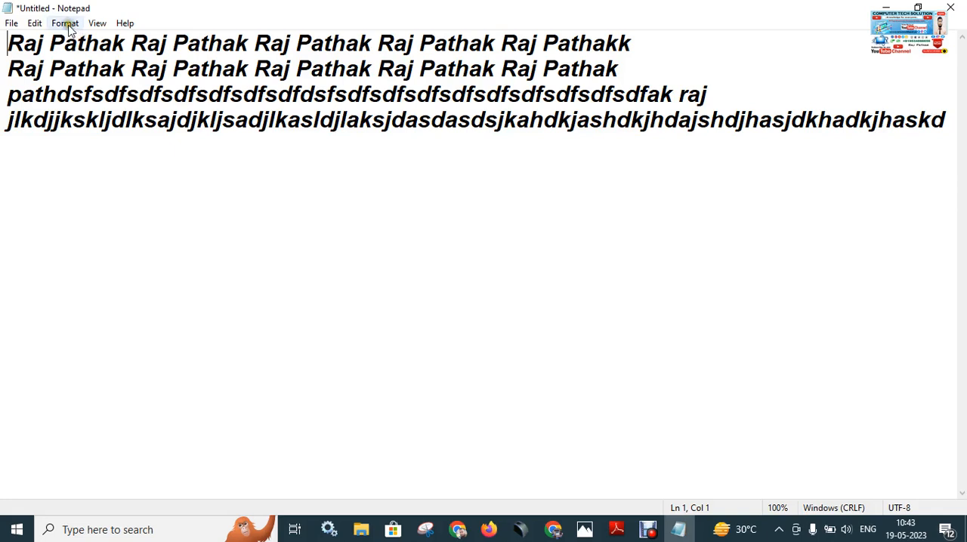
{"action": "left_click", "coordinate": [65, 23]}
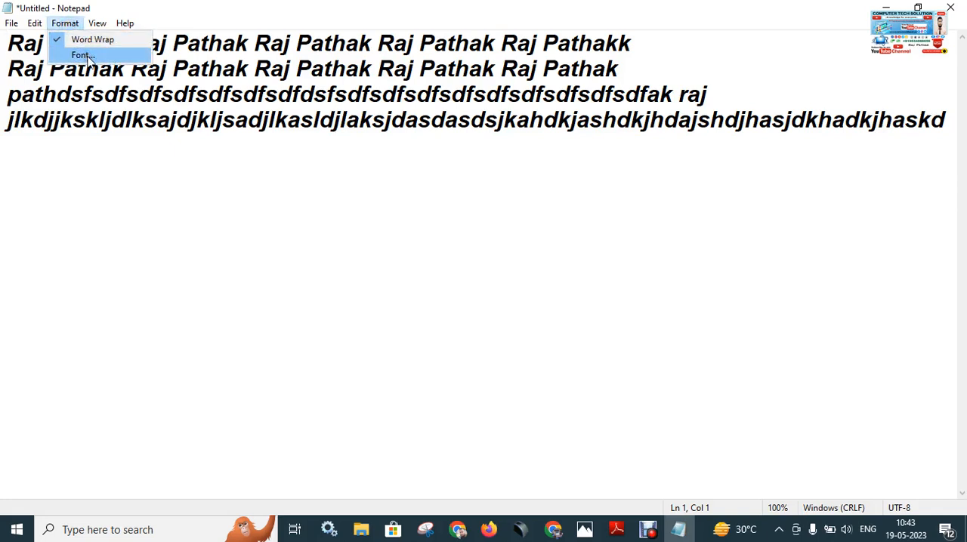
{"action": "left_click", "coordinate": [85, 55]}
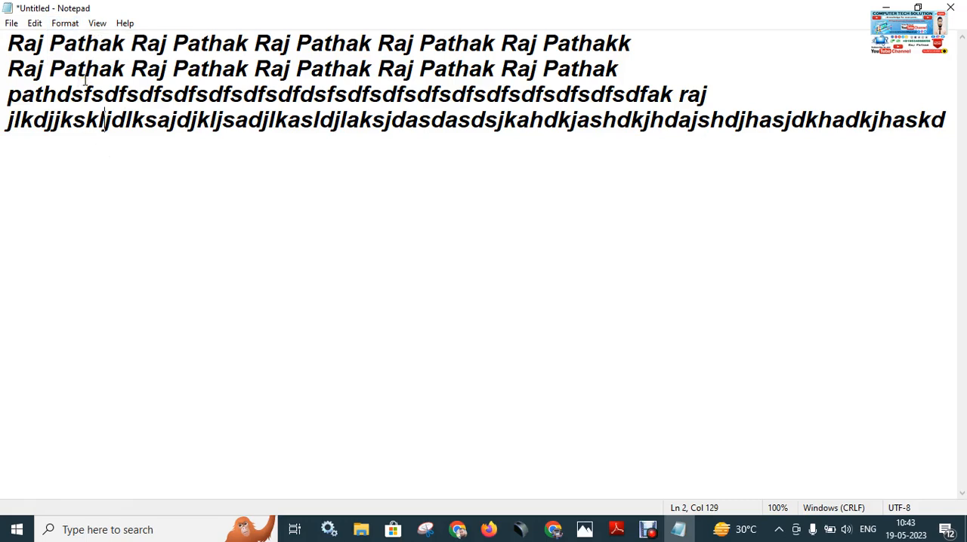
{"action": "key", "text": "ctrl+a"}
{"action": "key", "text": "Delete"}
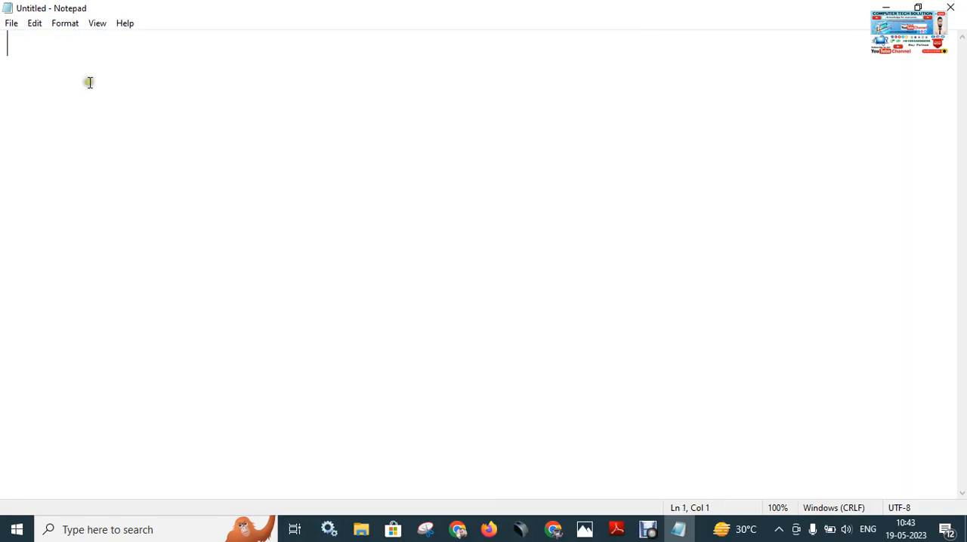
Open Notepad's online help in the browser and switch back to the empty Notepad document.
{"action": "left_click", "coordinate": [125, 23]}
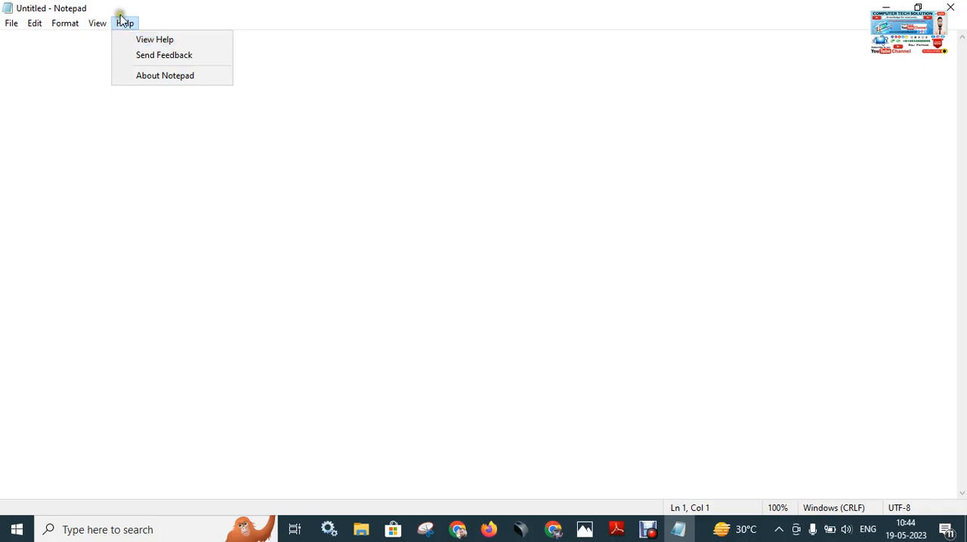
{"action": "left_click", "coordinate": [179, 42]}
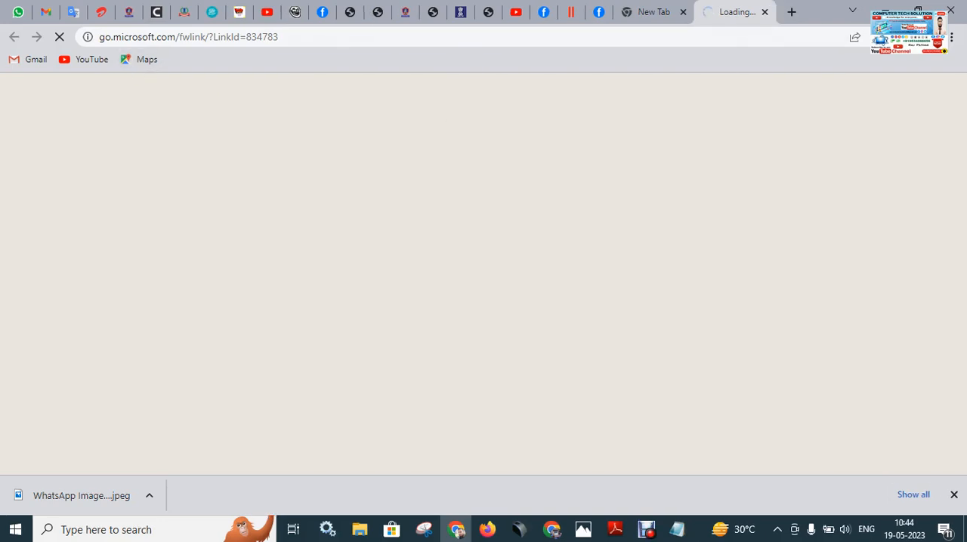
{"action": "left_click", "coordinate": [888, 8]}
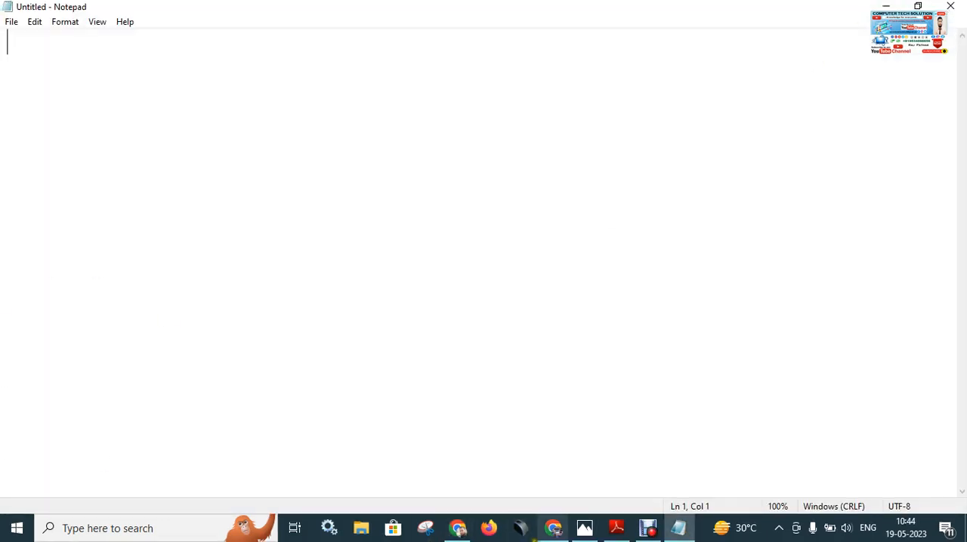
{"action": "left_click", "coordinate": [683, 532]}
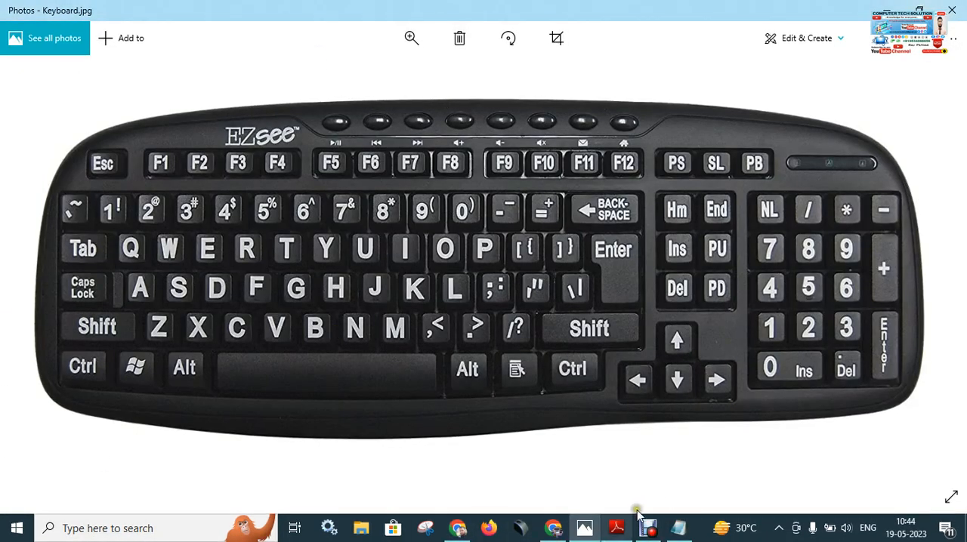
{"action": "left_click", "coordinate": [678, 533]}
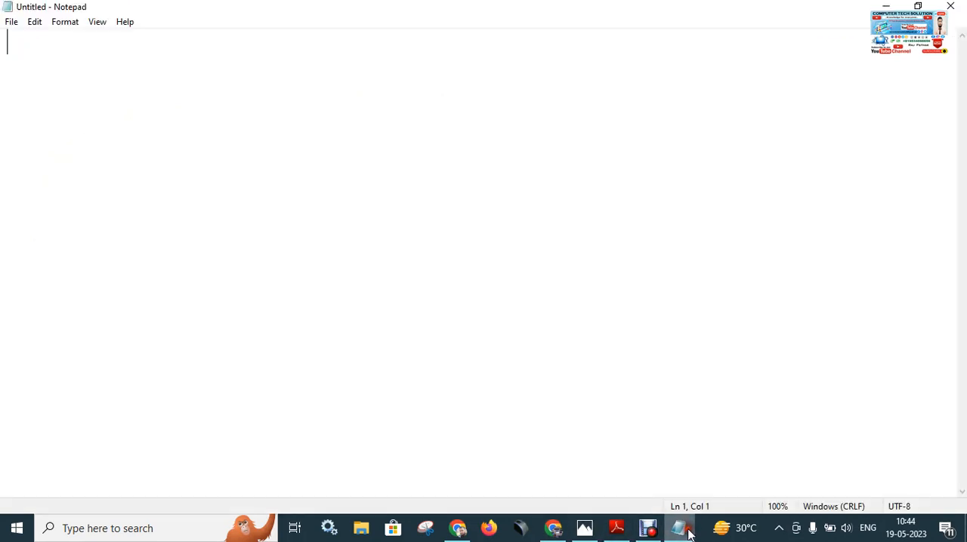
View the About Notepad version and licence information, then close it.
{"action": "left_click", "coordinate": [124, 23]}
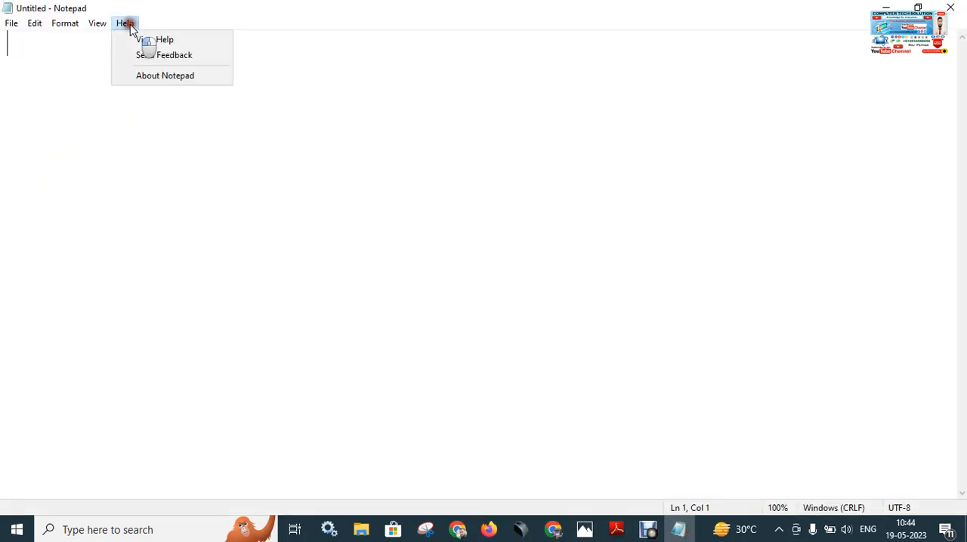
{"action": "left_click", "coordinate": [174, 76]}
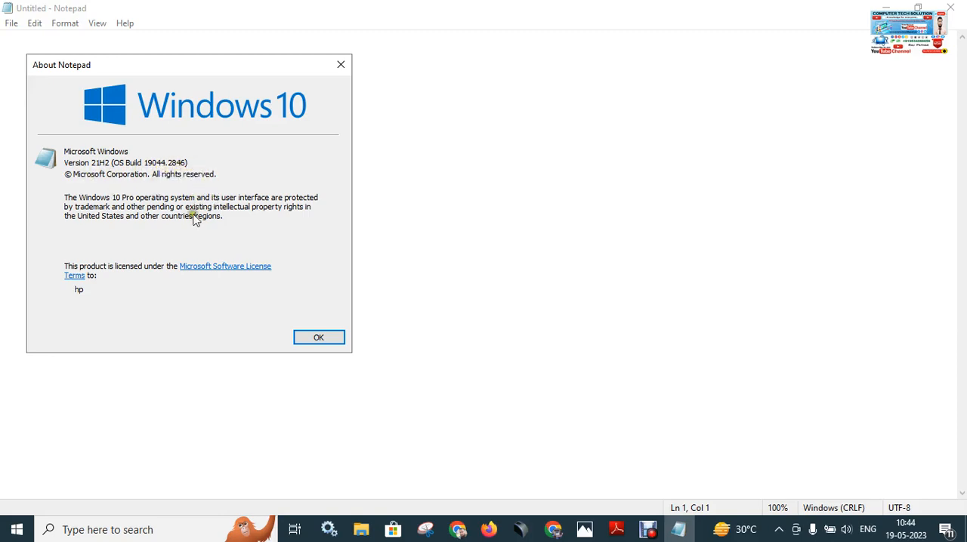
{"action": "left_click", "coordinate": [319, 337]}
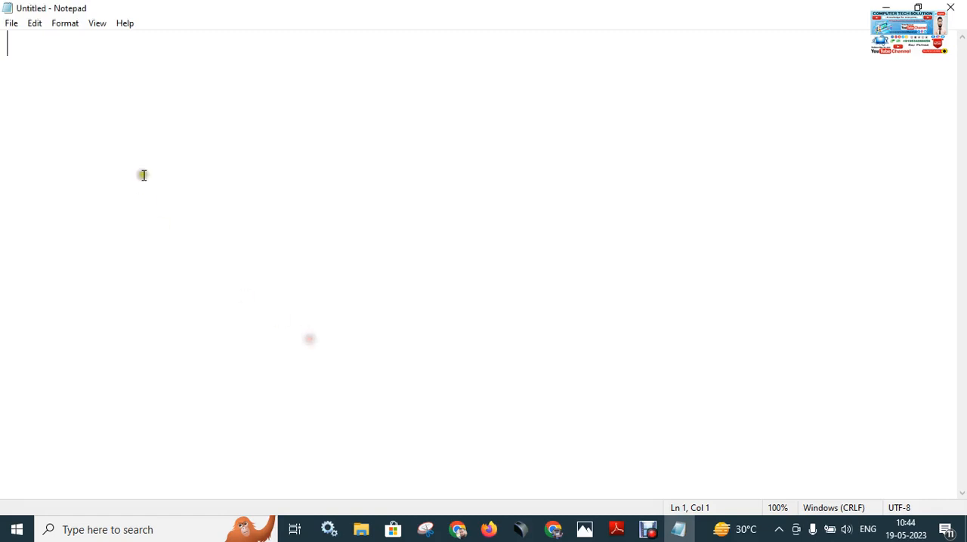
View Notepad's online help, expand "How do I open notepad?", open the "Help in Notepad" support page and return to Notepad.
{"action": "left_click", "coordinate": [124, 24]}
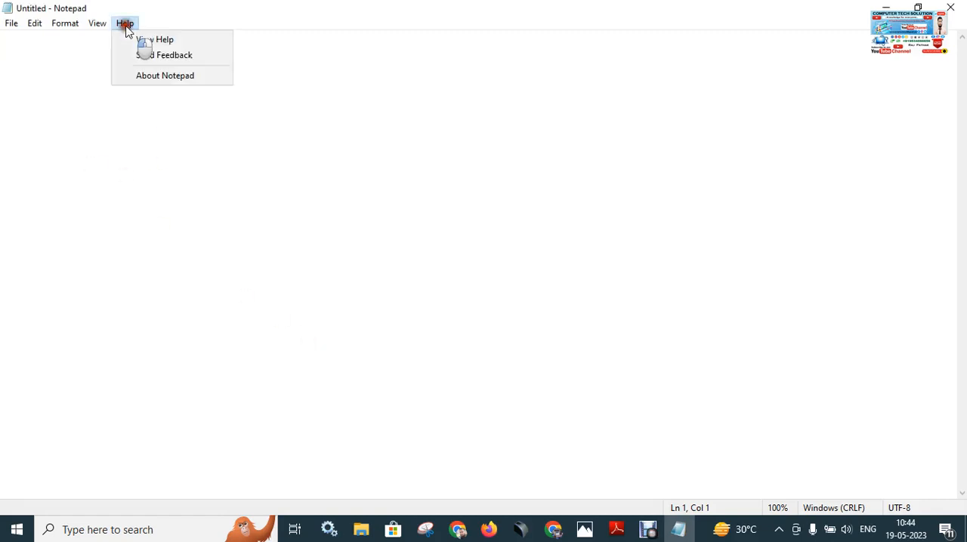
{"action": "left_click", "coordinate": [160, 41]}
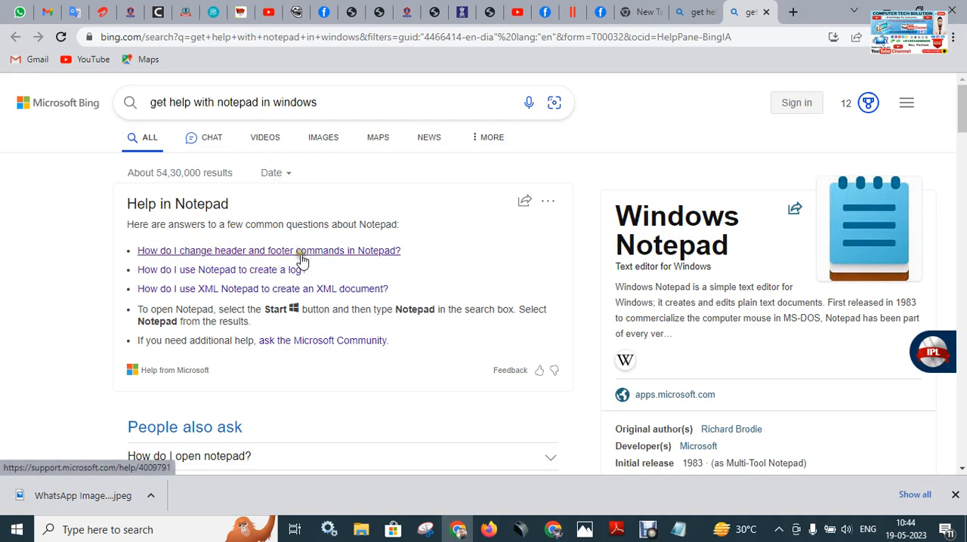
{"action": "left_click", "coordinate": [223, 293]}
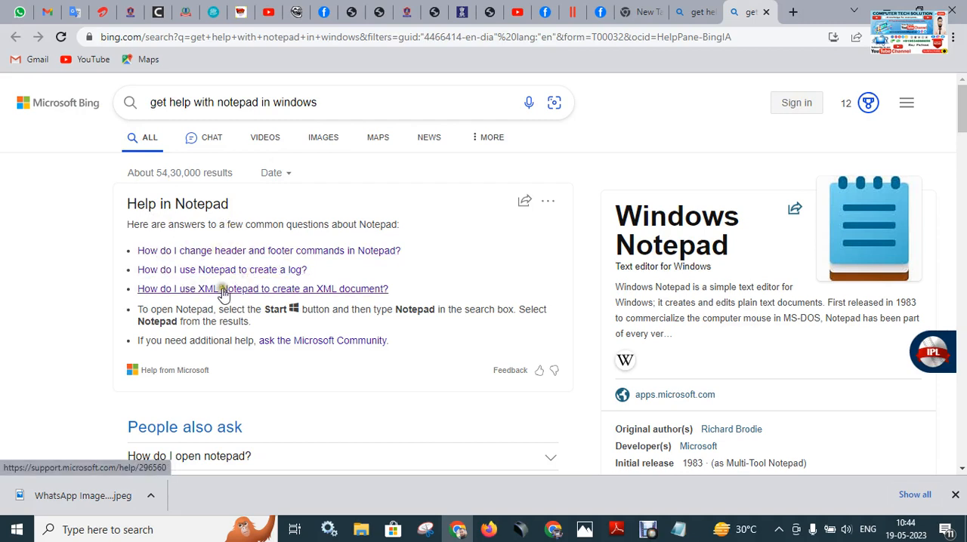
{"action": "scroll", "coordinate": [222, 293], "scroll_direction": "down", "scroll_amount": 2}
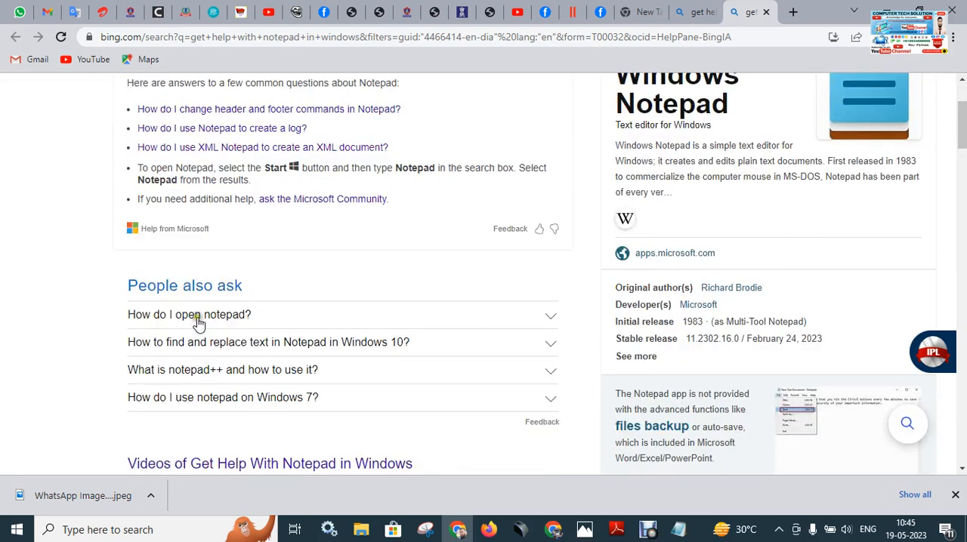
{"action": "left_click", "coordinate": [229, 316]}
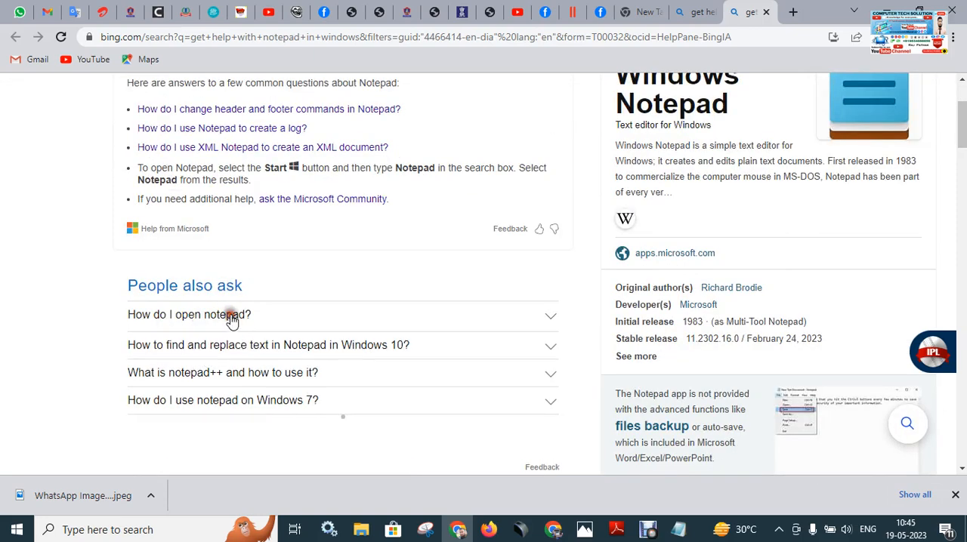
{"action": "scroll", "coordinate": [195, 348], "scroll_direction": "down", "scroll_amount": 2}
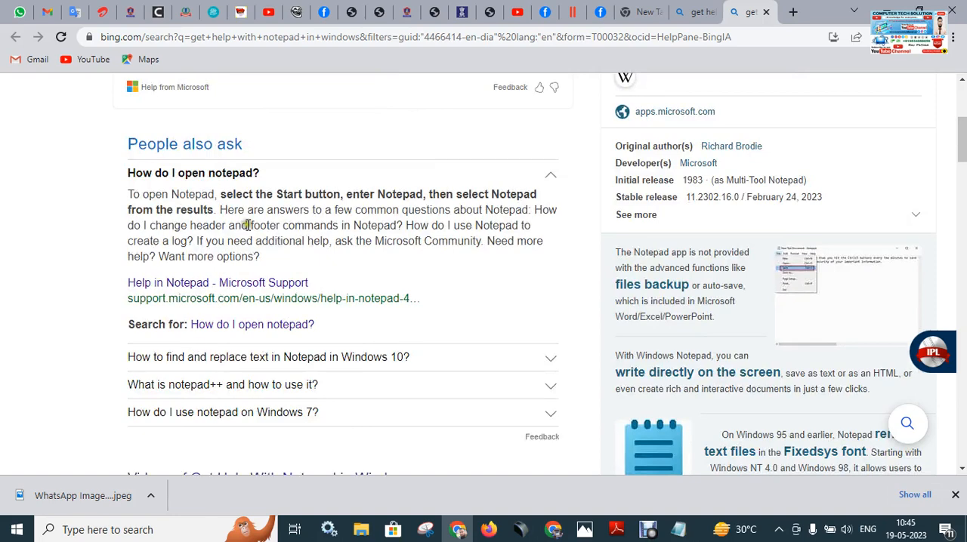
{"action": "left_click", "coordinate": [212, 296]}
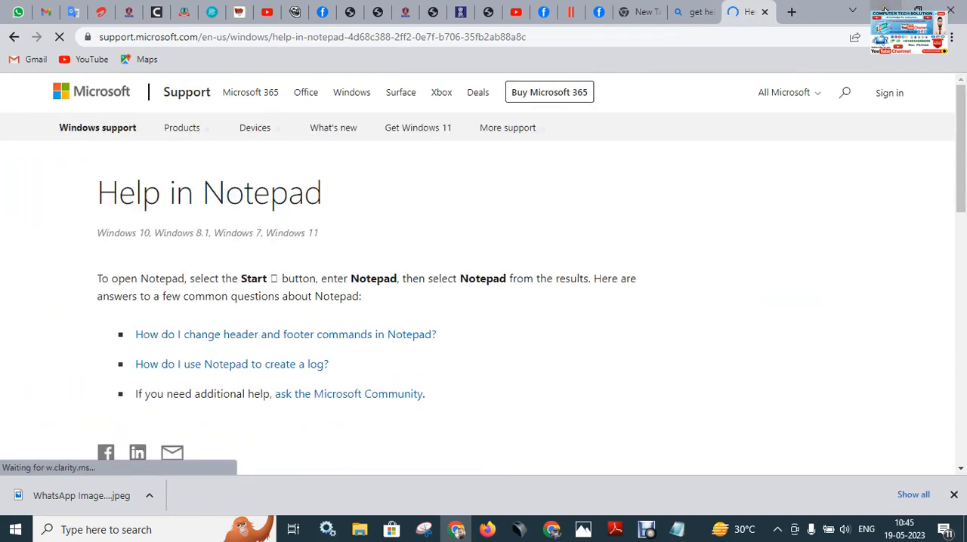
{"action": "left_click", "coordinate": [884, 8]}
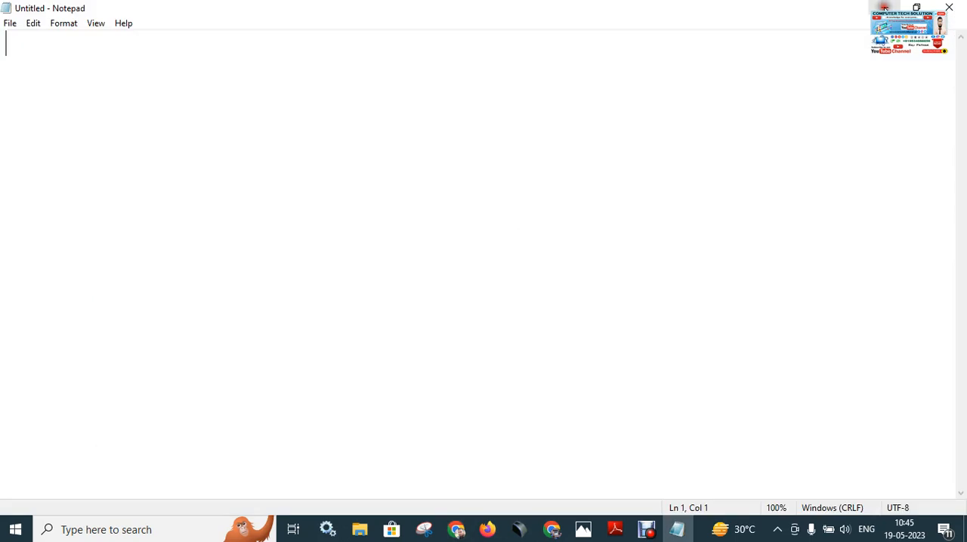
{"action": "left_click", "coordinate": [113, 26]}
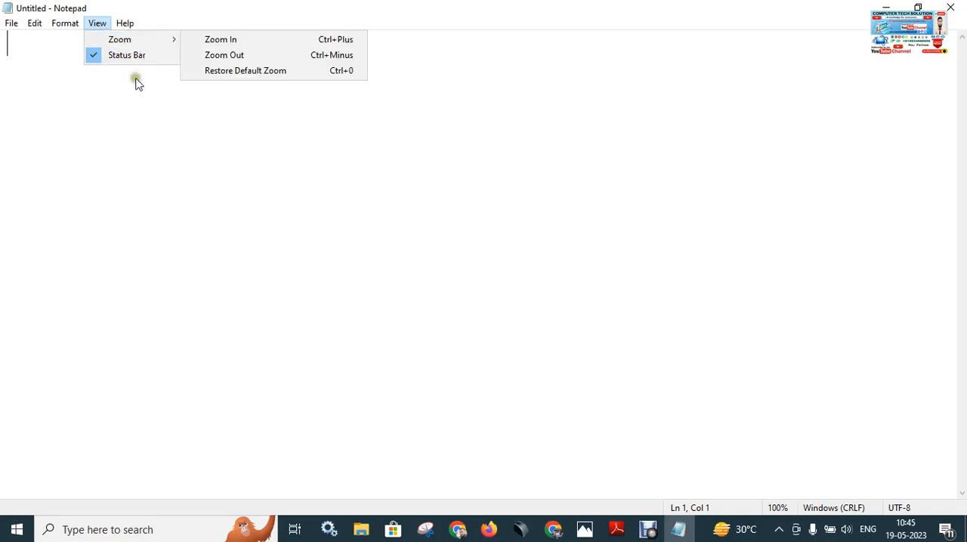
{"action": "mouse_move", "coordinate": [60, 27]}
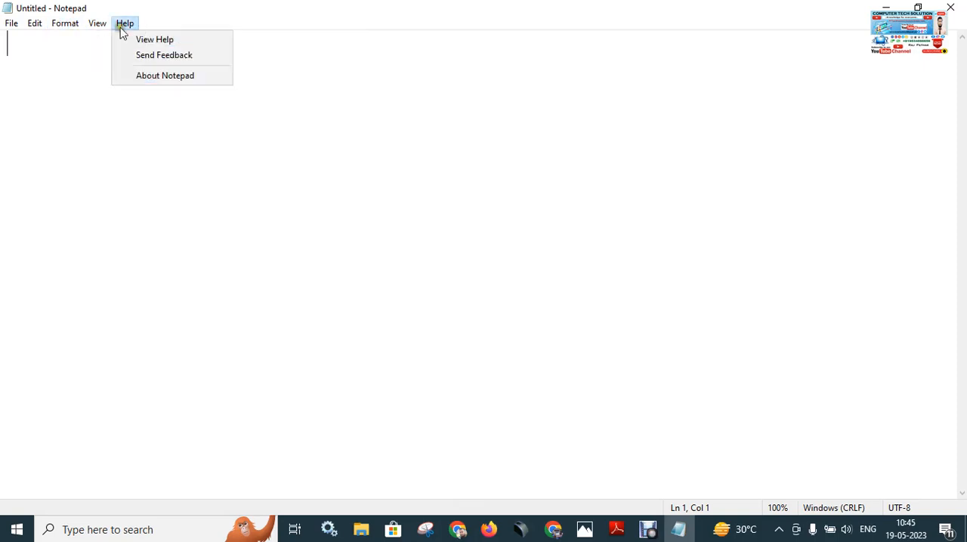
{"action": "mouse_move", "coordinate": [106, 25]}
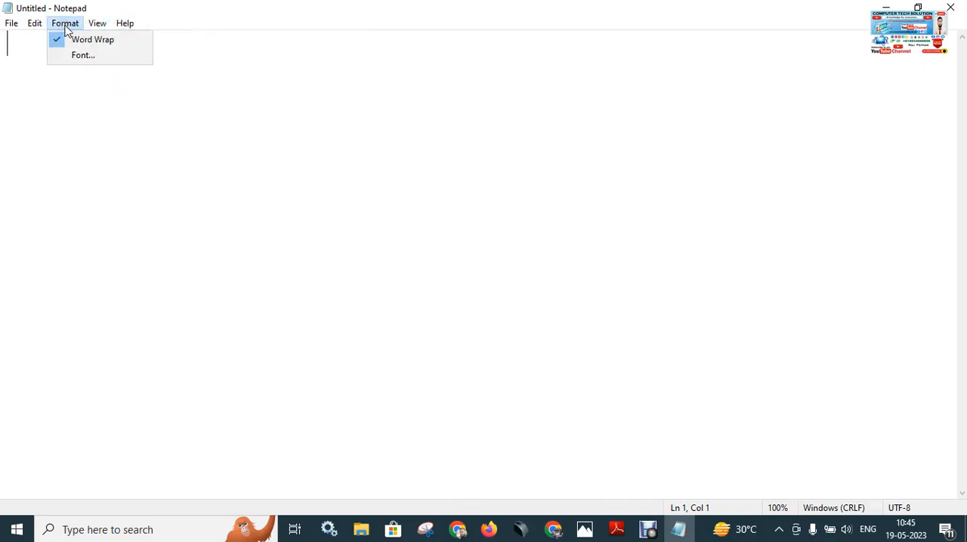
{"action": "mouse_move", "coordinate": [16, 28]}
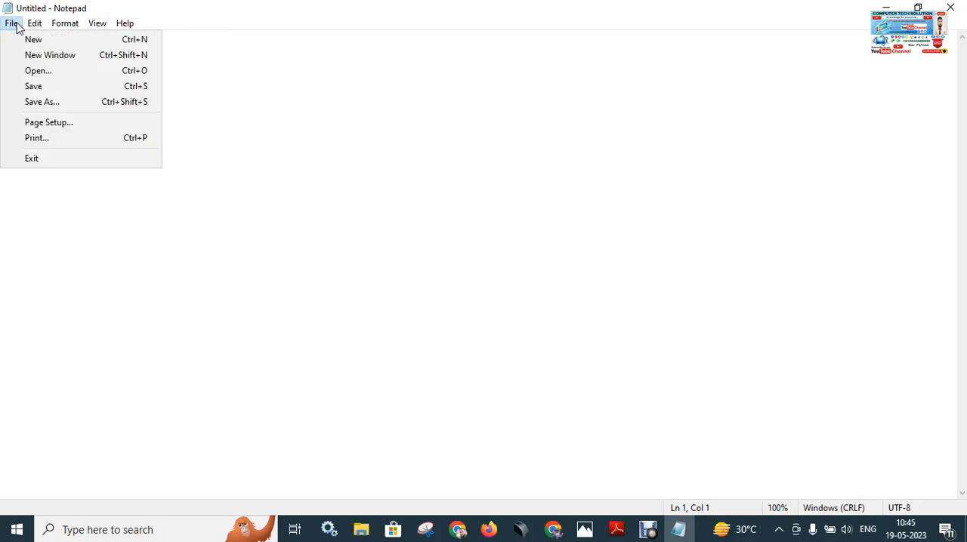
Enter a person's full name on the first line of the empty document.
{"action": "left_click", "coordinate": [364, 123]}
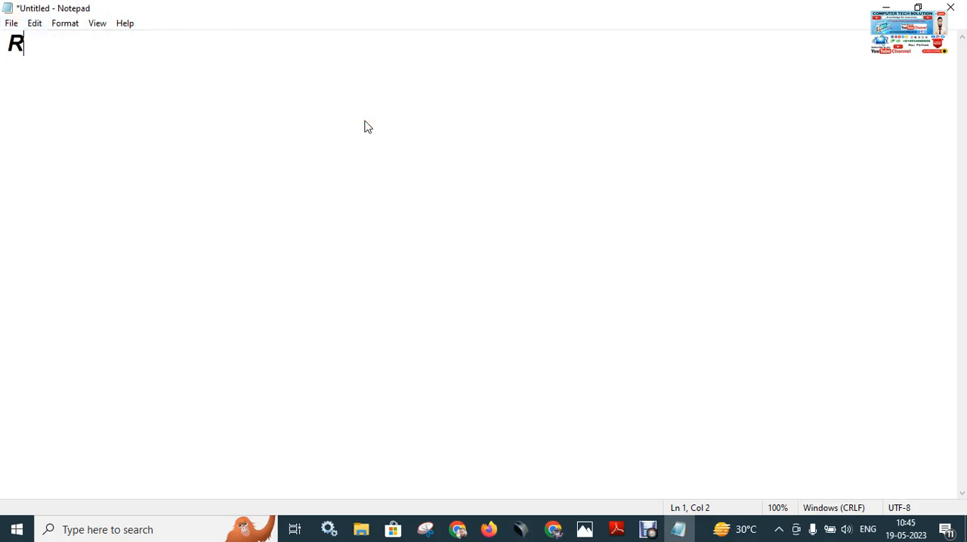
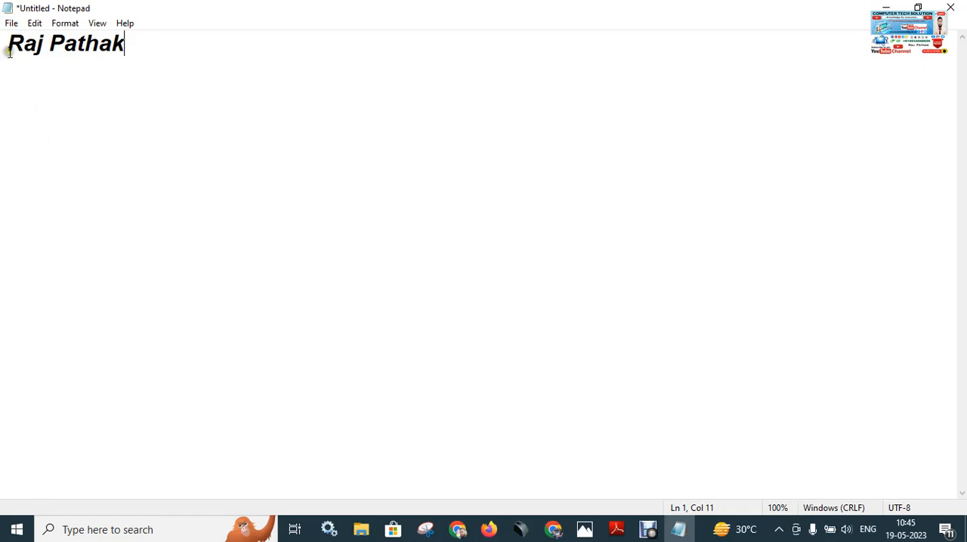
{"action": "left_click", "coordinate": [12, 23]}
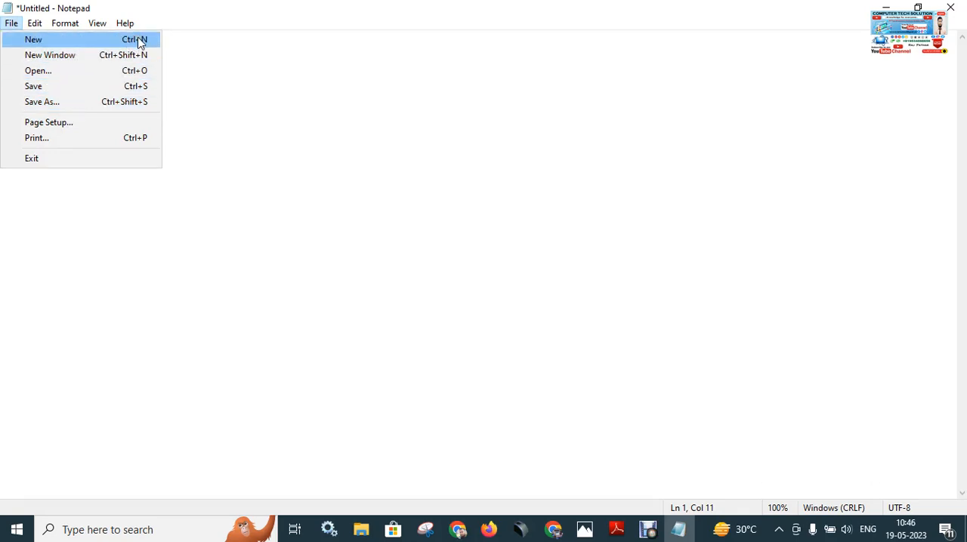
{"action": "left_click", "coordinate": [68, 102]}
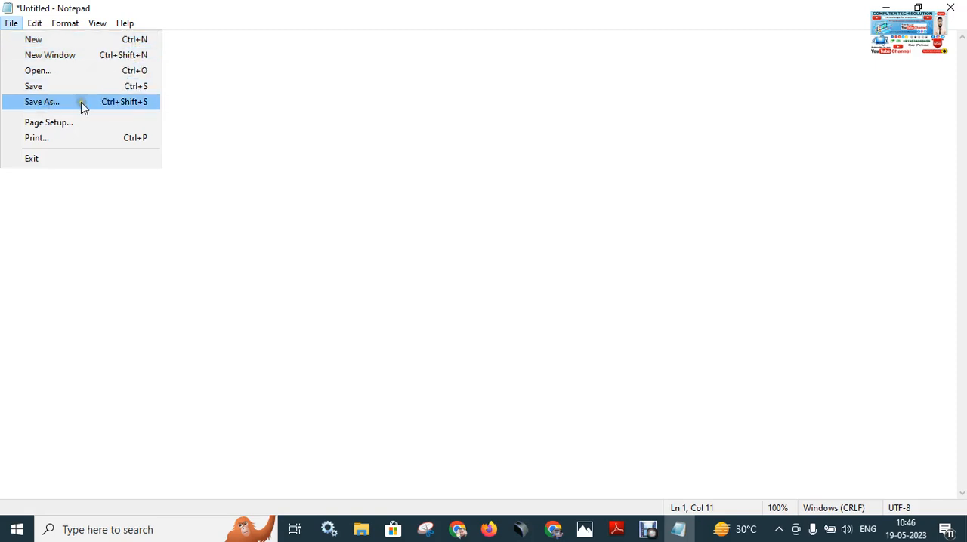
{"action": "left_click", "coordinate": [151, 93]}
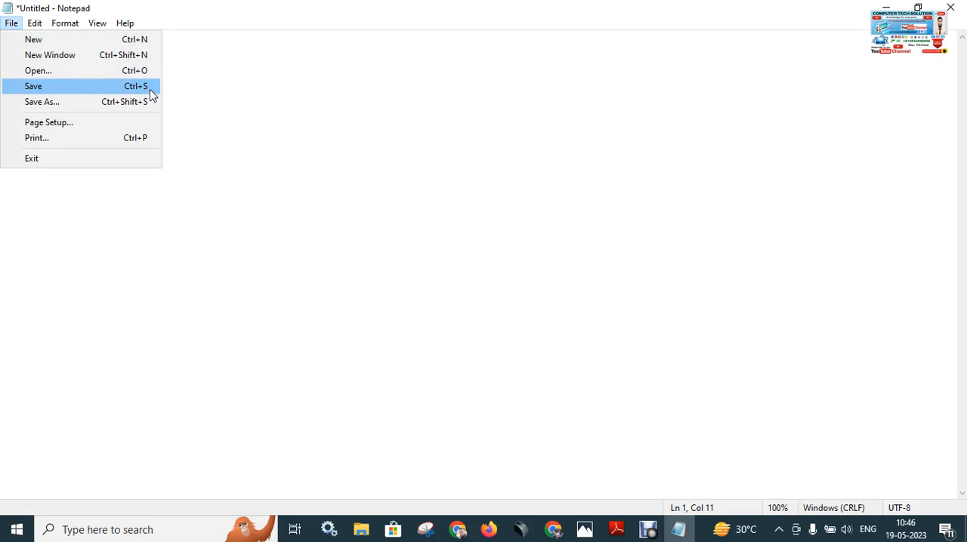
{"action": "left_click", "coordinate": [76, 104]}
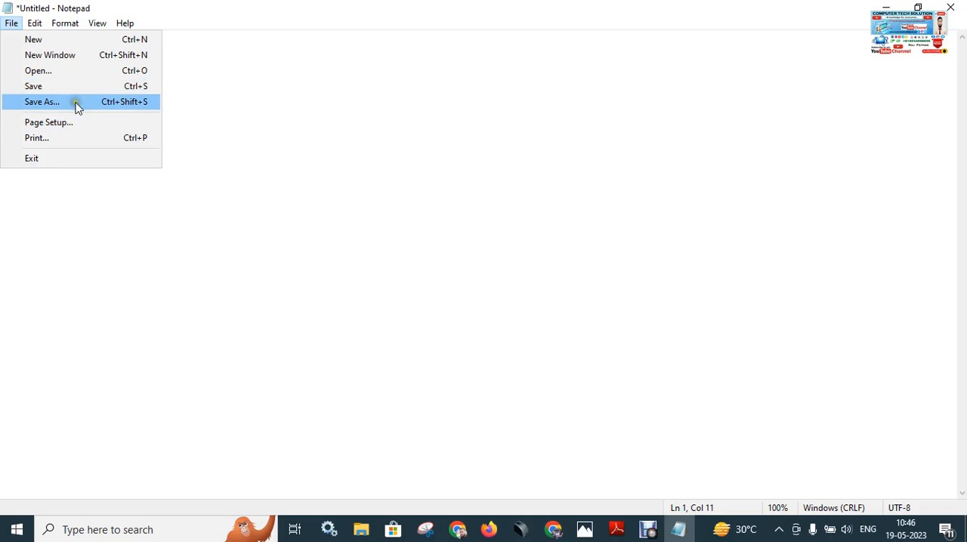
{"action": "left_click", "coordinate": [75, 104]}
{"action": "left_click", "coordinate": [106, 109]}
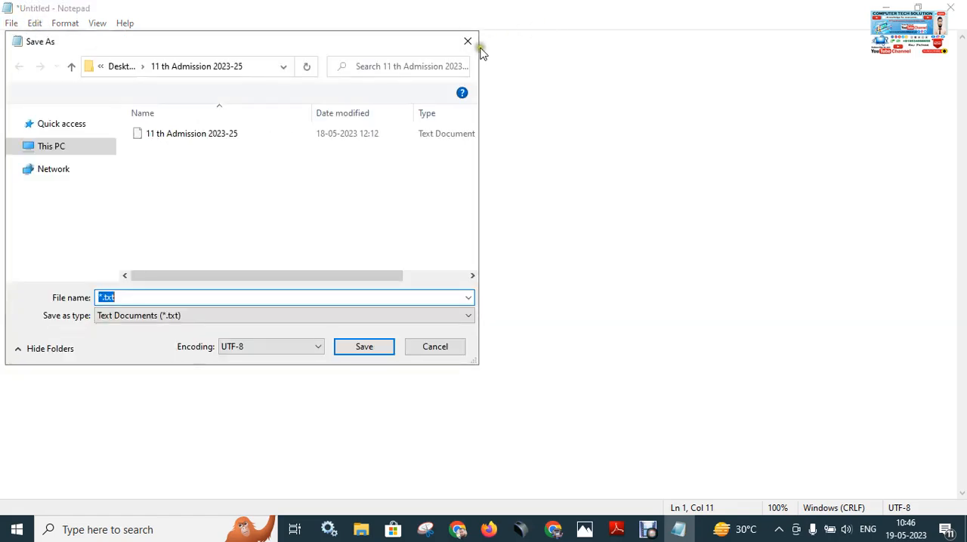
{"action": "left_click", "coordinate": [468, 43]}
Save the document as a UTF-8 text file in the "11 th Admission 2023-25" folder, using a first name as the file name.
{"action": "left_click", "coordinate": [12, 22]}
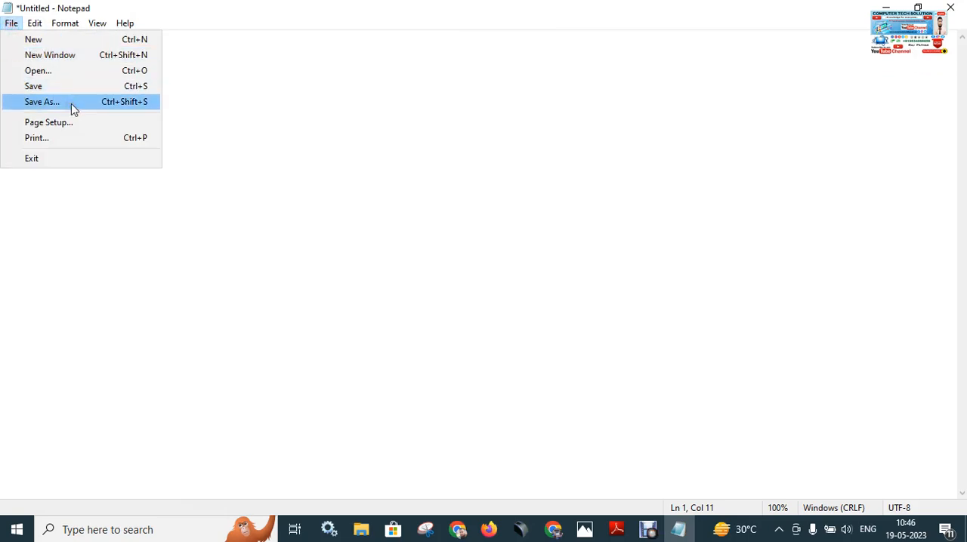
{"action": "left_click", "coordinate": [72, 104]}
{"action": "left_click", "coordinate": [66, 106]}
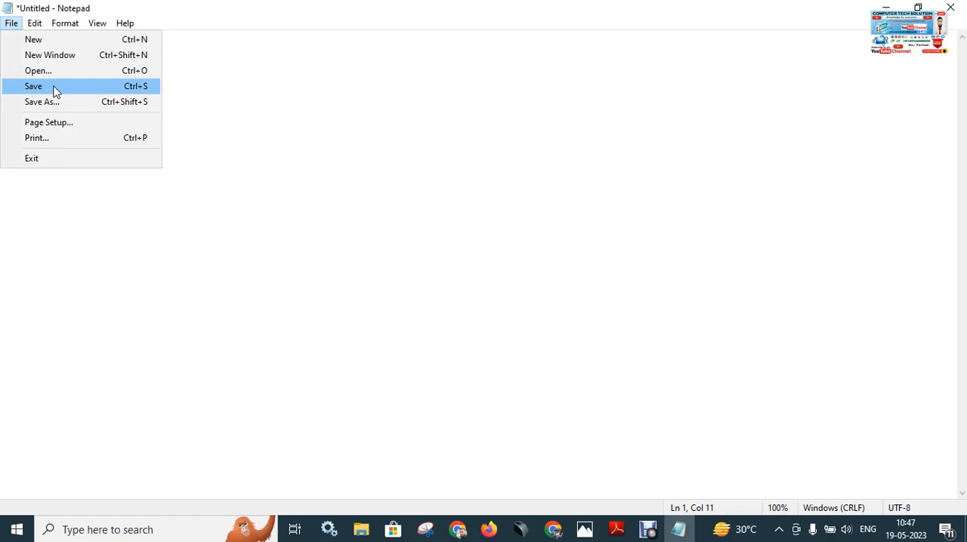
{"action": "left_click", "coordinate": [56, 87]}
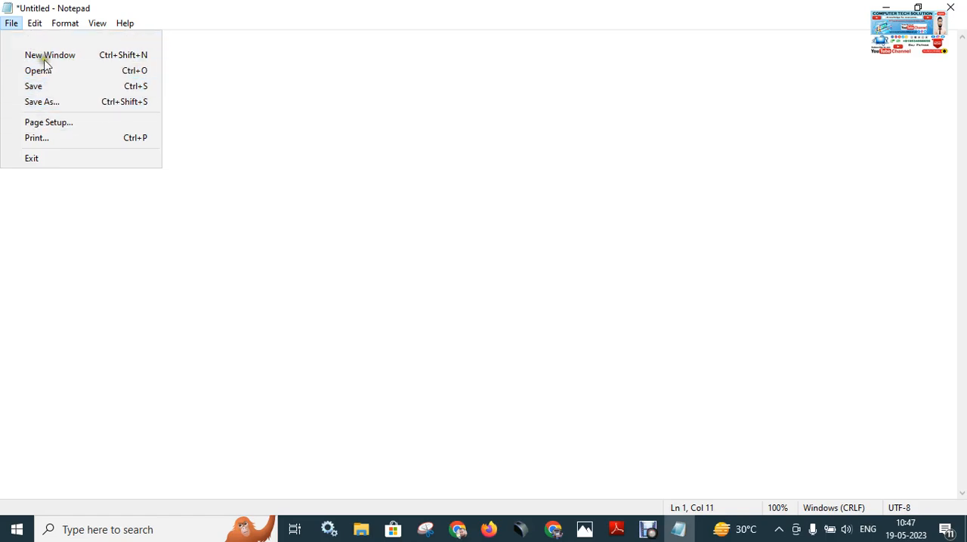
{"action": "left_click", "coordinate": [58, 102]}
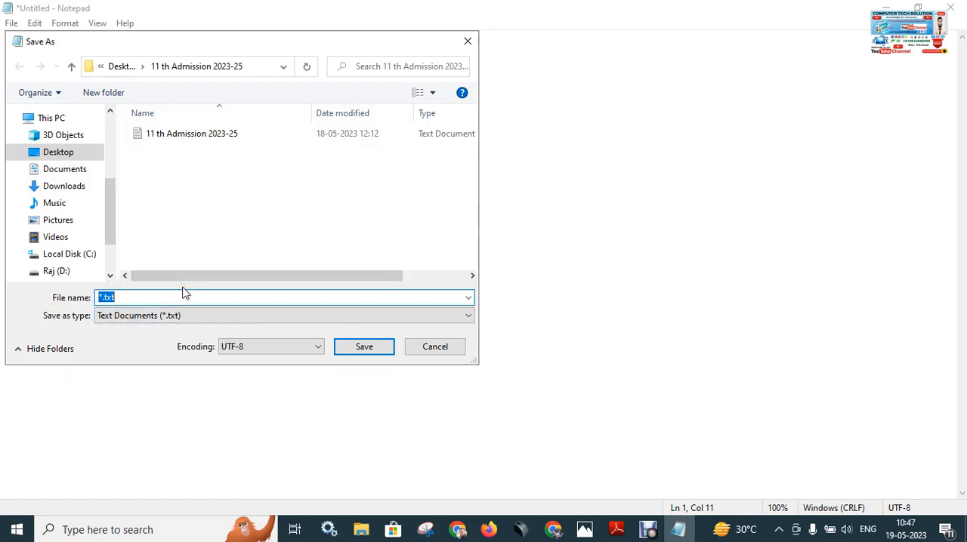
{"action": "type", "text": "Mohan"}
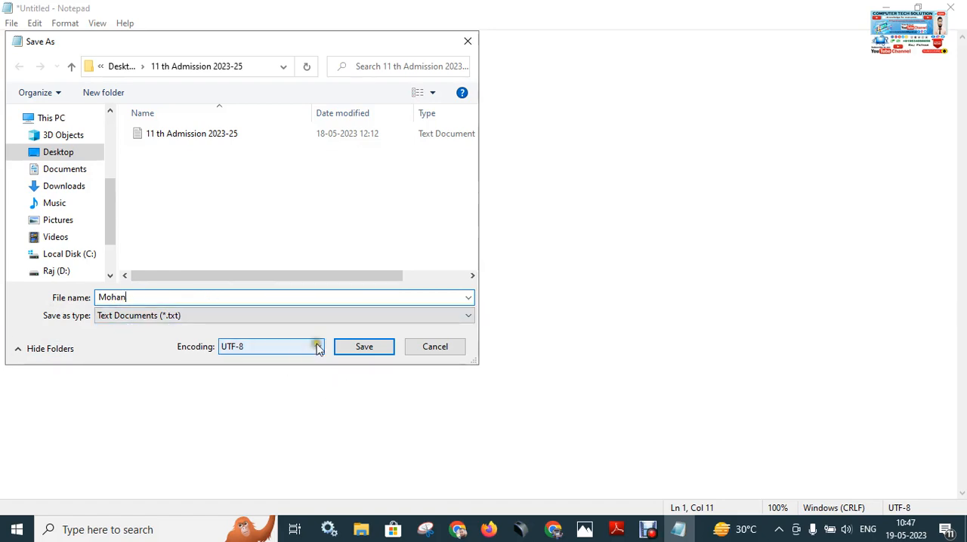
{"action": "left_click", "coordinate": [364, 349]}
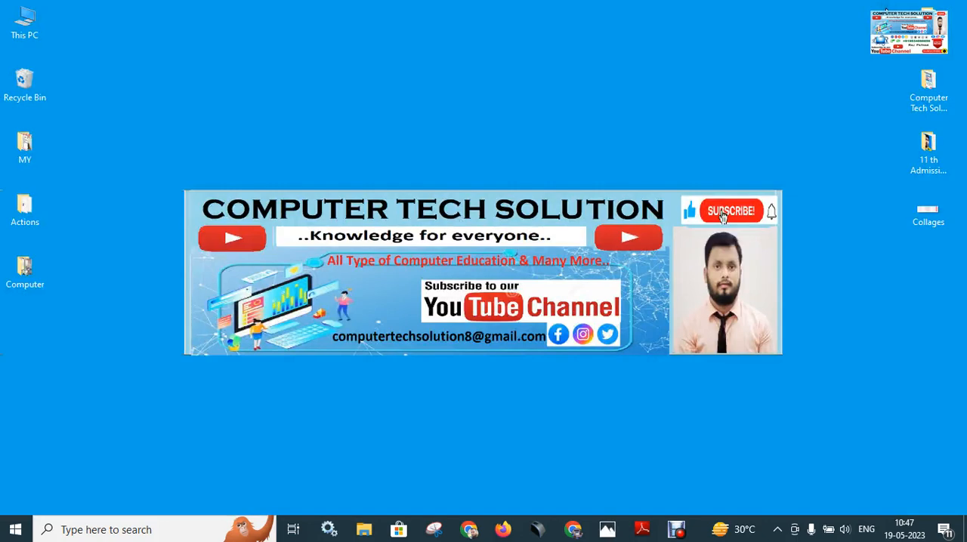
Locate Notepad among the Windows Accessories in the installed programs list, then dismiss the list without launching it.
{"action": "right_click", "coordinate": [380, 89]}
{"action": "left_click", "coordinate": [322, 131]}
{"action": "left_click", "coordinate": [15, 530]}
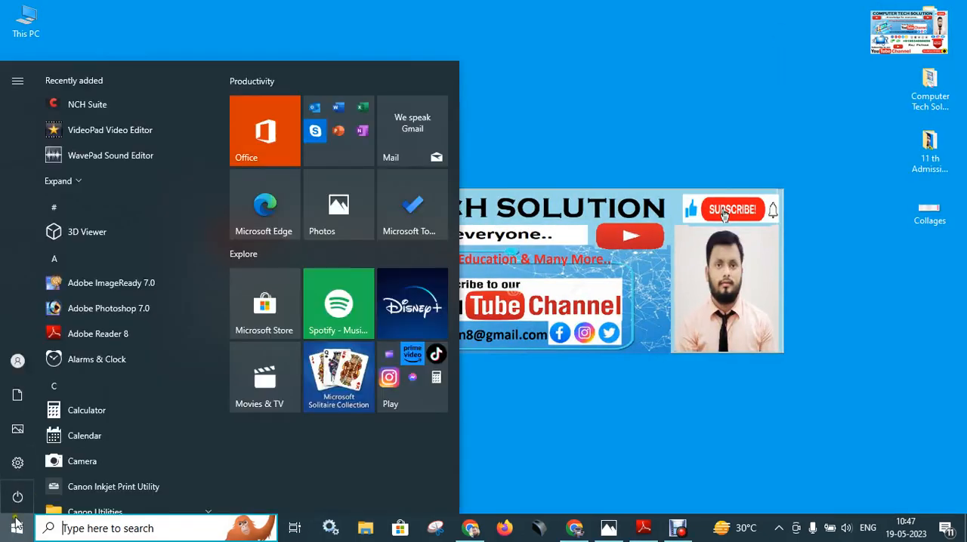
{"action": "scroll", "coordinate": [105, 392], "scroll_direction": "down", "scroll_amount": 15}
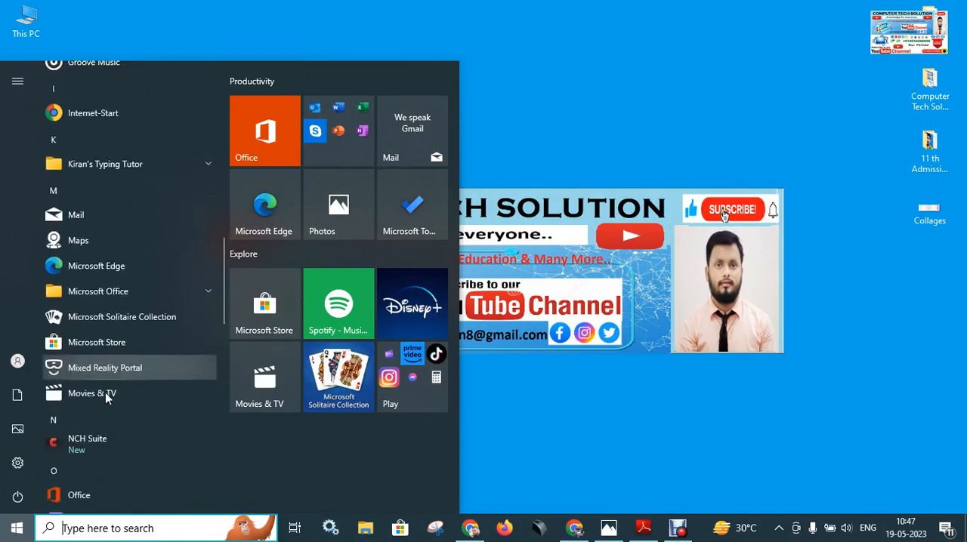
{"action": "scroll", "coordinate": [105, 392], "scroll_direction": "down", "scroll_amount": 10}
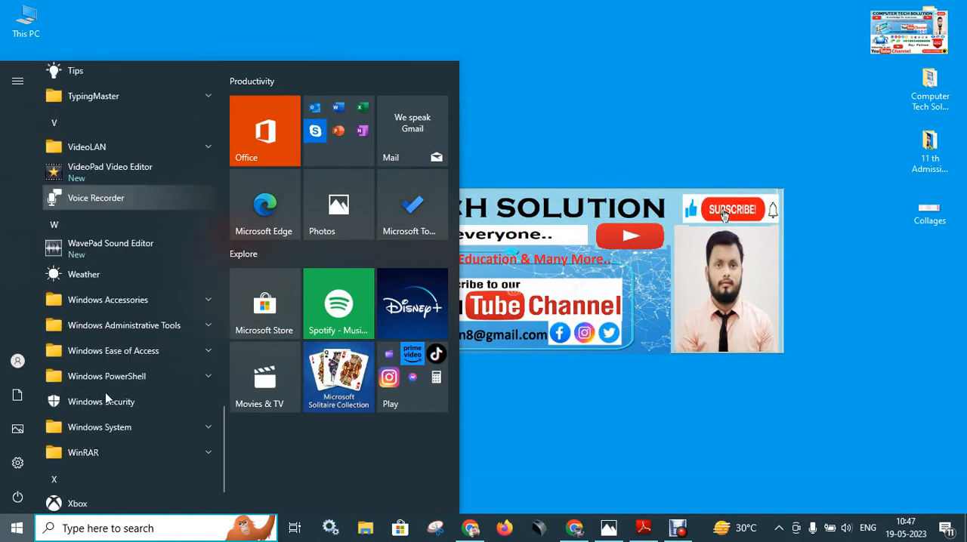
{"action": "left_click", "coordinate": [123, 301]}
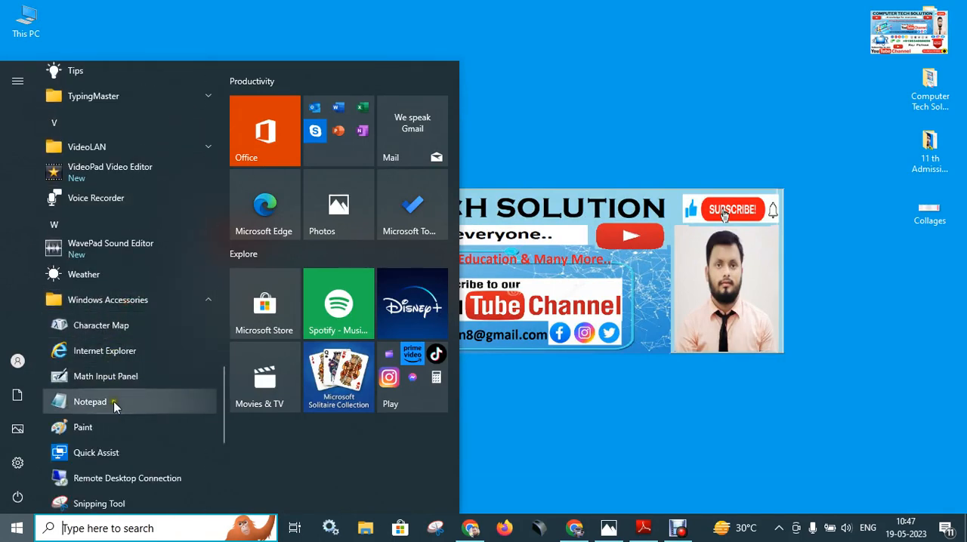
{"action": "left_click", "coordinate": [645, 294]}
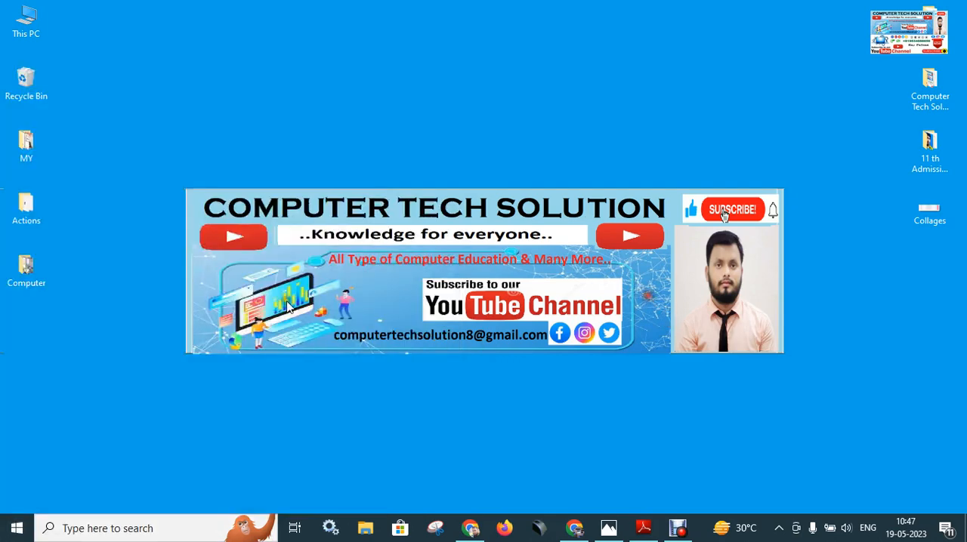
Search Windows for "note" to find the Notepad app, then dismiss the search without launching it.
{"action": "left_click", "coordinate": [150, 527]}
{"action": "type", "text": "n"}
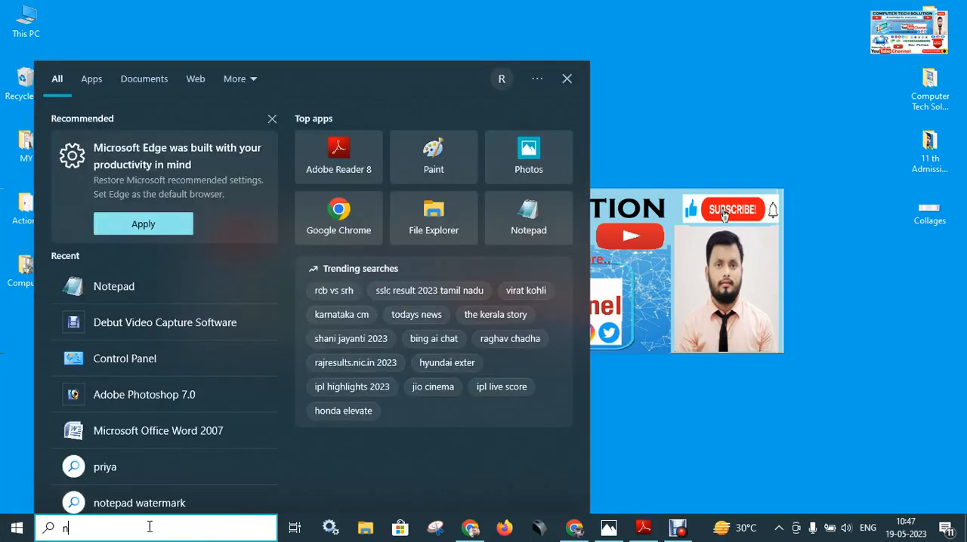
{"action": "type", "text": "ote"}
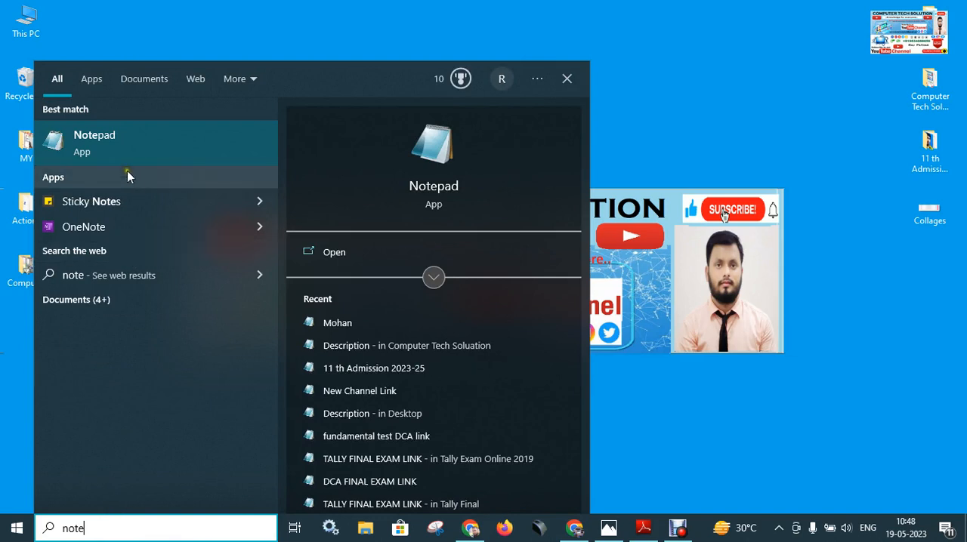
{"action": "left_click", "coordinate": [724, 197]}
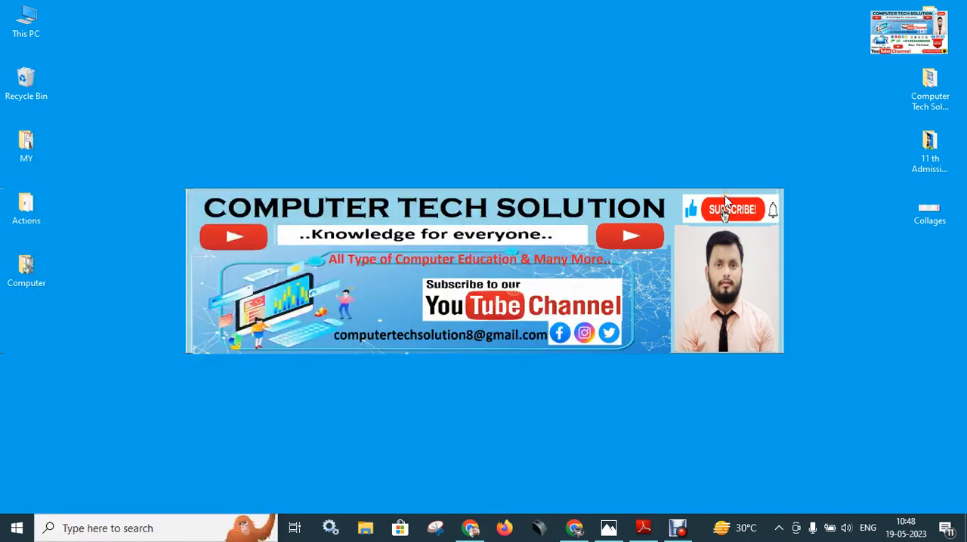
Launch Notepad by running the "notepad" command and maximize its window.
{"action": "key", "text": "super+r"}
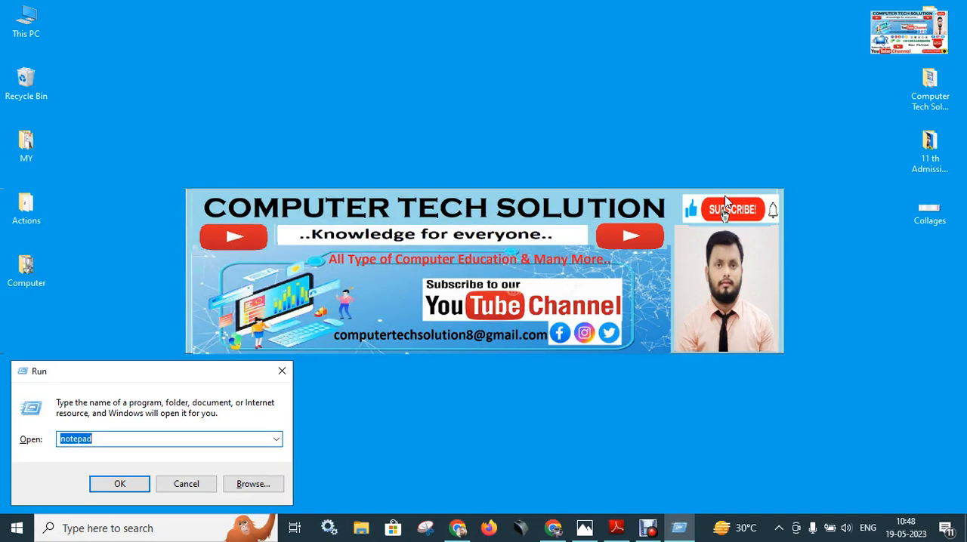
{"action": "key", "text": "Return"}
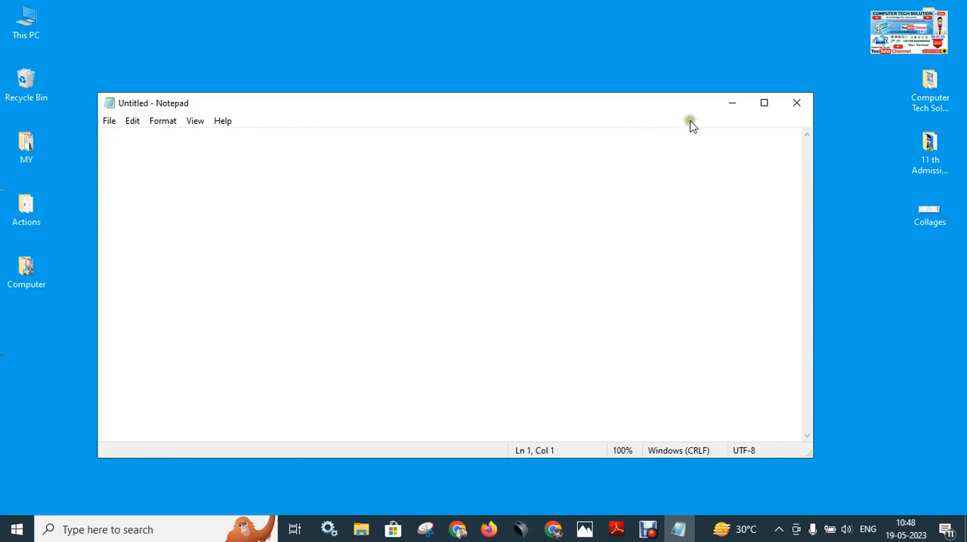
{"action": "left_click", "coordinate": [763, 103]}
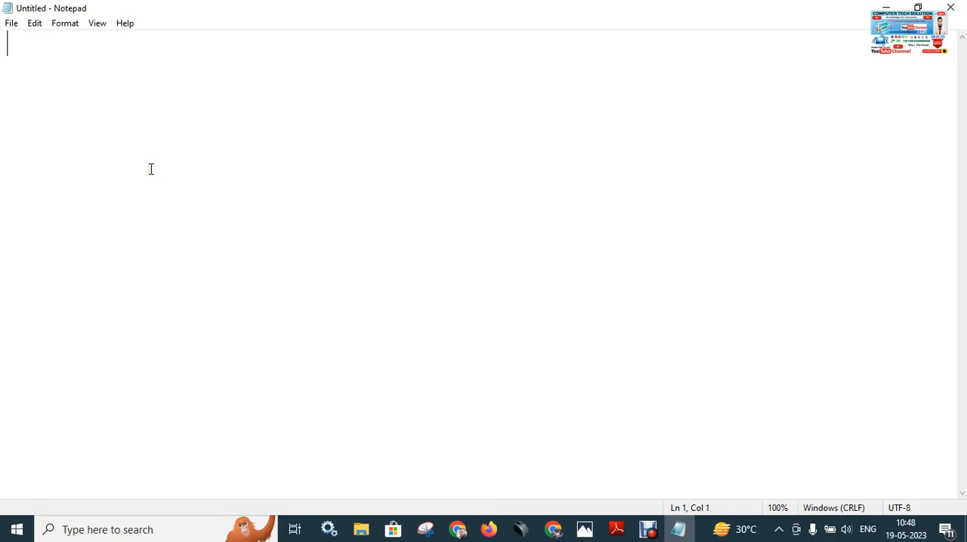
Open the text file named with a first name from the "11 th Admission 2023-25" folder.
{"action": "left_click", "coordinate": [12, 25]}
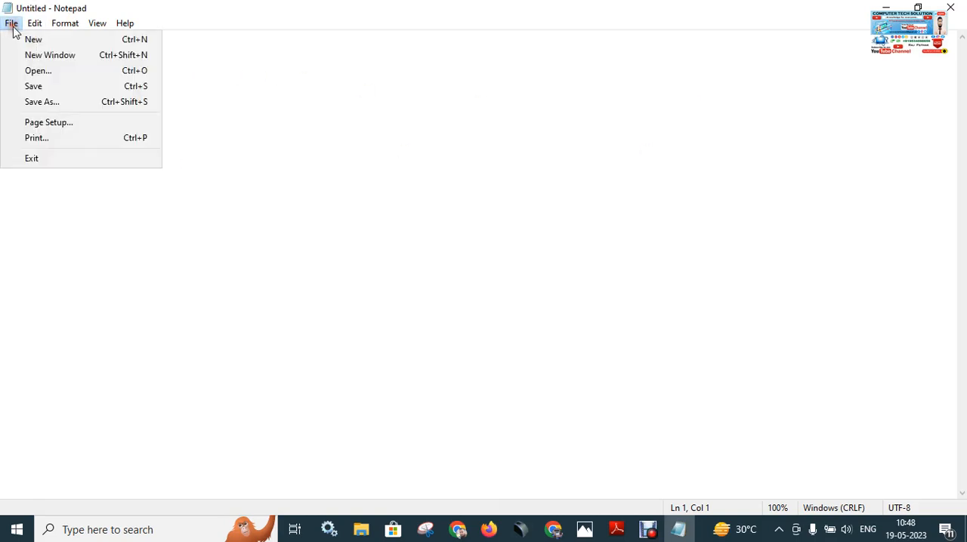
{"action": "left_click", "coordinate": [88, 74]}
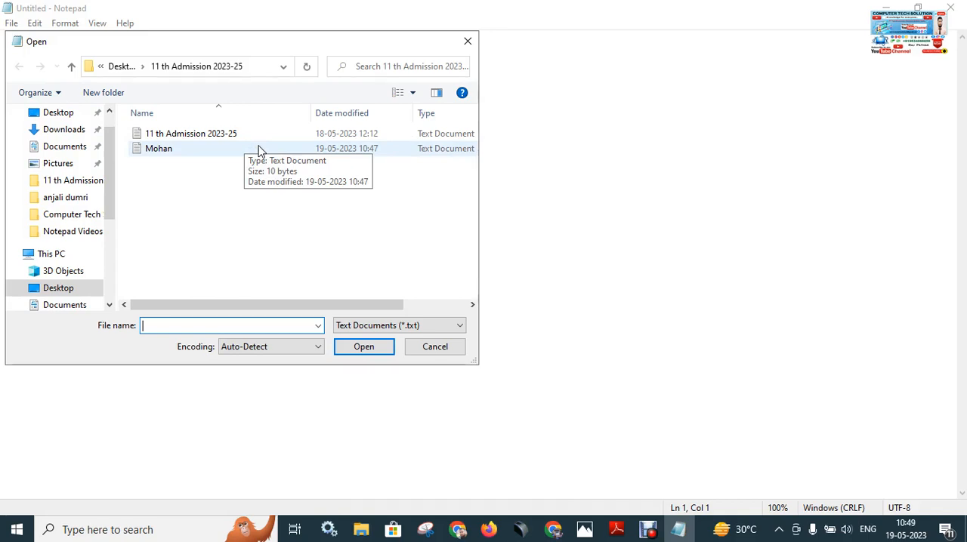
{"action": "left_click", "coordinate": [175, 179]}
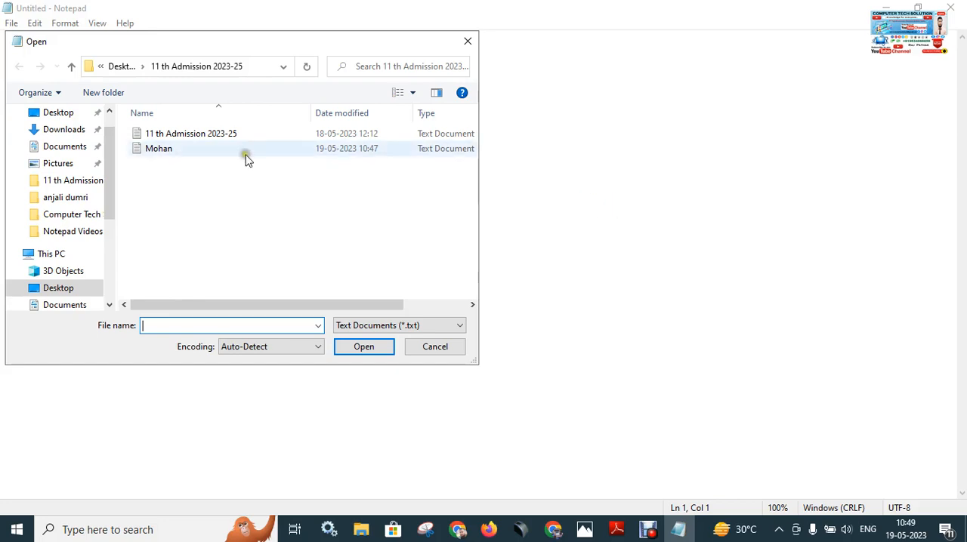
{"action": "left_click", "coordinate": [186, 151]}
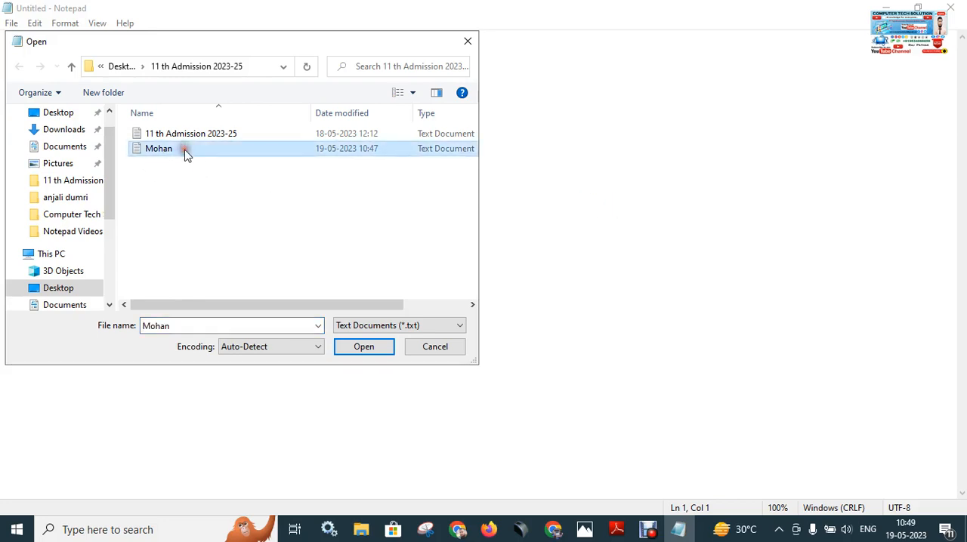
{"action": "left_click", "coordinate": [365, 347]}
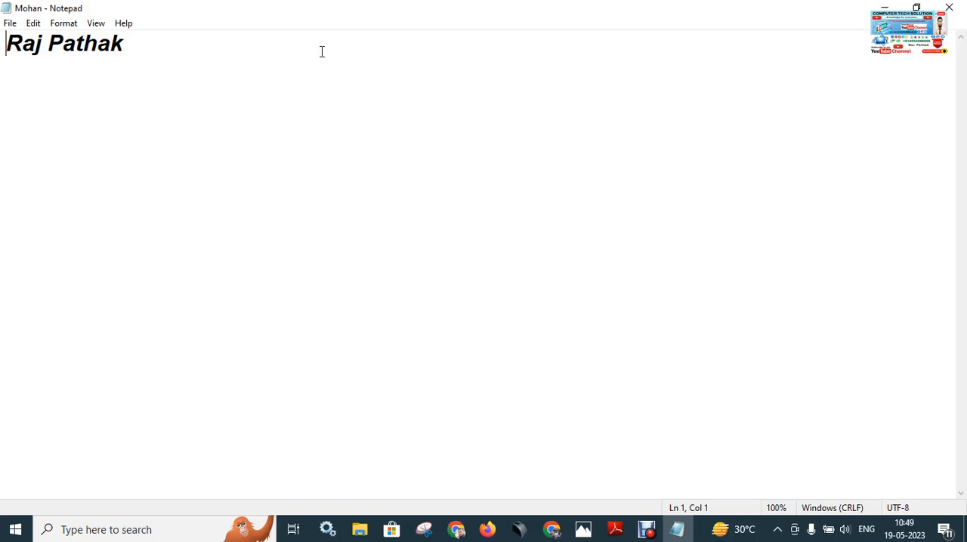
Create a new blank document and review the available file commands without choosing one.
{"action": "left_click", "coordinate": [10, 24]}
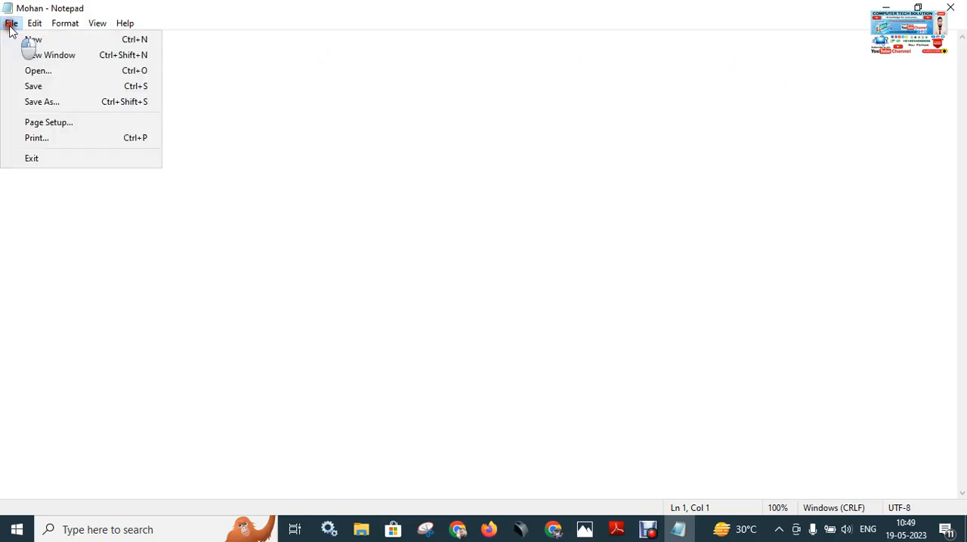
{"action": "left_click", "coordinate": [125, 45]}
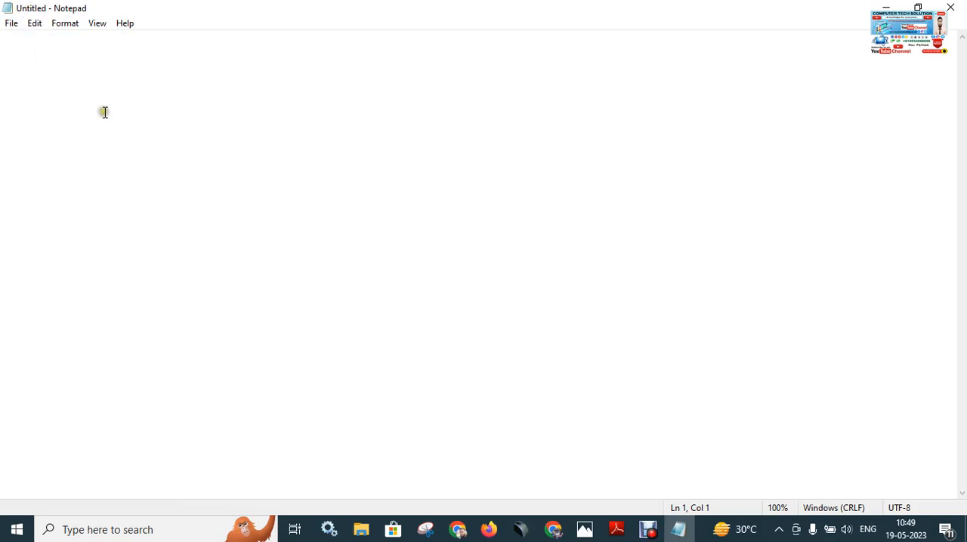
{"action": "left_click", "coordinate": [10, 24]}
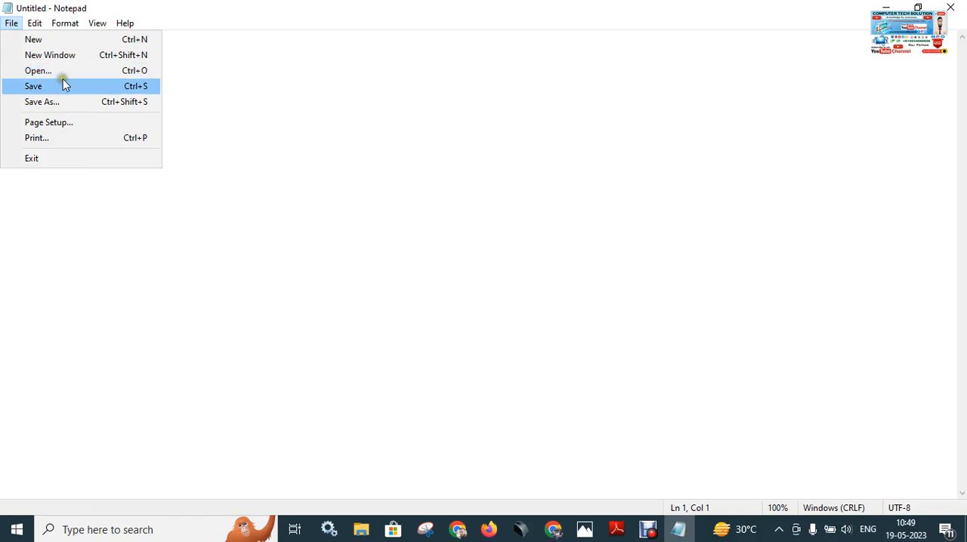
{"action": "left_click", "coordinate": [250, 164]}
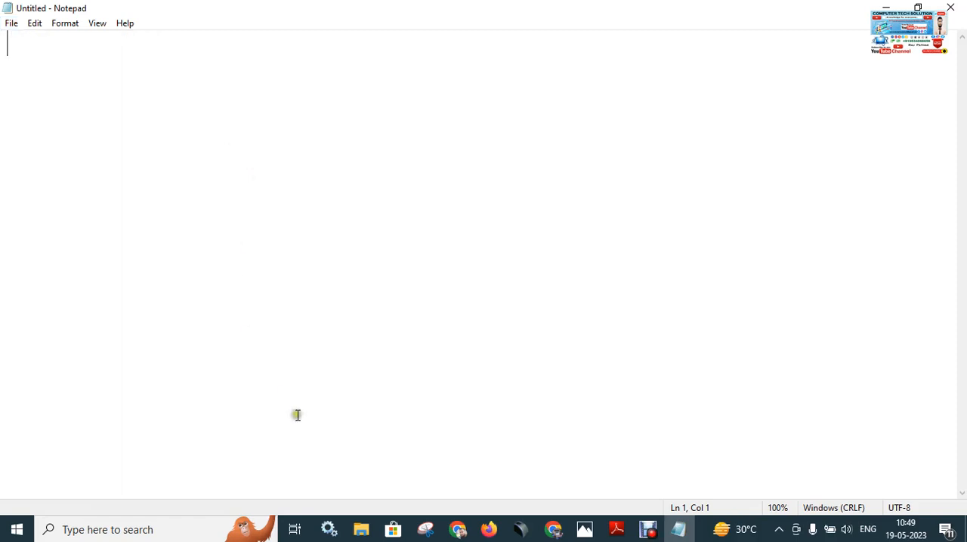
Switch to Photos to view the Keyboard.jpg image, then return to the blank Notepad document.
{"action": "left_click", "coordinate": [584, 530]}
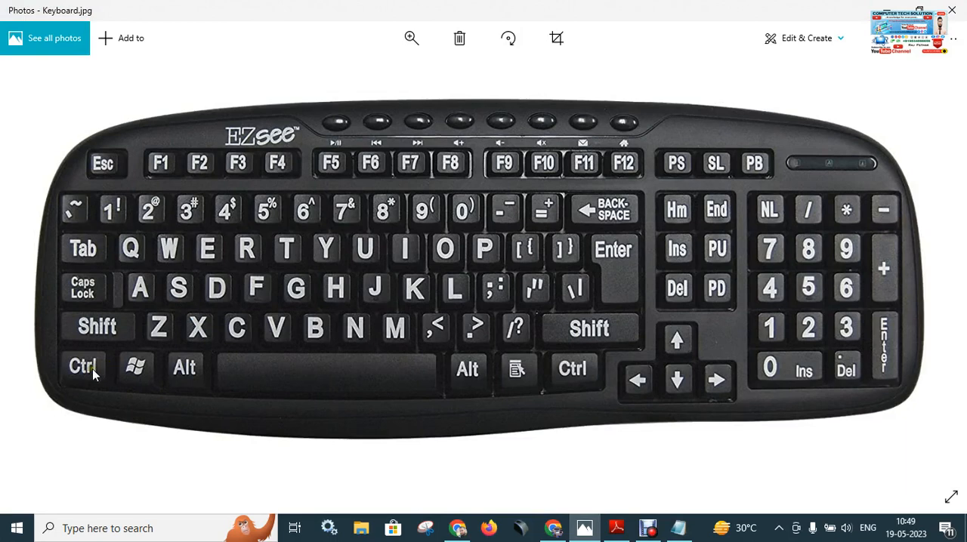
{"action": "left_click", "coordinate": [139, 297]}
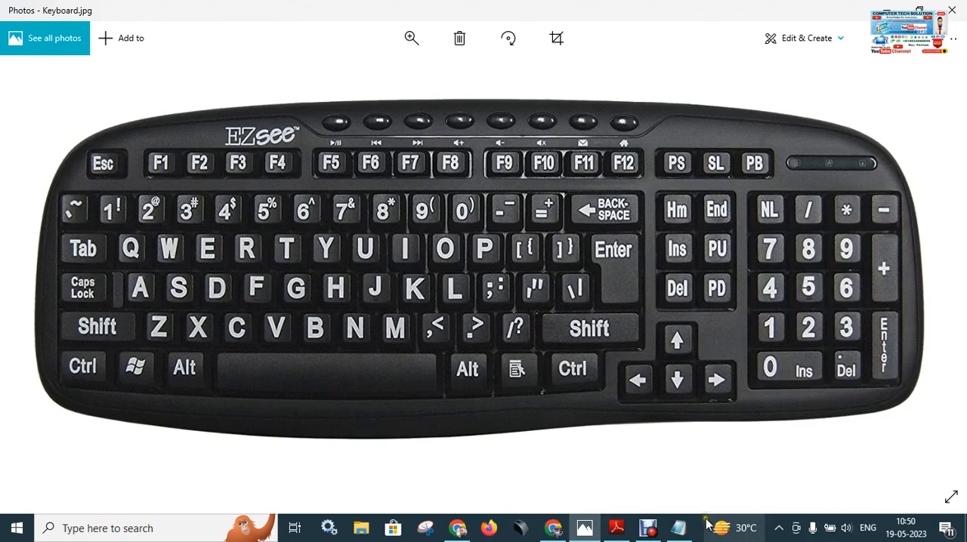
{"action": "left_click", "coordinate": [678, 535]}
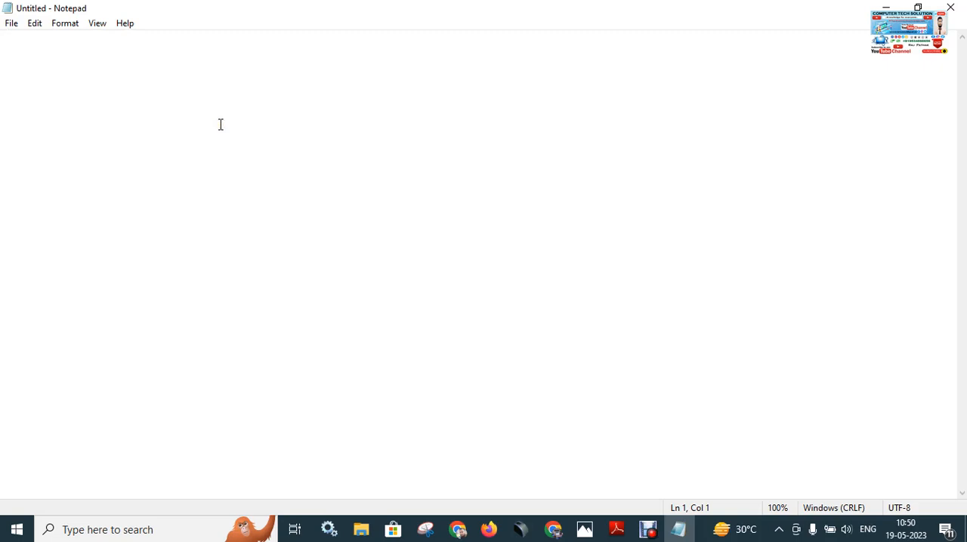
Enter "How Is it?" on the first line of the blank document.
{"action": "type", "text": "How "}
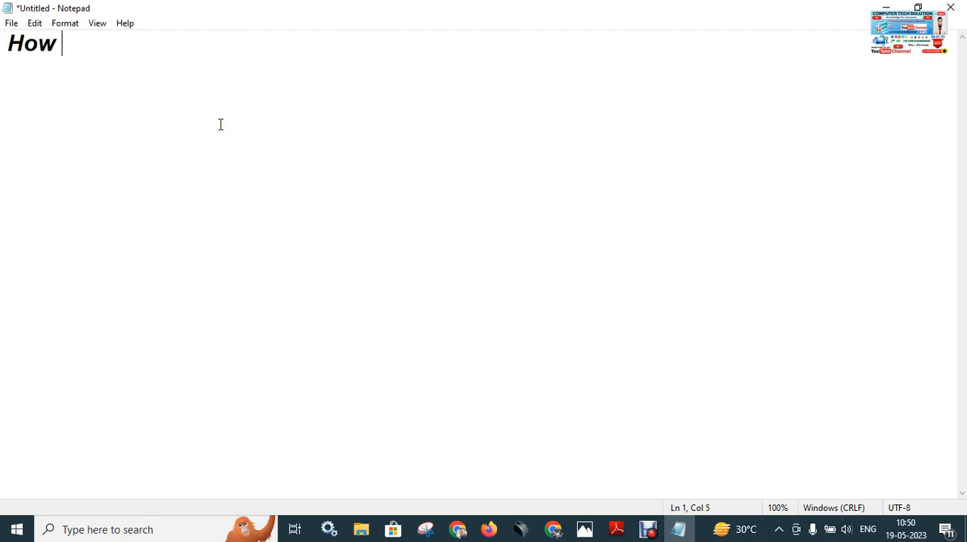
{"action": "type", "text": "Is it?"}
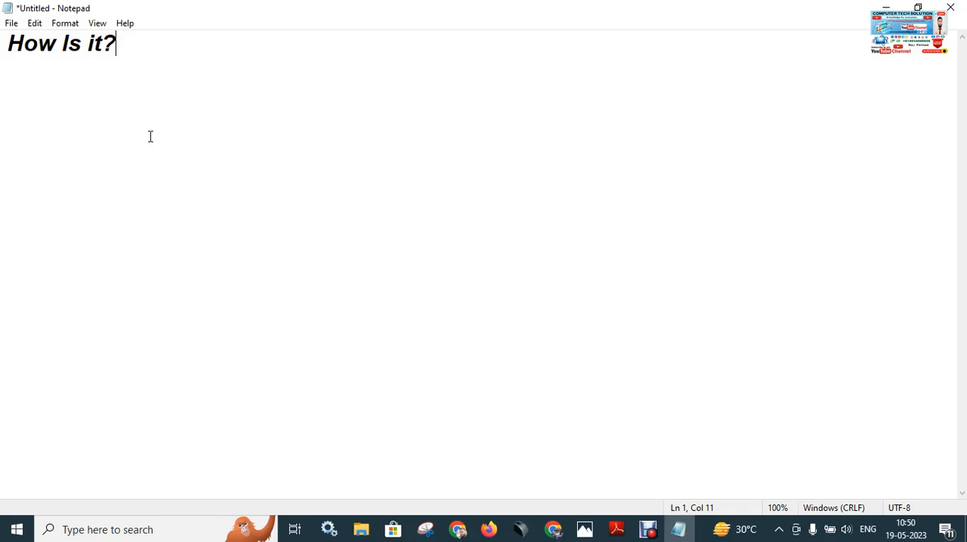
Show the Save As dialog for the untitled document and dismiss it without saving.
{"action": "key", "text": "ctrl+s"}
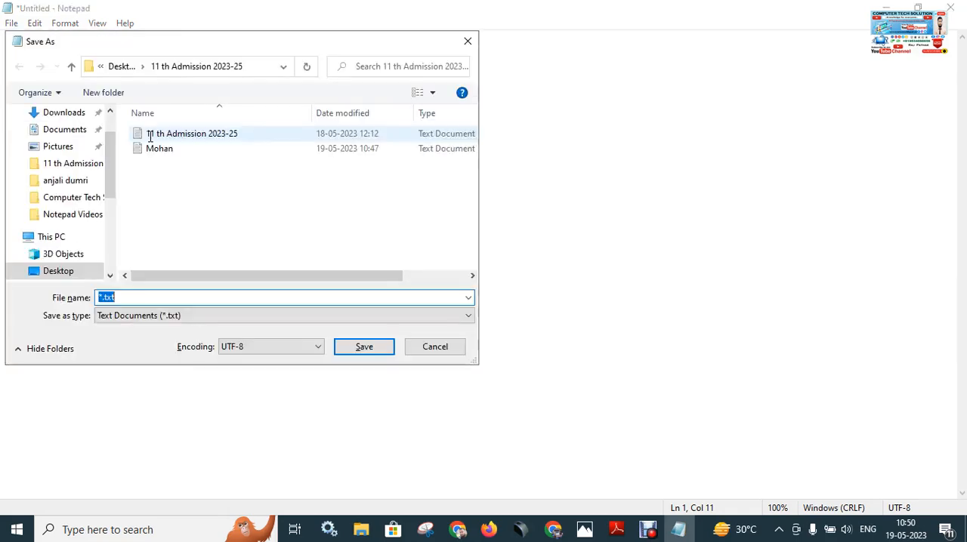
{"action": "left_click", "coordinate": [467, 42]}
{"action": "left_click", "coordinate": [447, 123]}
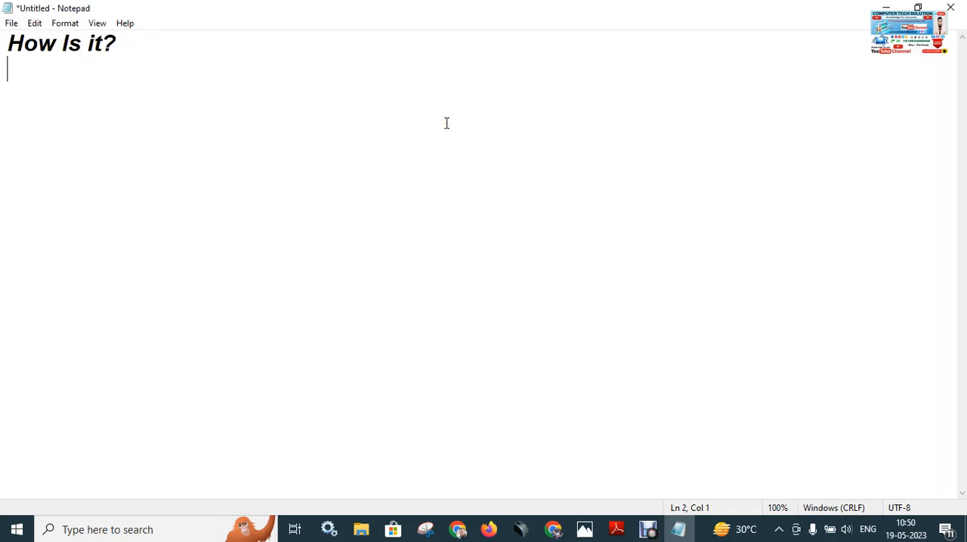
Add the lines "ctrl+s-save", "ctrl+o -open" and "ctrl+n-new" below the first line, then compare them with the file commands.
{"action": "type", "text": "ctrl+"}
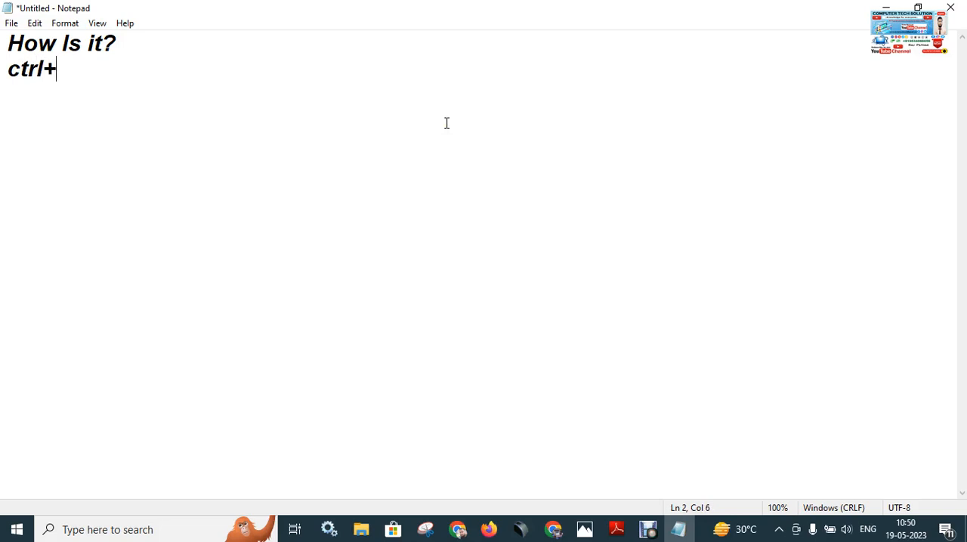
{"action": "type", "text": "s-save "}
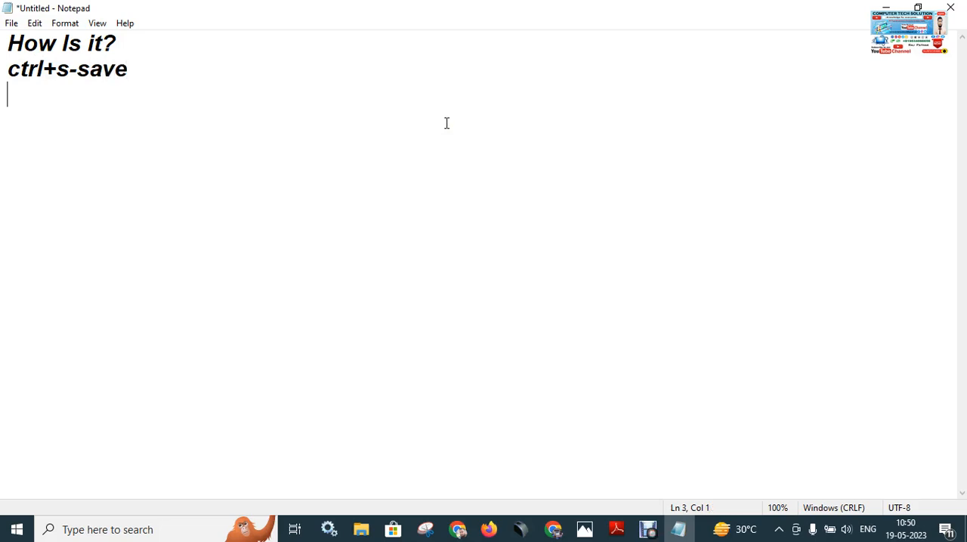
{"action": "type", "text": "ctrl+o -"}
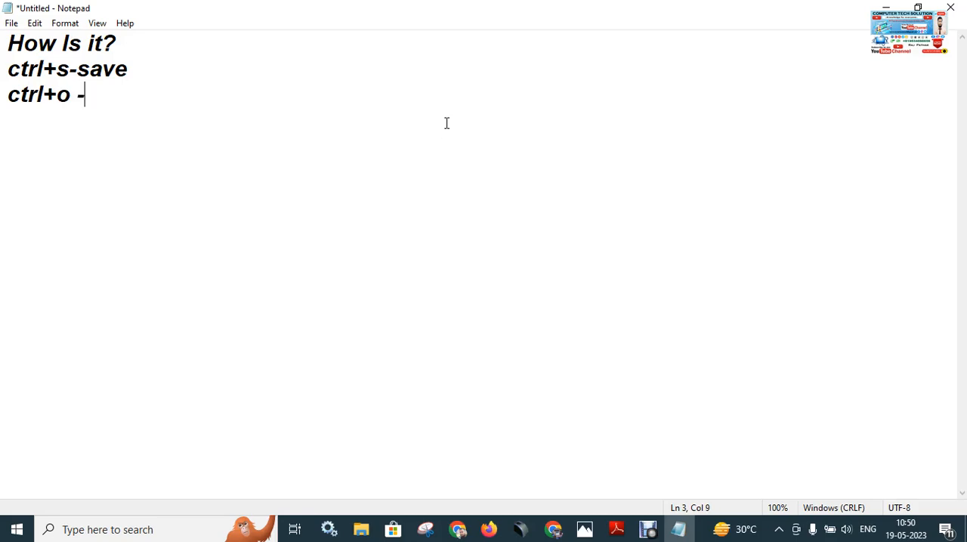
{"action": "type", "text": "open"}
{"action": "key", "text": "Return"}
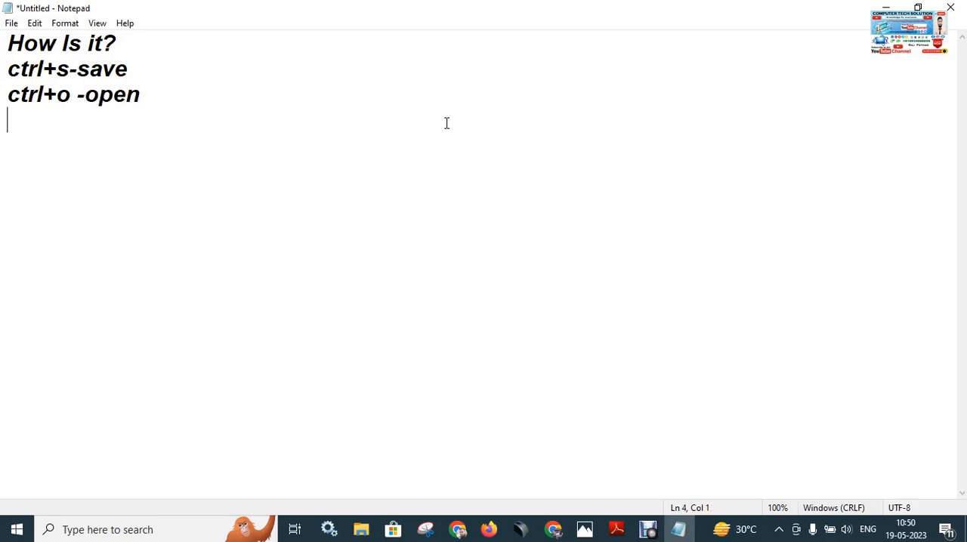
{"action": "type", "text": "ctrl"}
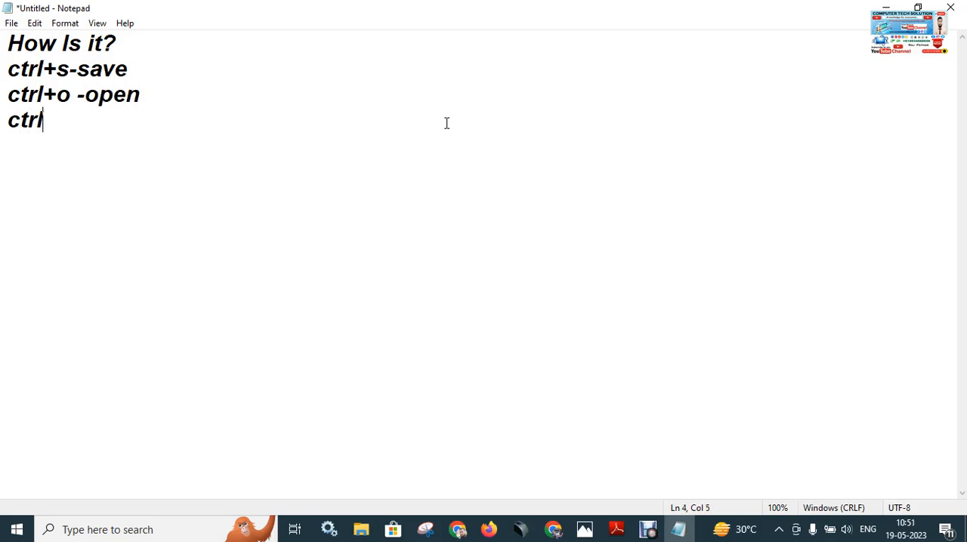
{"action": "type", "text": "+n-new"}
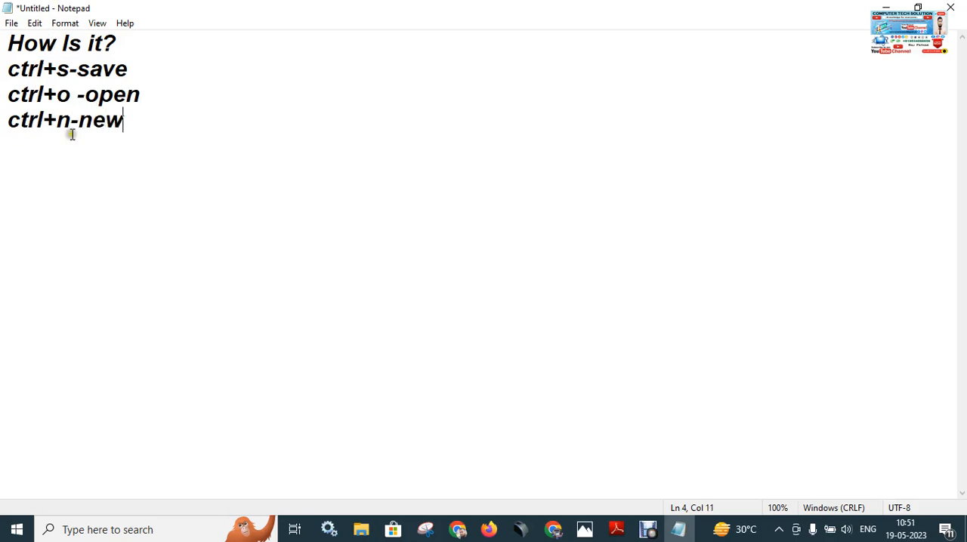
{"action": "left_click", "coordinate": [11, 25]}
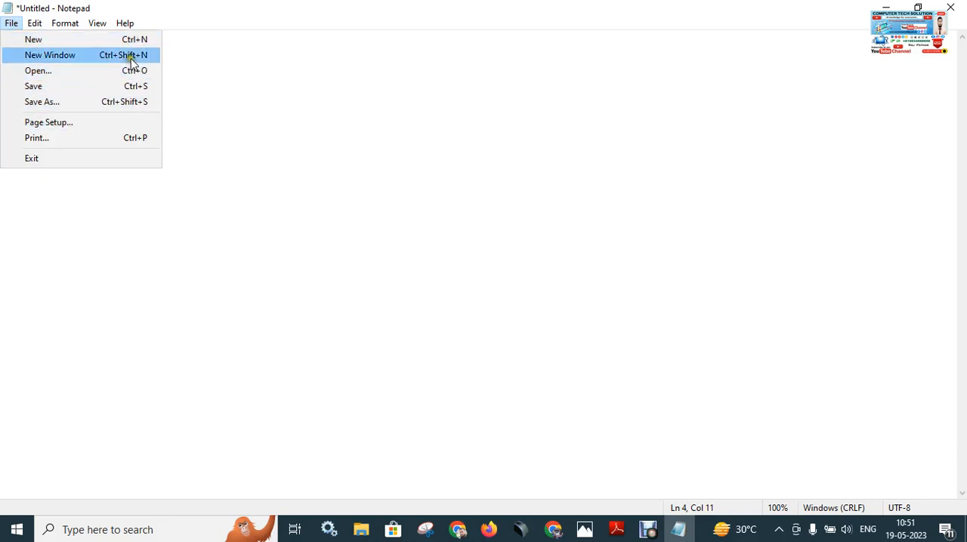
{"action": "left_click", "coordinate": [173, 195]}
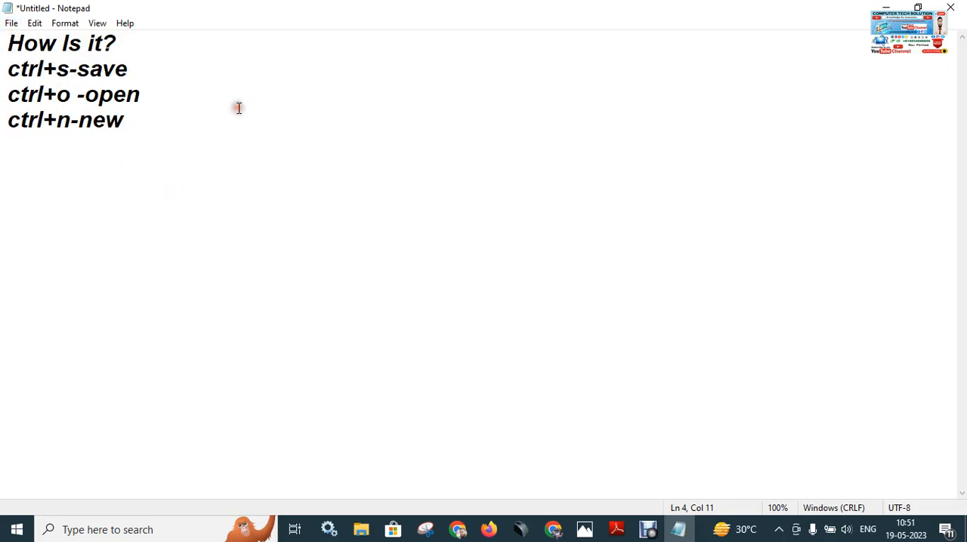
Save the untitled document as a text file in the 11 th Admission 2023-25 folder, using a capitalised first name as the file name.
{"action": "key", "text": "ctrl+s"}
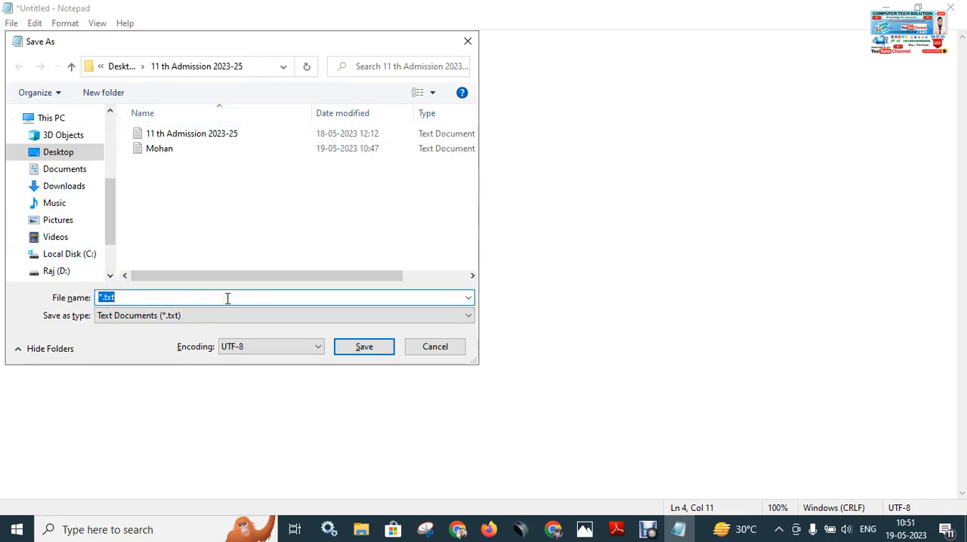
{"action": "type", "text": "deepa"}
{"action": "key", "text": "BackSpace"}
{"action": "key", "text": "BackSpace"}
{"action": "key", "text": "BackSpace"}
{"action": "type", "text": "Deepak"}
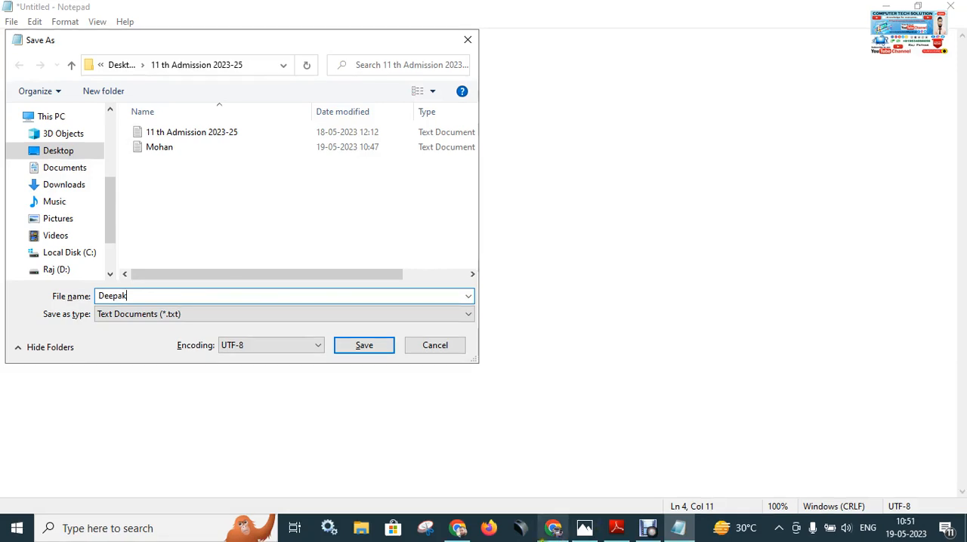
{"action": "left_click", "coordinate": [580, 535]}
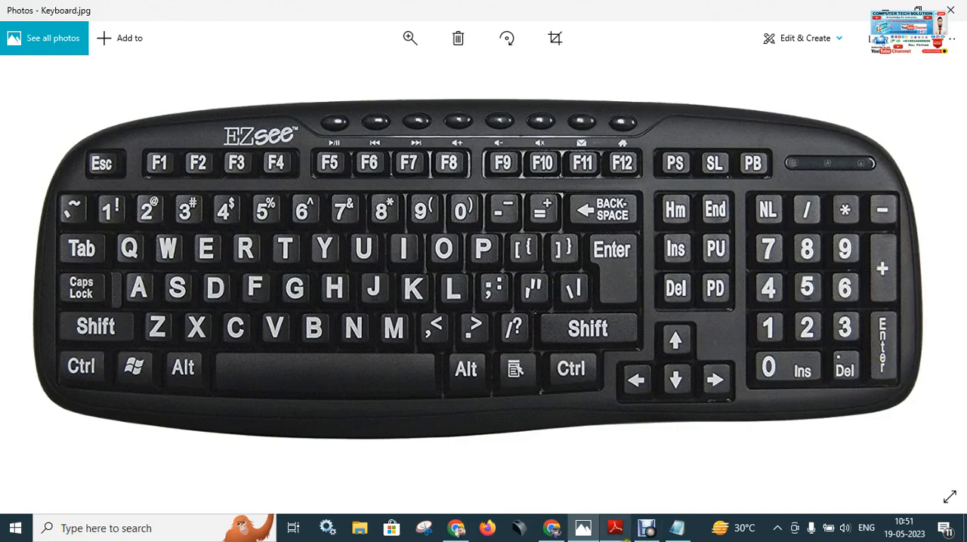
{"action": "left_click", "coordinate": [581, 529]}
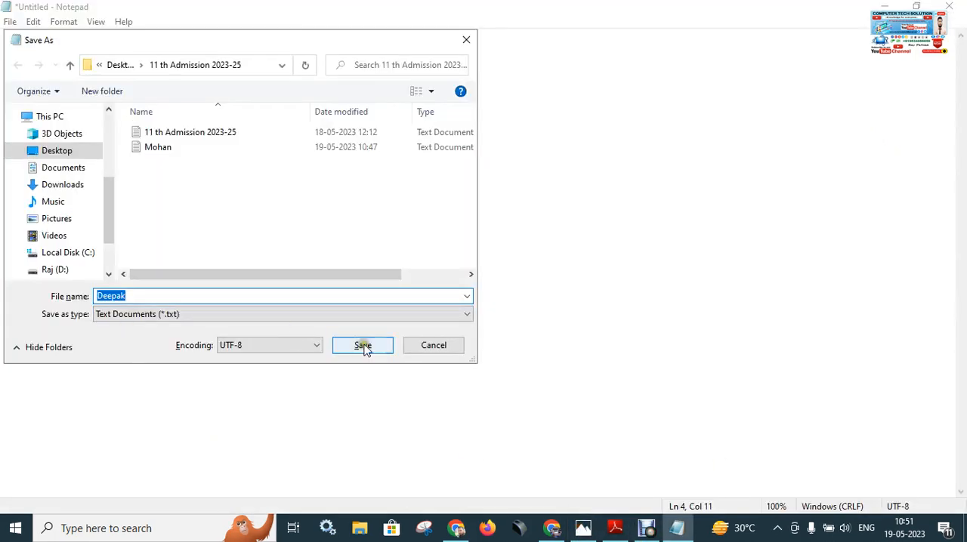
{"action": "left_click", "coordinate": [388, 345]}
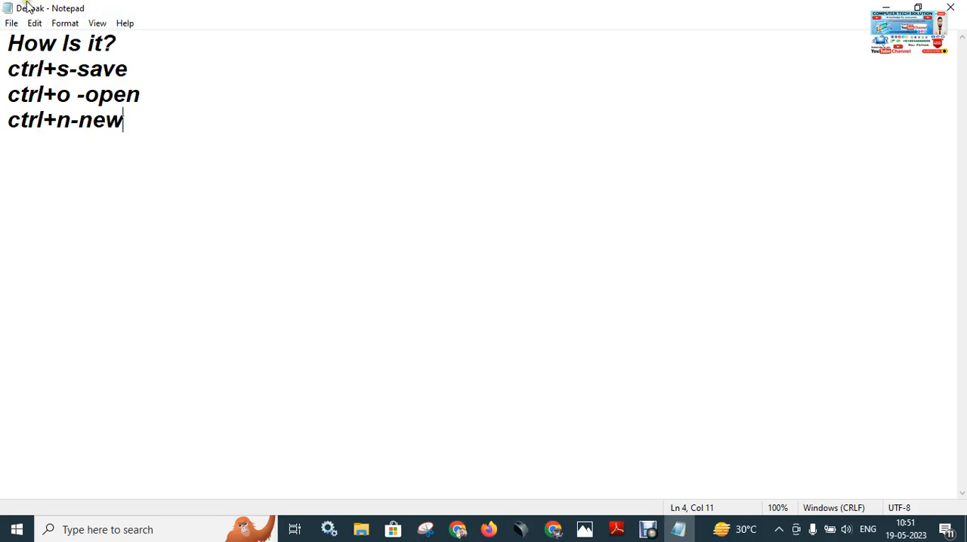
Start a new blank line below "ctrl+n-new" in the saved document.
{"action": "left_click", "coordinate": [154, 129]}
{"action": "key", "text": "Return"}
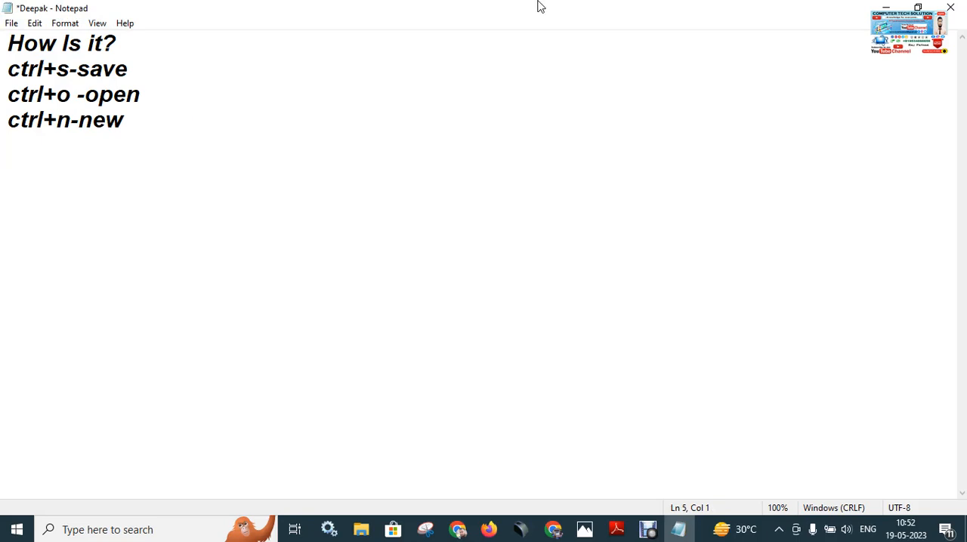
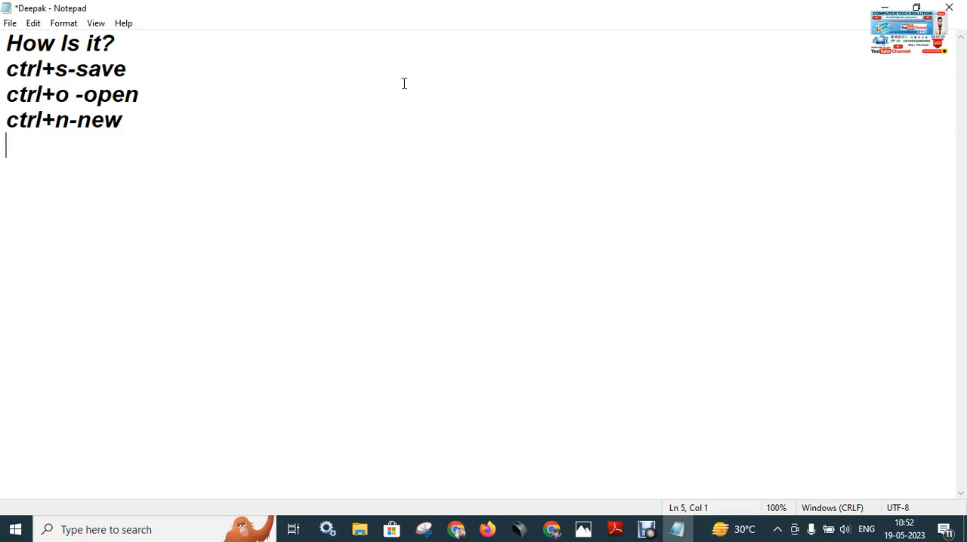
Add the line "Alt+f4- Any File Closed" below "ctrl+n-new" in the shortcut list.
{"action": "type", "text": "a"}
{"action": "key", "text": "BackSpace"}
{"action": "type", "text": "Alt+"}
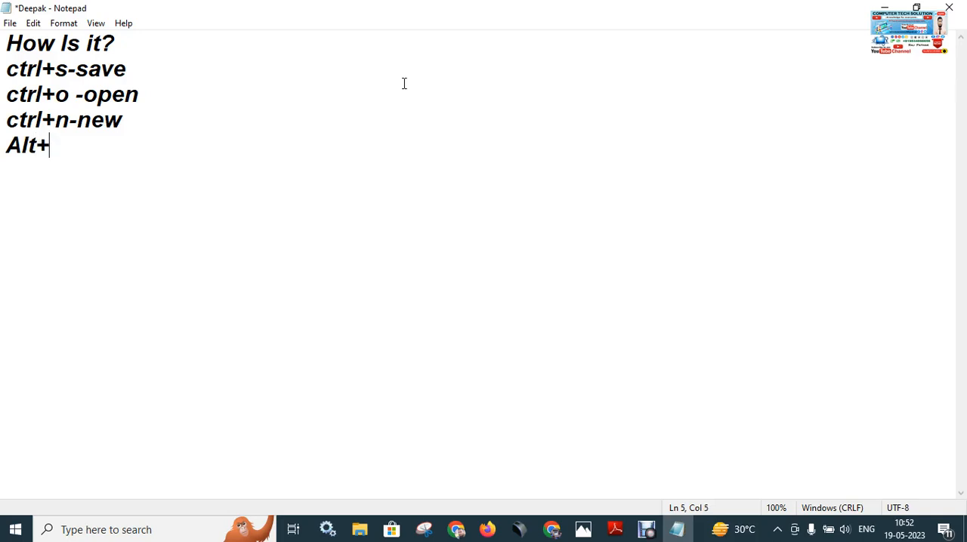
{"action": "type", "text": "f4-An"}
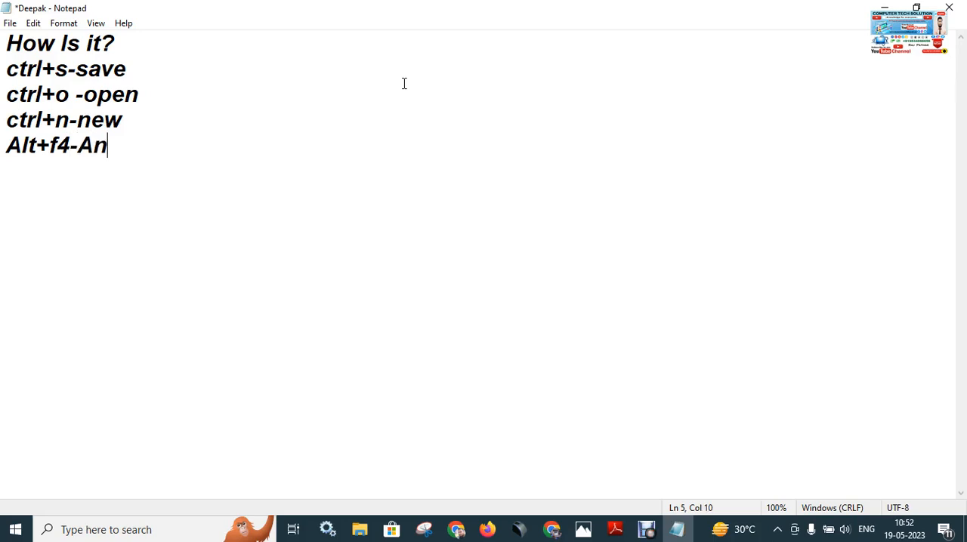
{"action": "type", "text": "y File Close"}
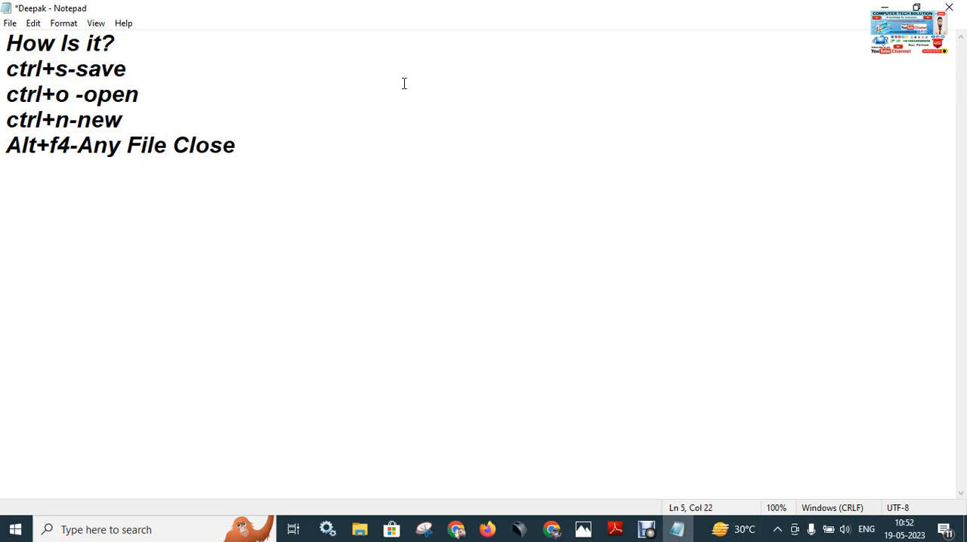
{"action": "type", "text": "d"}
{"action": "left_click", "coordinate": [83, 149]}
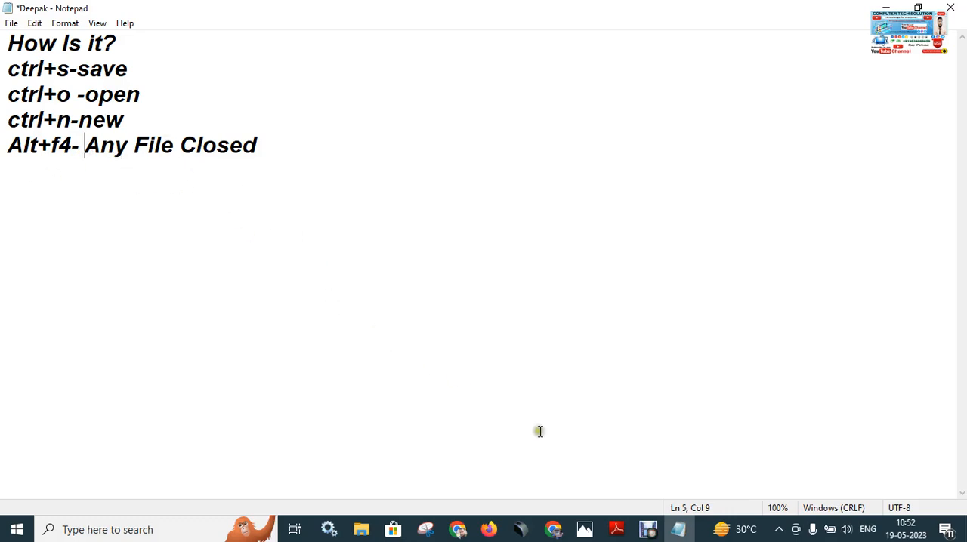
Switch to the keyboard picture in Photos and point out the Alt and F4 keys.
{"action": "left_click", "coordinate": [584, 529]}
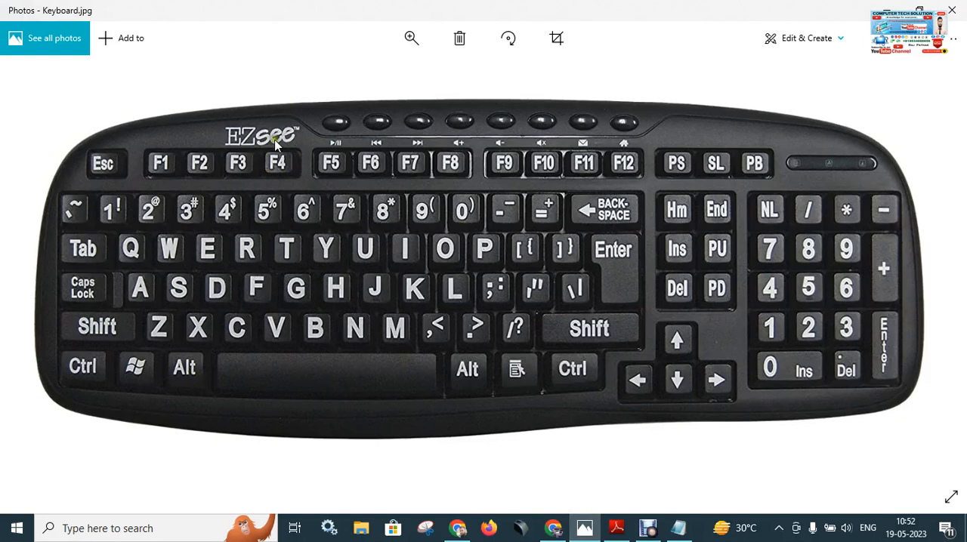
{"action": "mouse_move", "coordinate": [264, 165]}
{"action": "left_mouse_down"}
{"action": "mouse_move", "coordinate": [291, 161]}
{"action": "mouse_move", "coordinate": [264, 146]}
{"action": "mouse_move", "coordinate": [266, 177]}
{"action": "left_mouse_up"}
{"action": "left_click", "coordinate": [196, 365]}
{"action": "left_click", "coordinate": [283, 162]}
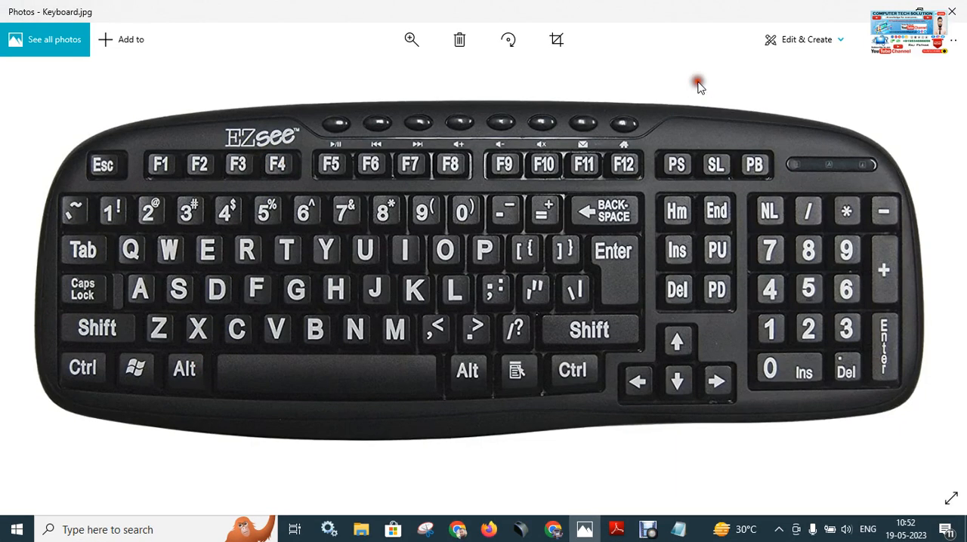
Switch back to Notepad, save the changes to the shortcut list and close the program.
{"action": "left_click", "coordinate": [678, 528]}
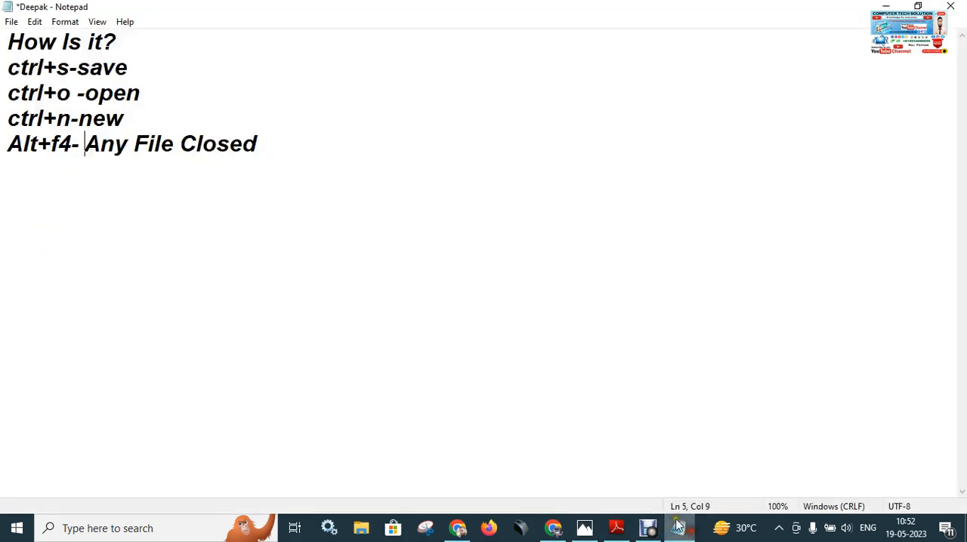
{"action": "key", "text": "ctrl+s"}
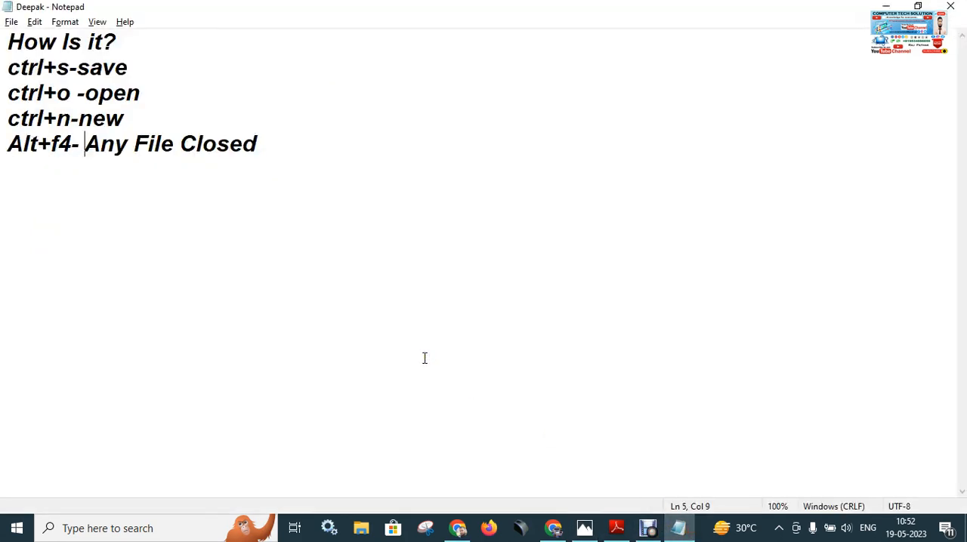
{"action": "key", "text": "alt+F4"}
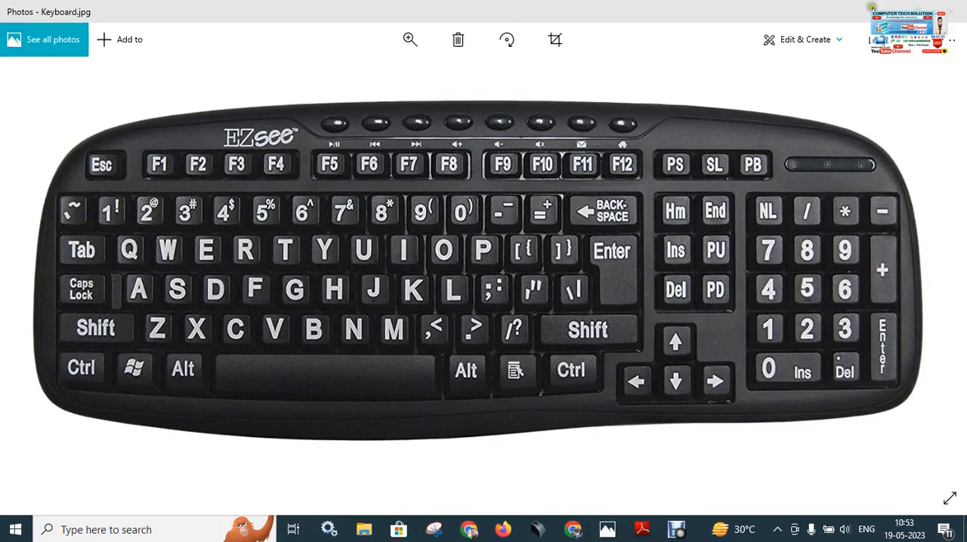
Clear the keyboard picture off the desktop and launch Notepad by searching for "note".
{"action": "left_click", "coordinate": [881, 10]}
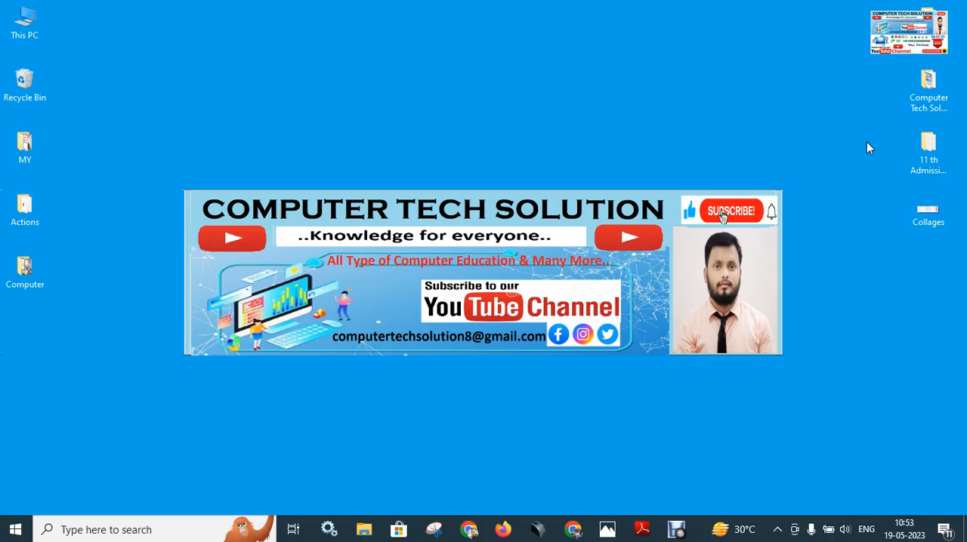
{"action": "left_click", "coordinate": [616, 529]}
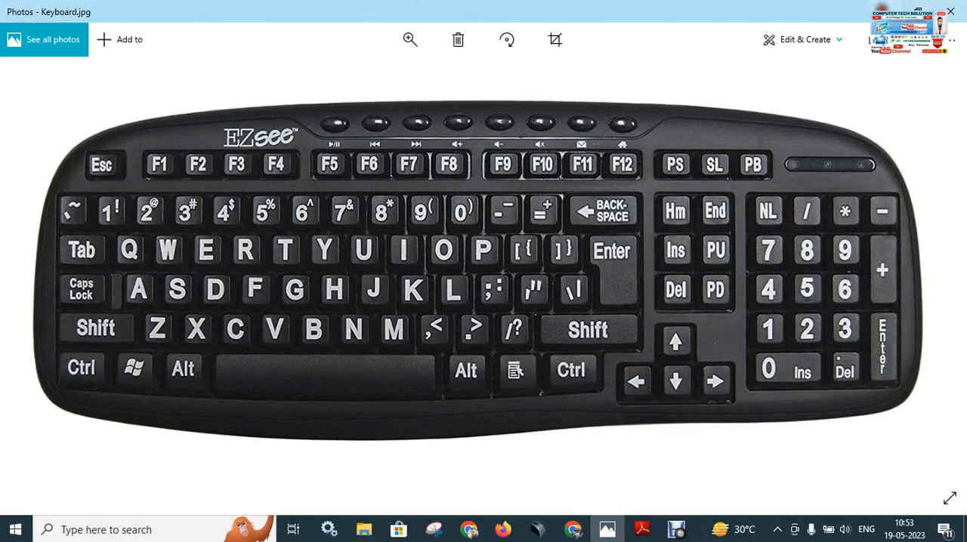
{"action": "key", "text": "super+d"}
{"action": "key", "text": "super"}
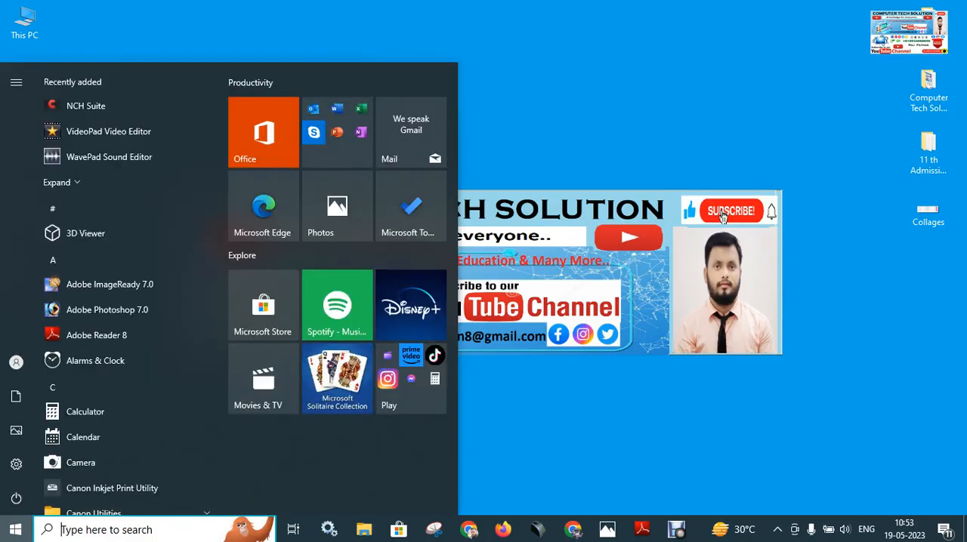
{"action": "type", "text": "note"}
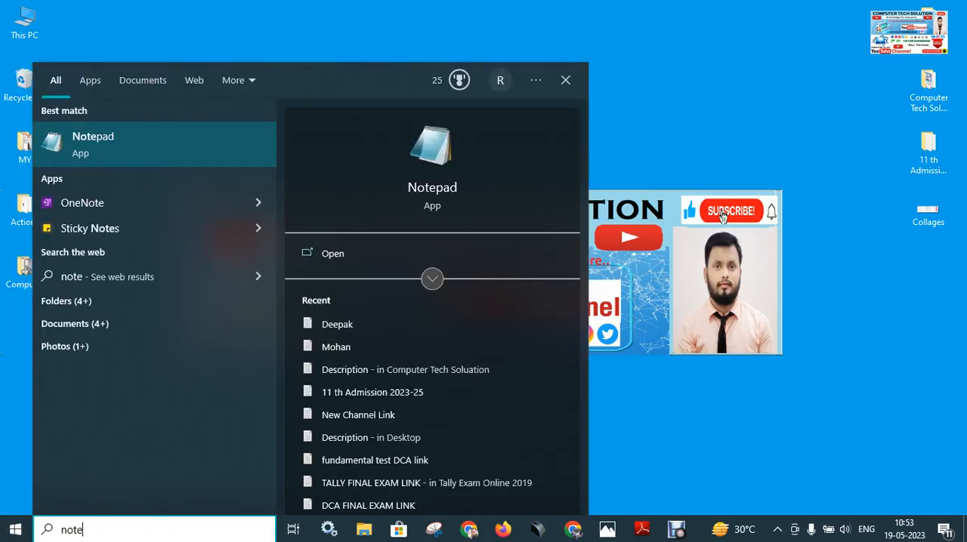
{"action": "key", "text": "Return"}
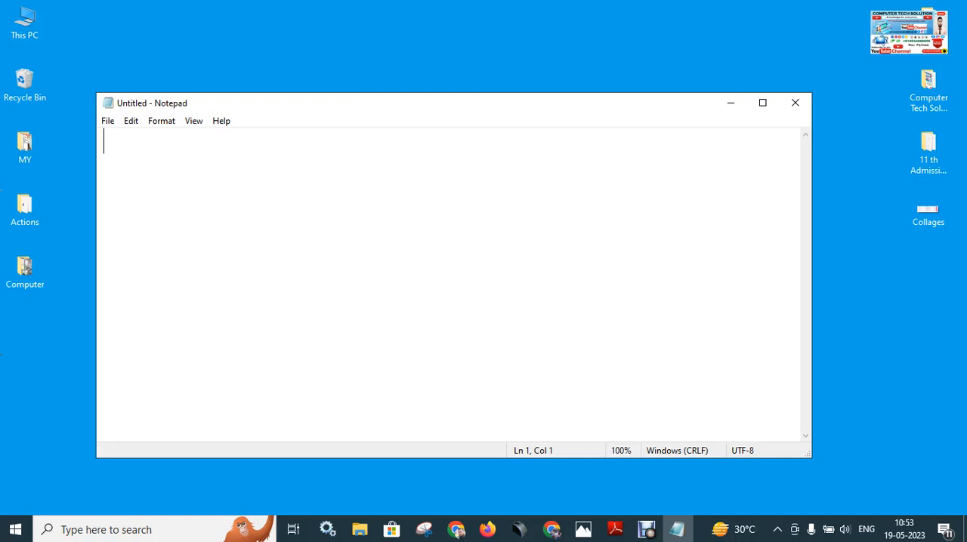
Open the saved shortcut list from the 11 th Admission 2023-25 folder by entering its file name in the Open dialog.
{"action": "key", "text": "ctrl+o"}
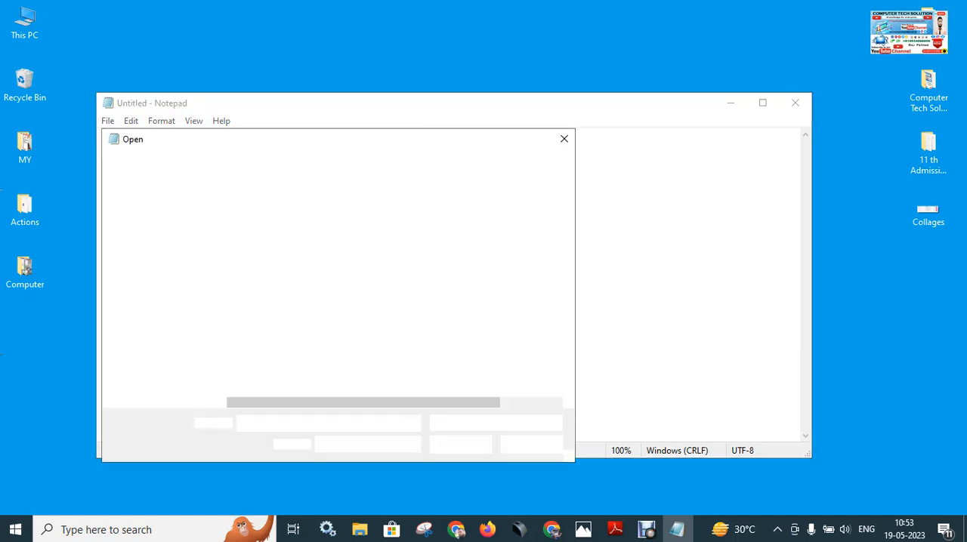
{"action": "left_click", "coordinate": [583, 529]}
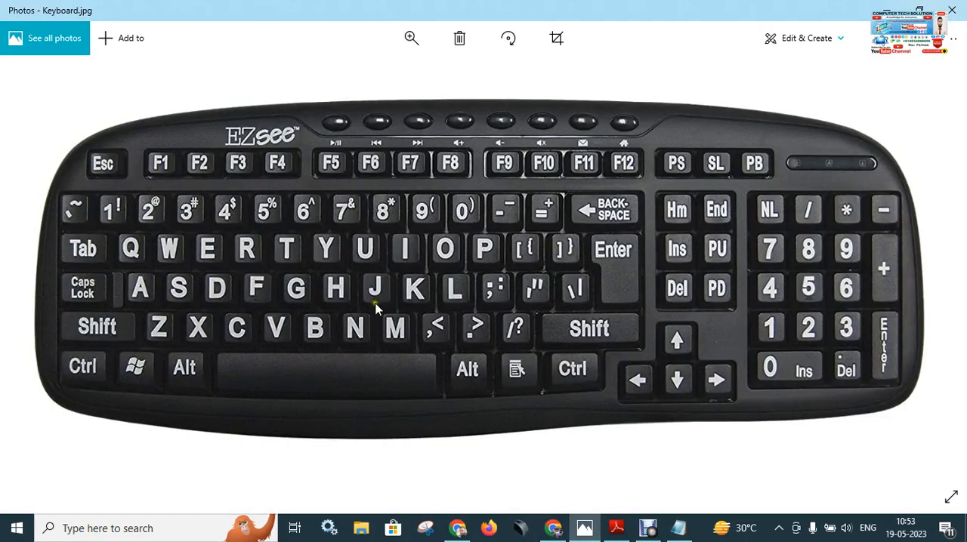
{"action": "left_click", "coordinate": [888, 7]}
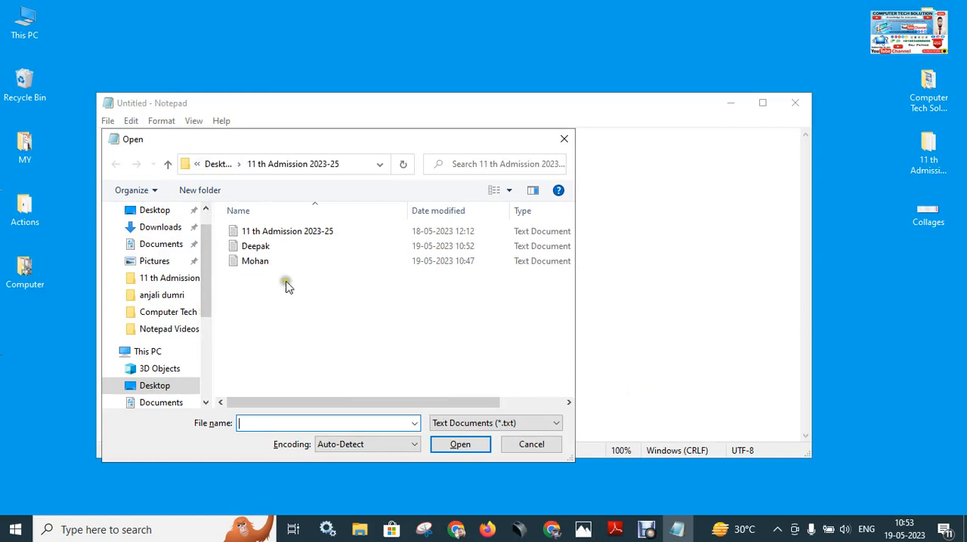
{"action": "left_click", "coordinate": [272, 260]}
{"action": "type", "text": "D"}
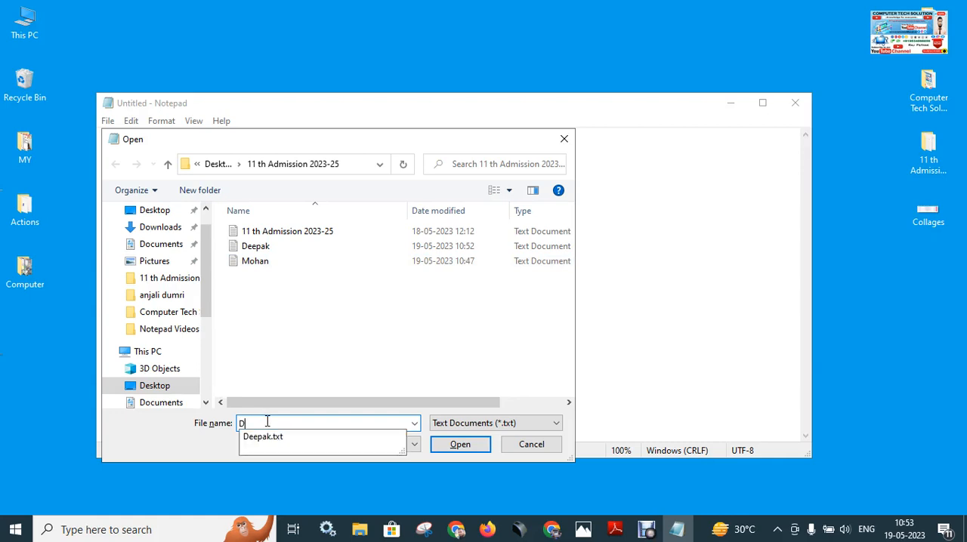
{"action": "type", "text": "eepk"}
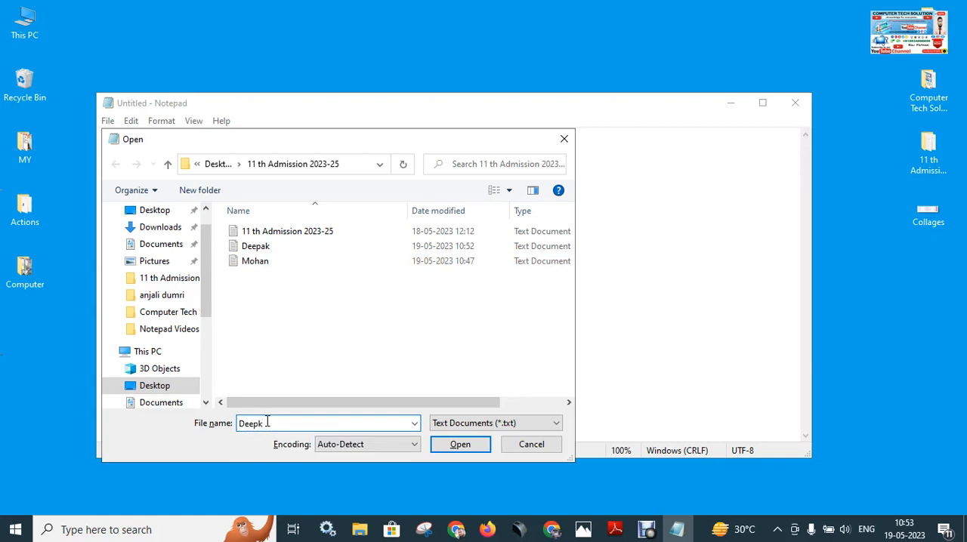
{"action": "key", "text": "BackSpace"}
{"action": "type", "text": "a"}
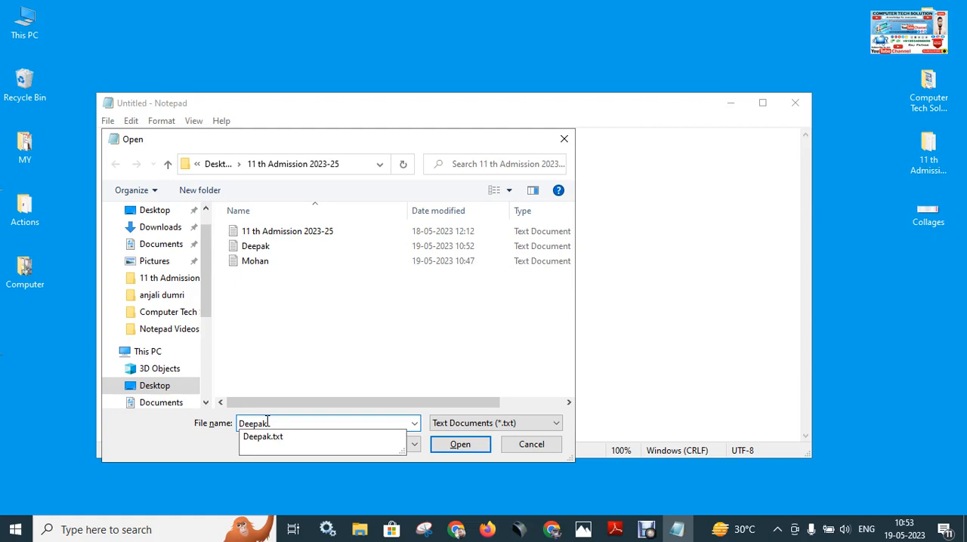
{"action": "type", "text": "k"}
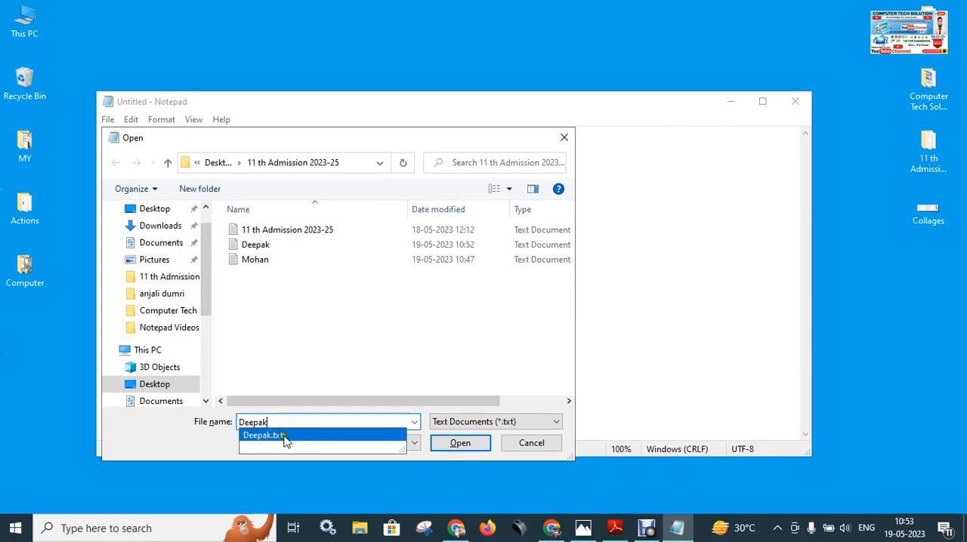
{"action": "left_click", "coordinate": [585, 529]}
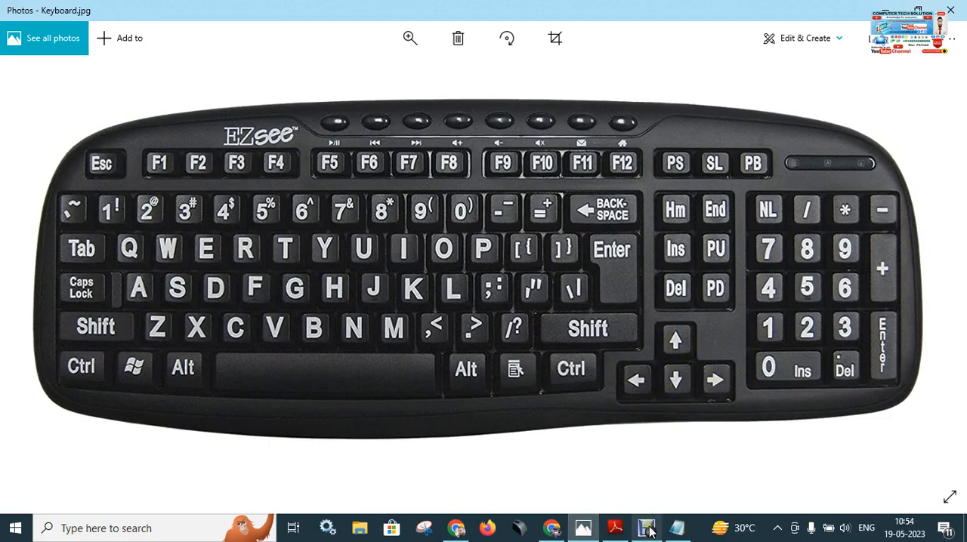
{"action": "left_click", "coordinate": [677, 529]}
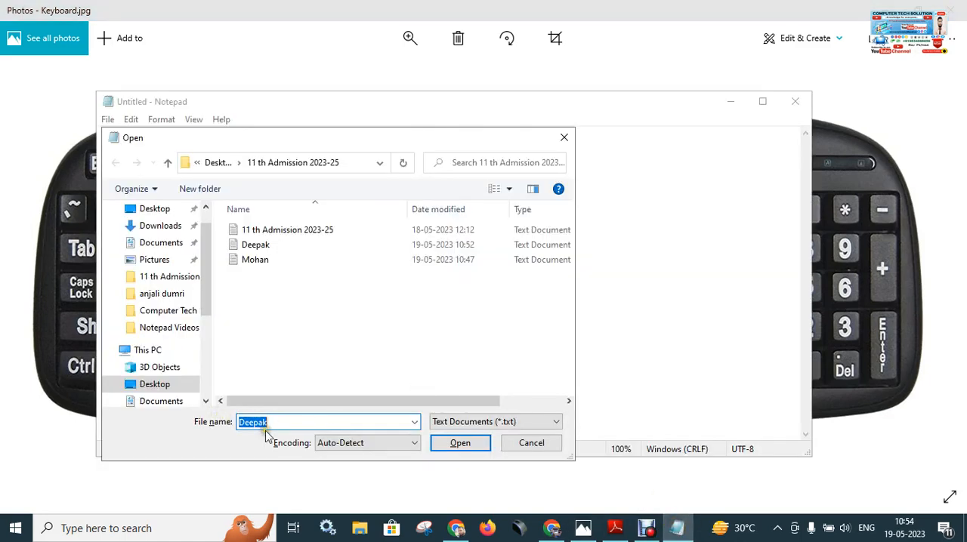
{"action": "left_click", "coordinate": [459, 444]}
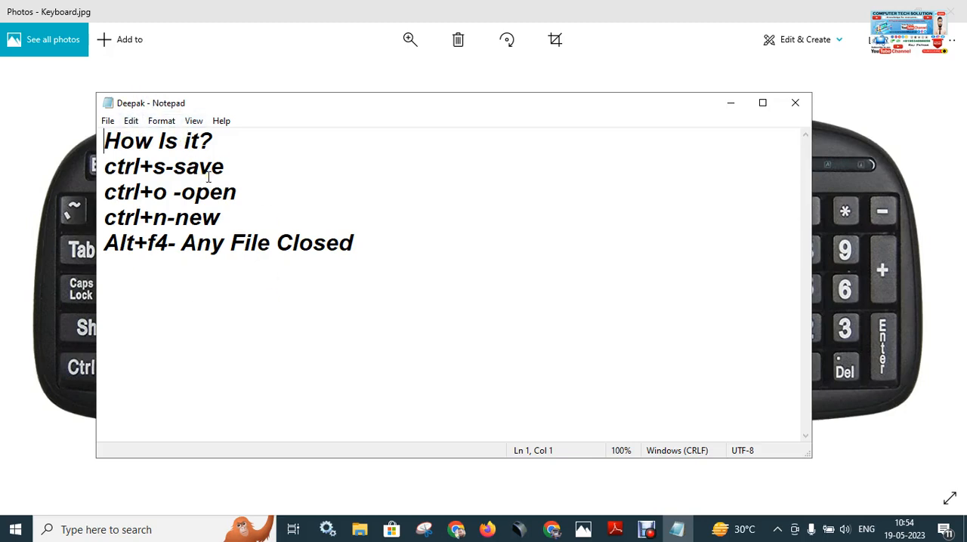
Open the text file last modified at 10:47 in the same folder by entering its first-name file name.
{"action": "key", "text": "ctrl+o"}
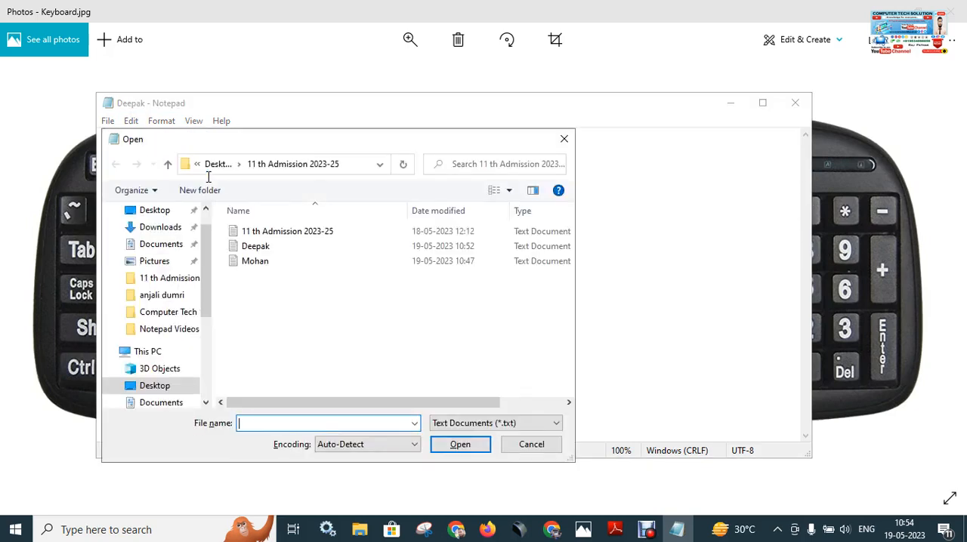
{"action": "type", "text": "Mo"}
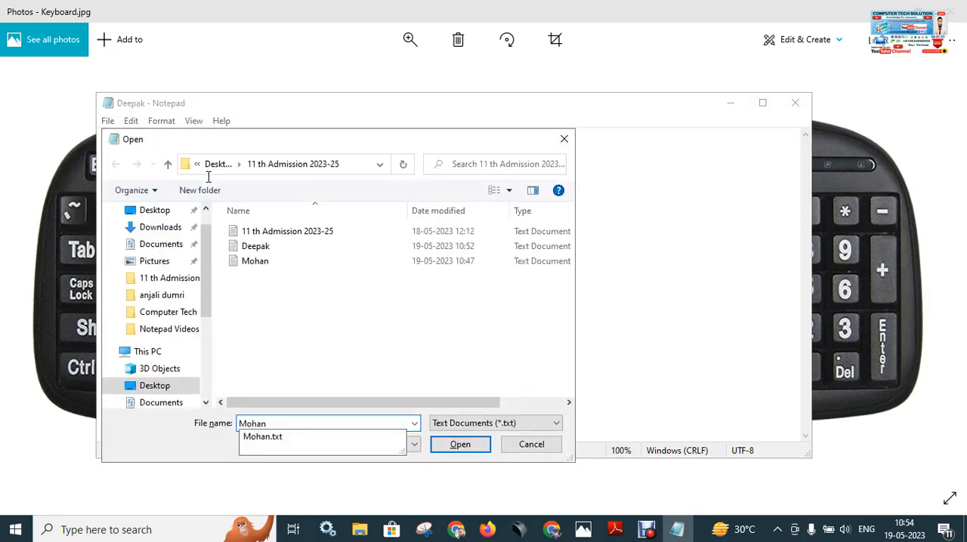
{"action": "type", "text": "han"}
{"action": "key", "text": "Return"}
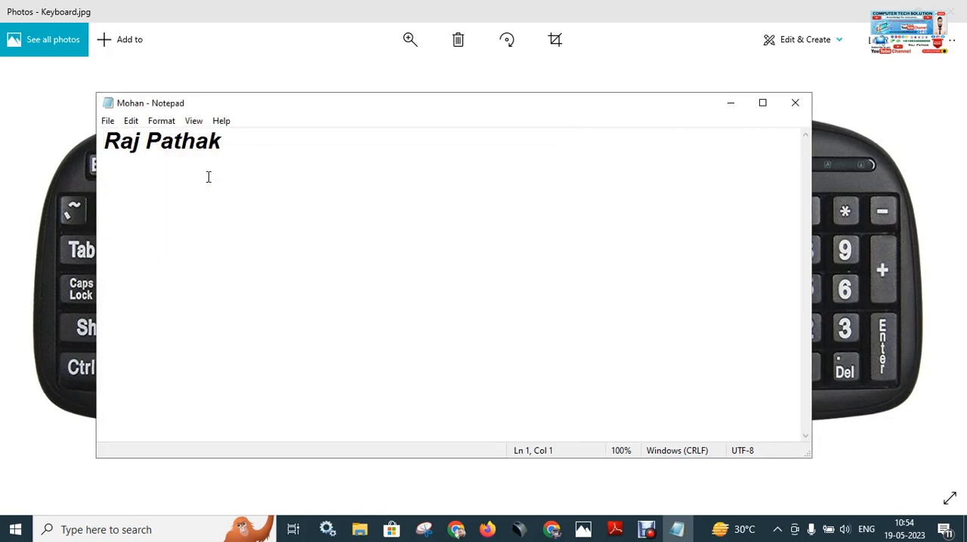
Reopen the shortcut list file by entering its name in the Open dialog.
{"action": "key", "text": "ctrl+o"}
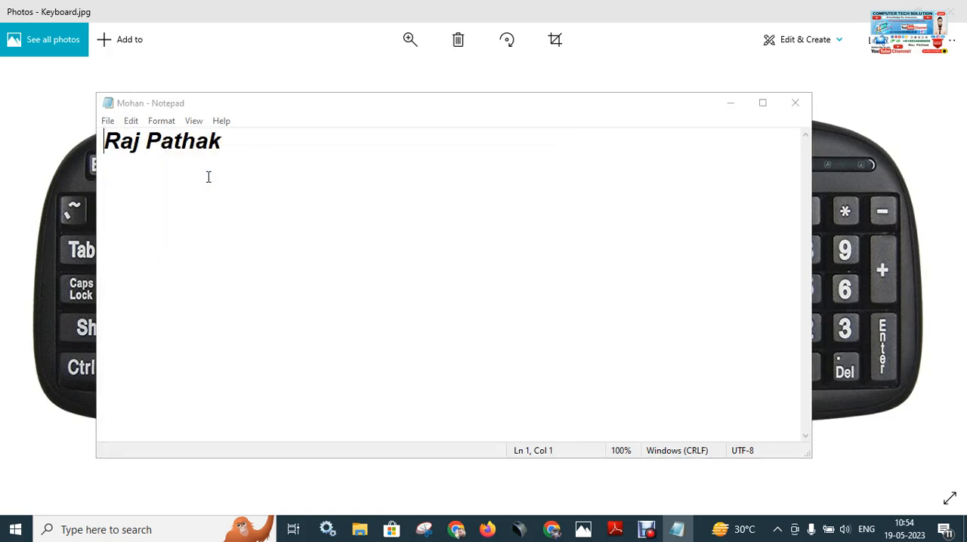
{"action": "type", "text": "deepak"}
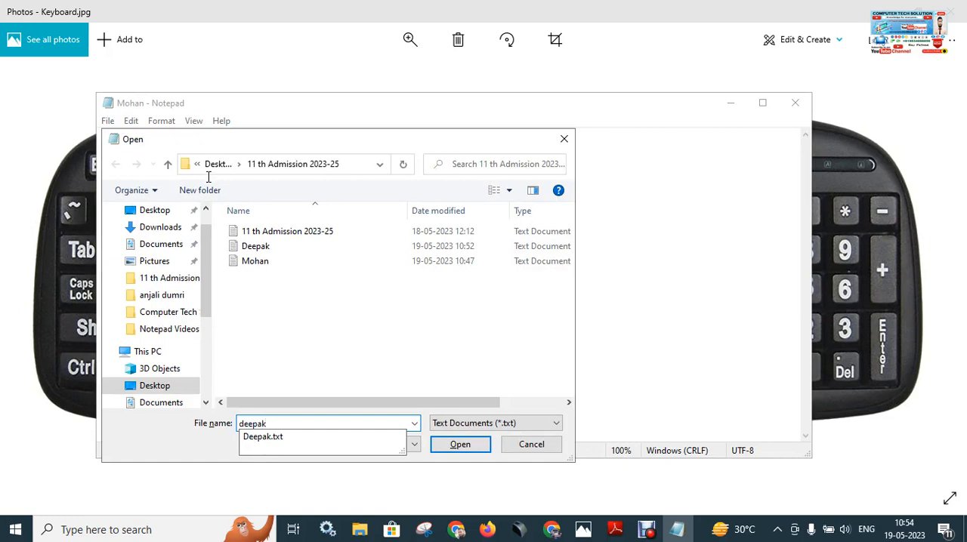
{"action": "key", "text": "Return"}
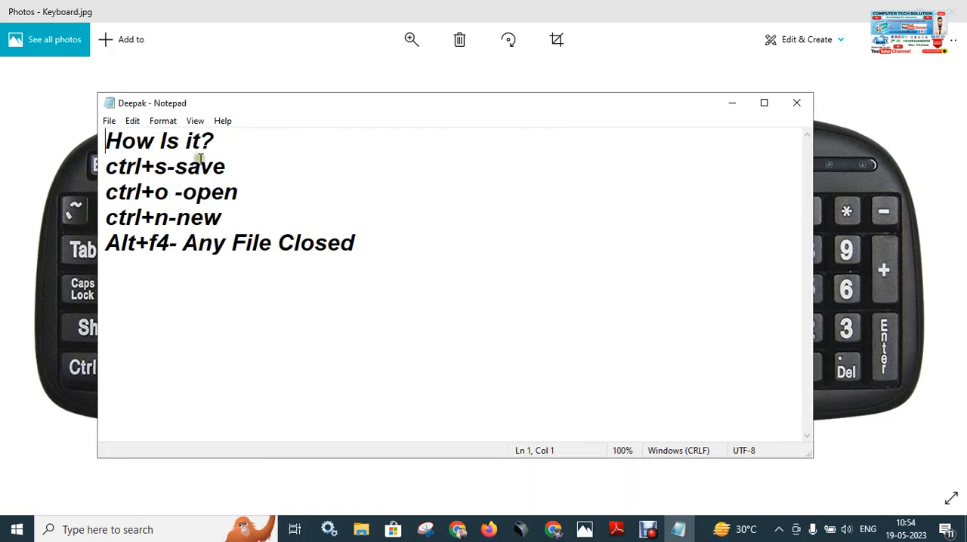
Show the Open dialog through the file commands and dismiss it without opening a file.
{"action": "left_click", "coordinate": [109, 122]}
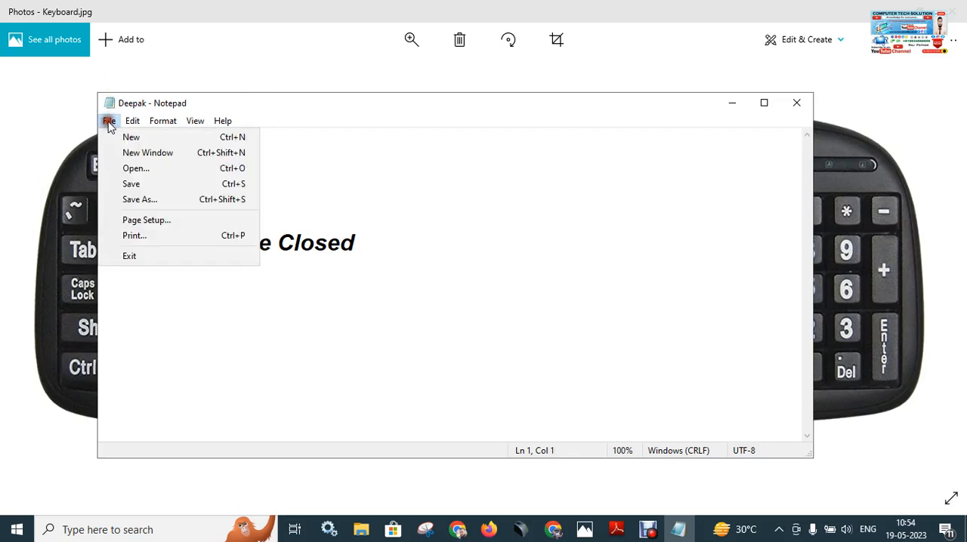
{"action": "left_click", "coordinate": [151, 175]}
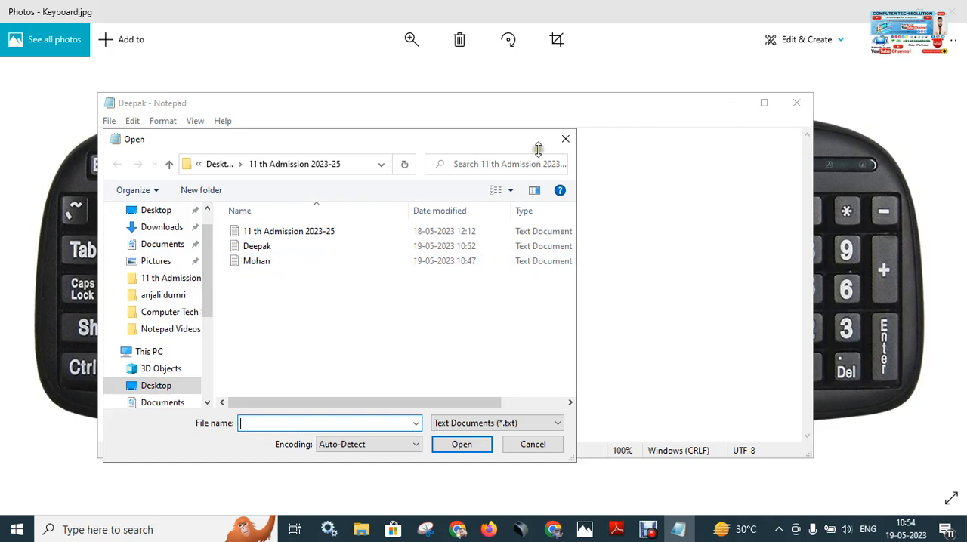
{"action": "left_click", "coordinate": [565, 139]}
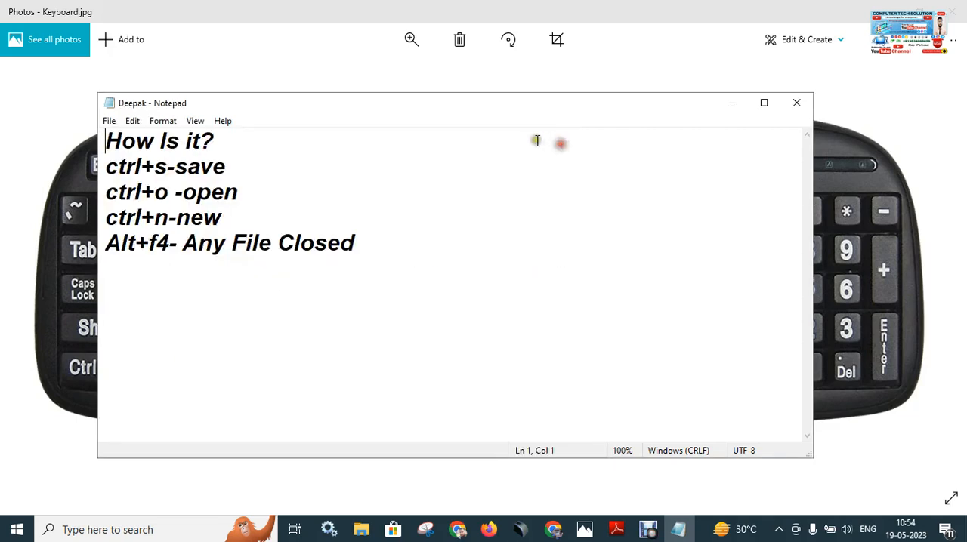
Delete the text file last modified at 10:47 from the 11 th Admission 2023-25 folder within the Open dialog.
{"action": "left_click", "coordinate": [109, 121]}
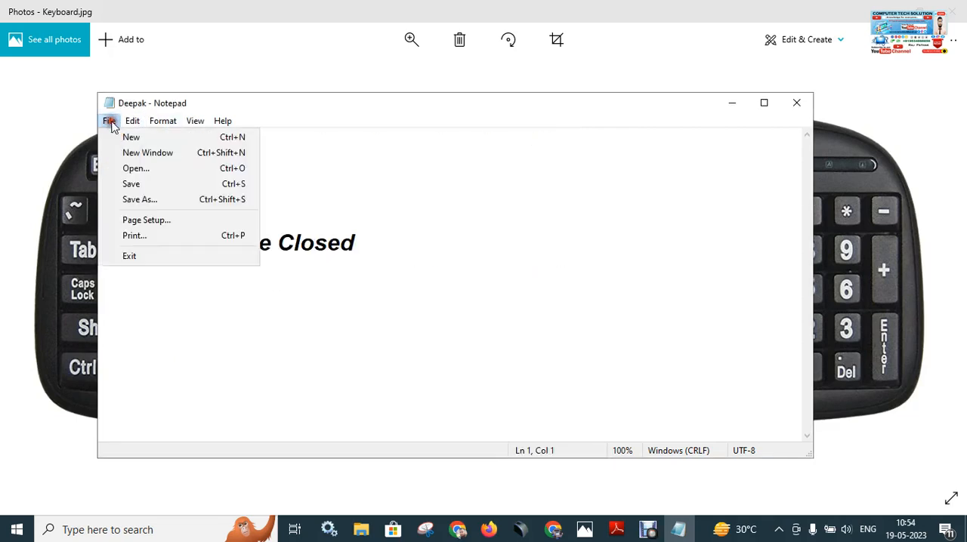
{"action": "left_click", "coordinate": [155, 174]}
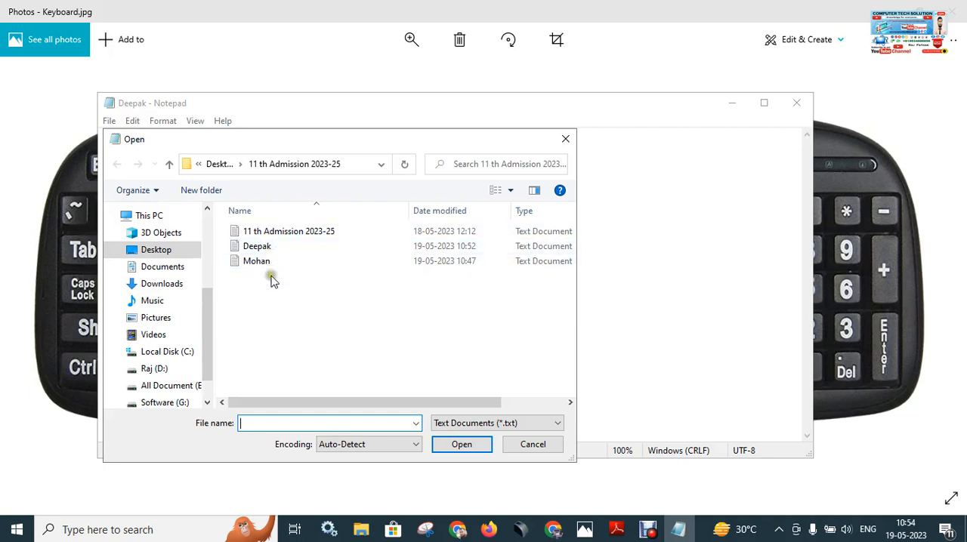
{"action": "left_click", "coordinate": [276, 261]}
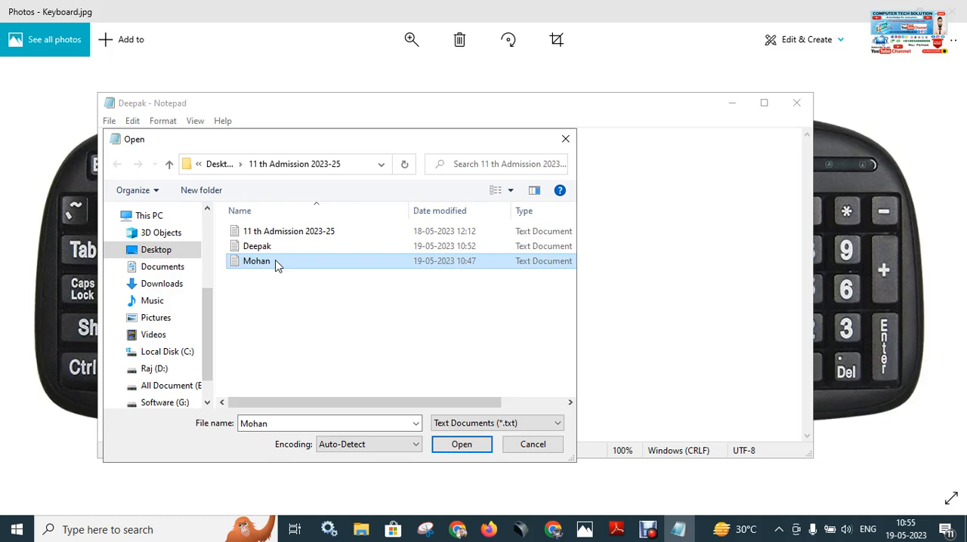
{"action": "left_click", "coordinate": [276, 260]}
{"action": "right_click", "coordinate": [276, 262]}
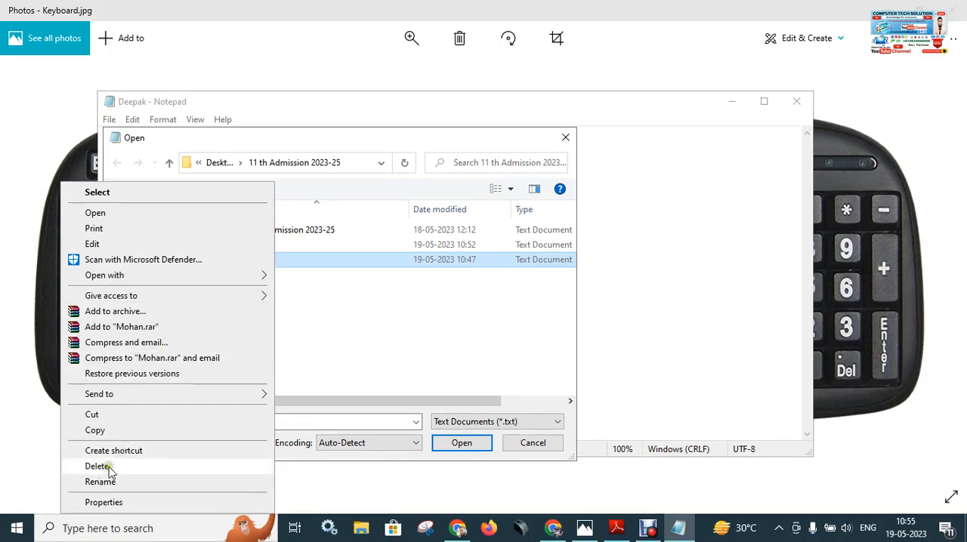
{"action": "left_click", "coordinate": [97, 466]}
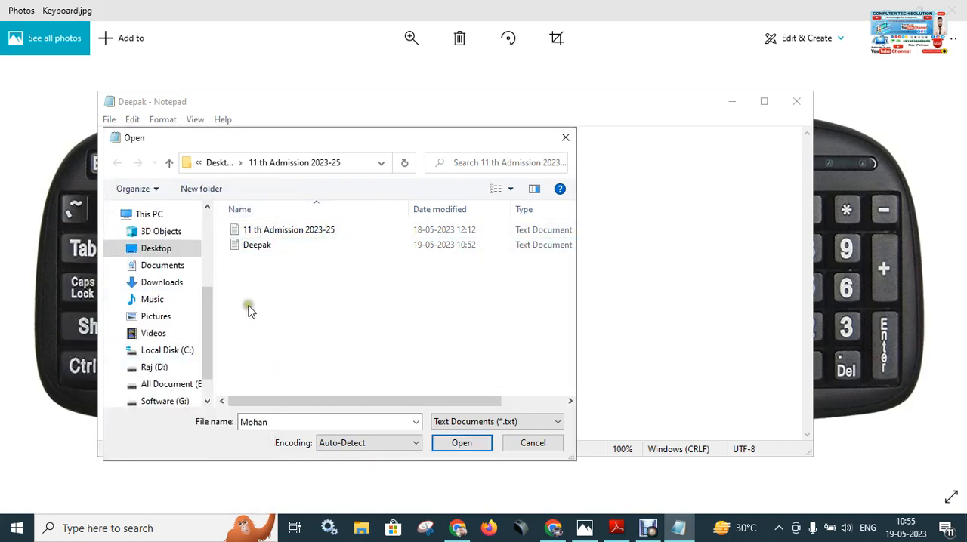
Delete the text file last modified at 10:52 from the same folder, showing the Del key in the keyboard picture, and dismiss the Open dialog.
{"action": "left_click", "coordinate": [264, 247]}
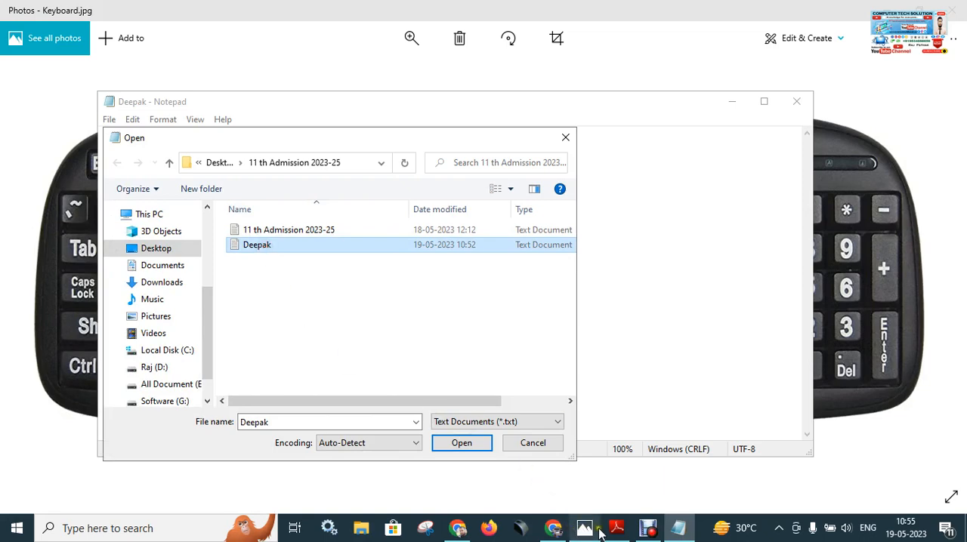
{"action": "left_click", "coordinate": [571, 518]}
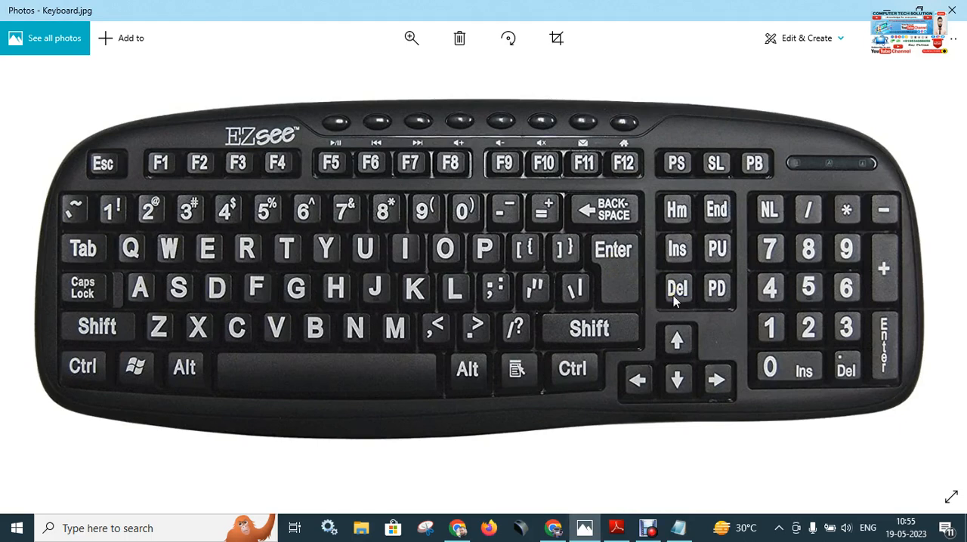
{"action": "left_click", "coordinate": [678, 528]}
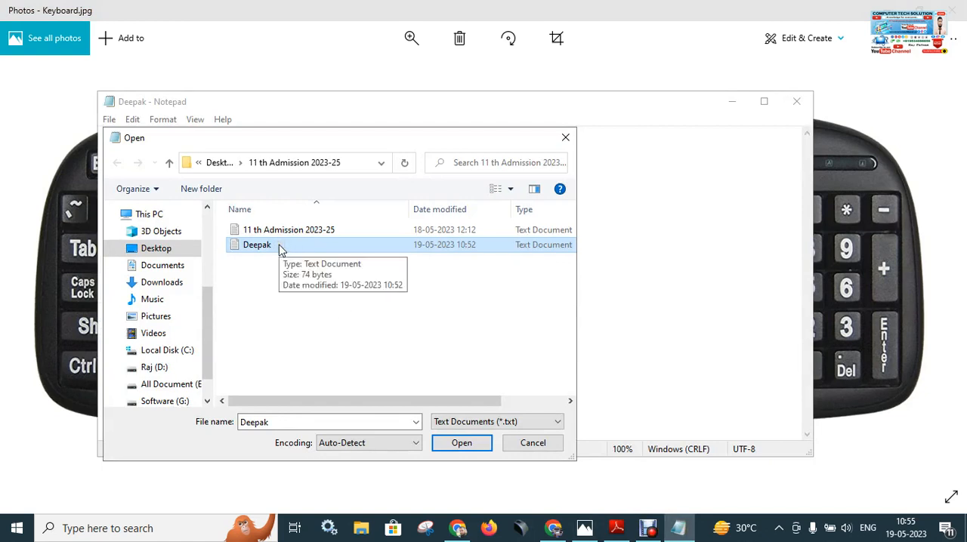
{"action": "key", "text": "Delete"}
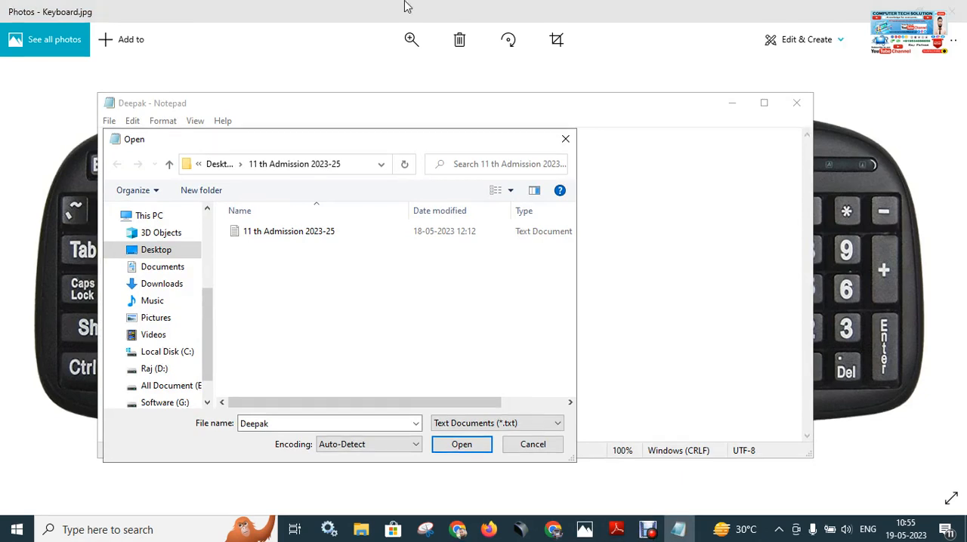
{"action": "left_click", "coordinate": [566, 140]}
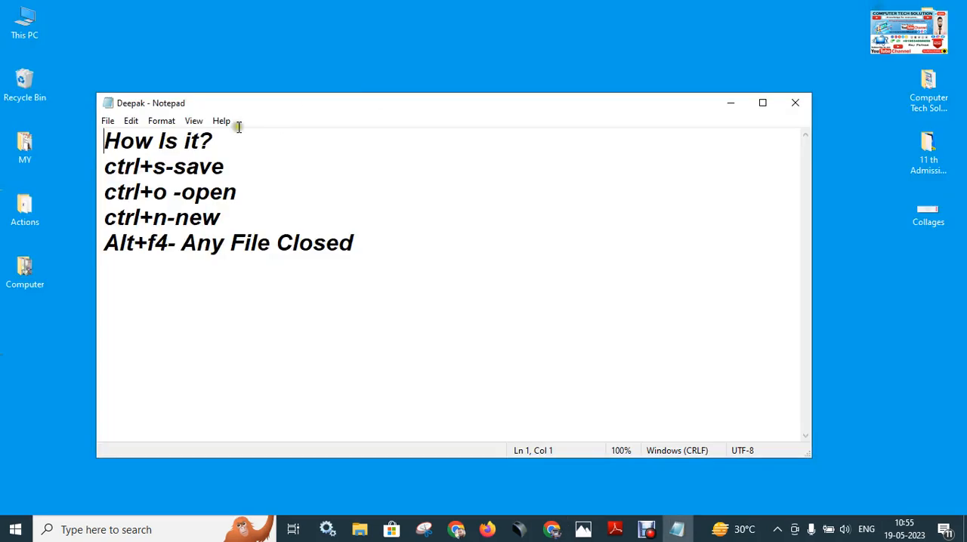
{"action": "left_click", "coordinate": [108, 122]}
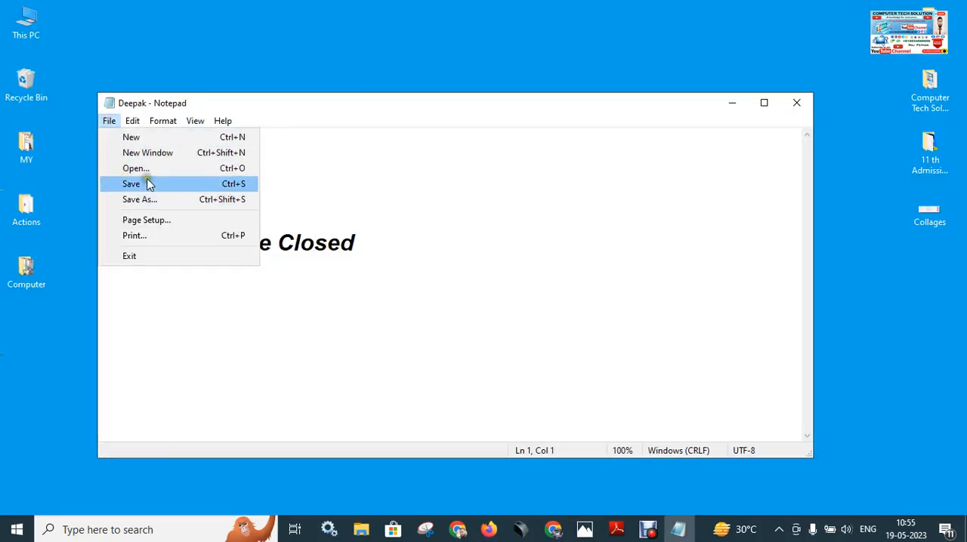
{"action": "left_click", "coordinate": [167, 237]}
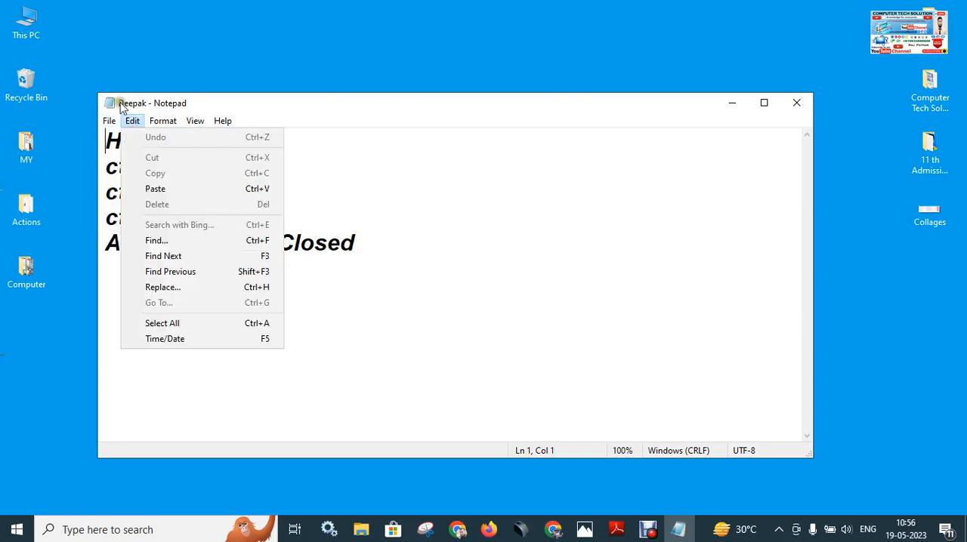
{"action": "mouse_move", "coordinate": [109, 125]}
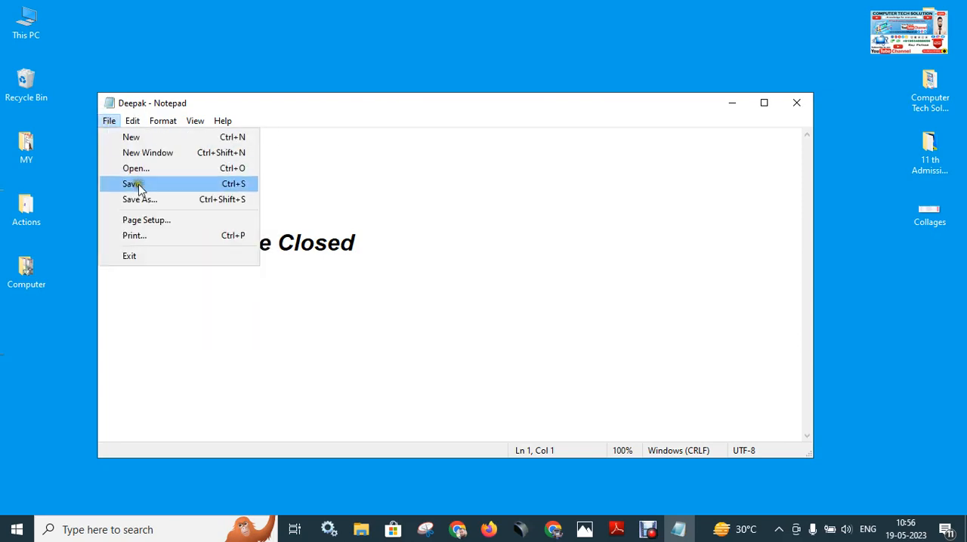
{"action": "left_click", "coordinate": [385, 191]}
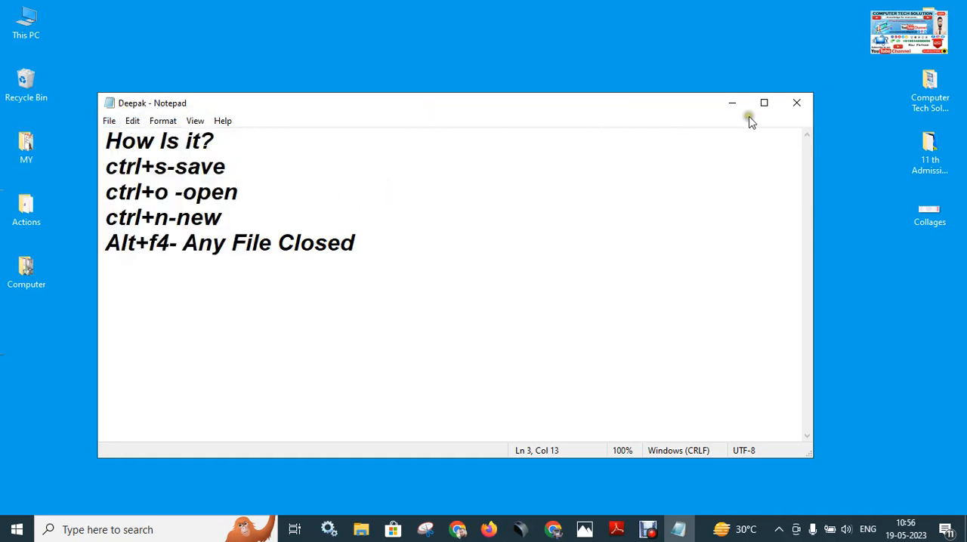
Start a new blank document and maximize its window.
{"action": "key", "text": "ctrl+n"}
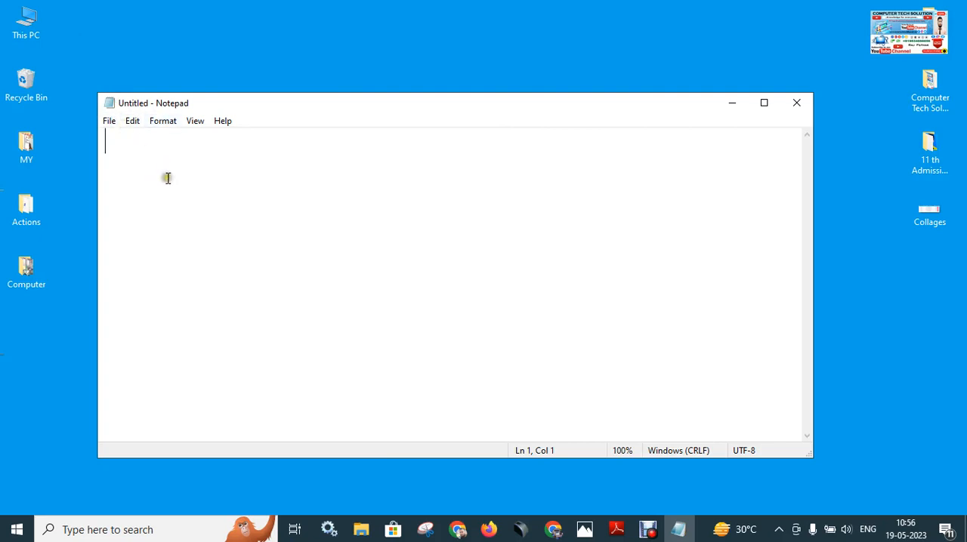
{"action": "left_click", "coordinate": [133, 123]}
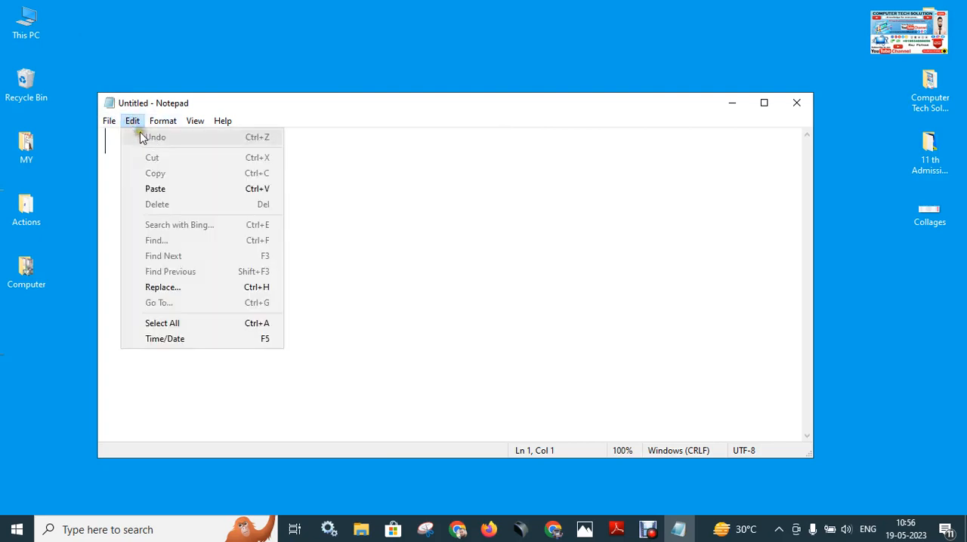
{"action": "left_click", "coordinate": [601, 104]}
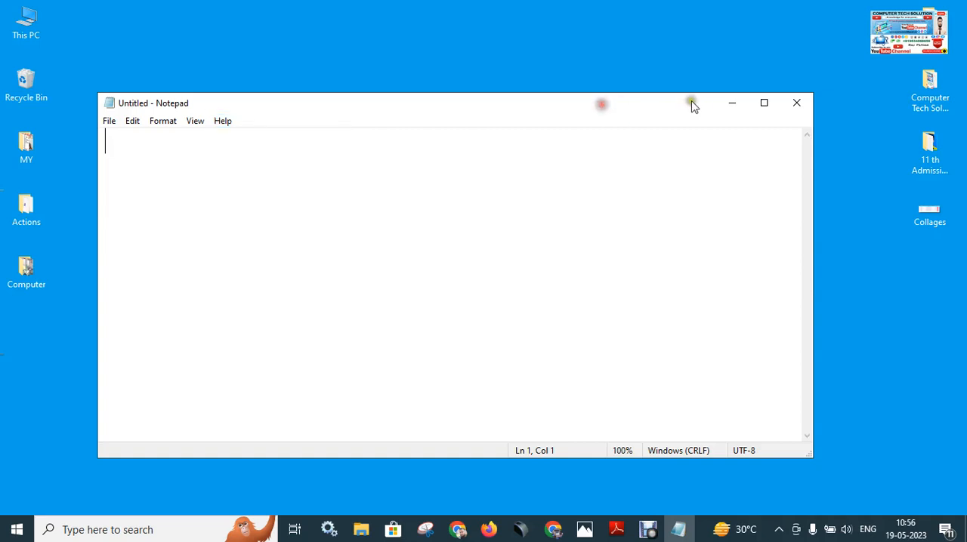
{"action": "left_click", "coordinate": [762, 103]}
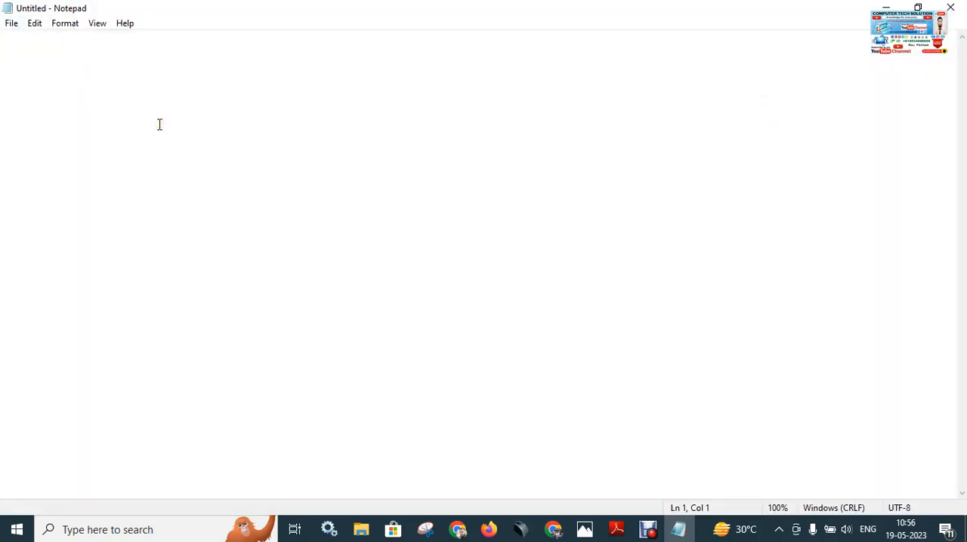
Enter the text "Sita Ram" on the first line of the blank document.
{"action": "type", "text": "Sita"}
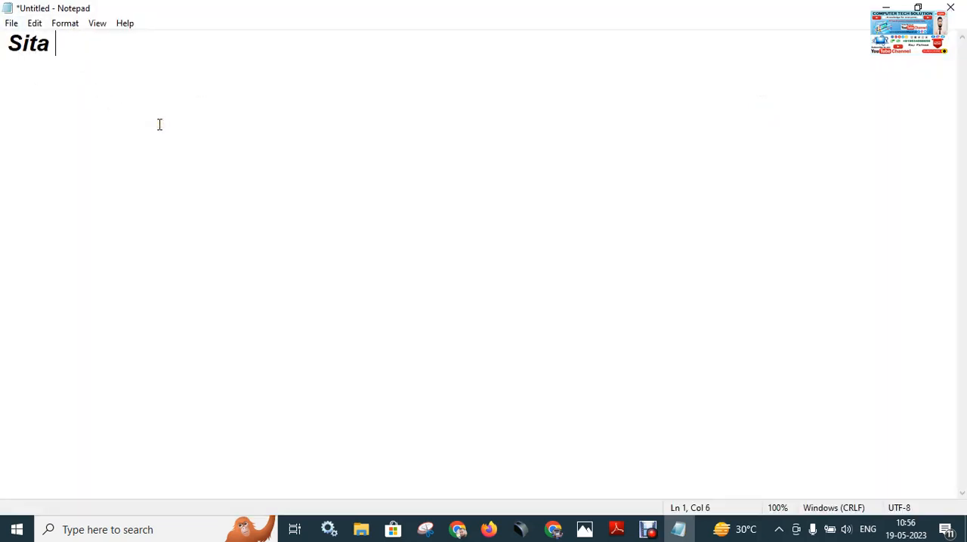
{"action": "type", "text": " T"}
{"action": "key", "text": "BackSpace"}
{"action": "key", "text": "BackSpace"}
{"action": "type", "text": "Ram"}
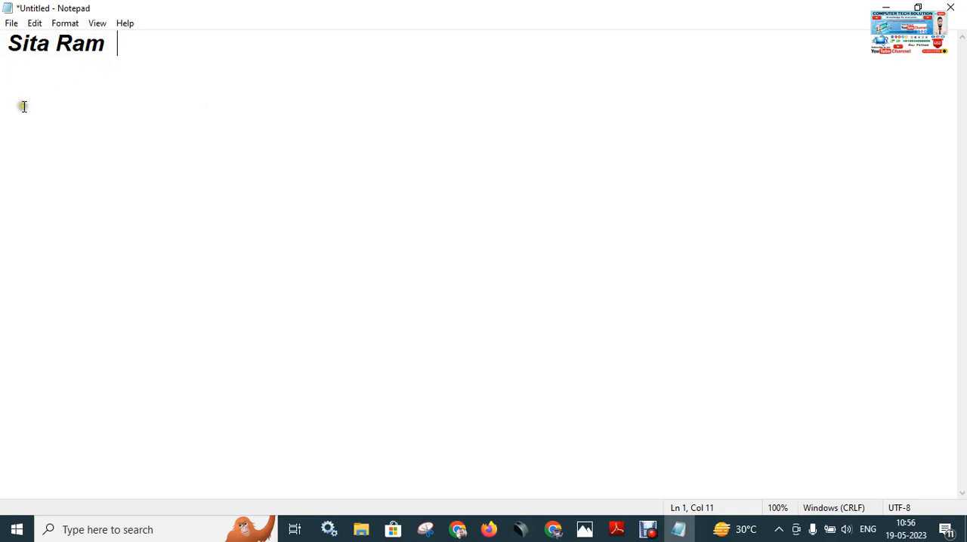
Examine the editing commands with their shortcuts and the keyboard picture in Photos, and return to the Notepad document.
{"action": "left_click", "coordinate": [35, 23]}
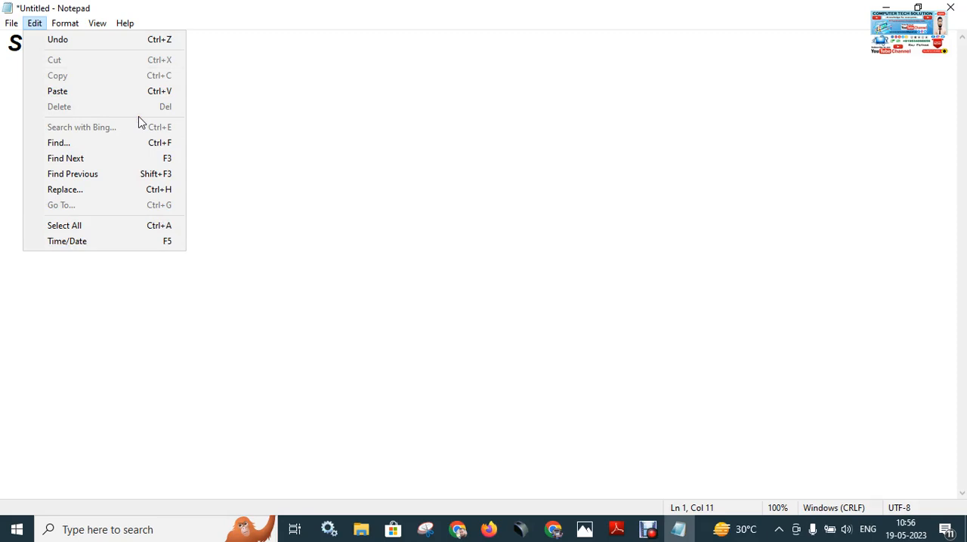
{"action": "mouse_move", "coordinate": [74, 28]}
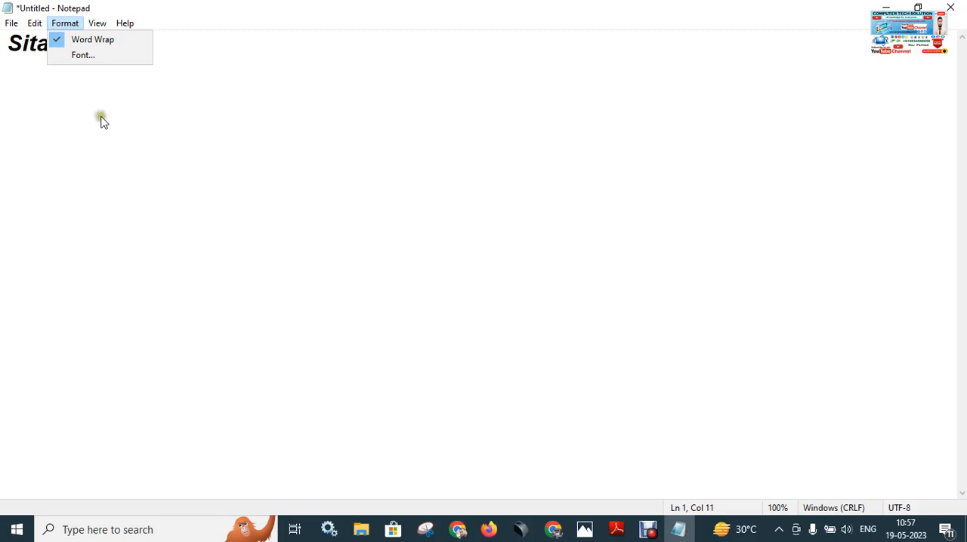
{"action": "mouse_move", "coordinate": [42, 26]}
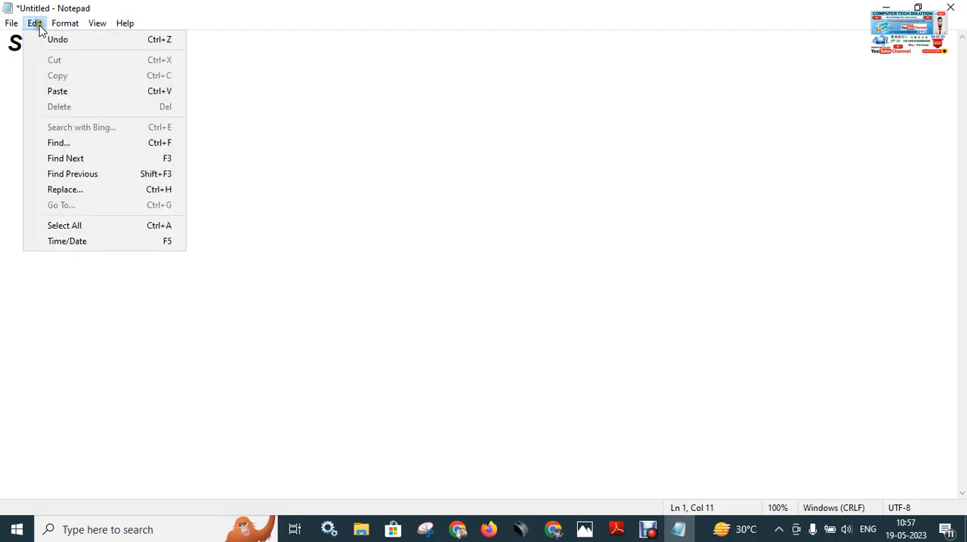
{"action": "left_click", "coordinate": [217, 143]}
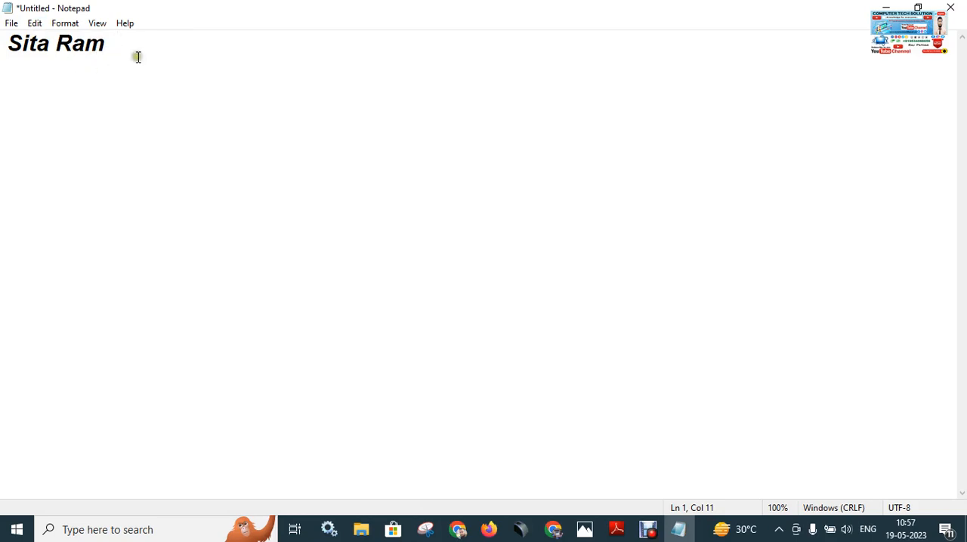
{"action": "left_click", "coordinate": [585, 529]}
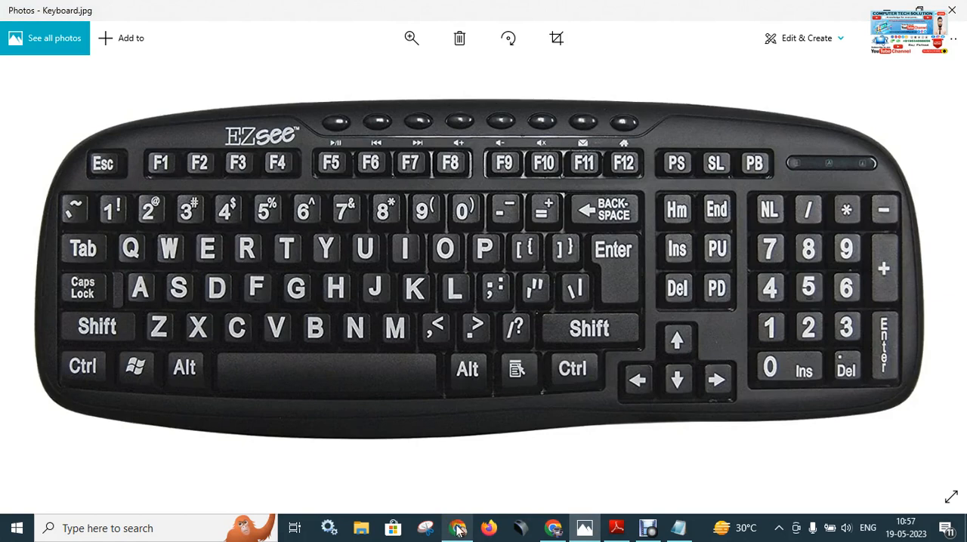
{"action": "left_click", "coordinate": [678, 529]}
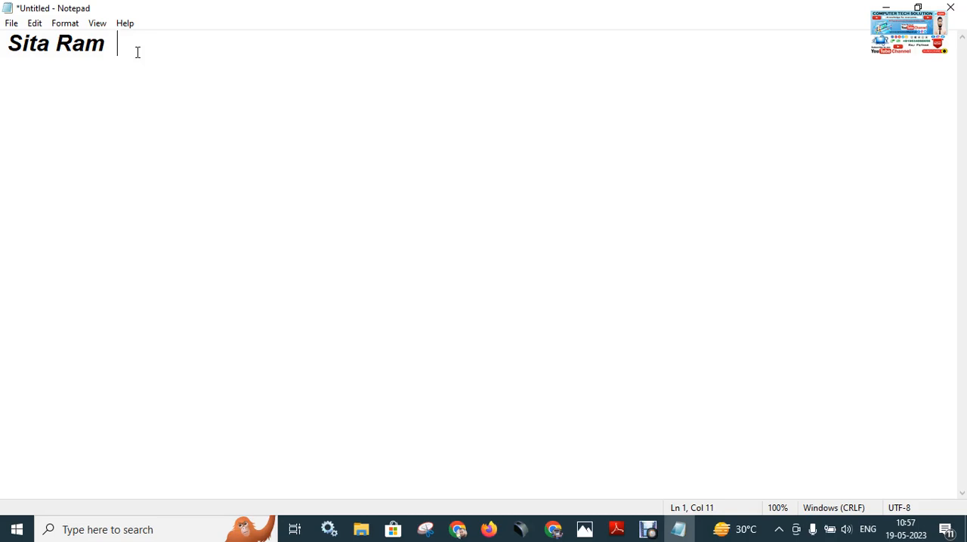
Select all of the text and cut it from the document.
{"action": "left_click", "coordinate": [108, 57]}
{"action": "left_click", "coordinate": [35, 24]}
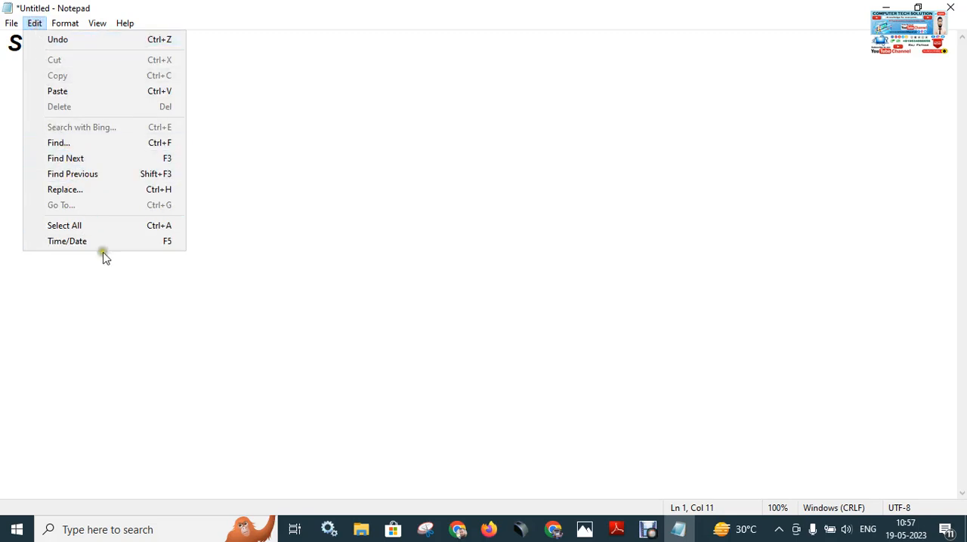
{"action": "left_click", "coordinate": [174, 229]}
{"action": "key", "text": "ctrl+c"}
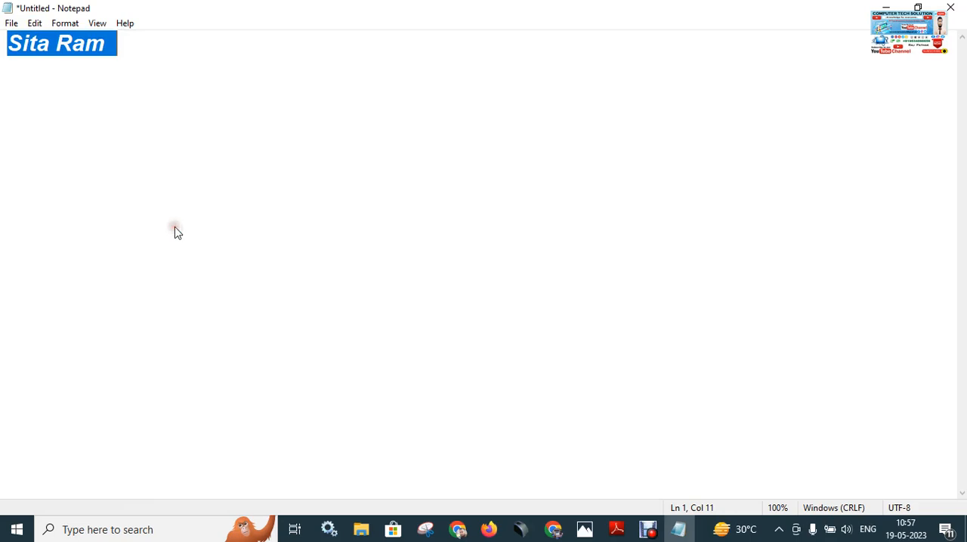
{"action": "left_click", "coordinate": [36, 24]}
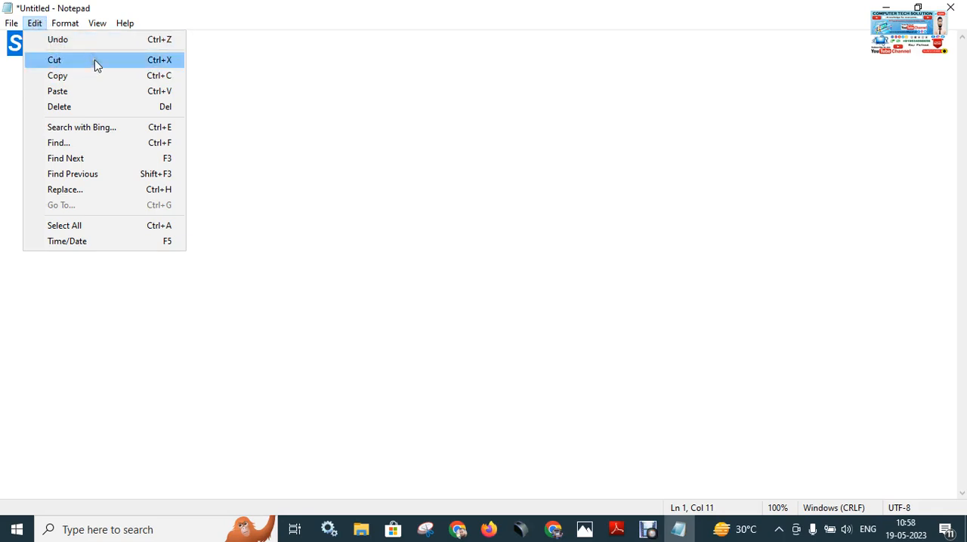
{"action": "left_click", "coordinate": [174, 61]}
{"action": "left_click", "coordinate": [163, 66]}
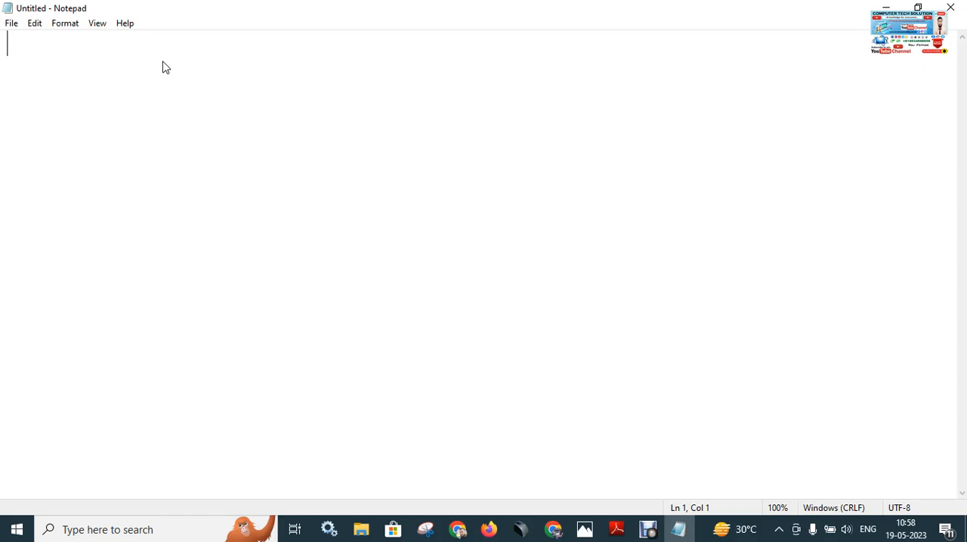
Paste the cut text back into the document and practise selecting all of it, leaving the whole text selected.
{"action": "key", "text": "ctrl+v"}
{"action": "key", "text": "ctrl+a"}
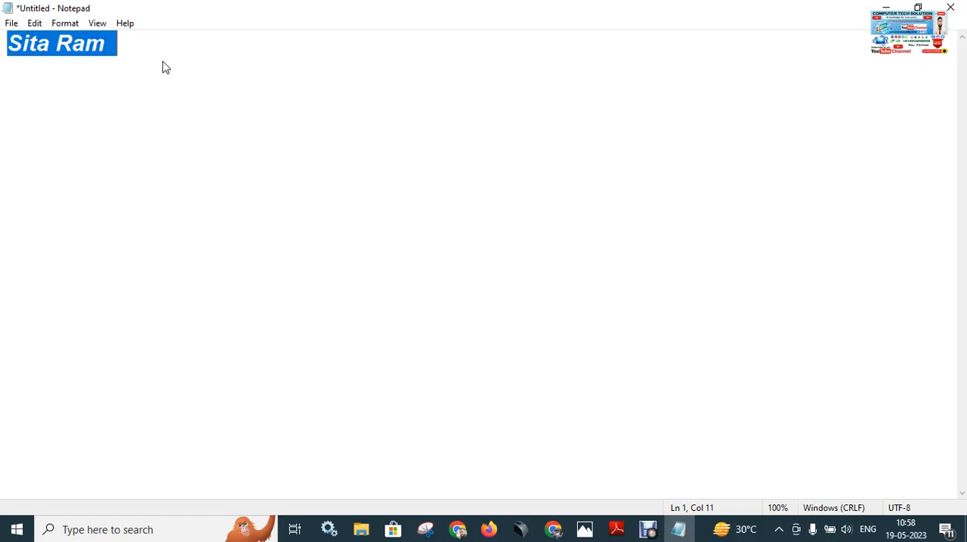
{"action": "left_click", "coordinate": [165, 67]}
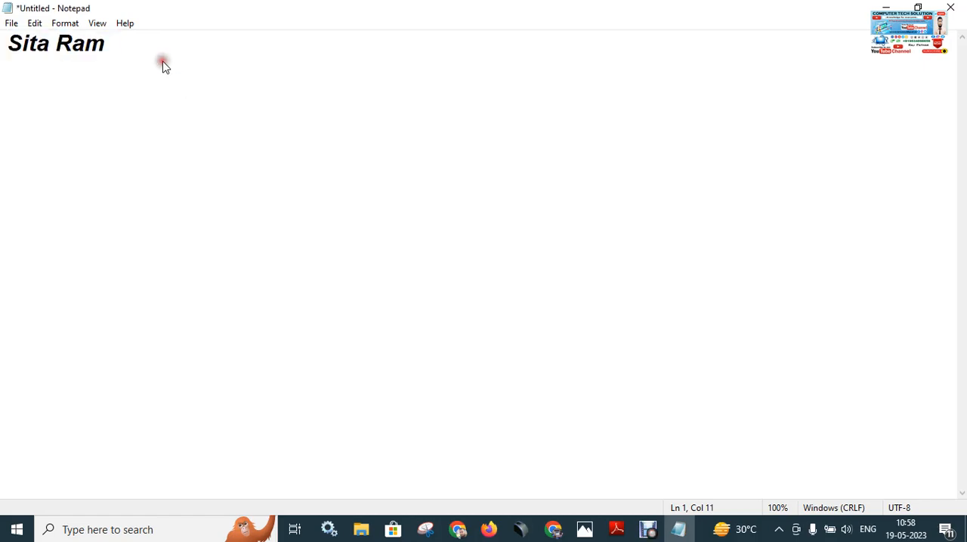
{"action": "triple_click", "coordinate": [130, 45]}
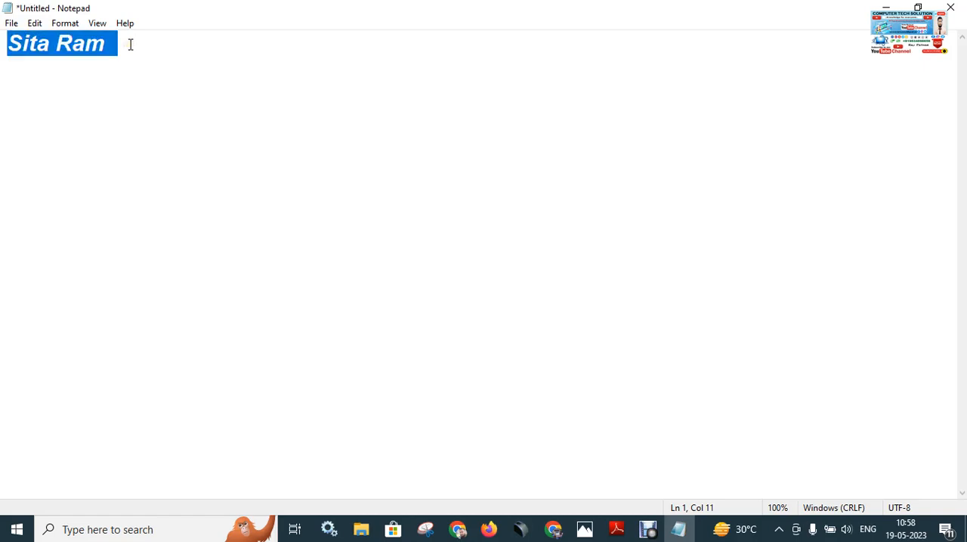
{"action": "left_click", "coordinate": [130, 44]}
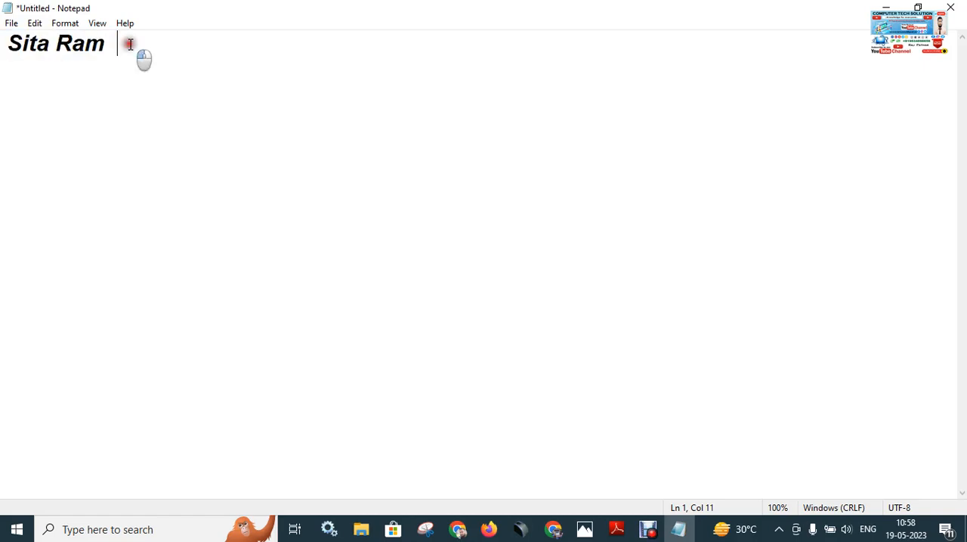
{"action": "left_click", "coordinate": [34, 23]}
{"action": "left_click", "coordinate": [88, 225]}
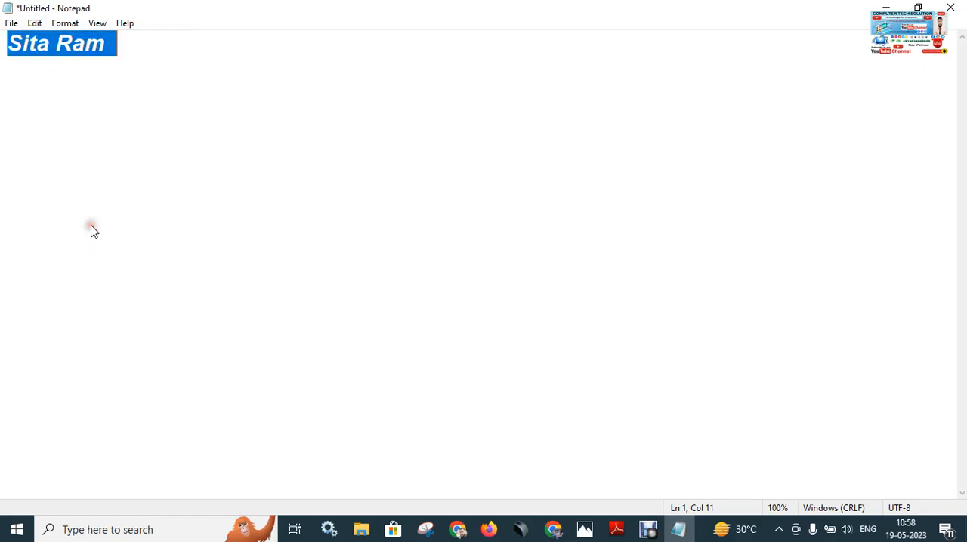
Cut the selected text from the document and check the Undo command's shortcut.
{"action": "left_click", "coordinate": [34, 22]}
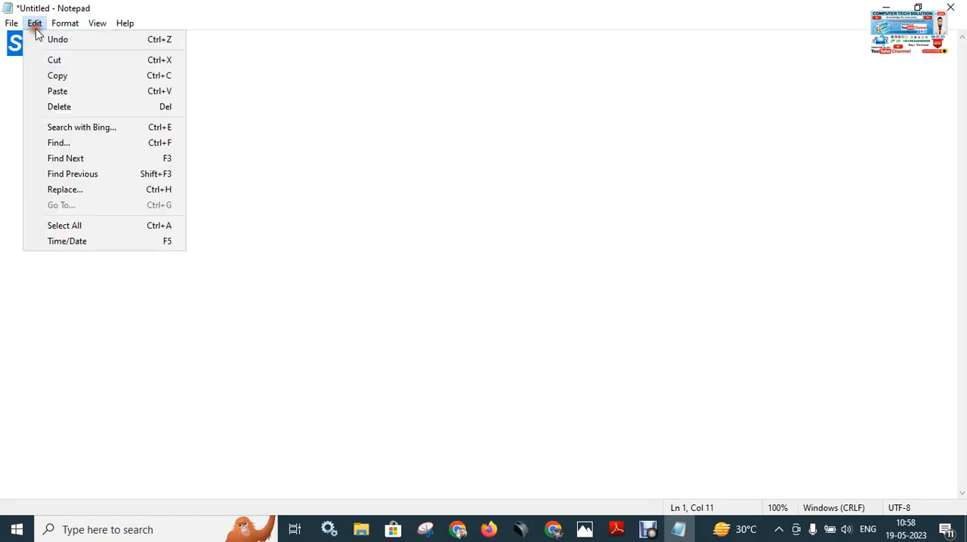
{"action": "left_click", "coordinate": [151, 63]}
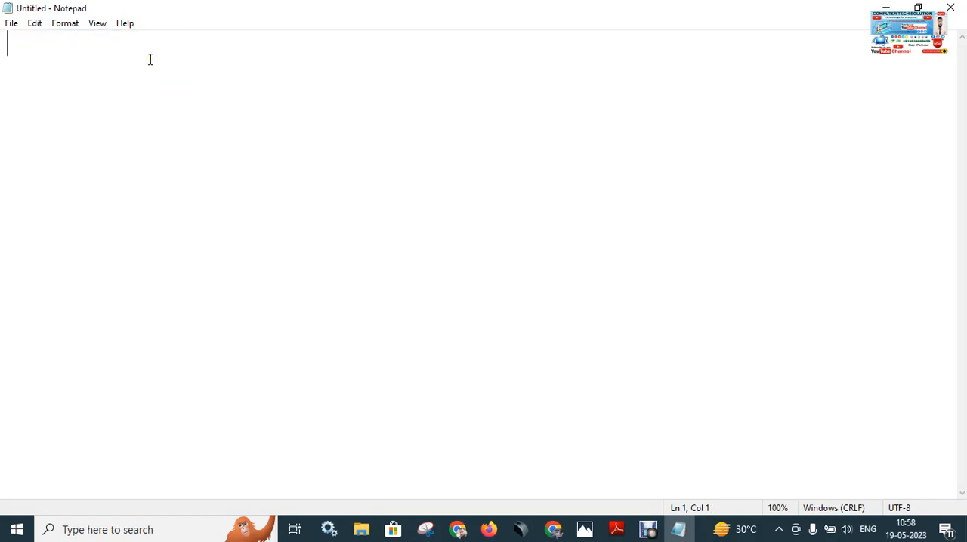
{"action": "left_click", "coordinate": [34, 23]}
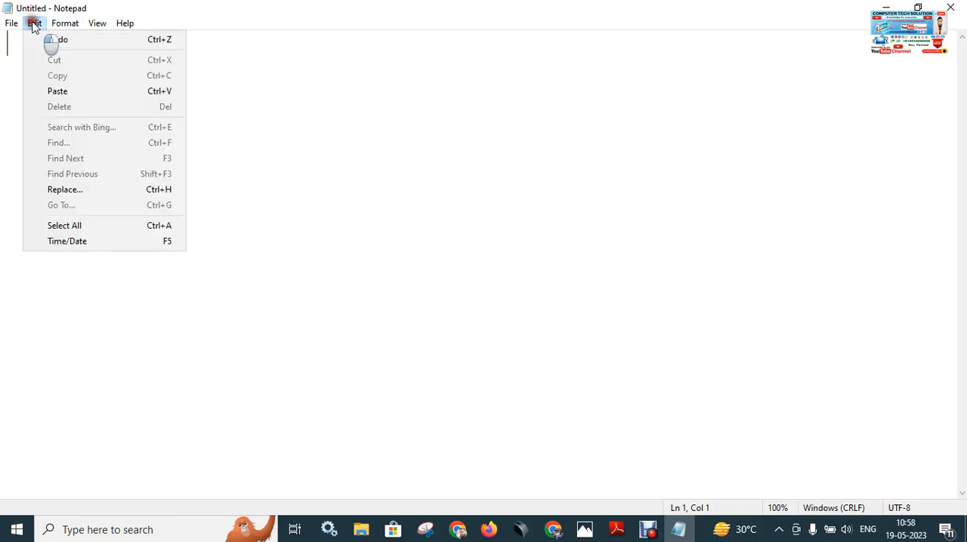
{"action": "left_click", "coordinate": [170, 44]}
{"action": "left_click", "coordinate": [305, 85]}
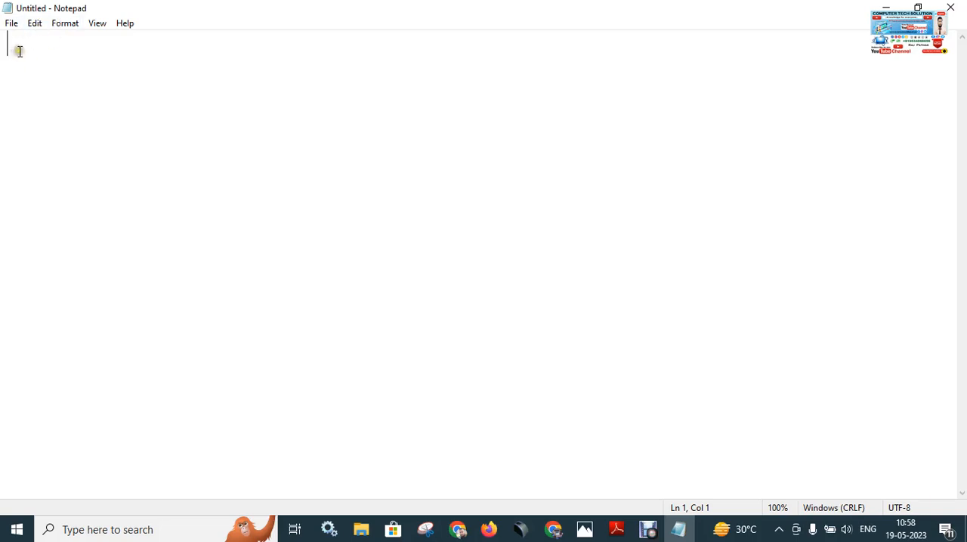
Bring the cut text back with all of it selected, and undo that change.
{"action": "key", "text": "ctrl+v"}
{"action": "key", "text": "ctrl+a"}
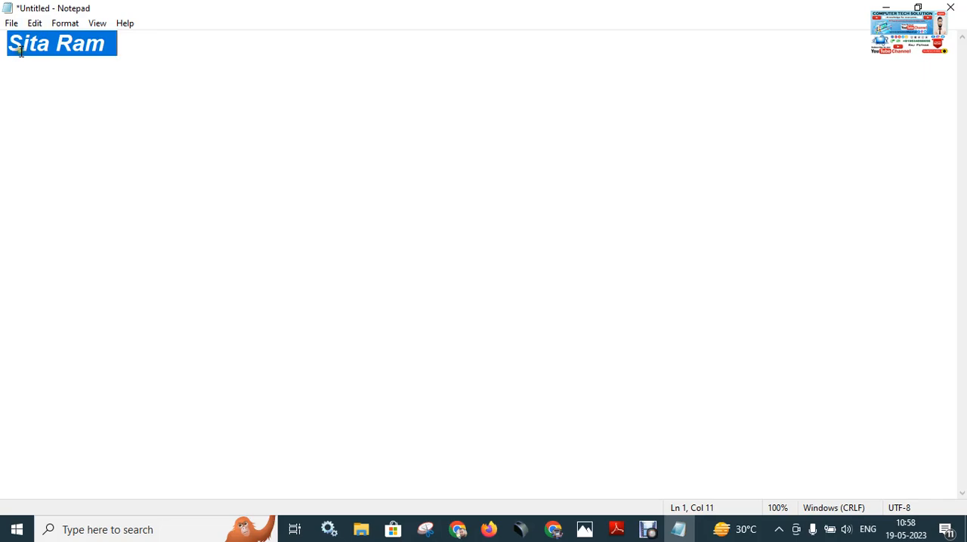
{"action": "key", "text": "ctrl+z"}
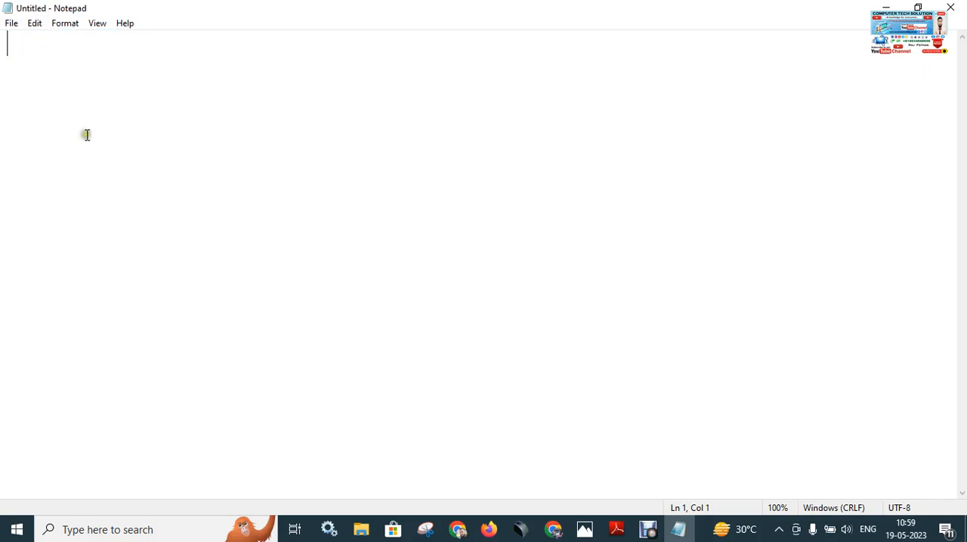
Undo the last removal of the "Sita Ram" text.
{"action": "left_click", "coordinate": [35, 25]}
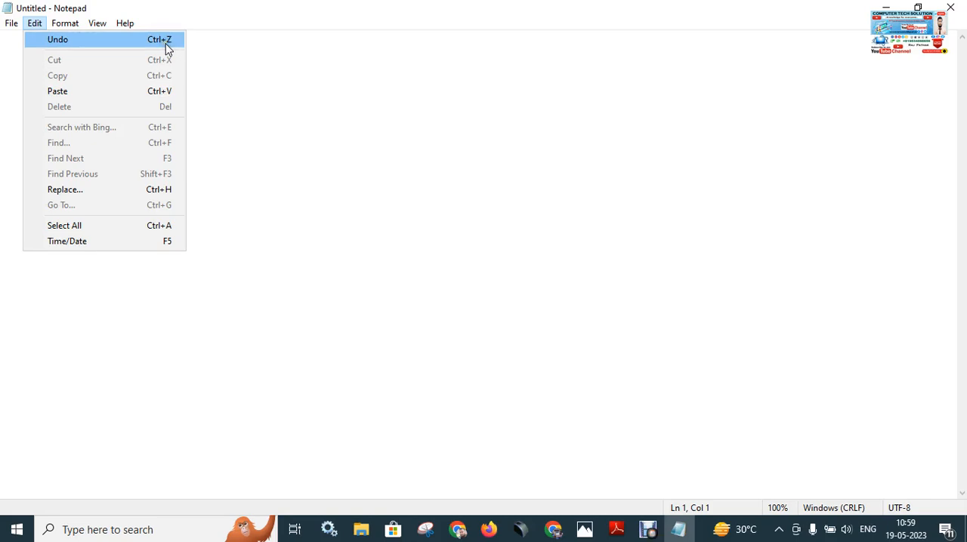
{"action": "left_click", "coordinate": [77, 47]}
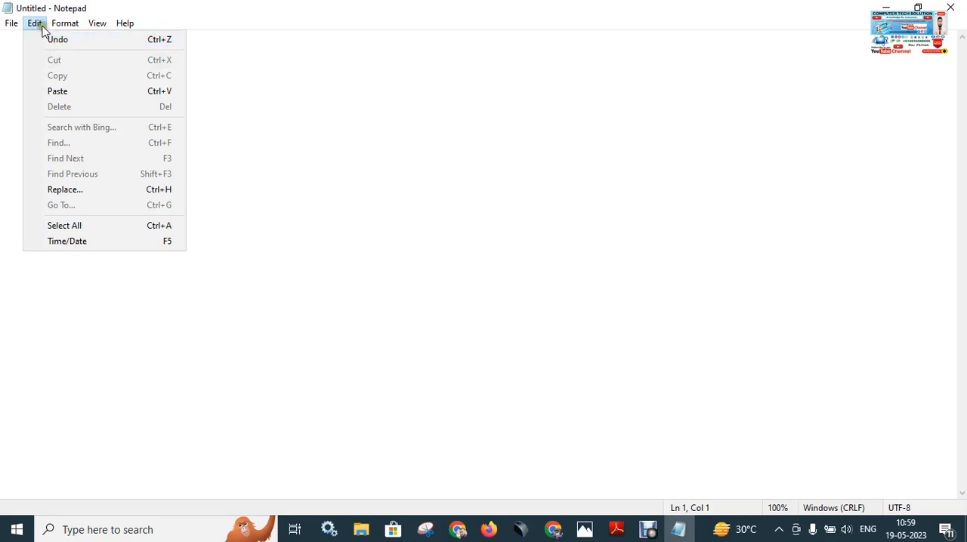
{"action": "left_click", "coordinate": [96, 42]}
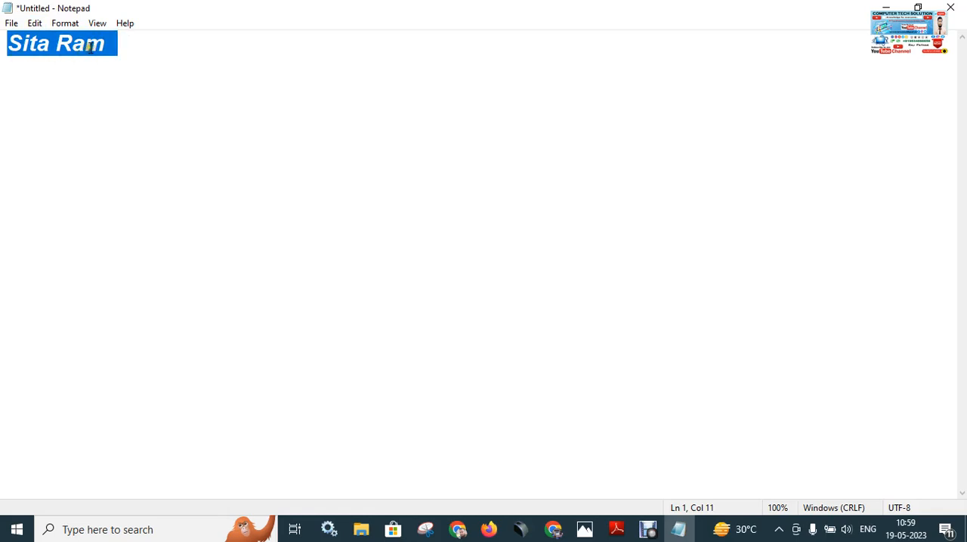
Copy the selected "Sita Ram" text and paste it four times in a row, replacing the selection with the first paste.
{"action": "left_click", "coordinate": [35, 22]}
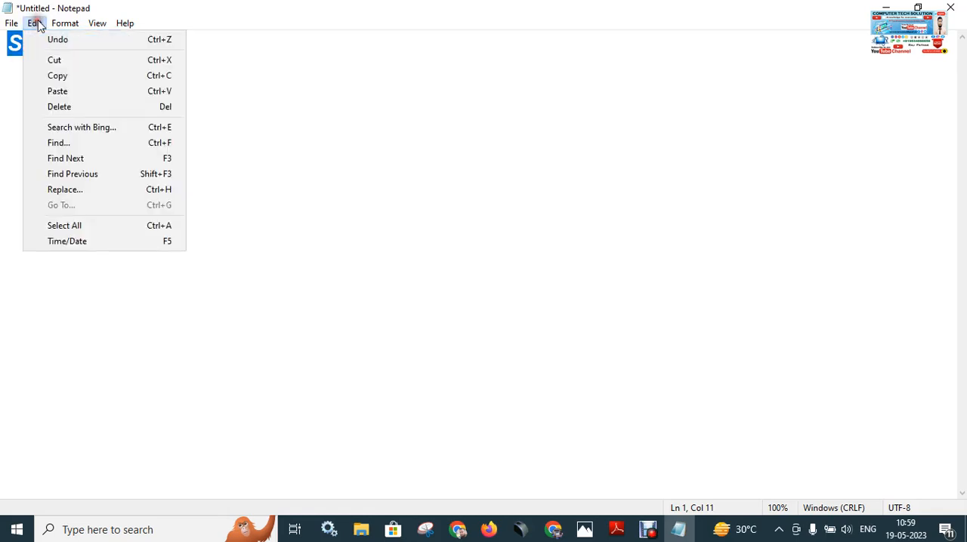
{"action": "left_click", "coordinate": [86, 77]}
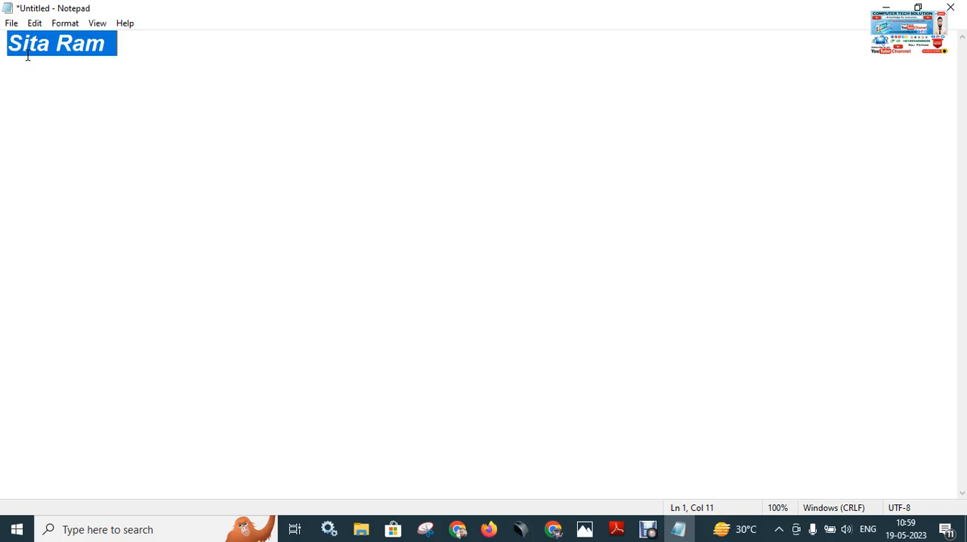
{"action": "left_click", "coordinate": [34, 28]}
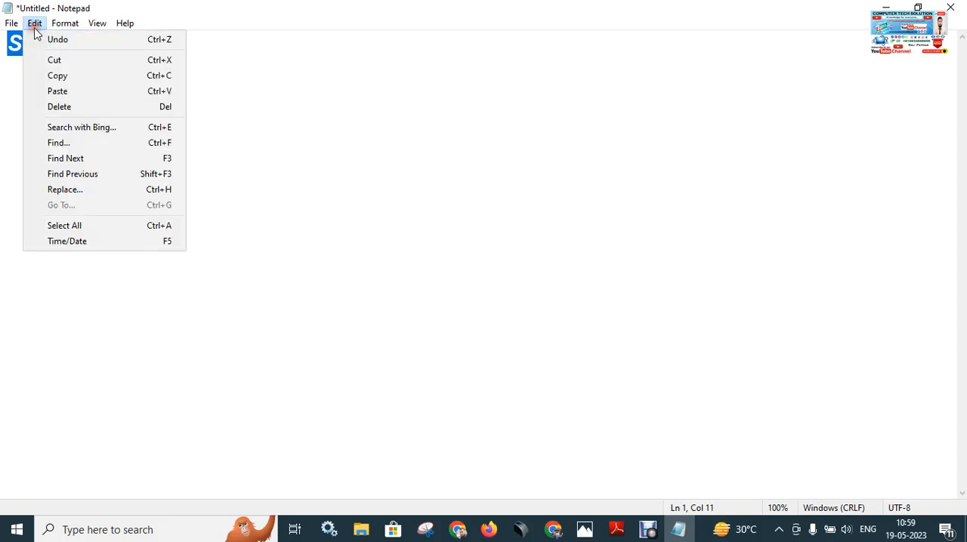
{"action": "left_click", "coordinate": [87, 92]}
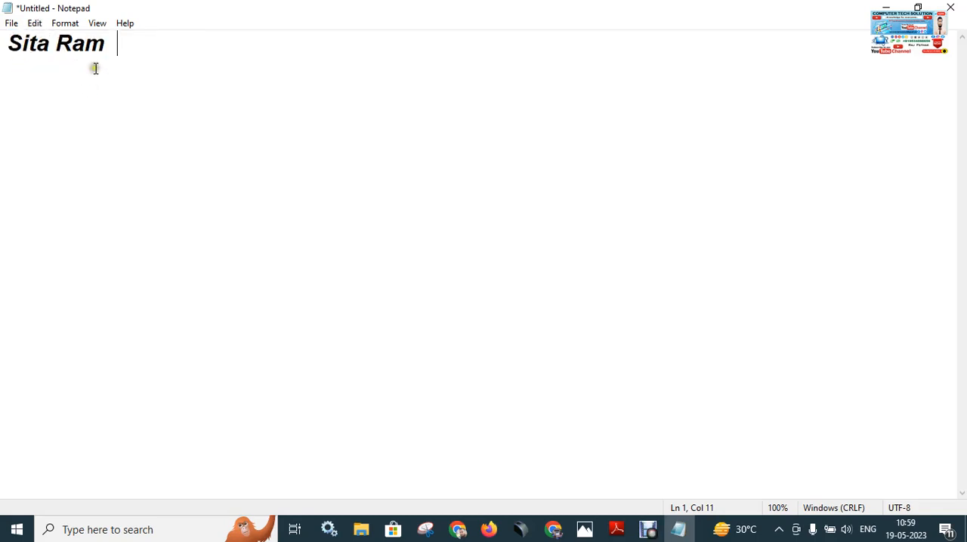
{"action": "left_click", "coordinate": [35, 24]}
{"action": "left_click", "coordinate": [59, 91]}
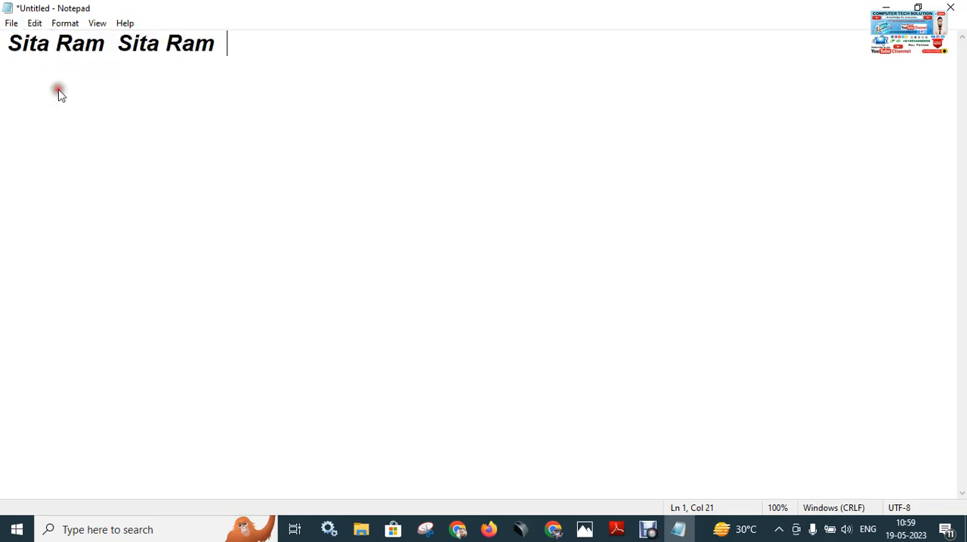
{"action": "left_click", "coordinate": [35, 23]}
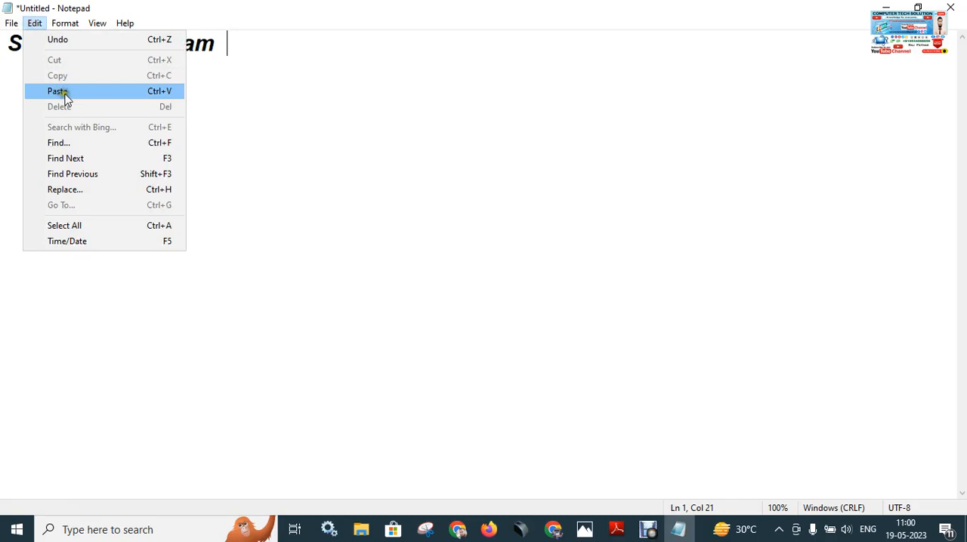
{"action": "left_click", "coordinate": [64, 94]}
{"action": "left_click", "coordinate": [35, 23]}
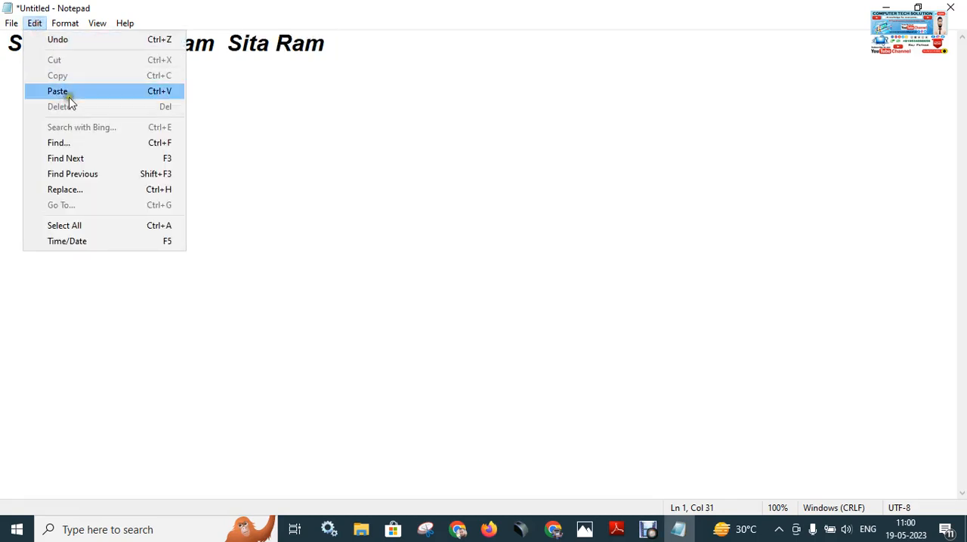
{"action": "left_click", "coordinate": [70, 93]}
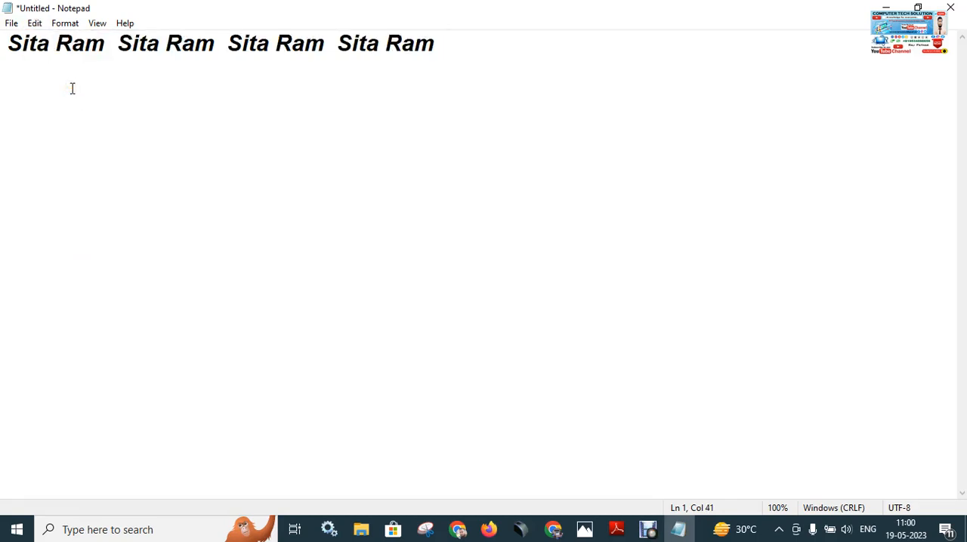
Undo the repeated pastes and place the cursor at the end of the original text.
{"action": "key", "text": "ctrl+z"}
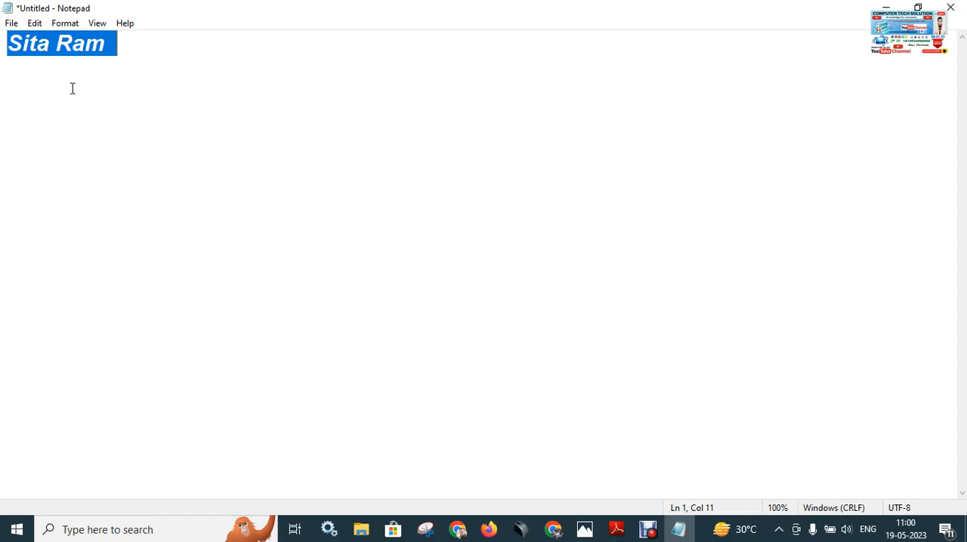
{"action": "left_click", "coordinate": [124, 51]}
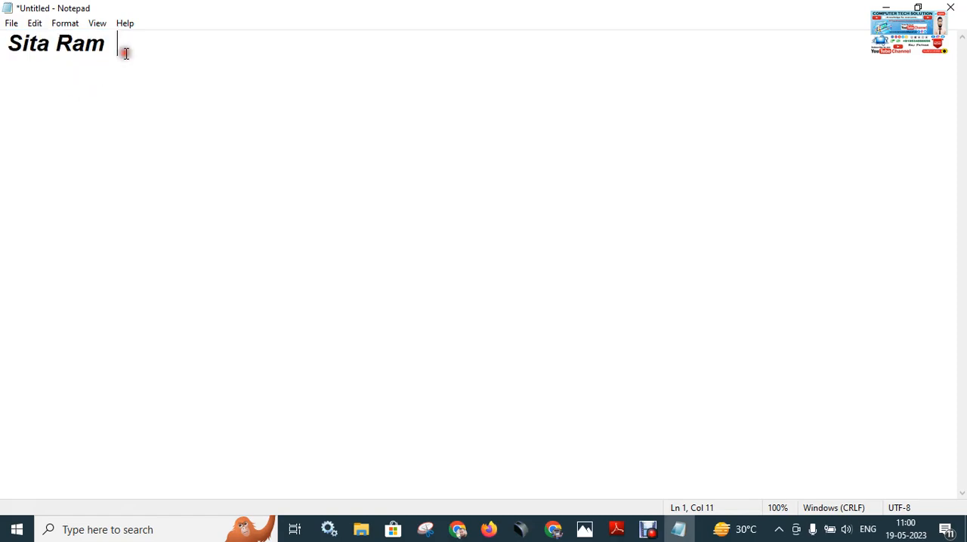
Check the Time/Date shortcut against the keyboard picture in Photos, return to Notepad, and insert the current time and date after the text.
{"action": "left_click", "coordinate": [35, 23]}
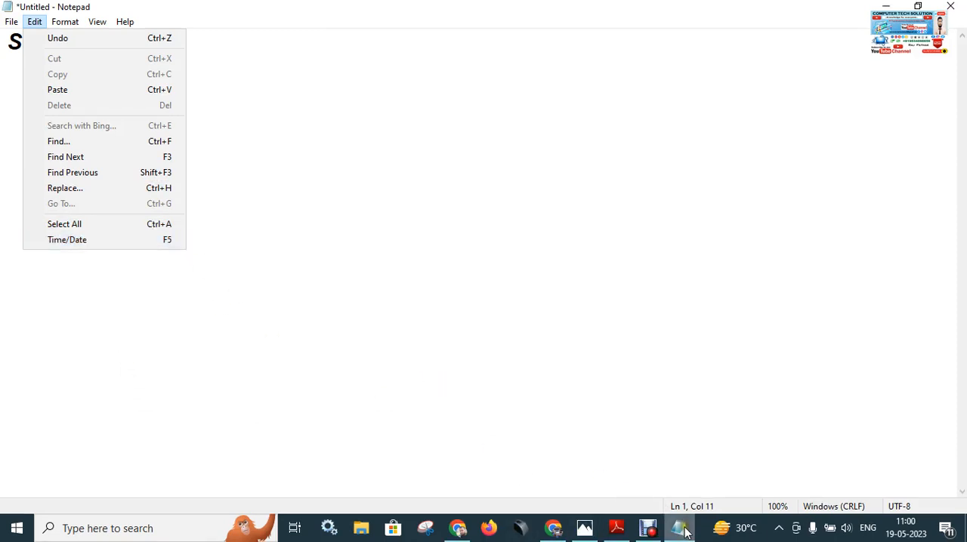
{"action": "left_click", "coordinate": [578, 529]}
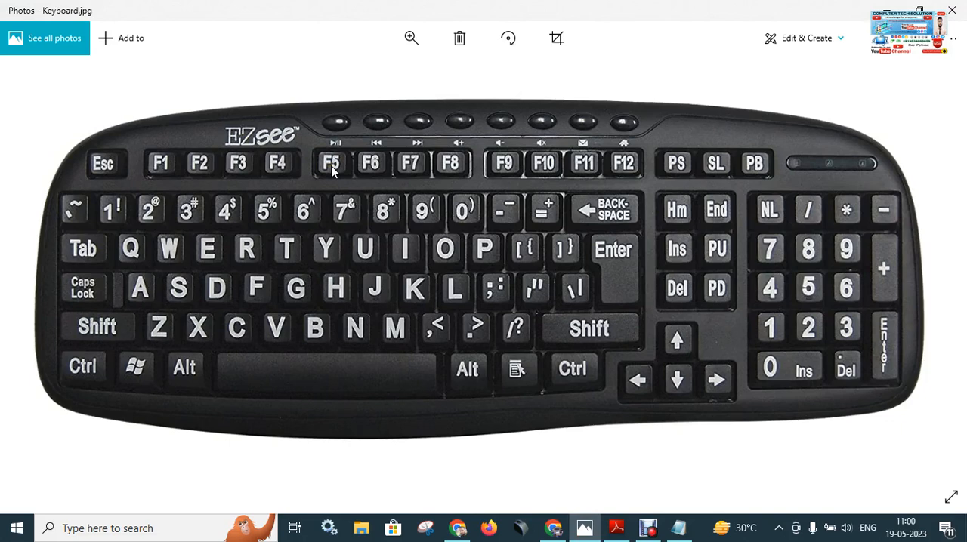
{"action": "left_click", "coordinate": [678, 528]}
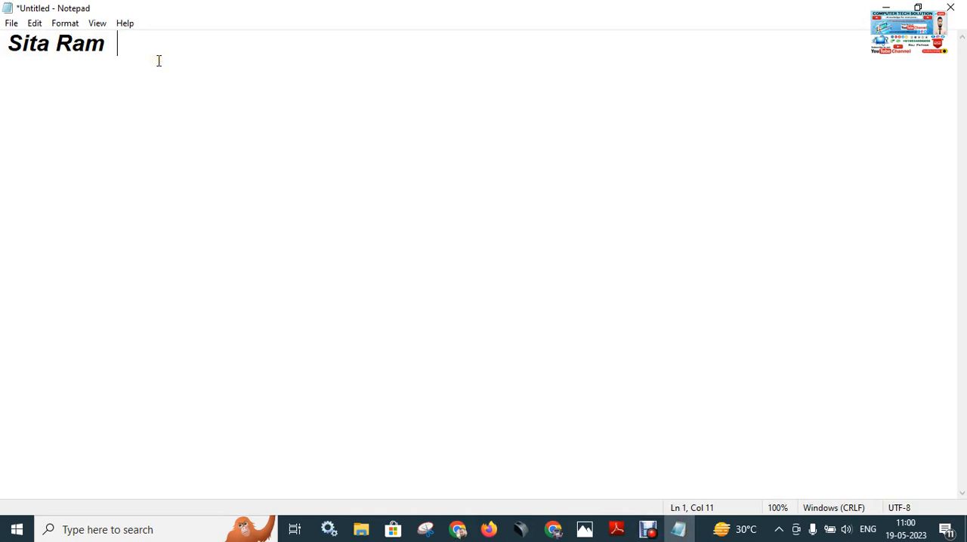
{"action": "key", "text": "F5"}
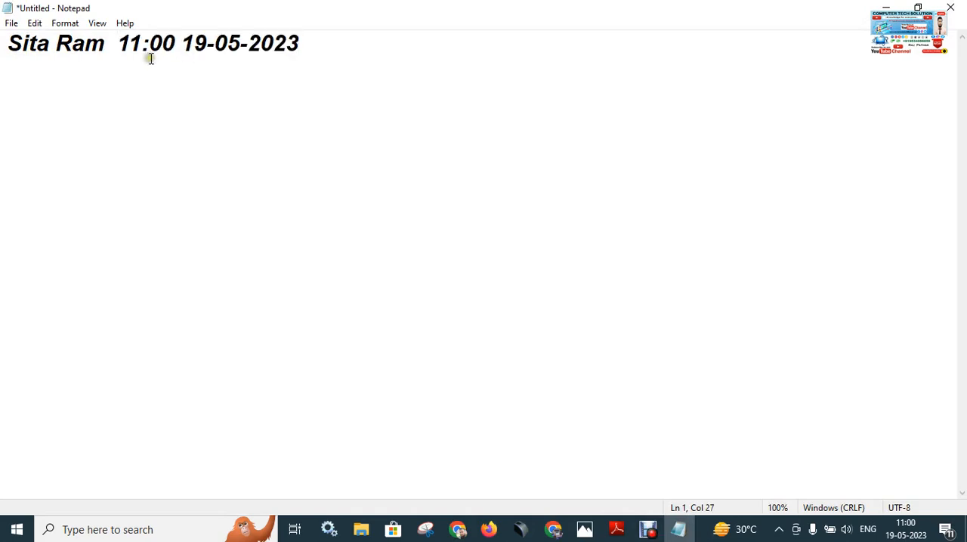
Select the inserted time and date after "Sita Ram" and delete them.
{"action": "left_click", "coordinate": [312, 50]}
{"action": "left_click_drag", "start_coordinate": [312, 50], "coordinate": [123, 70]}
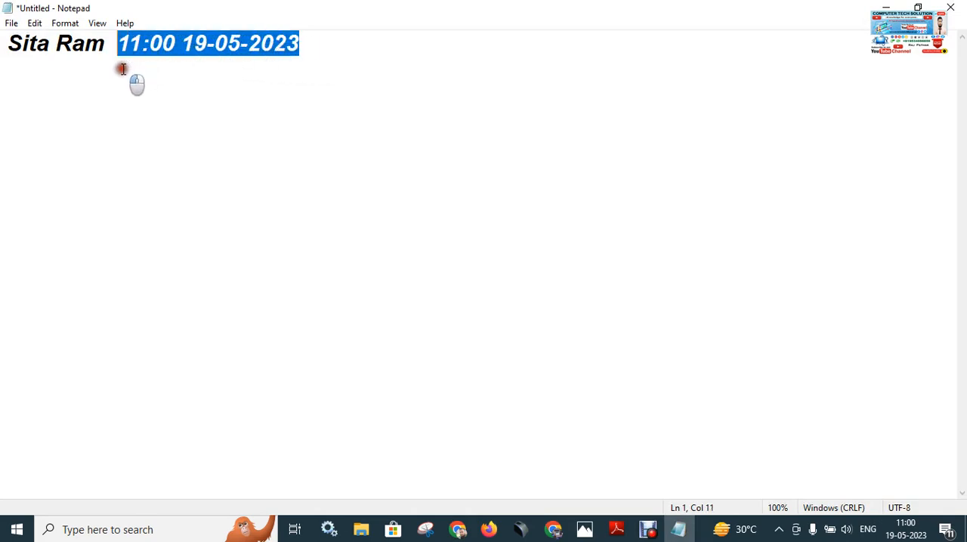
{"action": "key", "text": "BackSpace"}
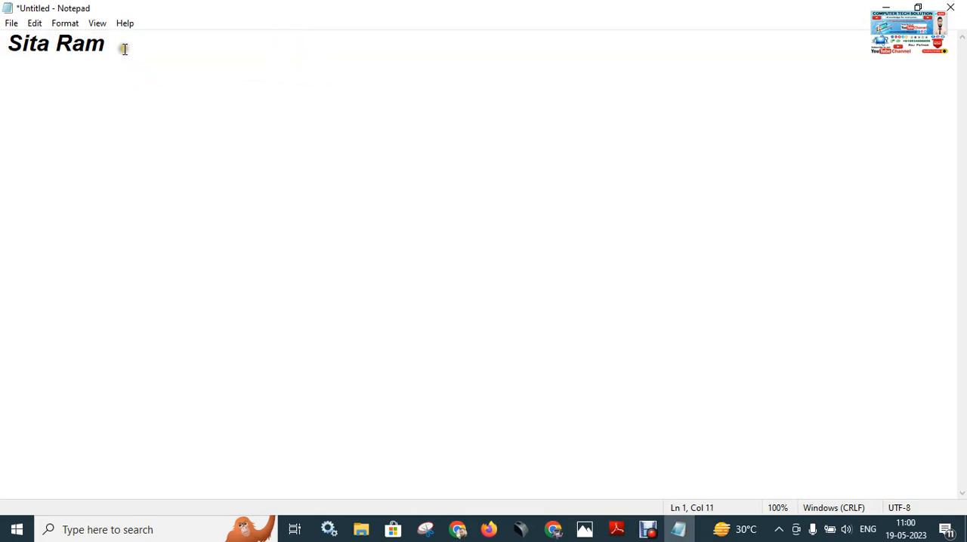
Practise selecting the "Sita Ram" text, and delete the document's whole content.
{"action": "left_click_drag", "start_coordinate": [124, 45], "coordinate": [2, 39]}
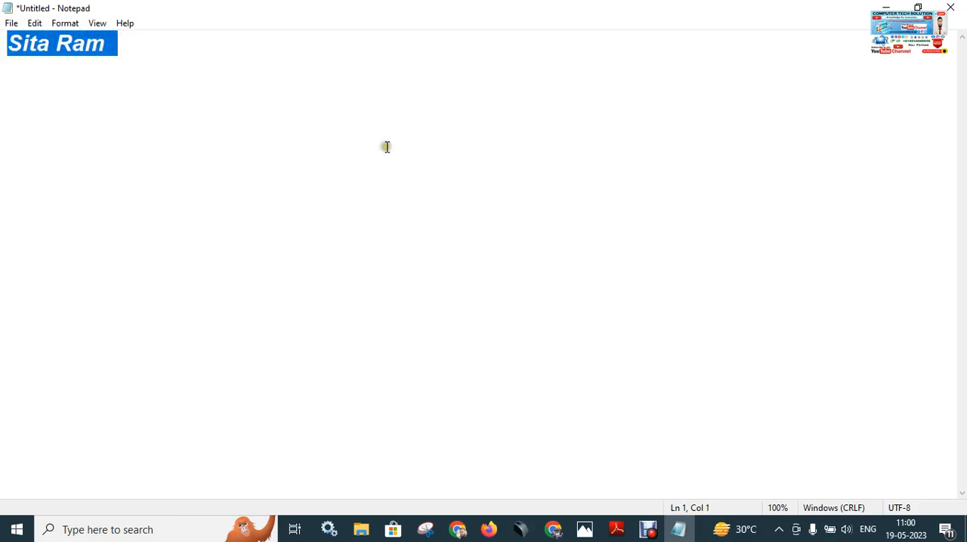
{"action": "left_click", "coordinate": [209, 75]}
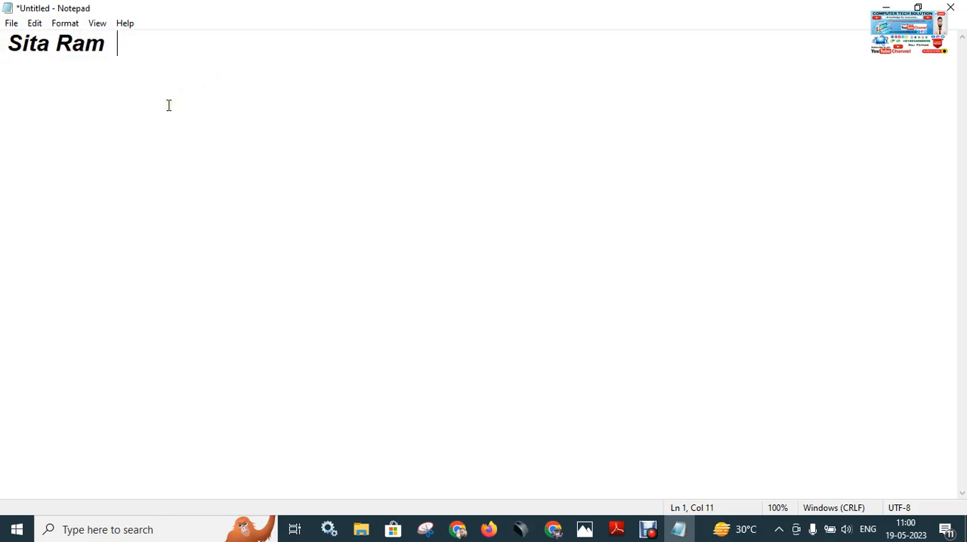
{"action": "key", "text": "ctrl+a"}
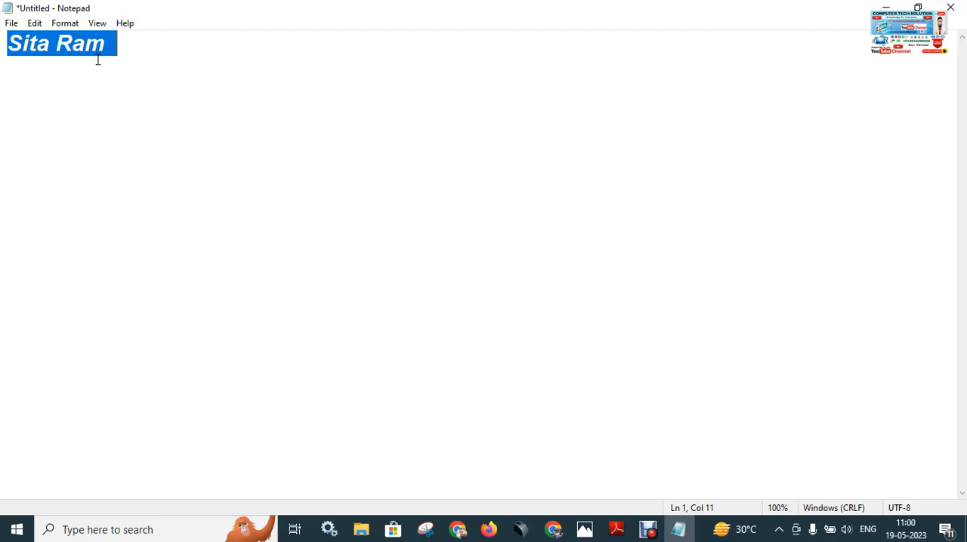
{"action": "key", "text": "Delete"}
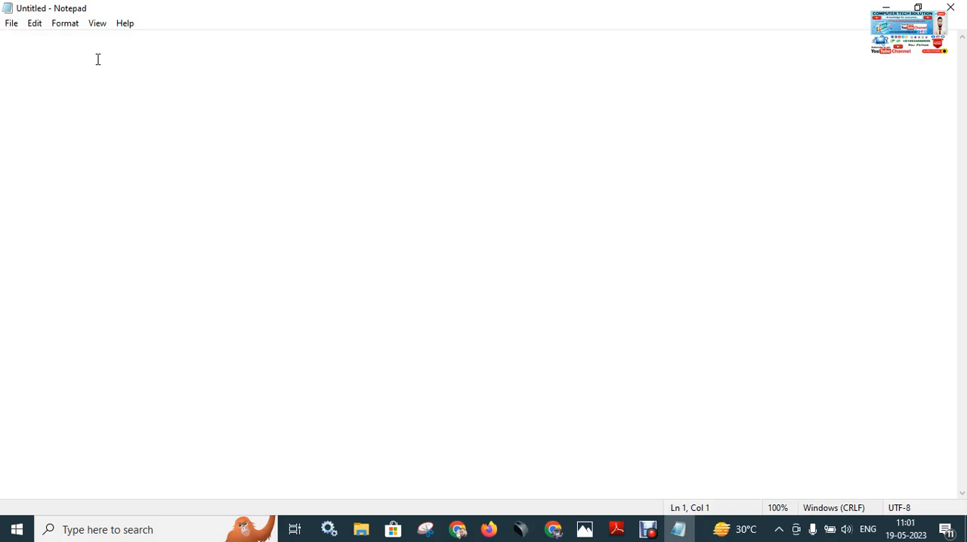
Undo the deletion of the content and remove the time and date following "Sita Ram".
{"action": "key", "text": "ctrl+z"}
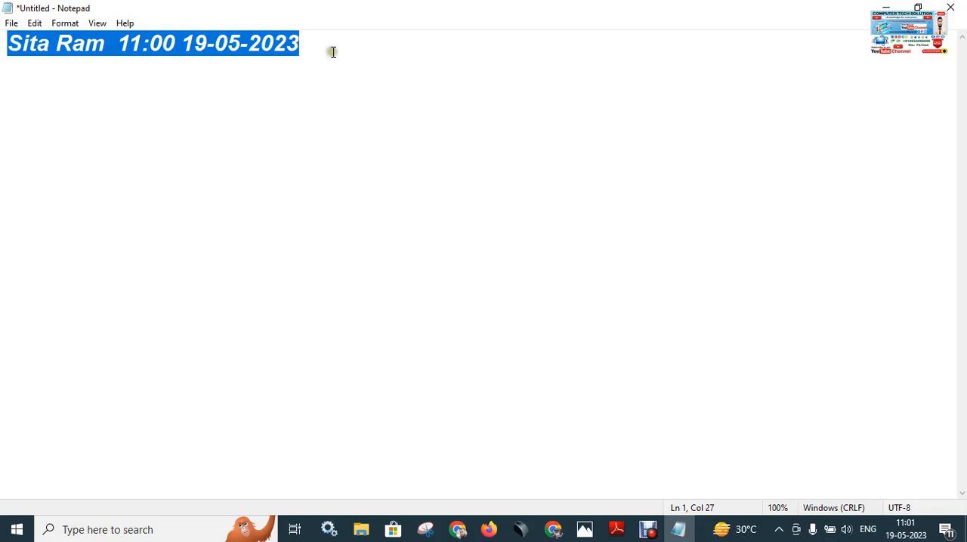
{"action": "left_click_drag", "start_coordinate": [330, 50], "coordinate": [114, 53]}
{"action": "key", "text": "Delete"}
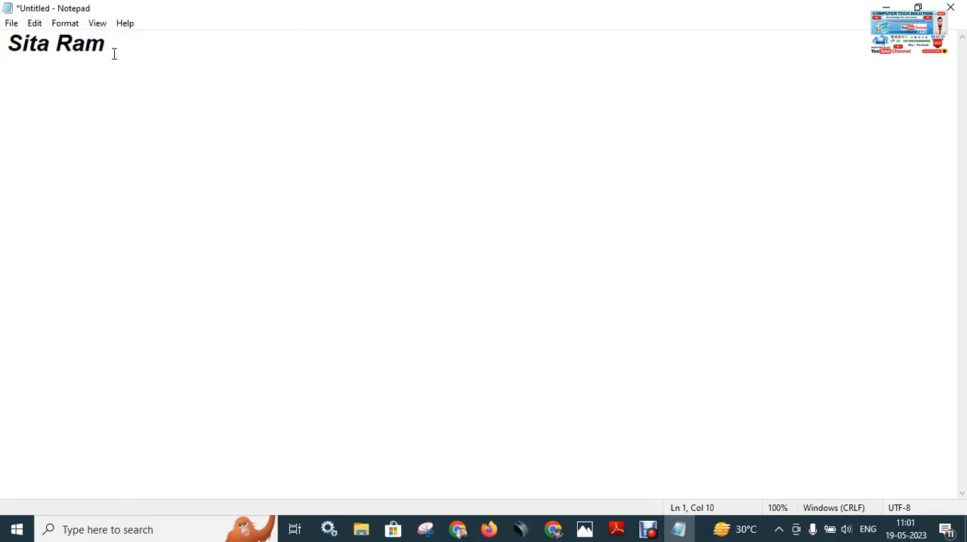
Select all of the text, clear the selection, and review the shortcuts listed for the editing commands.
{"action": "key", "text": "ctrl+a"}
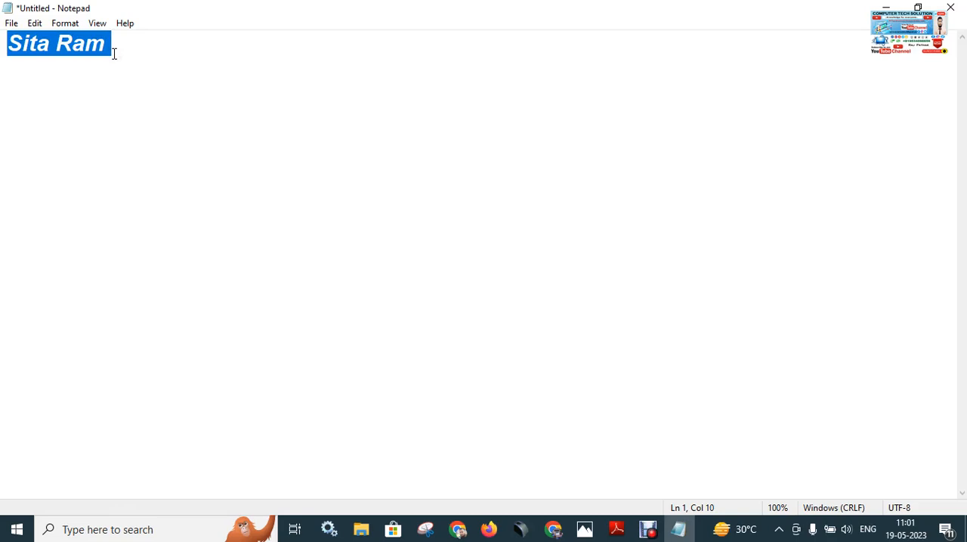
{"action": "left_click", "coordinate": [114, 53]}
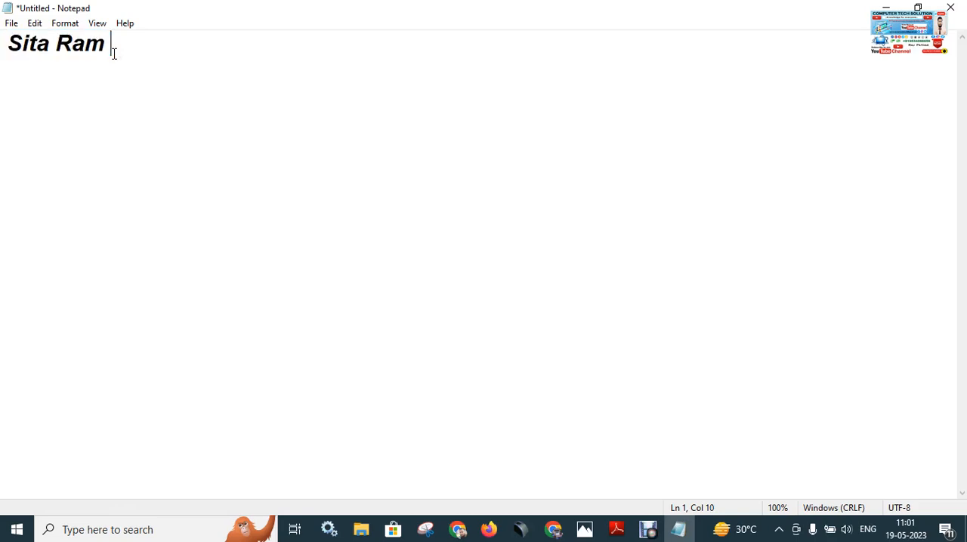
{"action": "left_click", "coordinate": [35, 23]}
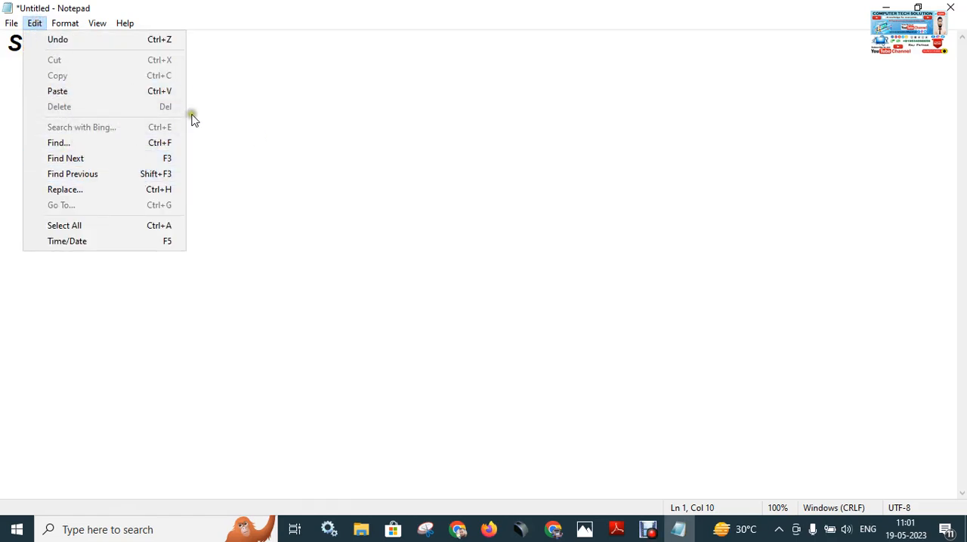
{"action": "left_click", "coordinate": [272, 86]}
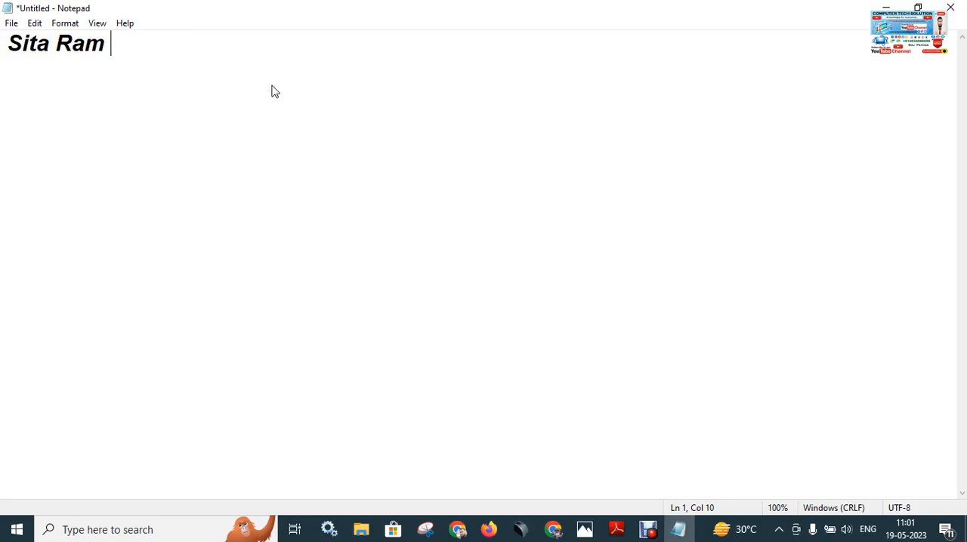
Paste the copied "Sita Ram" text repeatedly after the existing text until it fills about fifteen lines.
{"action": "key", "text": "ctrl+v"}
{"action": "key", "text": "ctrl+v"}
{"action": "key", "text": "ctrl+v"}
{"action": "key", "text": "ctrl+v"}
{"action": "key", "text": "ctrl+v"}
{"action": "key", "text": "ctrl+v"}
{"action": "key", "text": "ctrl+v"}
{"action": "key", "text": "ctrl+v"}
{"action": "key", "text": "ctrl+v"}
{"action": "key", "text": "ctrl+v"}
{"action": "key", "text": "ctrl+v"}
{"action": "key", "text": "ctrl+v"}
{"action": "key", "text": "ctrl+v"}
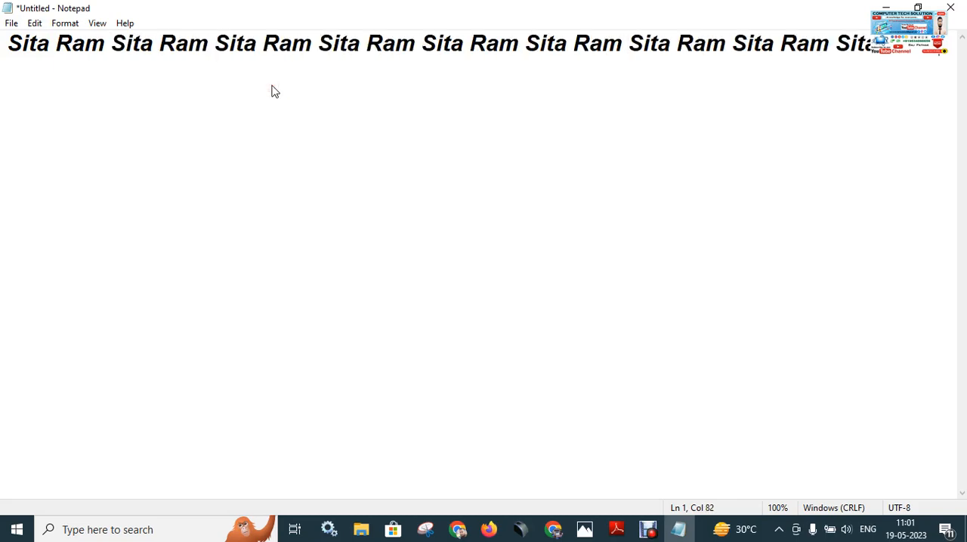
{"action": "key", "text": "ctrl+v"}
{"action": "key", "text": "ctrl+v"}
{"action": "key", "text": "ctrl+v"}
{"action": "key", "text": "ctrl+v"}
{"action": "key", "text": "ctrl+v"}
{"action": "key", "text": "ctrl+v"}
{"action": "key", "text": "ctrl+v"}
{"action": "key", "text": "ctrl+v"}
{"action": "key", "text": "ctrl+v"}
{"action": "key", "text": "ctrl+v"}
{"action": "key", "text": "ctrl+v"}
{"action": "key", "text": "ctrl+v"}
{"action": "key", "text": "ctrl+v"}
{"action": "key", "text": "ctrl+v"}
{"action": "key", "text": "ctrl+v"}
{"action": "key", "text": "ctrl+v"}
{"action": "key", "text": "ctrl+v"}
{"action": "key", "text": "ctrl+v"}
{"action": "key", "text": "ctrl+v"}
{"action": "key", "text": "ctrl+v"}
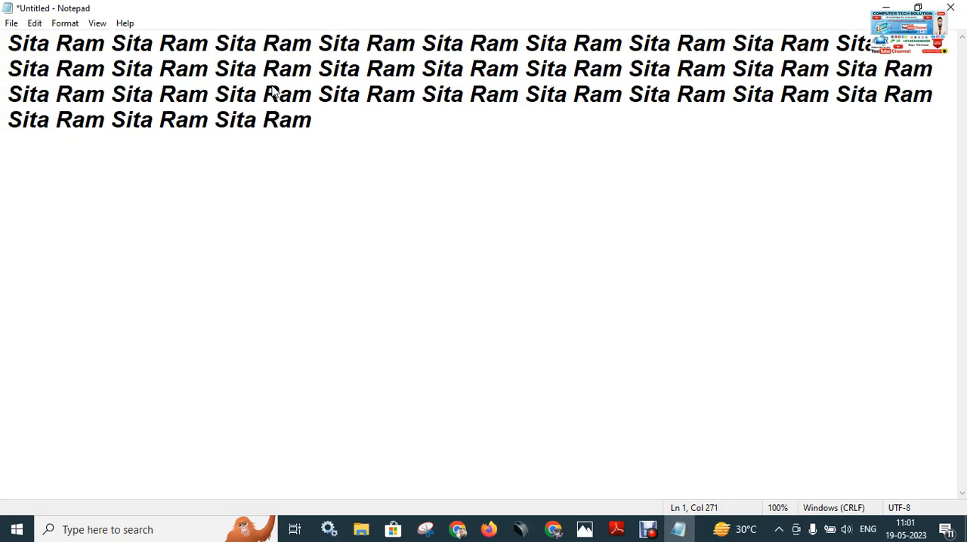
{"action": "key", "text": "ctrl+v"}
{"action": "key", "text": "ctrl+v"}
{"action": "key", "text": "ctrl+v"}
{"action": "key", "text": "ctrl+v"}
{"action": "key", "text": "ctrl+v"}
{"action": "key", "text": "ctrl+v"}
{"action": "key", "text": "ctrl+v"}
{"action": "key", "text": "ctrl+v"}
{"action": "key", "text": "ctrl+v"}
{"action": "key", "text": "ctrl+v"}
{"action": "key", "text": "ctrl+v"}
{"action": "key", "text": "ctrl+v"}
{"action": "key", "text": "ctrl+v"}
{"action": "key", "text": "ctrl+v"}
{"action": "key", "text": "ctrl+v"}
{"action": "key", "text": "ctrl+v"}
{"action": "key", "text": "ctrl+v"}
{"action": "key", "text": "ctrl+v"}
{"action": "key", "text": "ctrl+v"}
{"action": "key", "text": "ctrl+v"}
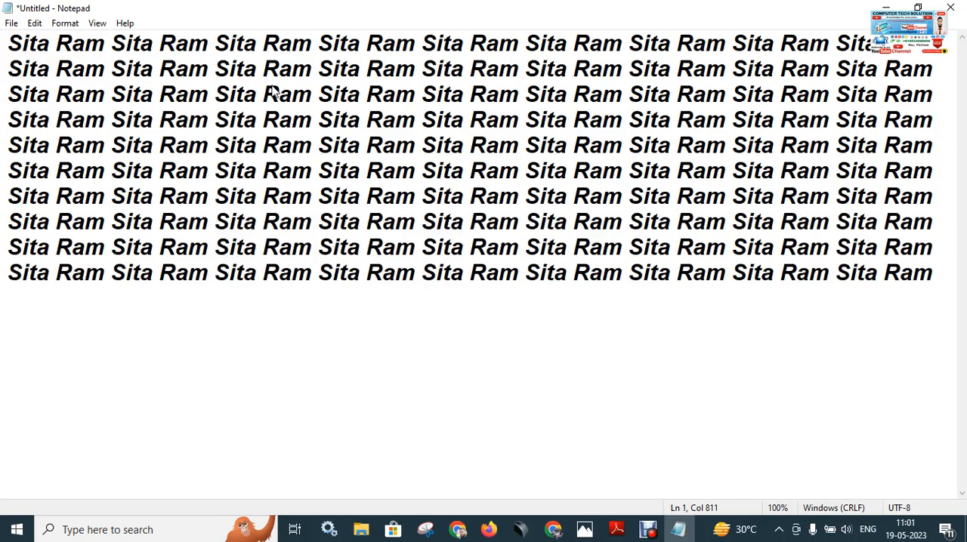
{"action": "key", "text": "ctrl+v"}
{"action": "key", "text": "ctrl+v"}
{"action": "key", "text": "ctrl+v"}
{"action": "key", "text": "ctrl+v"}
{"action": "key", "text": "ctrl+v"}
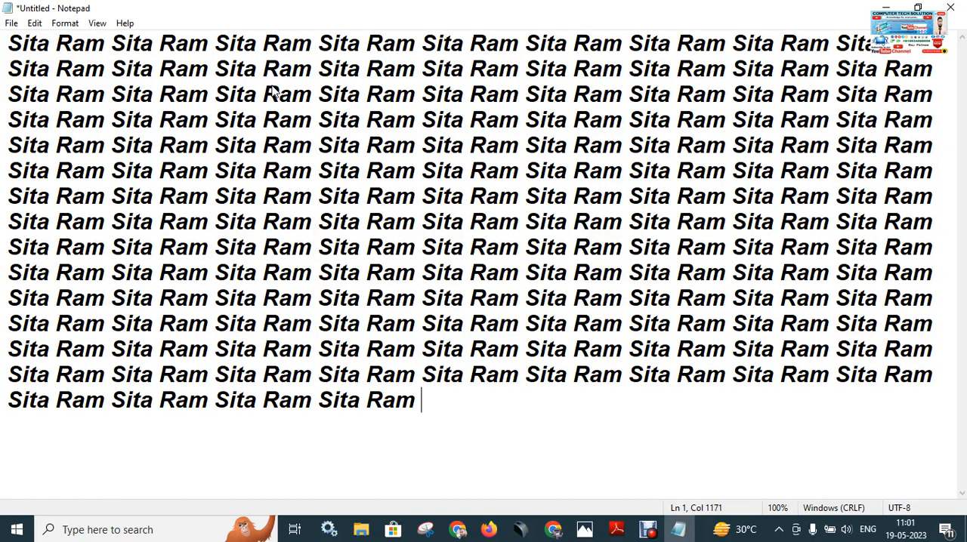
Check the Select All shortcut among the editing commands and select the whole document's text.
{"action": "left_click", "coordinate": [35, 22]}
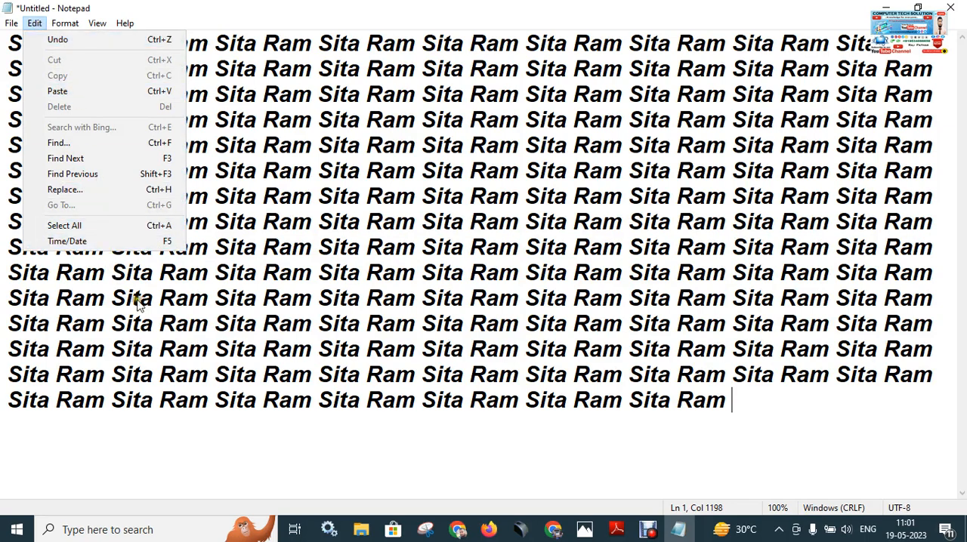
{"action": "left_click", "coordinate": [362, 372]}
{"action": "key", "text": "ctrl+a"}
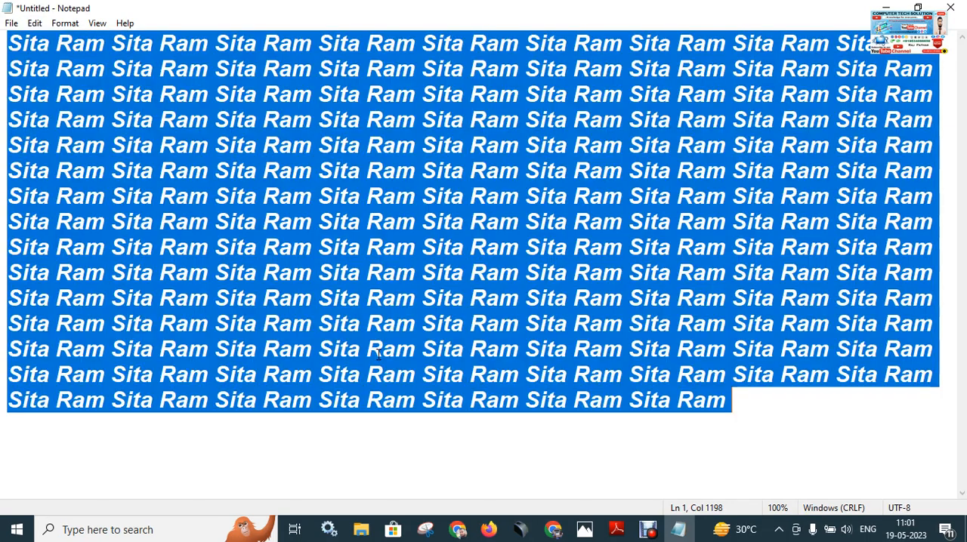
Switch to Notepad shortcut.pdf in Adobe Reader, read through the whole shortcut keys list, and return to Notepad.
{"action": "left_click", "coordinate": [615, 529]}
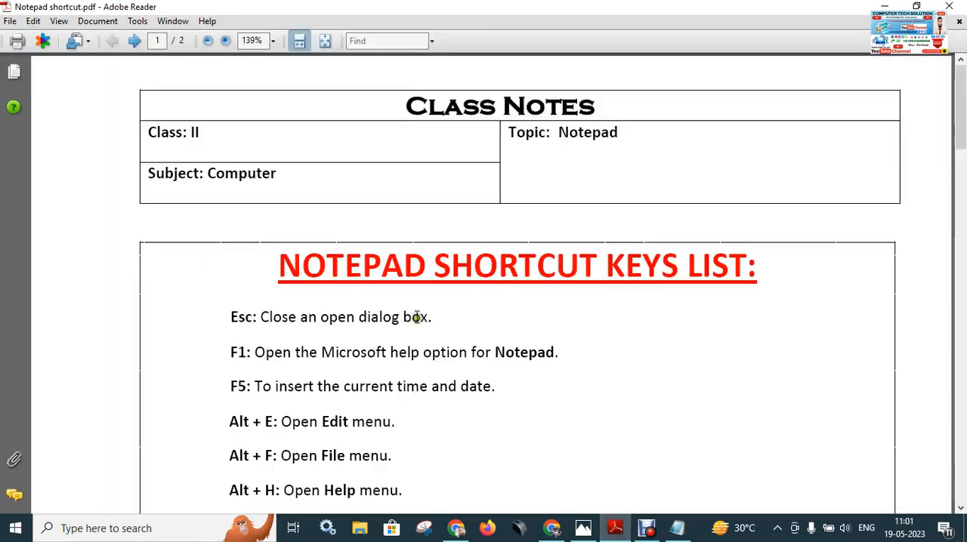
{"action": "scroll", "coordinate": [602, 288], "scroll_direction": "down", "scroll_amount": 2}
{"action": "scroll", "coordinate": [602, 287], "scroll_direction": "up", "scroll_amount": 2}
{"action": "scroll", "coordinate": [602, 287], "scroll_direction": "down", "scroll_amount": 4}
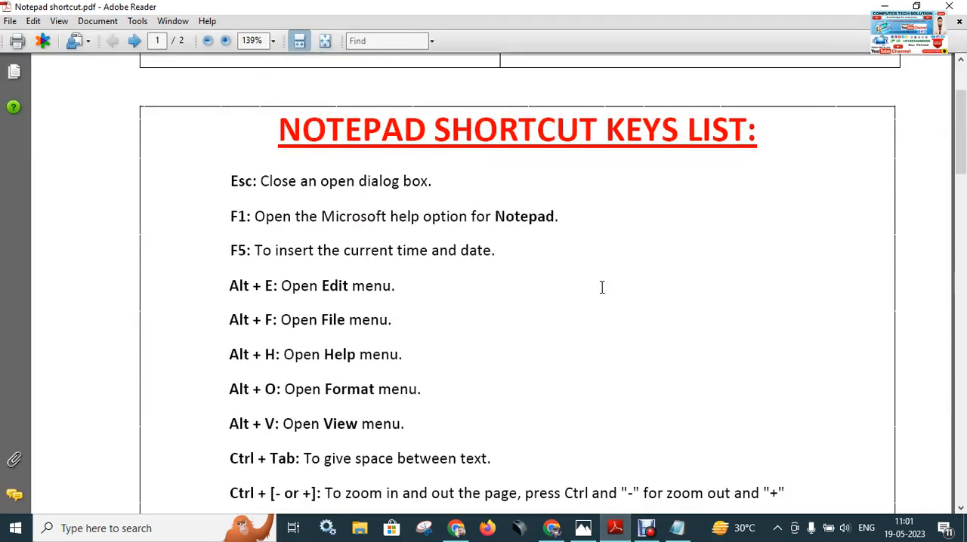
{"action": "scroll", "coordinate": [316, 194], "scroll_direction": "down", "scroll_amount": 2}
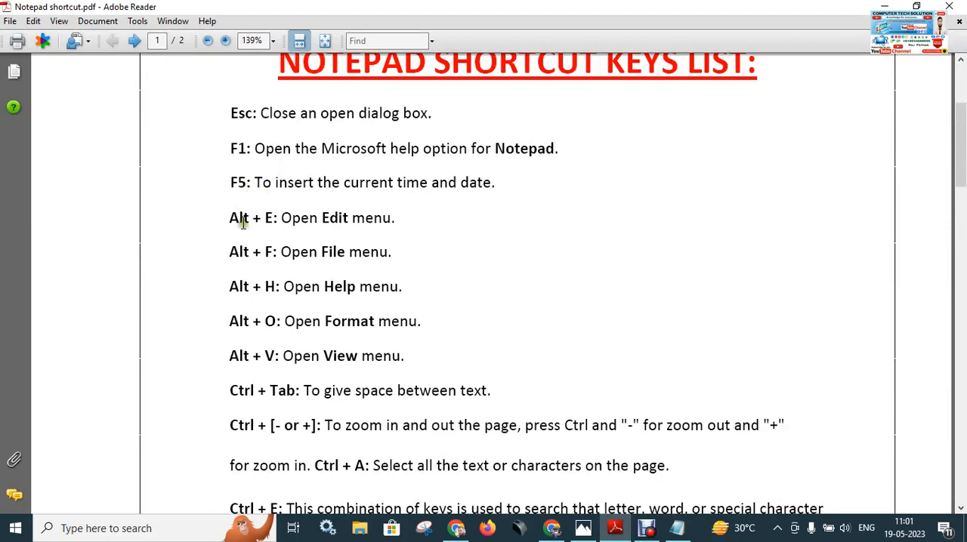
{"action": "scroll", "coordinate": [259, 257], "scroll_direction": "down", "scroll_amount": 5}
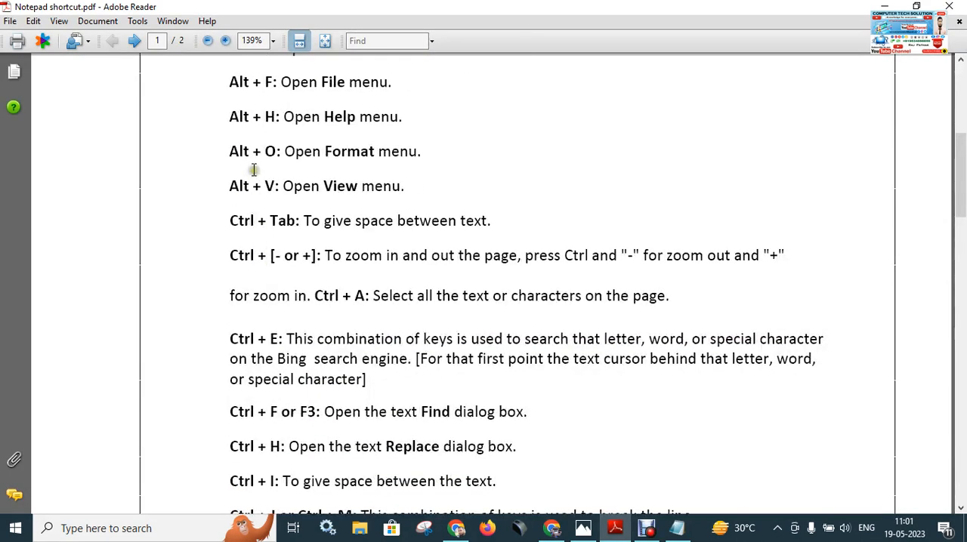
{"action": "scroll", "coordinate": [279, 159], "scroll_direction": "down", "scroll_amount": 4}
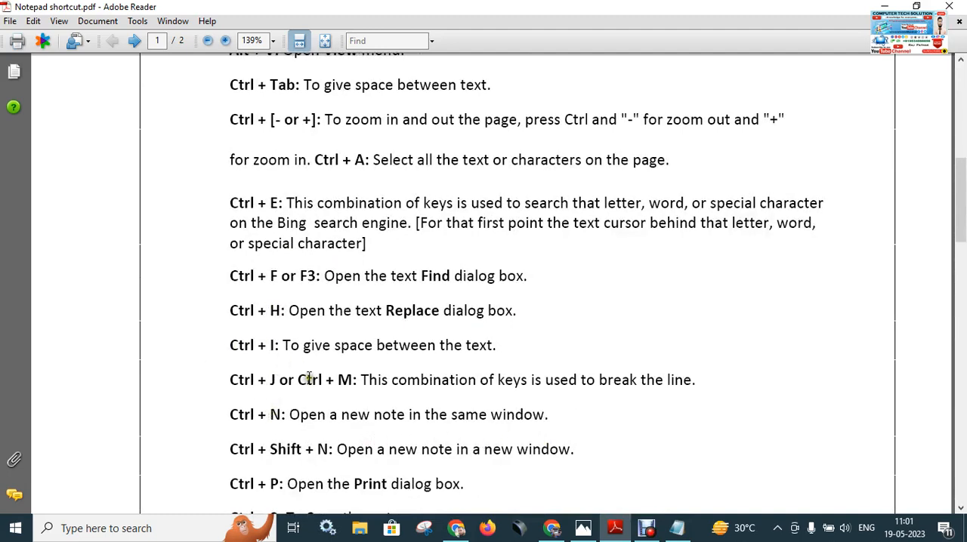
{"action": "scroll", "coordinate": [290, 288], "scroll_direction": "down", "scroll_amount": 2}
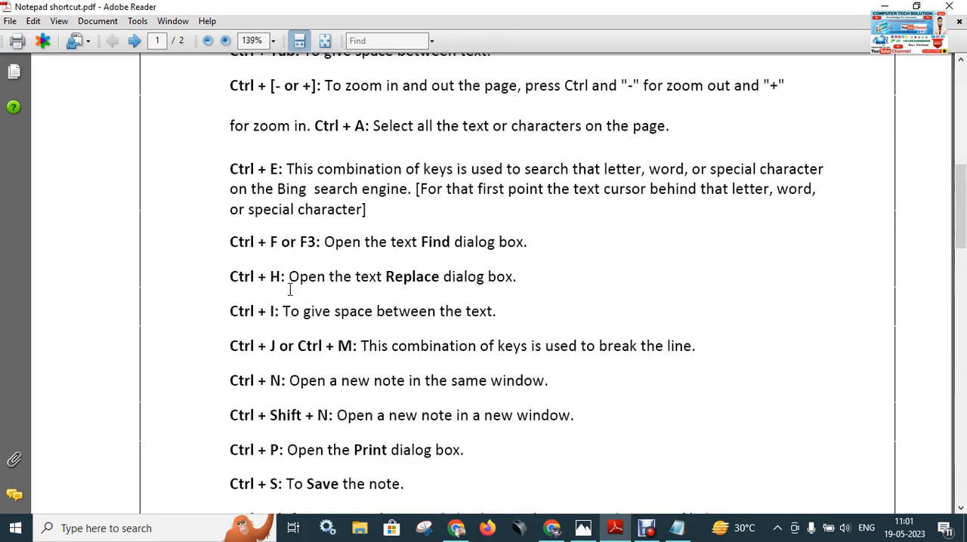
{"action": "scroll", "coordinate": [294, 447], "scroll_direction": "down", "scroll_amount": 1}
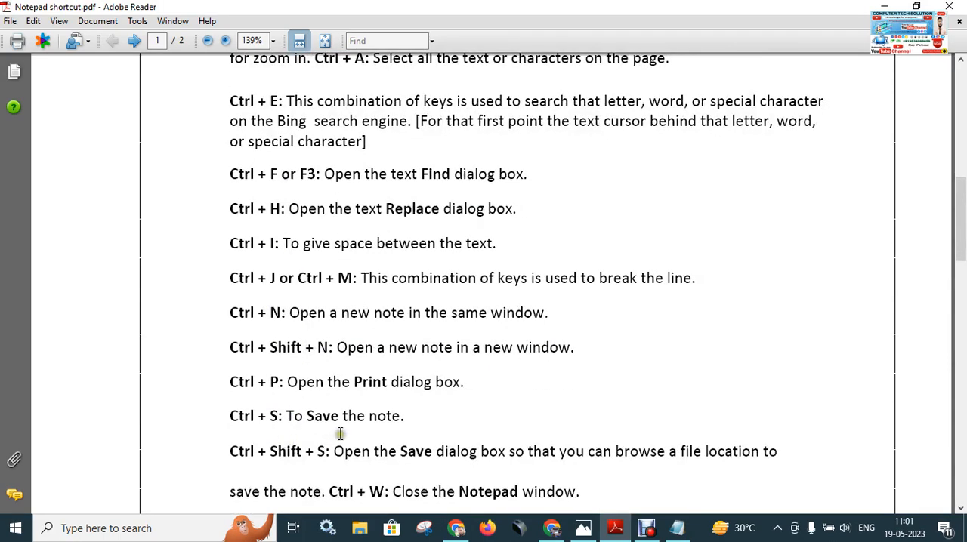
{"action": "scroll", "coordinate": [342, 446], "scroll_direction": "down", "scroll_amount": 4}
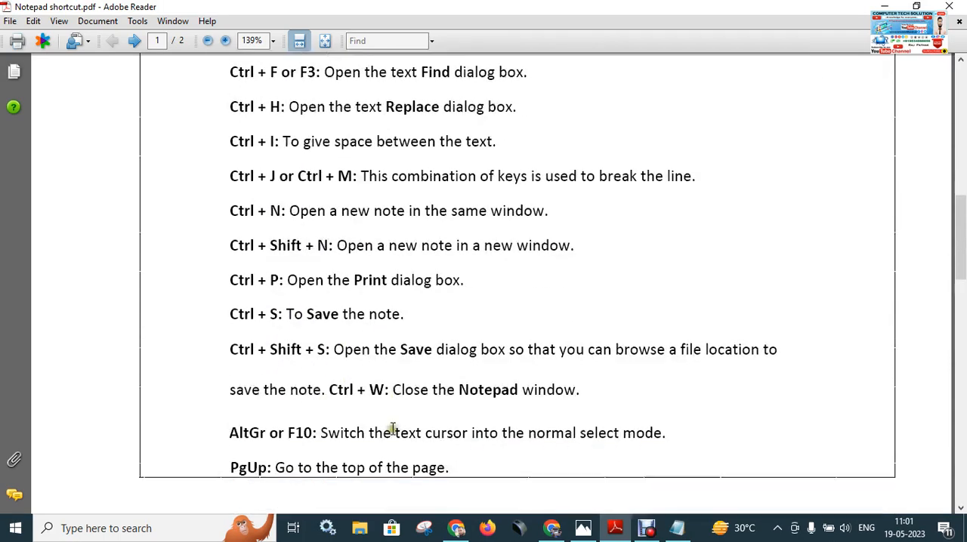
{"action": "scroll", "coordinate": [342, 402], "scroll_direction": "down", "scroll_amount": 10}
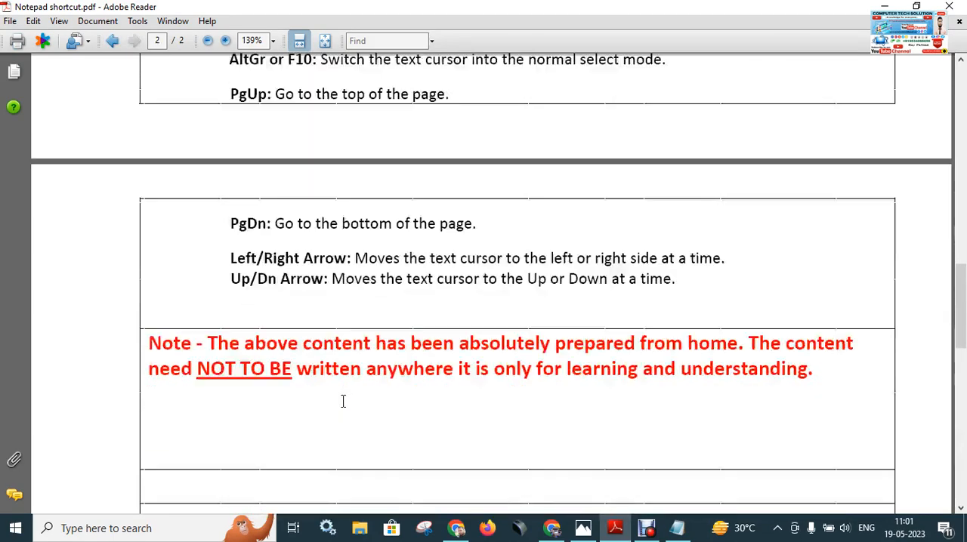
{"action": "scroll", "coordinate": [342, 401], "scroll_direction": "up", "scroll_amount": 10}
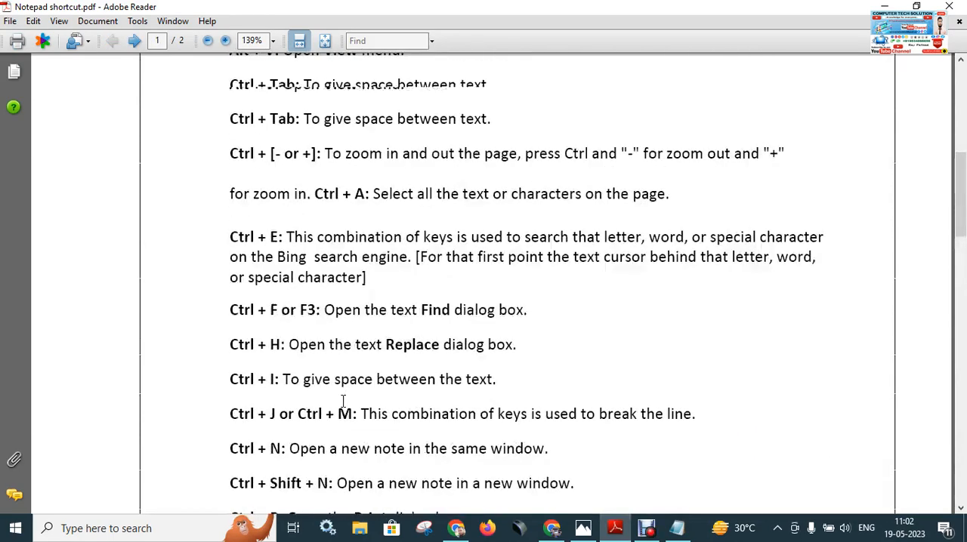
{"action": "scroll", "coordinate": [342, 402], "scroll_direction": "up", "scroll_amount": 7}
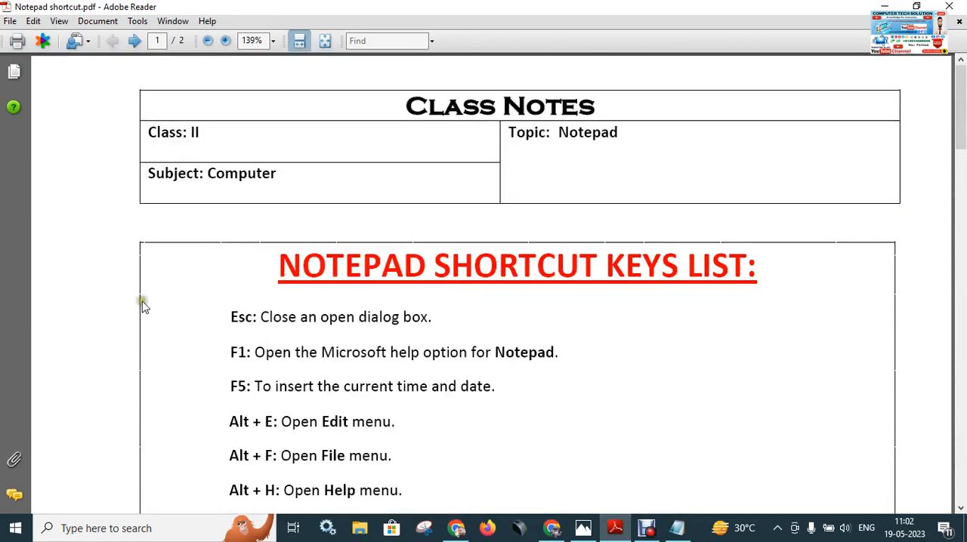
{"action": "left_click", "coordinate": [890, 6]}
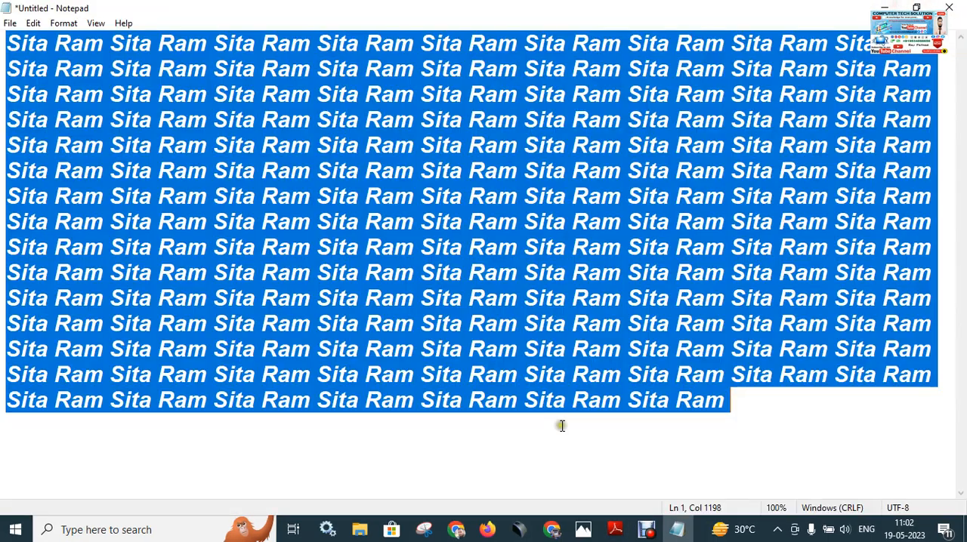
Select all the repeated "Sita Ram" text from its end to its beginning and delete it.
{"action": "left_click", "coordinate": [602, 420]}
{"action": "left_click_drag", "start_coordinate": [729, 411], "coordinate": [13, 42]}
{"action": "key", "text": "Delete"}
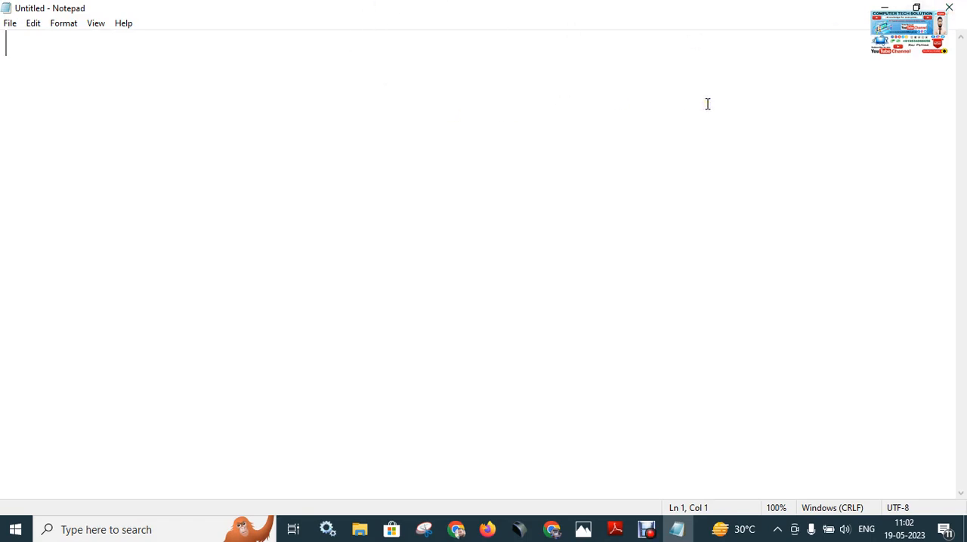
Enter a first line reading "Name:-" followed by the person's full name, and correct the wrongly capitalised letter in it.
{"action": "type", "text": "Name"}
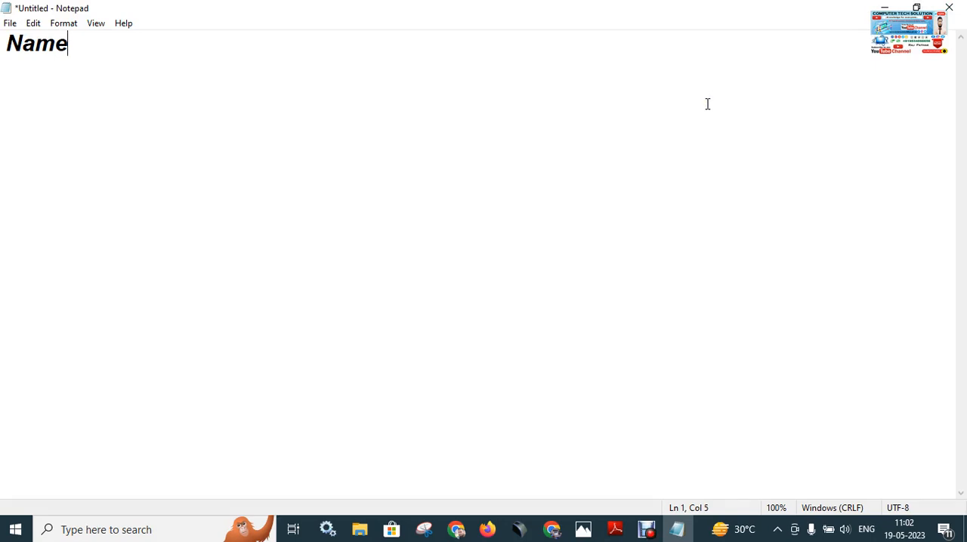
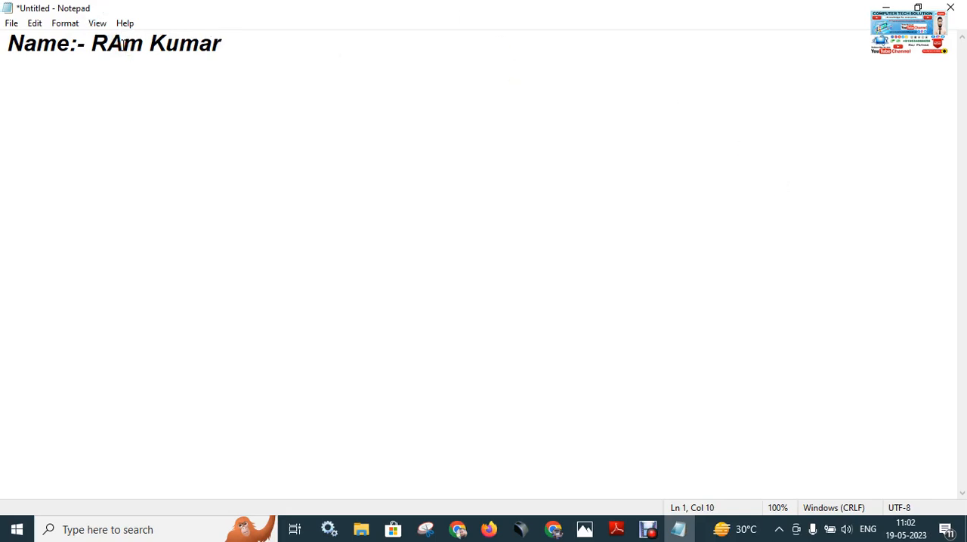
{"action": "type", "text": "a"}
{"action": "left_click", "coordinate": [294, 51]}
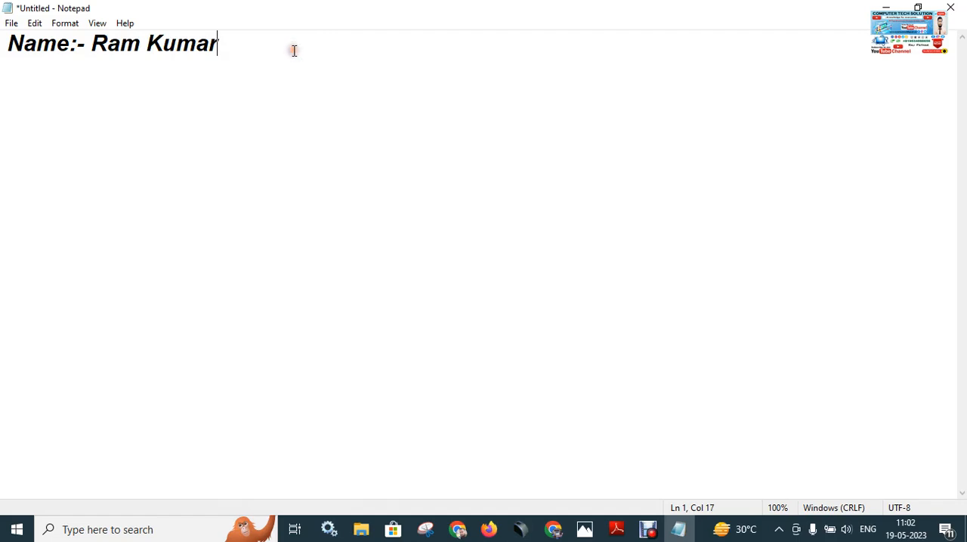
Add a second line reading "Father' NAme-" followed by the father's full name.
{"action": "key", "text": "Return"}
{"action": "type", "text": "Father"}
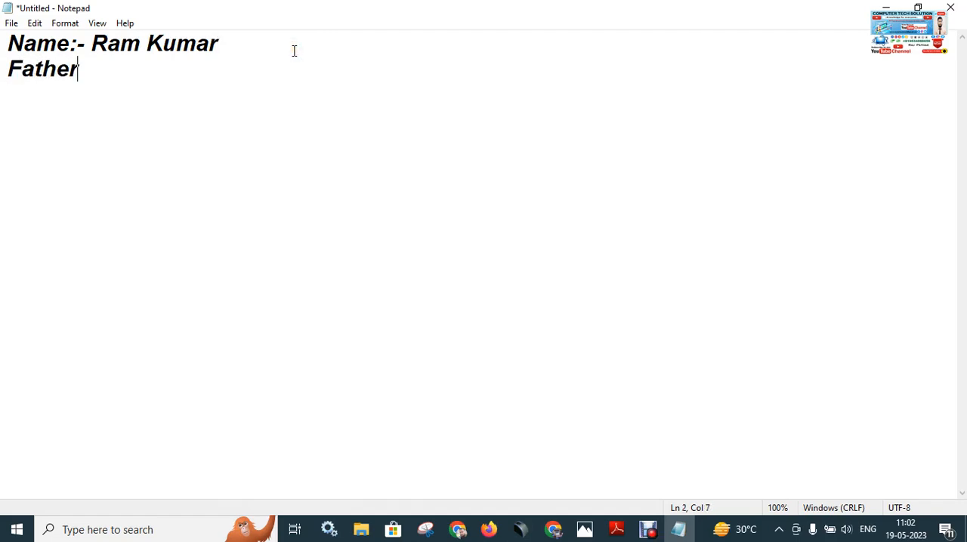
{"action": "type", "text": "' NAme"}
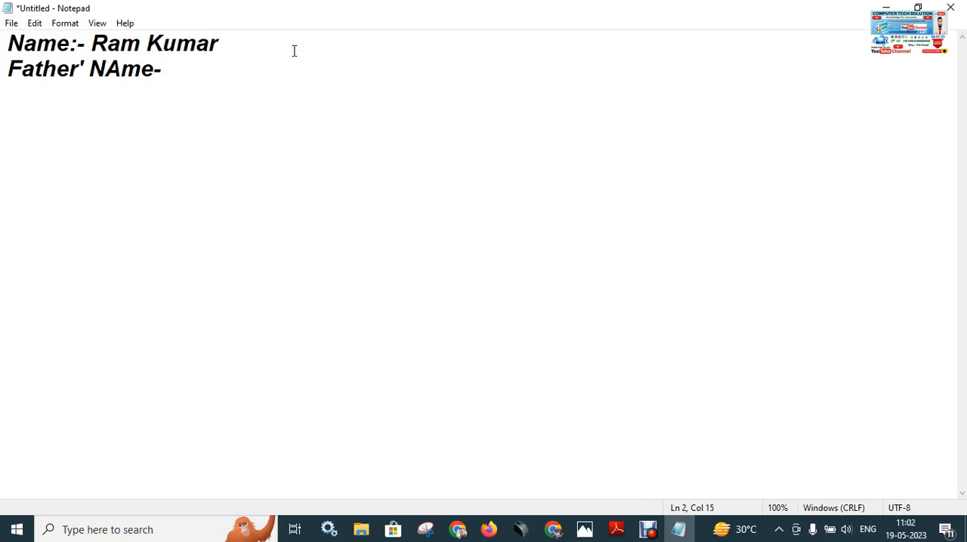
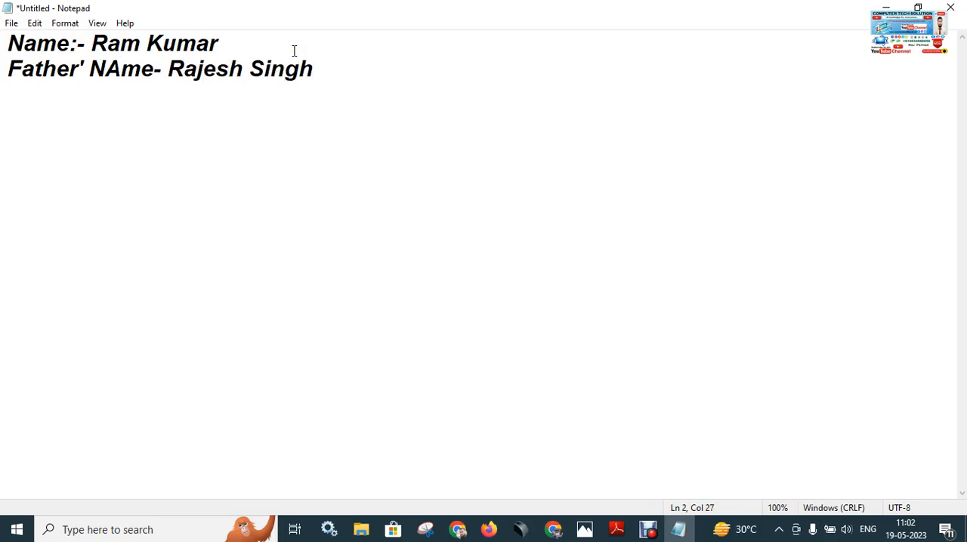
Insert two line breaks after the "N" of "NAme" and two before the surname in the first line.
{"action": "left_click", "coordinate": [108, 68]}
{"action": "key", "text": "Return"}
{"action": "key", "text": "Return"}
{"action": "left_click", "coordinate": [147, 44]}
{"action": "key", "text": "Return"}
{"action": "key", "text": "Return"}
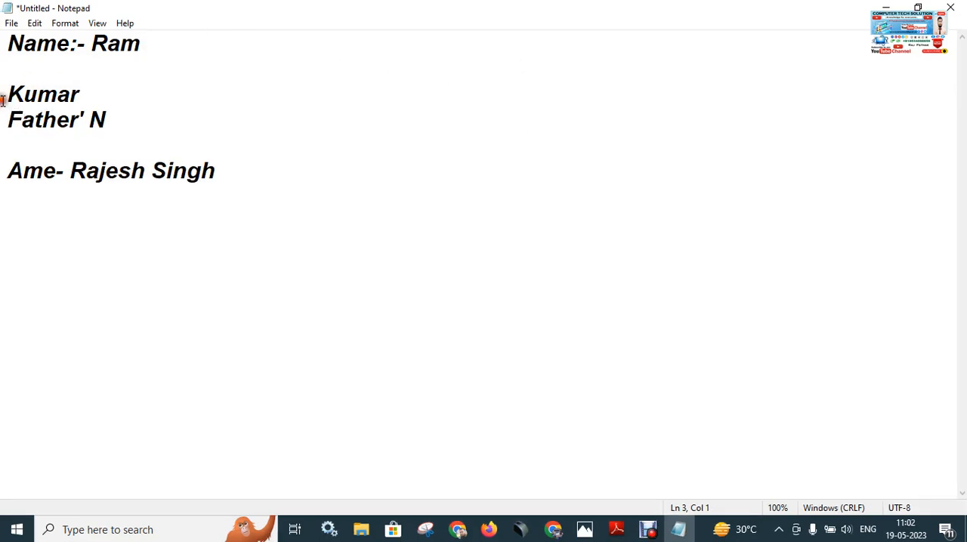
Remove the added line breaks so the name and father's name each sit on a single line again.
{"action": "key", "text": "BackSpace"}
{"action": "key", "text": "BackSpace"}
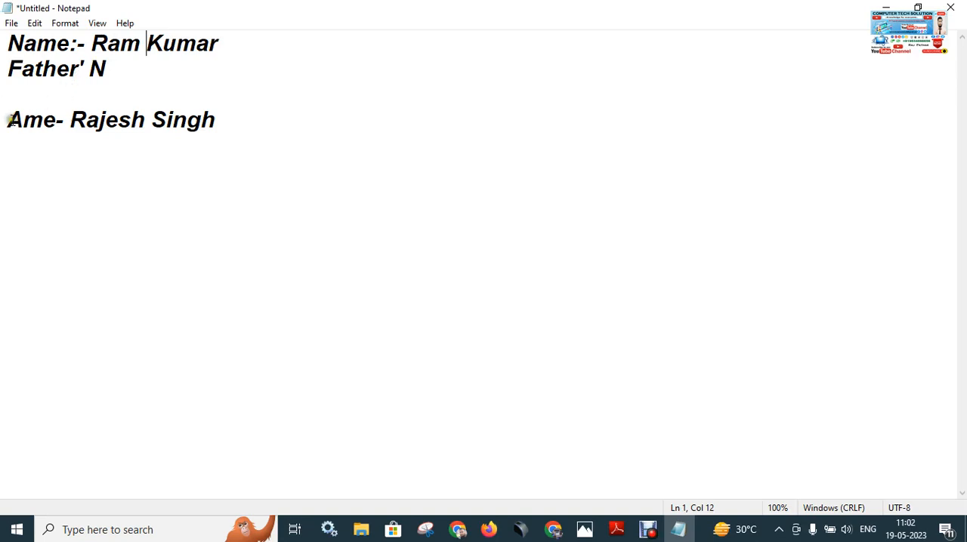
{"action": "left_click", "coordinate": [7, 120]}
{"action": "key", "text": "BackSpace"}
{"action": "key", "text": "BackSpace"}
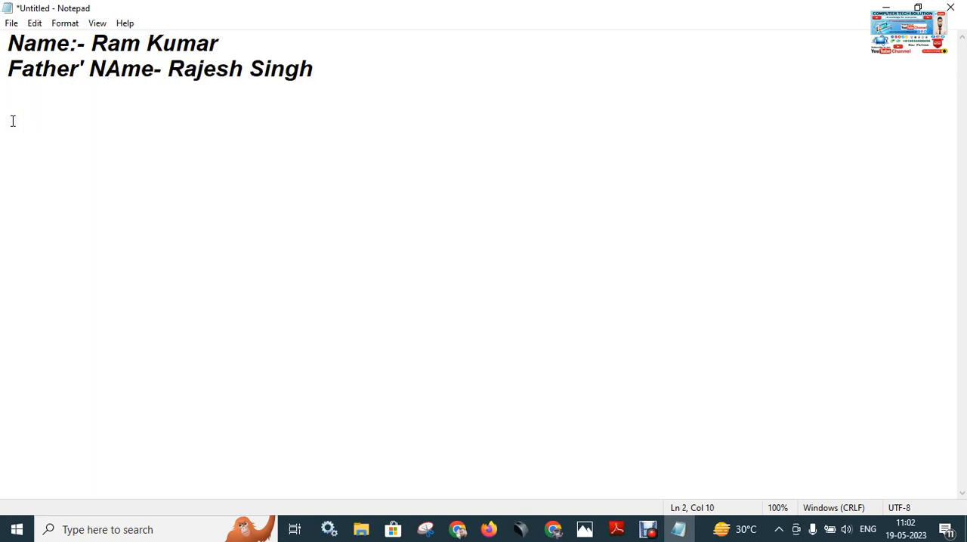
Insert two lines above the name line and enter the heading "BIO-DATA" on the first line.
{"action": "left_click", "coordinate": [6, 43]}
{"action": "key", "text": "Return"}
{"action": "key", "text": "Return"}
{"action": "left_click", "coordinate": [8, 43]}
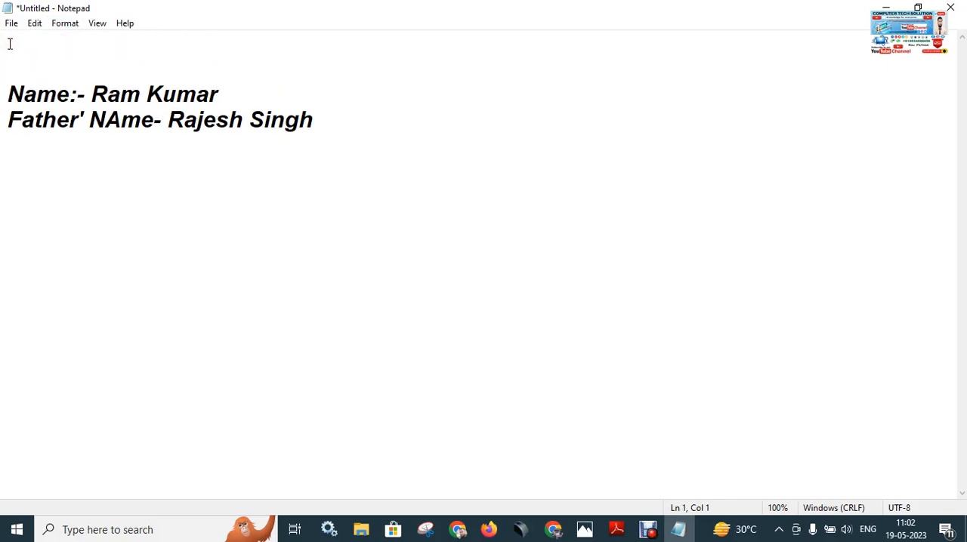
{"action": "type", "text": "BIO"}
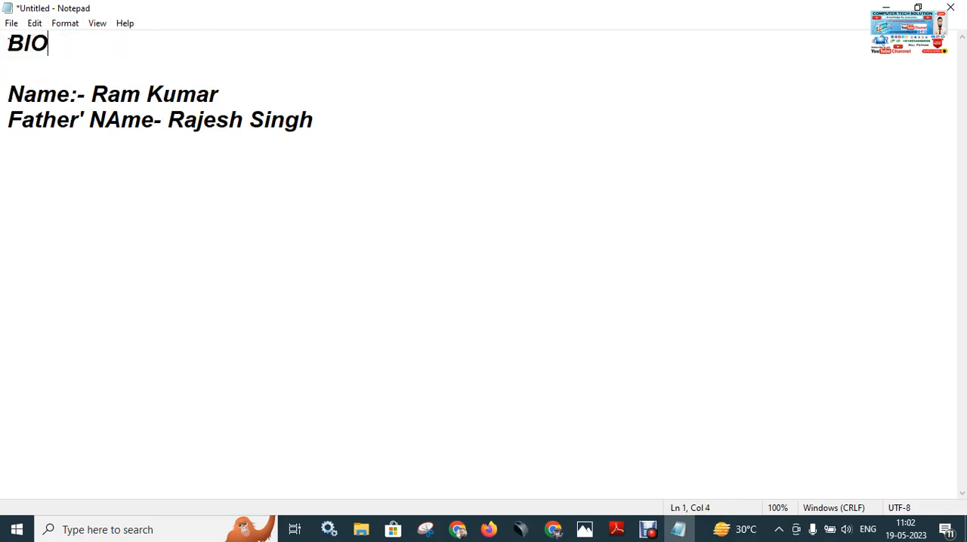
{"action": "type", "text": "-DATA"}
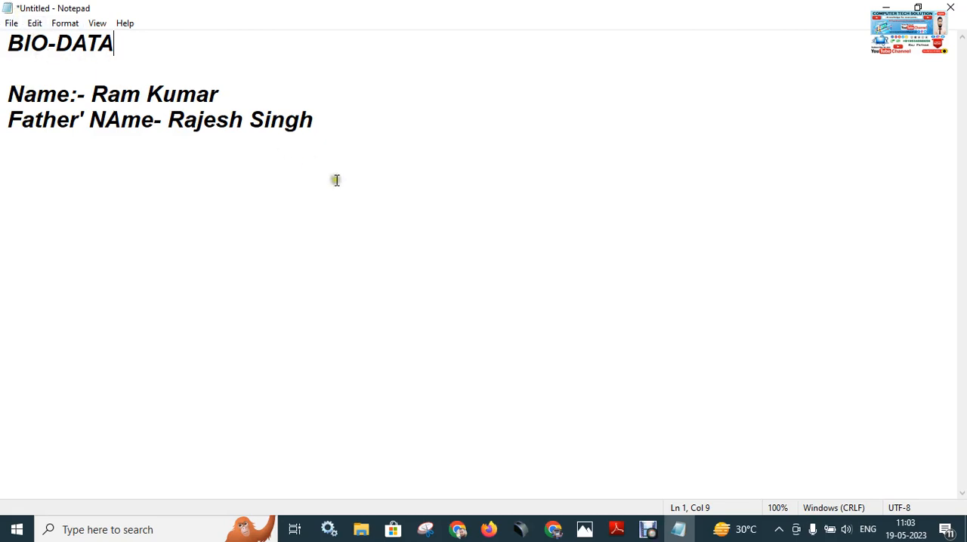
Change the text font to Blackadder ITC in Bold Oblique style at size 36.
{"action": "left_click", "coordinate": [14, 25]}
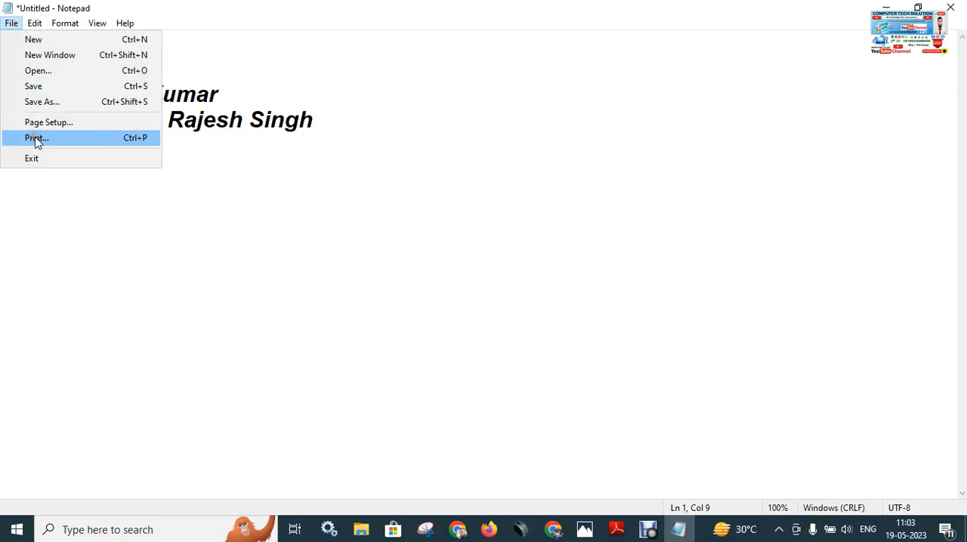
{"action": "mouse_move", "coordinate": [32, 25]}
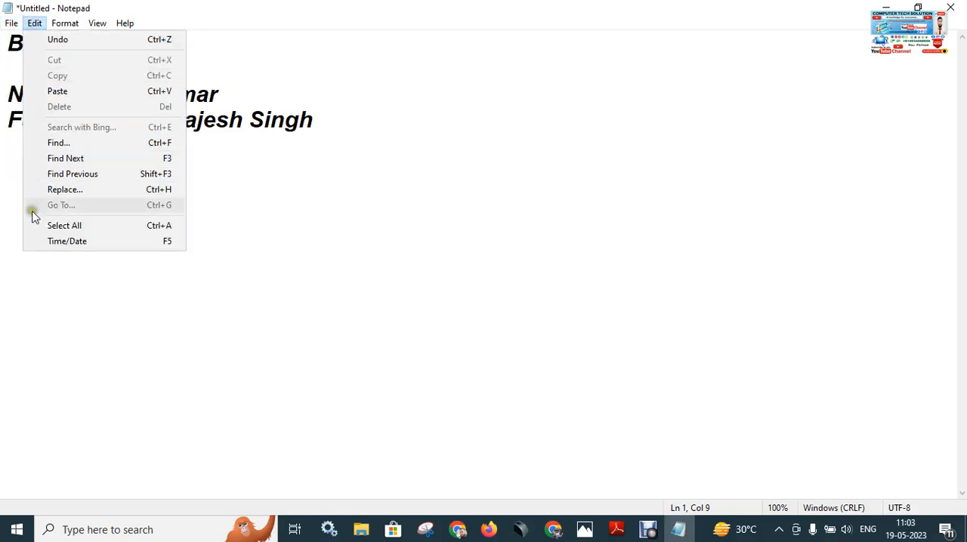
{"action": "mouse_move", "coordinate": [65, 23]}
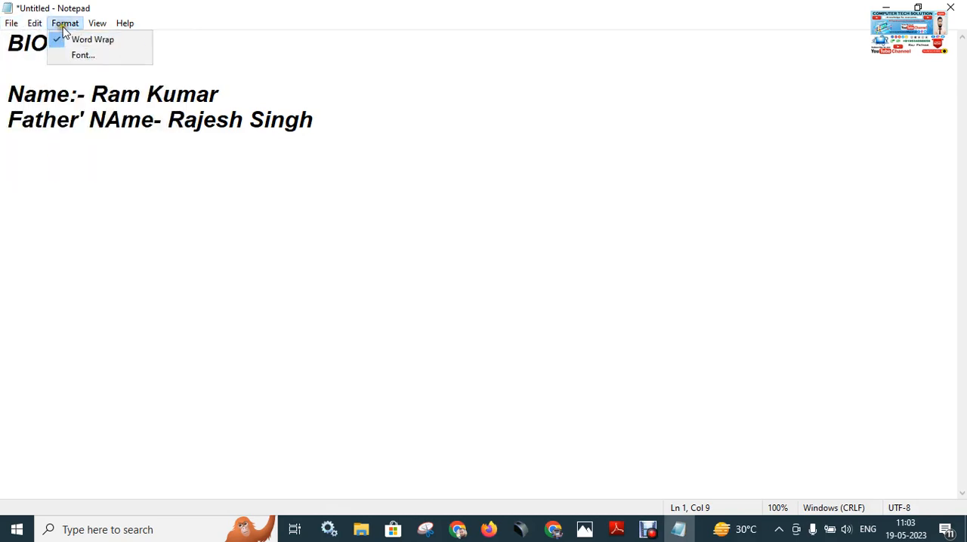
{"action": "left_click", "coordinate": [90, 60]}
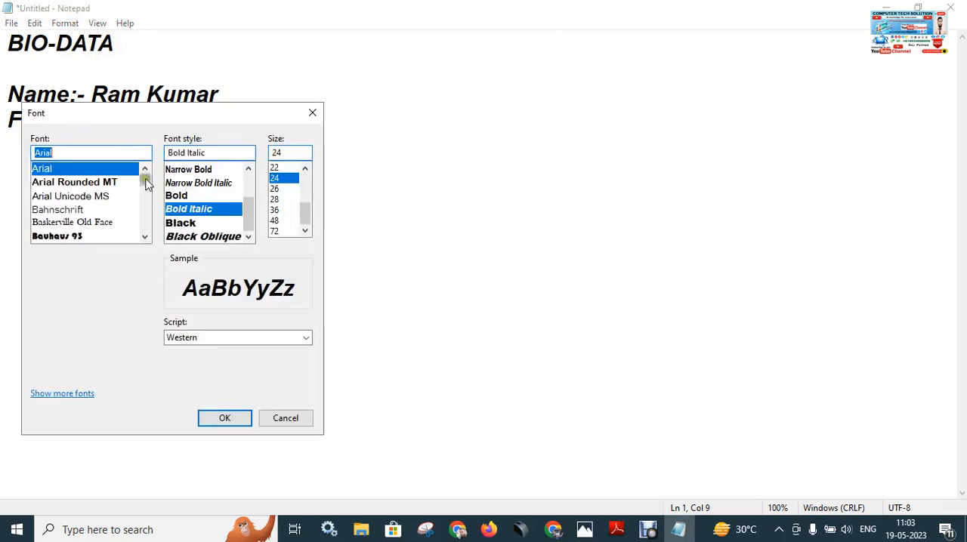
{"action": "left_click", "coordinate": [144, 236]}
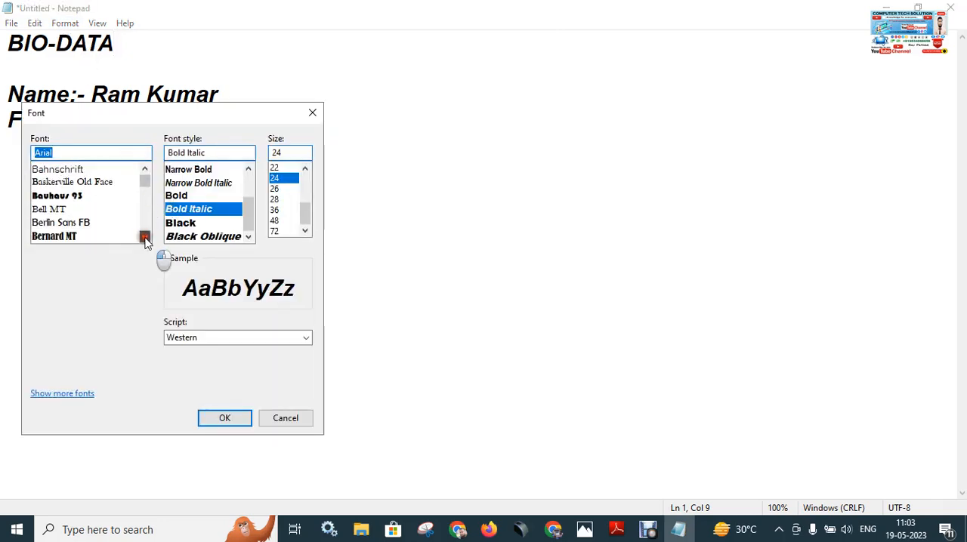
{"action": "left_click", "coordinate": [128, 210]}
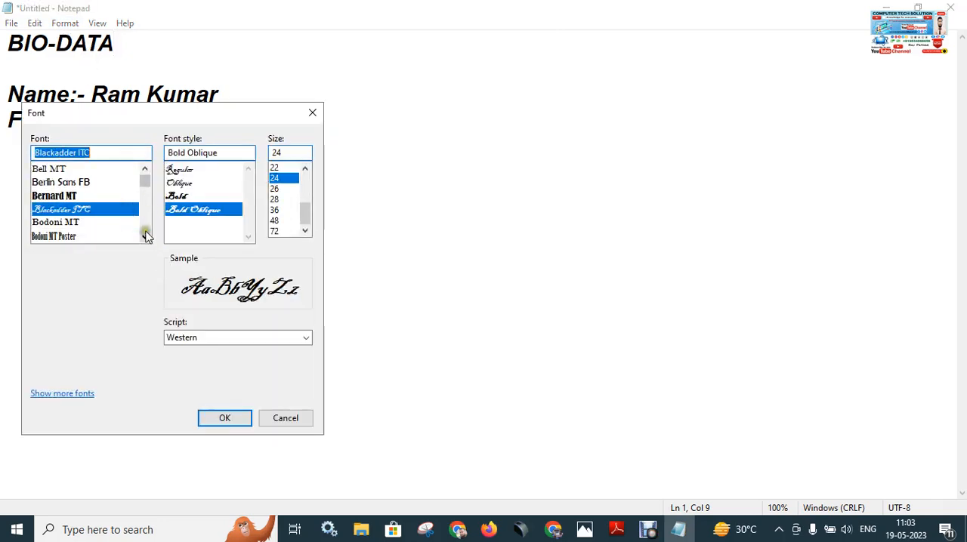
{"action": "left_click", "coordinate": [286, 211]}
{"action": "left_click", "coordinate": [237, 415]}
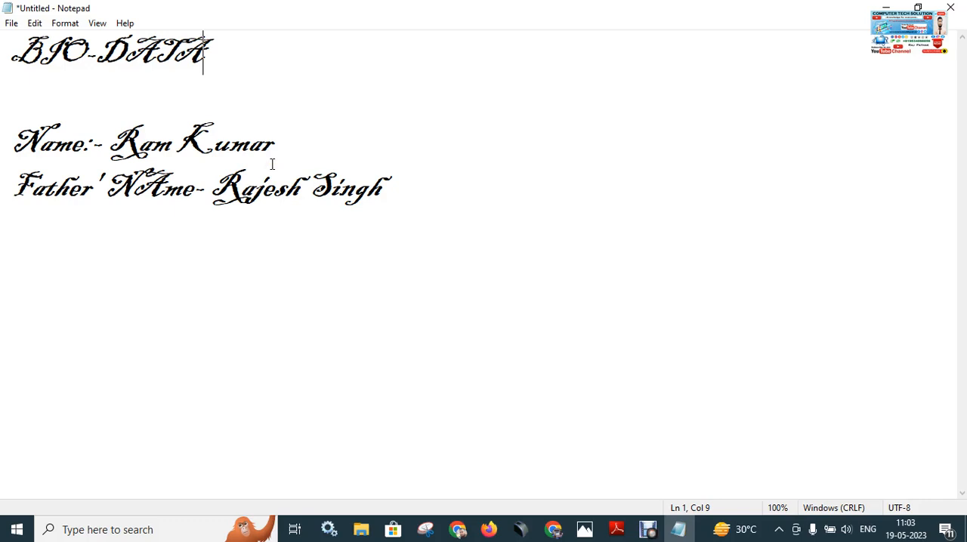
Delete characters from the end of the BIO-DATA heading and undo the deletion.
{"action": "key", "text": "BackSpace"}
{"action": "key", "text": "BackSpace"}
{"action": "key", "text": "BackSpace"}
{"action": "key", "text": "BackSpace"}
{"action": "key", "text": "BackSpace"}
{"action": "key", "text": "BackSpace"}
{"action": "key", "text": "BackSpace"}
{"action": "key", "text": "BackSpace"}
{"action": "key", "text": "ctrl+z"}
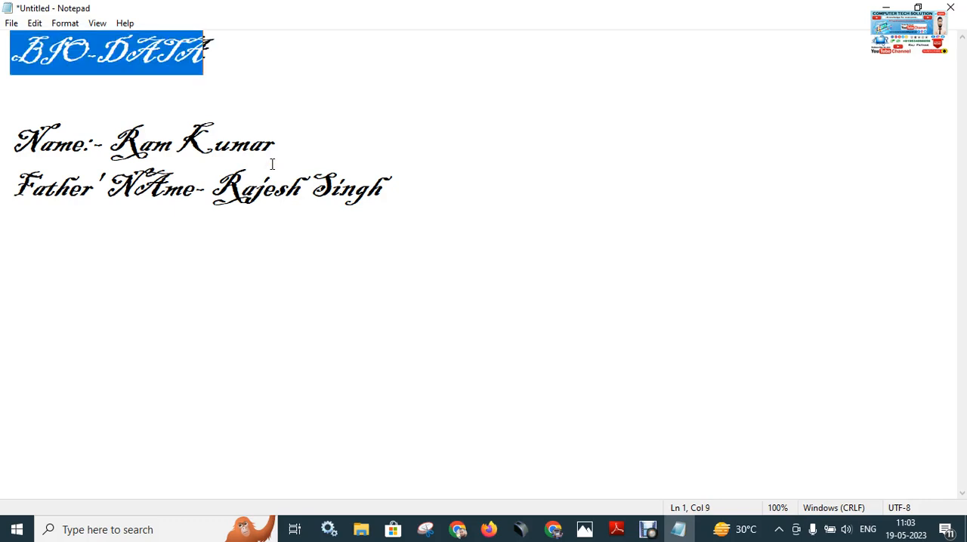
{"action": "key", "text": "ctrl+z"}
{"action": "key", "text": "ctrl+z"}
Change the text font to Arial Rounded MT, keeping size 36, and deselect the heading.
{"action": "left_click", "coordinate": [65, 23]}
{"action": "left_click", "coordinate": [83, 56]}
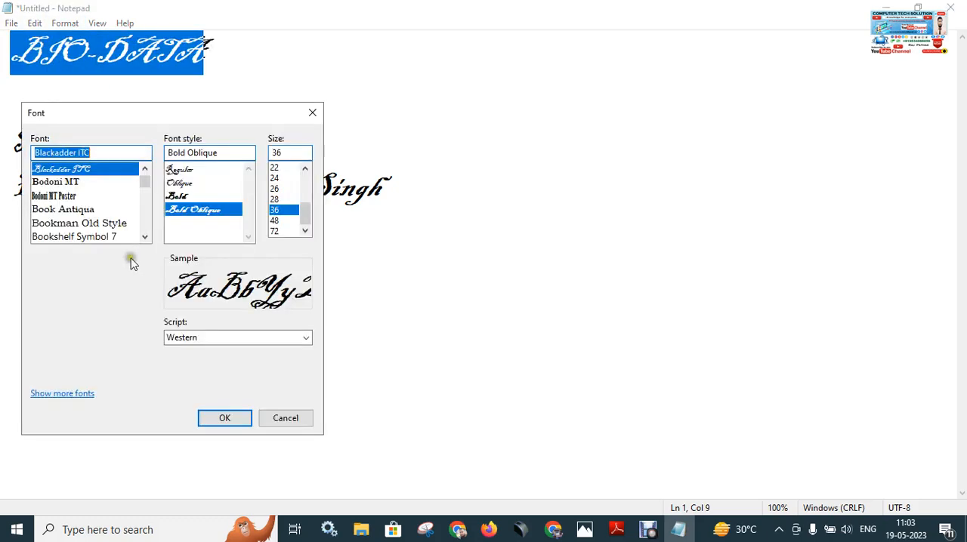
{"action": "left_click", "coordinate": [91, 185]}
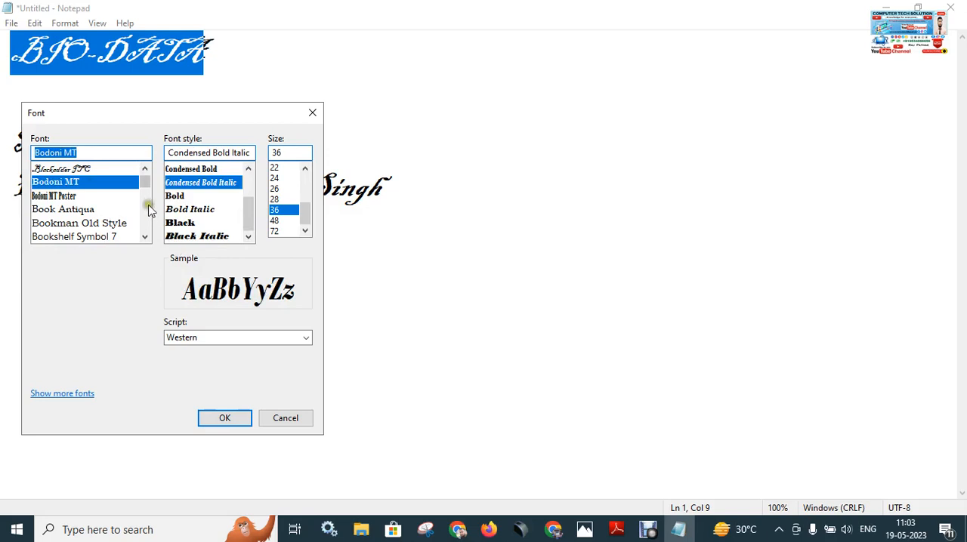
{"action": "left_click_drag", "start_coordinate": [147, 183], "coordinate": [146, 180]}
{"action": "left_click", "coordinate": [71, 208]}
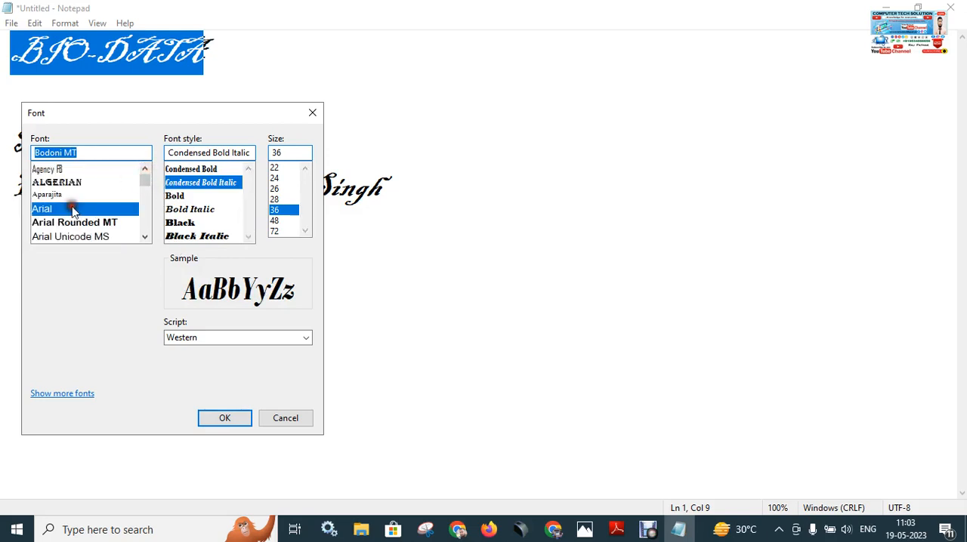
{"action": "left_click", "coordinate": [74, 222]}
{"action": "left_click", "coordinate": [220, 418]}
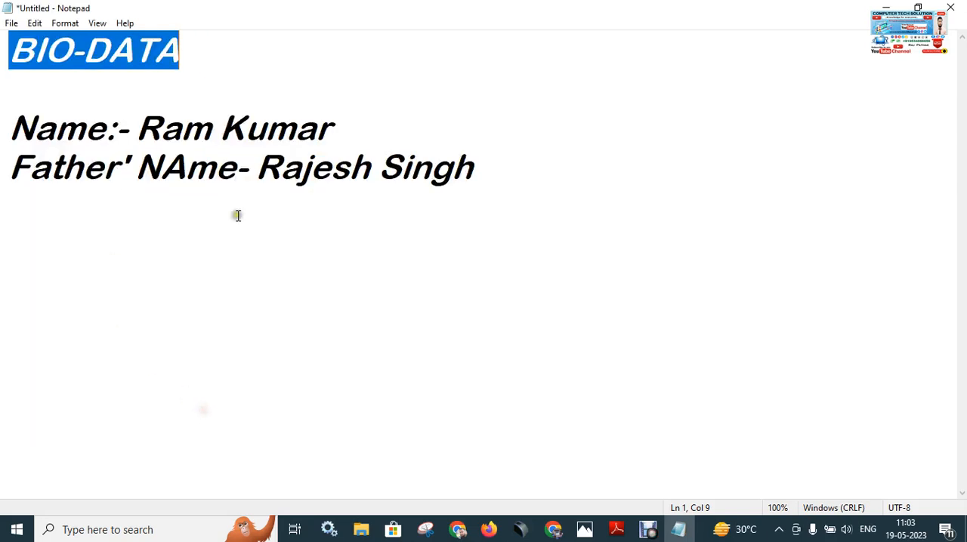
{"action": "left_click", "coordinate": [557, 200]}
{"action": "left_click", "coordinate": [63, 23]}
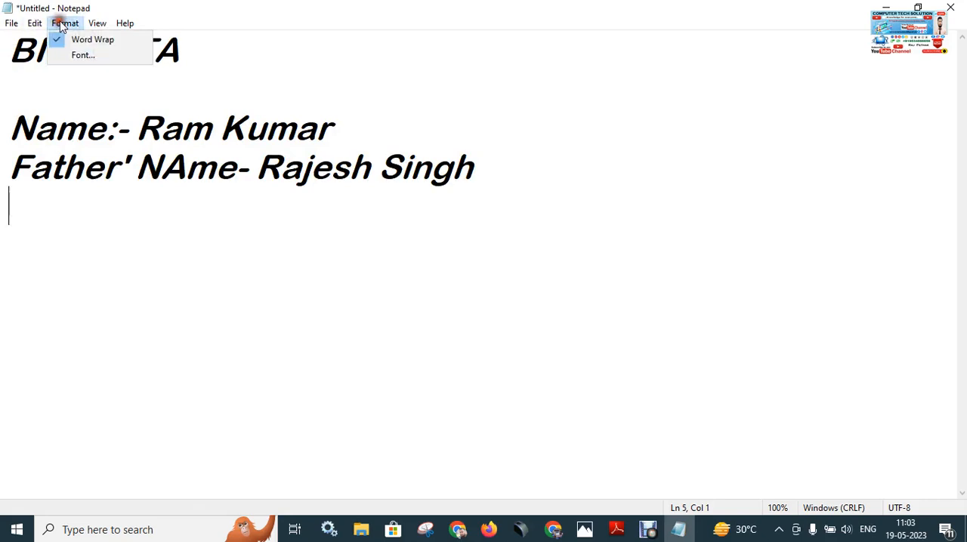
{"action": "mouse_move", "coordinate": [96, 29]}
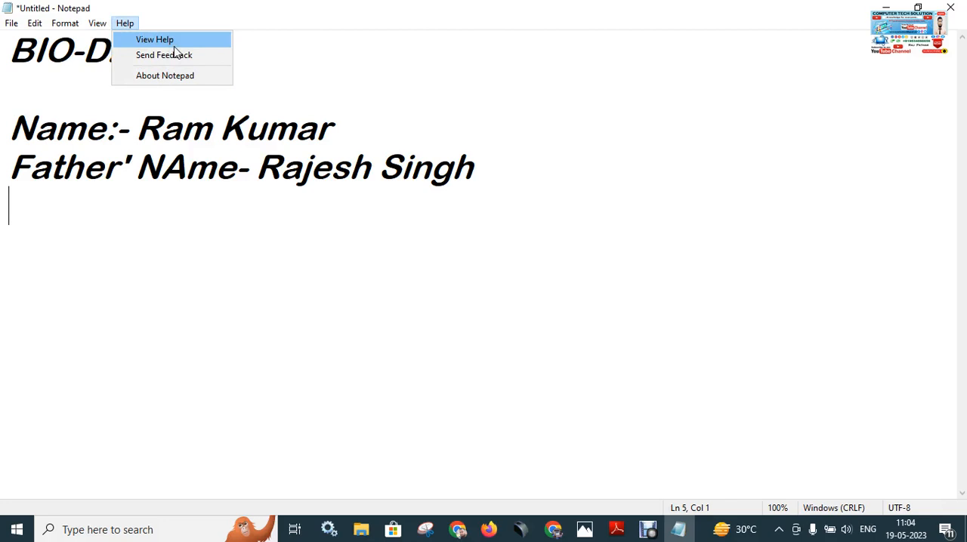
{"action": "left_click", "coordinate": [521, 173]}
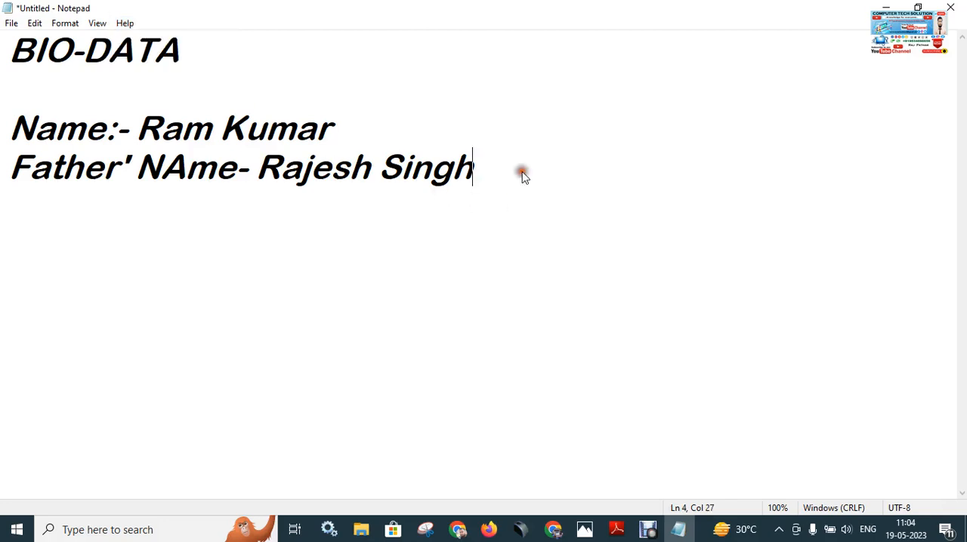
Switch to Notepad shortcut.pdf in Adobe Reader and examine the list of Notepad shortcut keys.
{"action": "left_click", "coordinate": [616, 529]}
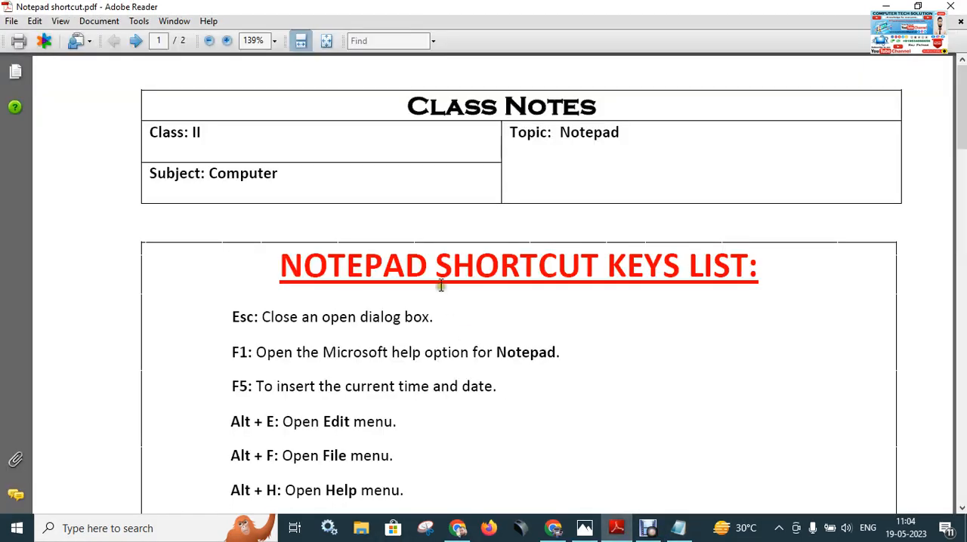
{"action": "scroll", "coordinate": [442, 284], "scroll_direction": "down", "scroll_amount": 3}
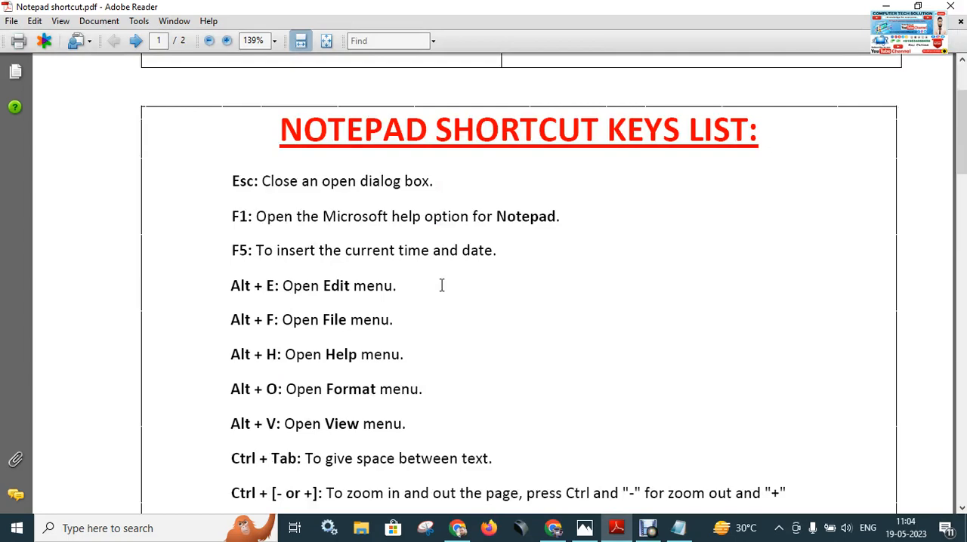
{"action": "scroll", "coordinate": [442, 285], "scroll_direction": "down", "scroll_amount": 3}
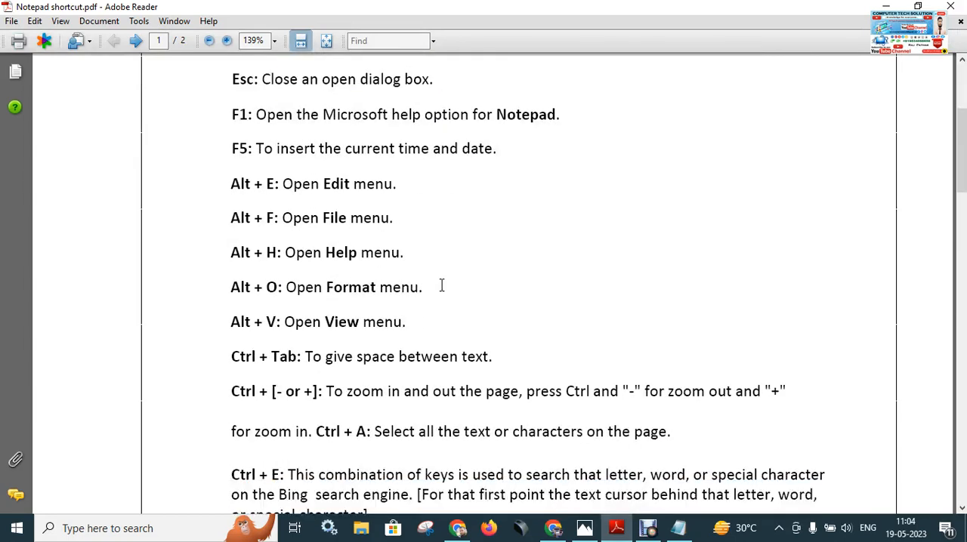
{"action": "scroll", "coordinate": [442, 285], "scroll_direction": "down", "scroll_amount": 5}
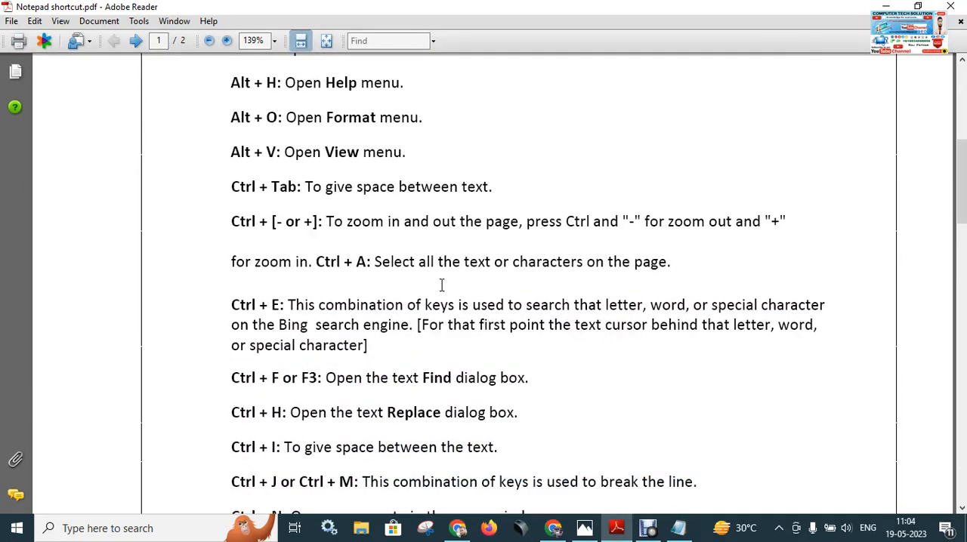
{"action": "scroll", "coordinate": [442, 285], "scroll_direction": "down", "scroll_amount": 7}
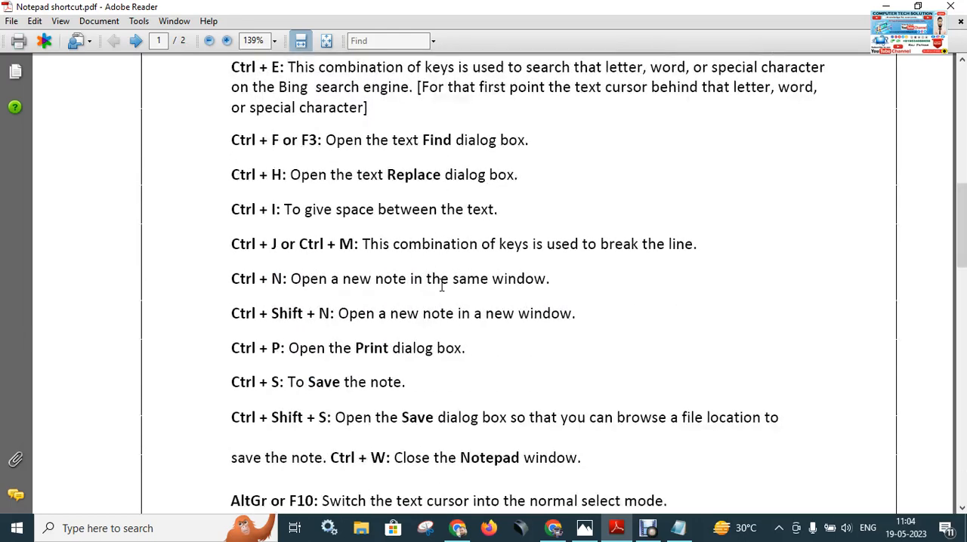
{"action": "scroll", "coordinate": [442, 285], "scroll_direction": "down", "scroll_amount": 2}
{"action": "scroll", "coordinate": [442, 285], "scroll_direction": "down", "scroll_amount": 8}
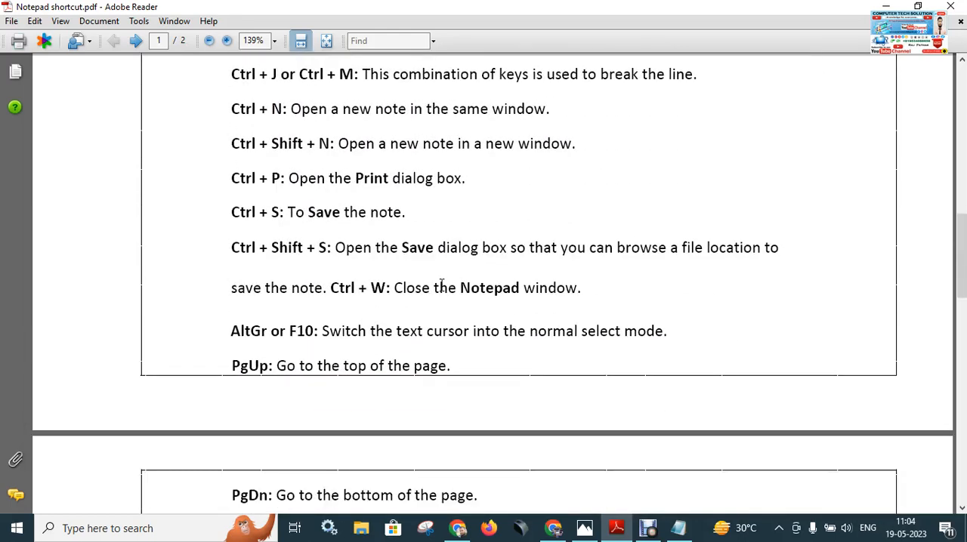
{"action": "scroll", "coordinate": [442, 285], "scroll_direction": "up", "scroll_amount": 11}
Return to the bio-data document in Notepad and review the available file, editing and formatting commands.
{"action": "left_click", "coordinate": [674, 529]}
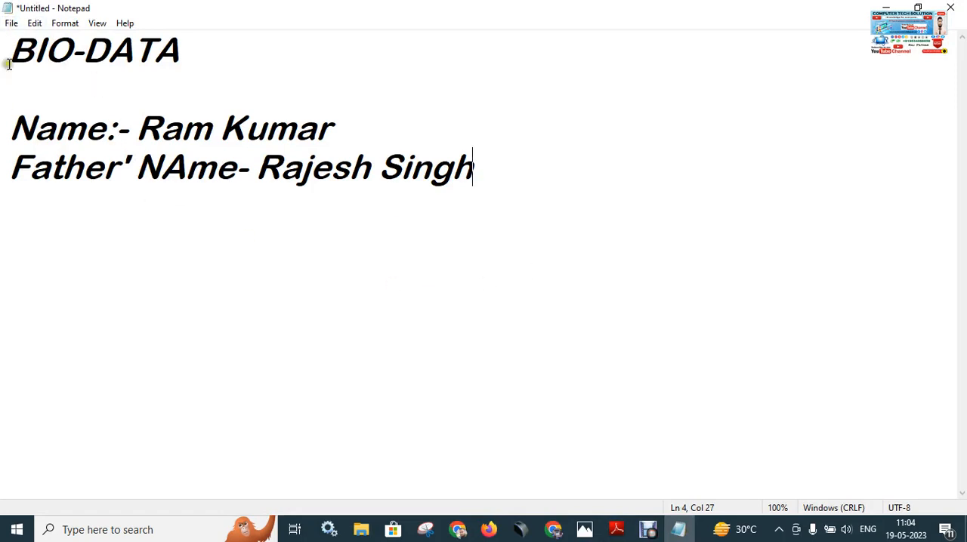
{"action": "left_click", "coordinate": [11, 24]}
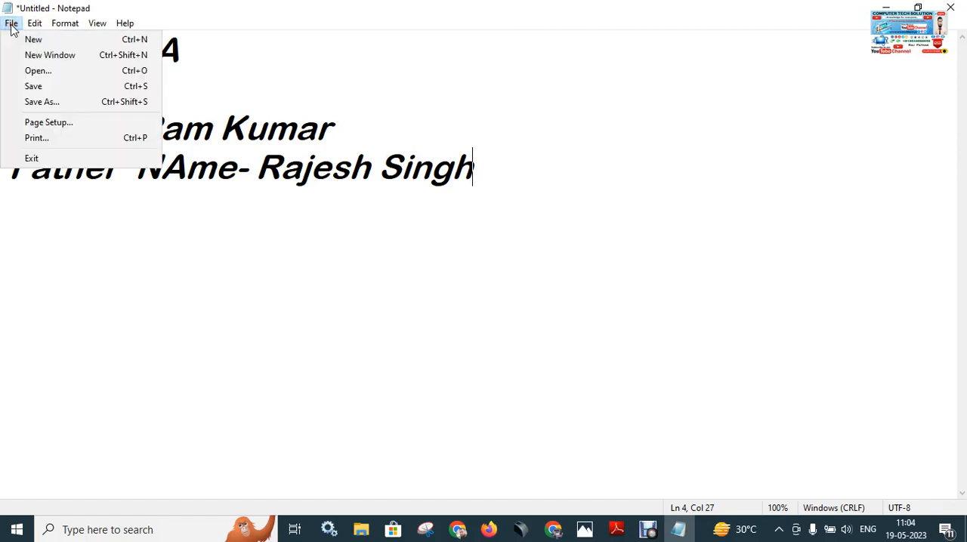
{"action": "mouse_move", "coordinate": [38, 27]}
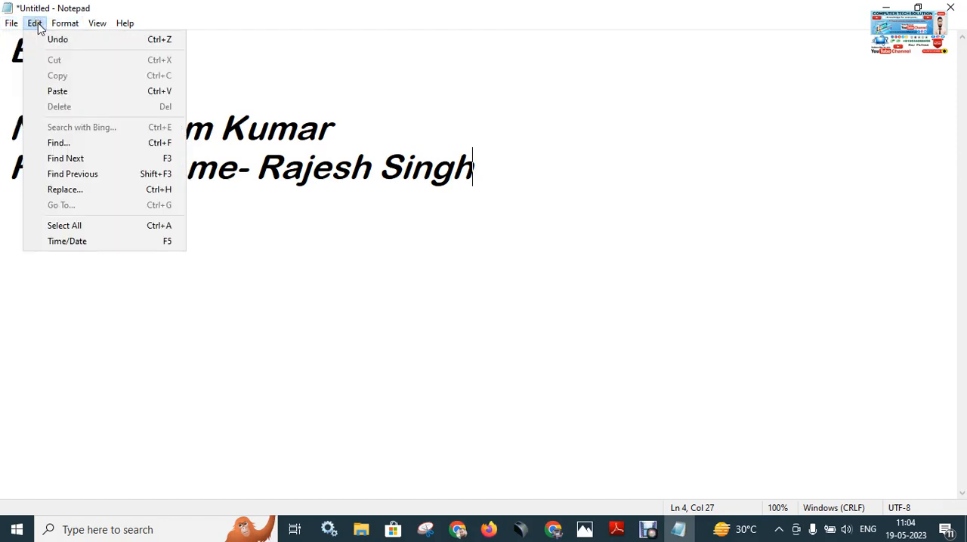
{"action": "left_click", "coordinate": [533, 210]}
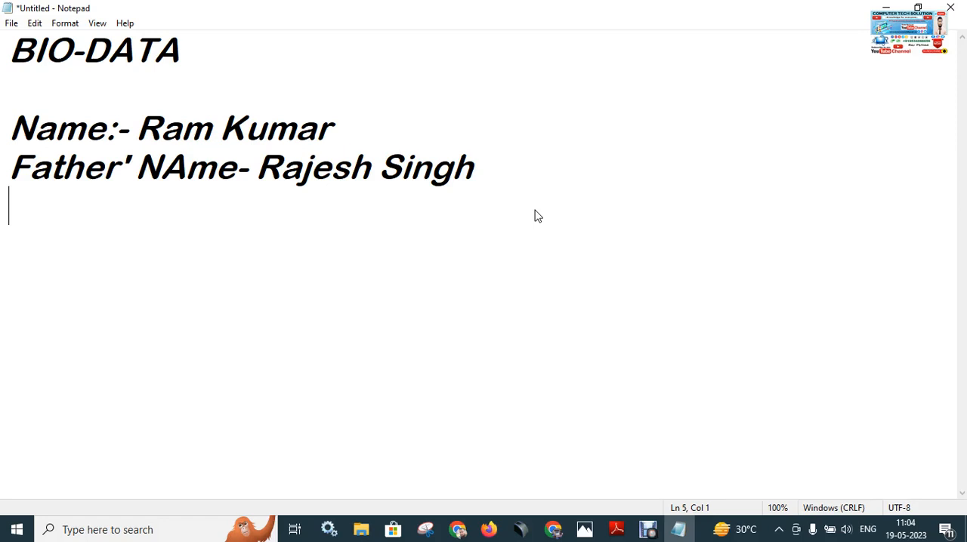
{"action": "left_click", "coordinate": [13, 24]}
{"action": "left_click", "coordinate": [65, 24]}
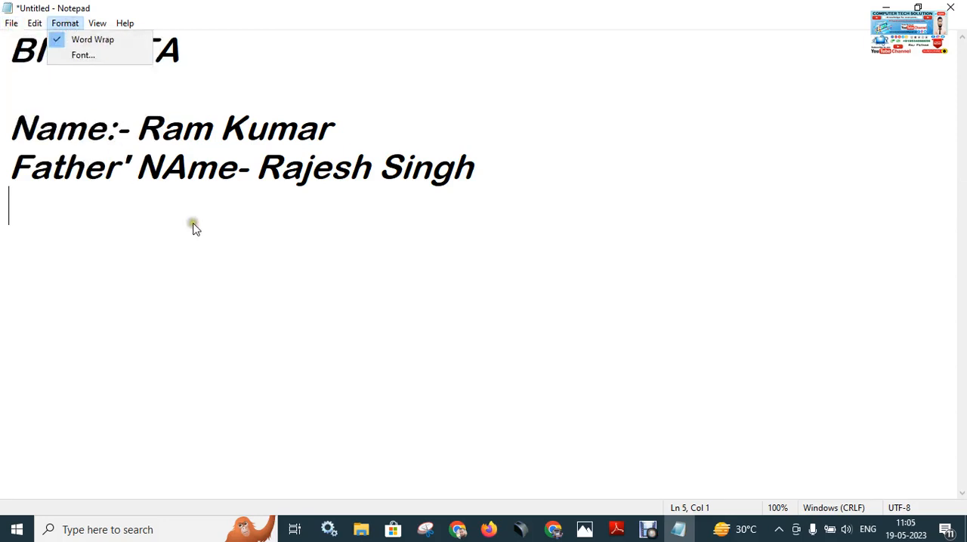
{"action": "left_click", "coordinate": [288, 267]}
{"action": "left_click", "coordinate": [74, 29]}
{"action": "left_click", "coordinate": [549, 206]}
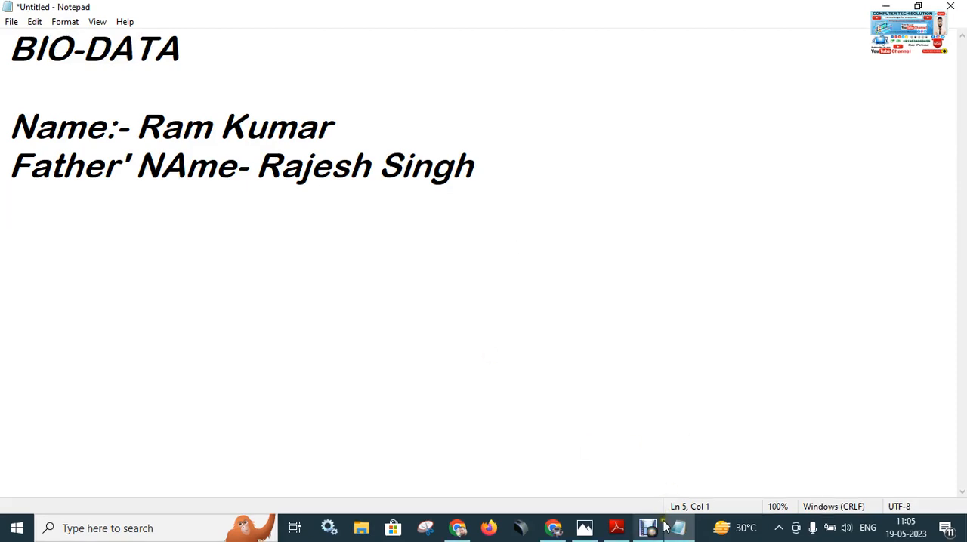
Review the Alt-key entries in the shortcut PDF in Adobe Reader and return to the Notepad document.
{"action": "left_click", "coordinate": [616, 529]}
{"action": "scroll", "coordinate": [344, 210], "scroll_direction": "up", "scroll_amount": 5}
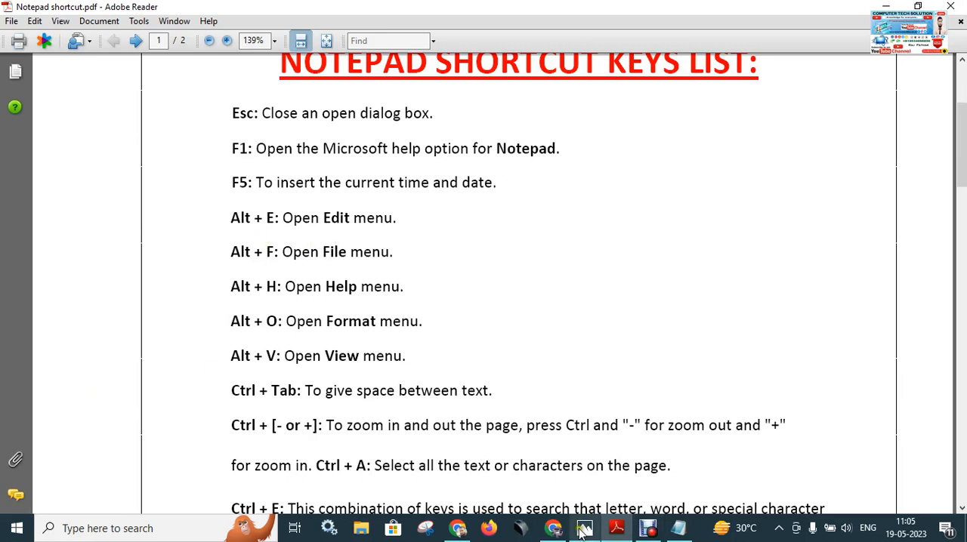
{"action": "left_click", "coordinate": [676, 528]}
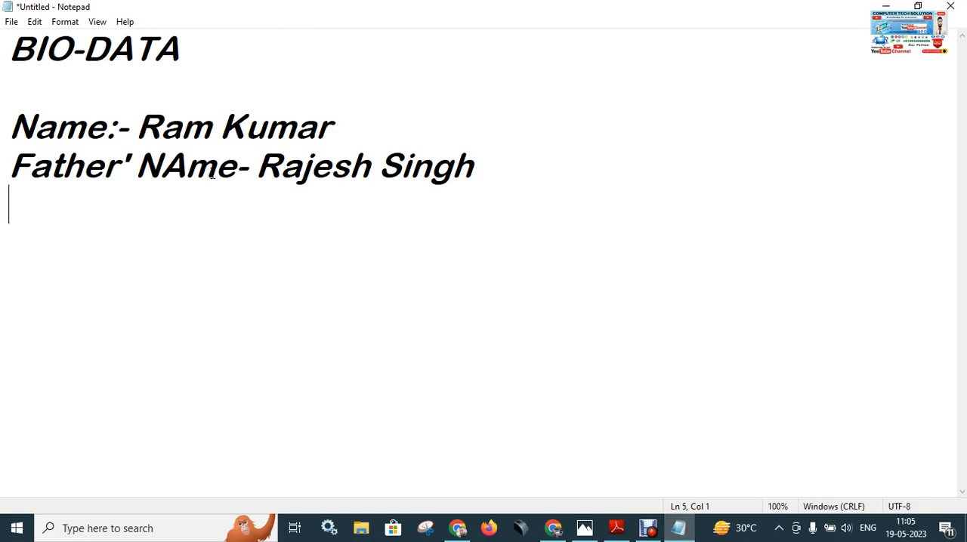
Toggle keyboard access to the menu bar on and off, finishing with File highlighted.
{"action": "key", "text": "alt"}
{"action": "key", "text": "alt"}
{"action": "key", "text": "alt"}
{"action": "key", "text": "alt"}
{"action": "key", "text": "alt"}
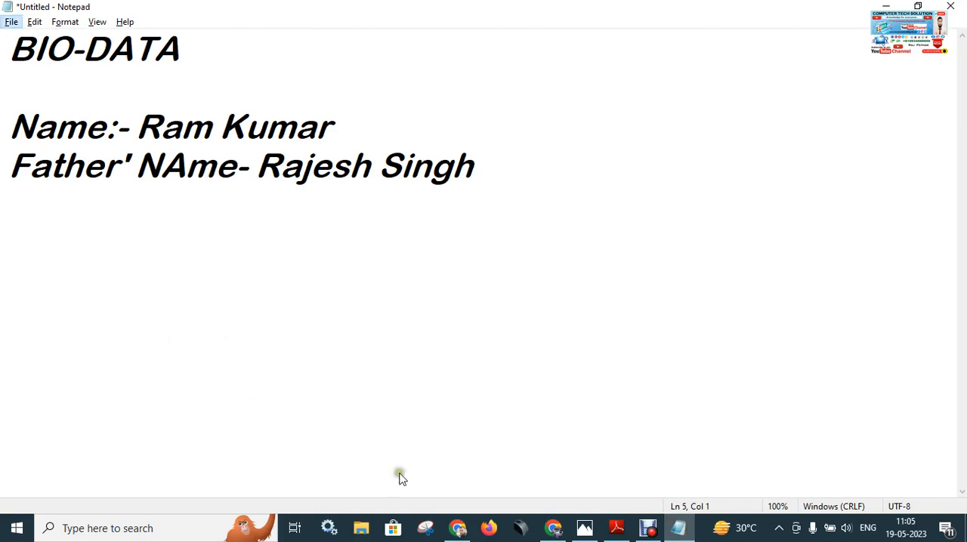
Switch to Keyboard.jpg in Photos and examine where the Alt key is on the keyboard.
{"action": "left_click", "coordinate": [584, 528]}
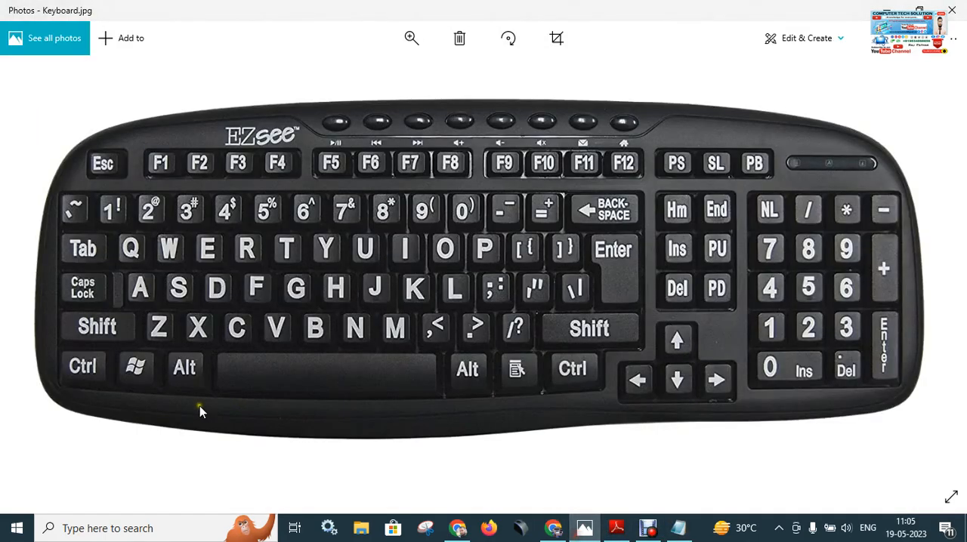
{"action": "scroll", "coordinate": [188, 371], "scroll_direction": "up", "scroll_amount": 3}
{"action": "scroll", "coordinate": [187, 370], "scroll_direction": "down", "scroll_amount": 3}
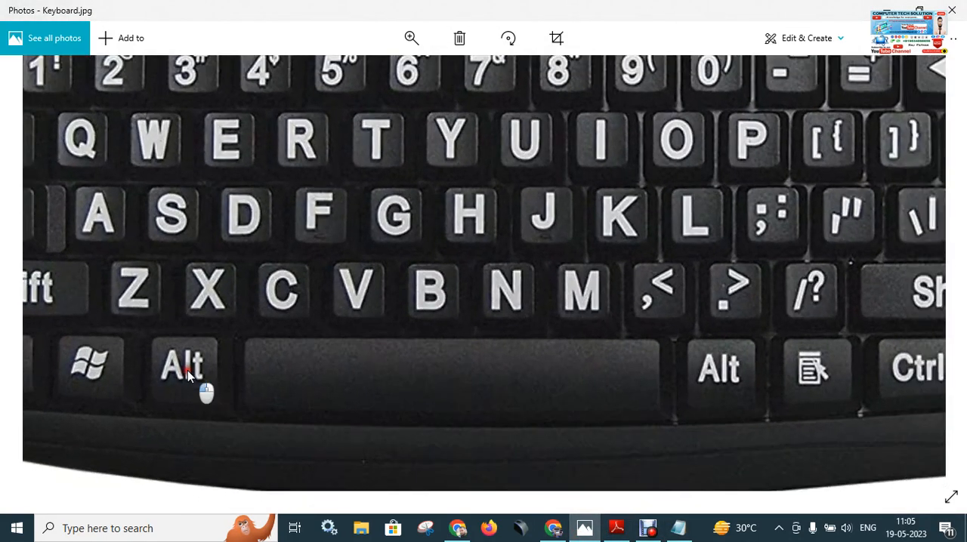
Highlight Format in the bio-data document's menu bar through keyboard access, and check the arrow keys on Keyboard.jpg in Photos.
{"action": "left_click", "coordinate": [677, 528]}
{"action": "left_click", "coordinate": [262, 264]}
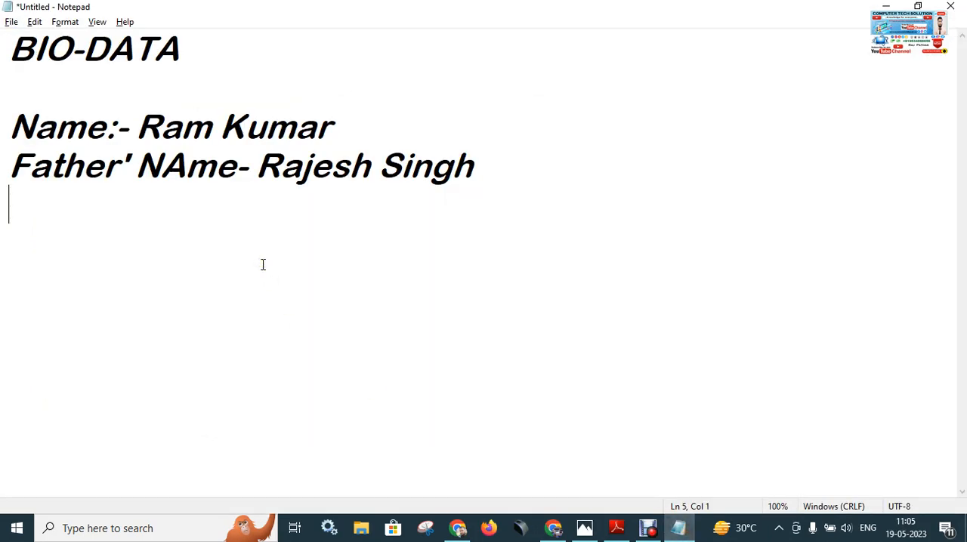
{"action": "key", "text": "alt"}
{"action": "key", "text": "Right"}
{"action": "key", "text": "Right"}
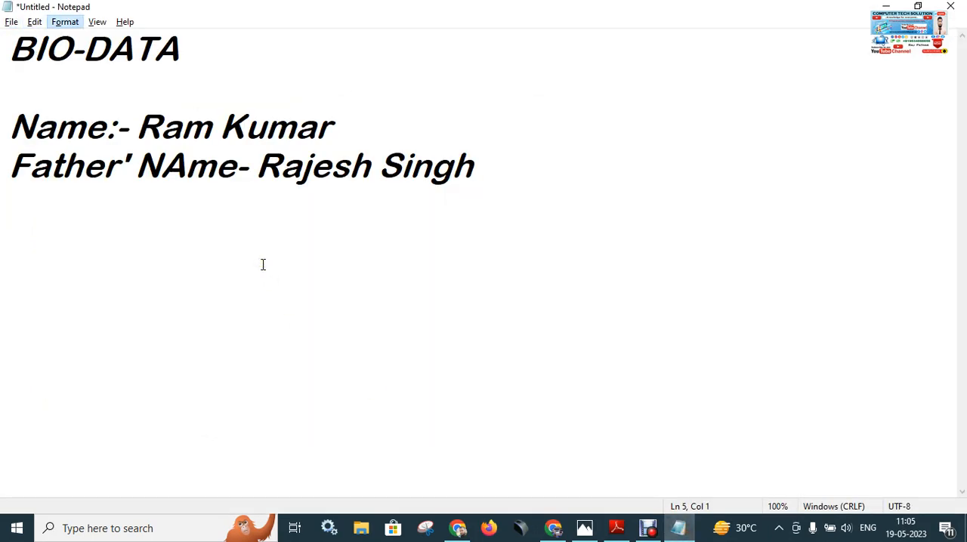
{"action": "left_click", "coordinate": [771, 357]}
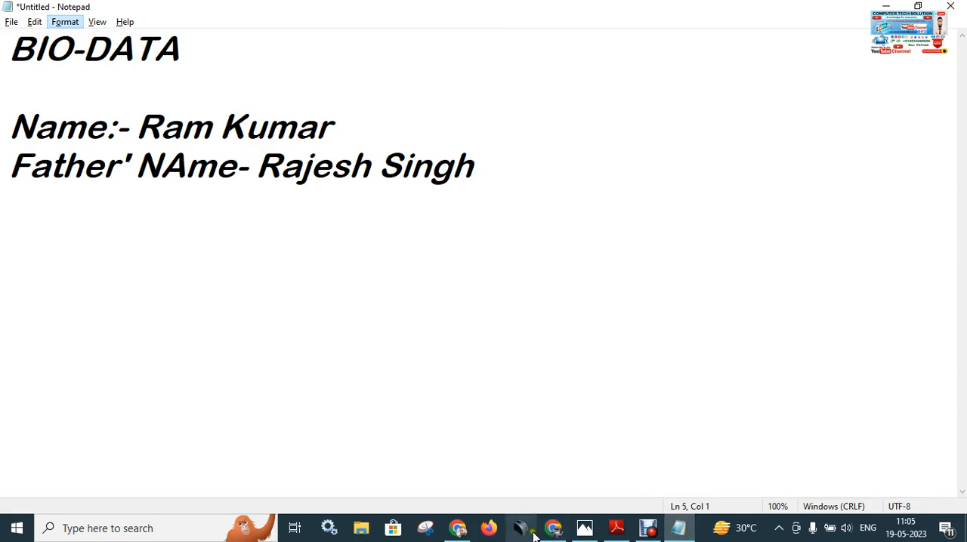
{"action": "left_click", "coordinate": [585, 528]}
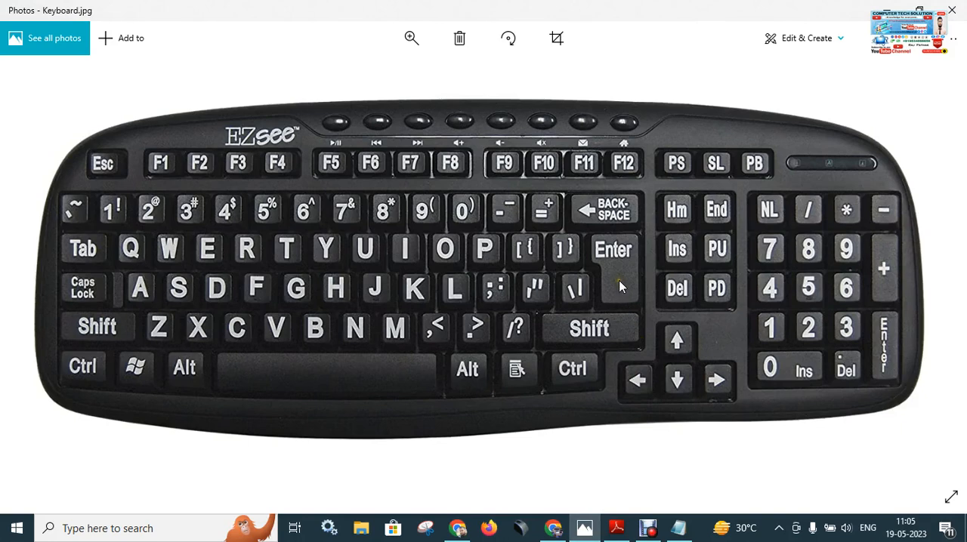
{"action": "left_click", "coordinate": [679, 528]}
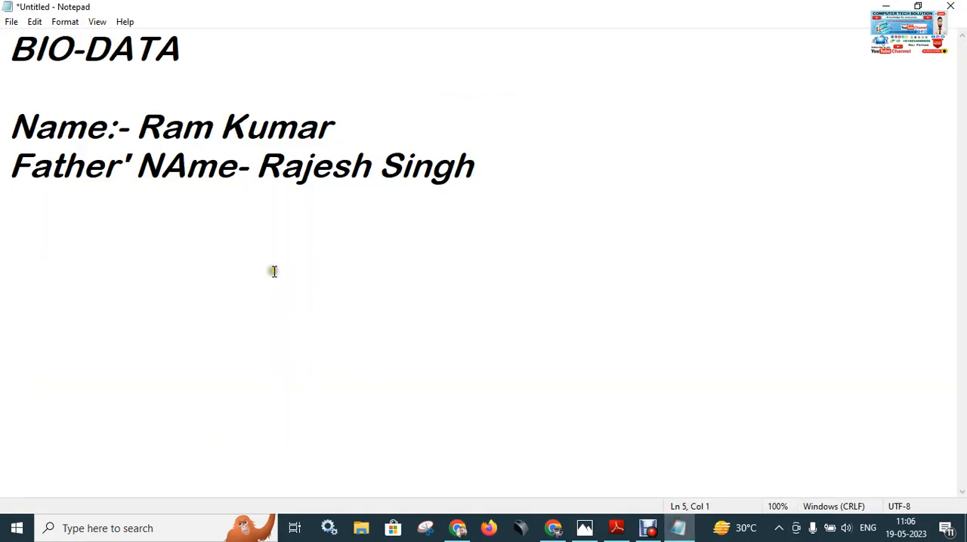
Open Notepad's font settings through keyboard menu access and select the Bahnschrift font.
{"action": "key", "text": "alt"}
{"action": "key", "text": "Right"}
{"action": "key", "text": "Right"}
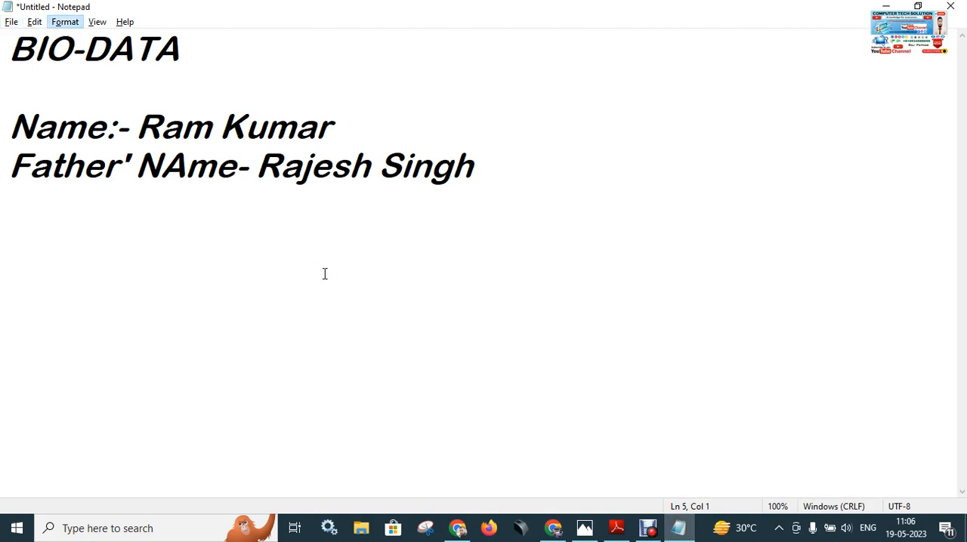
{"action": "key", "text": "Down"}
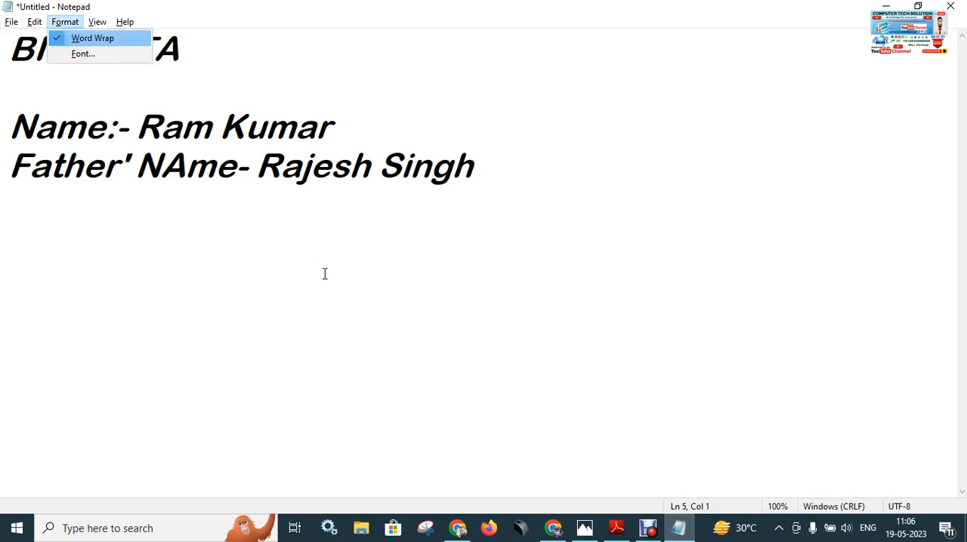
{"action": "key", "text": "Down"}
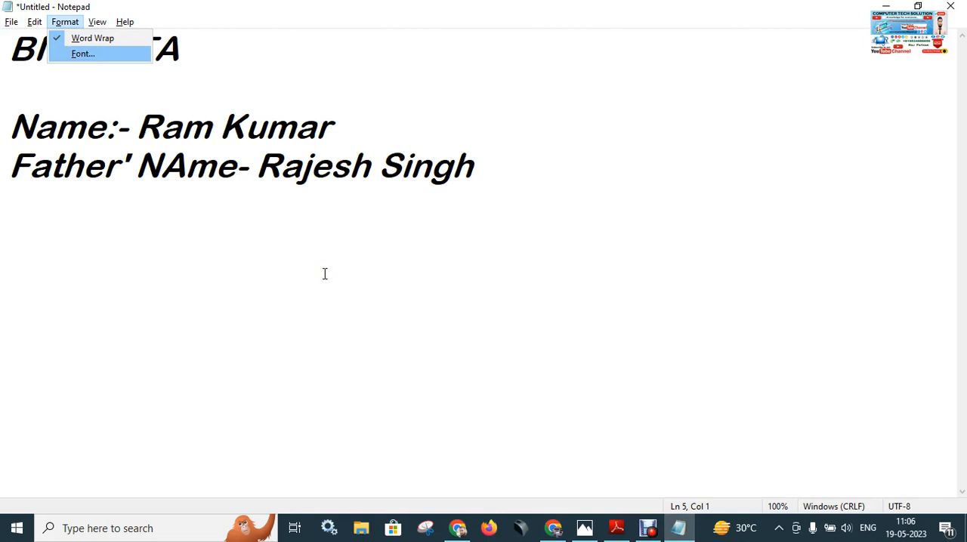
{"action": "key", "text": "Return"}
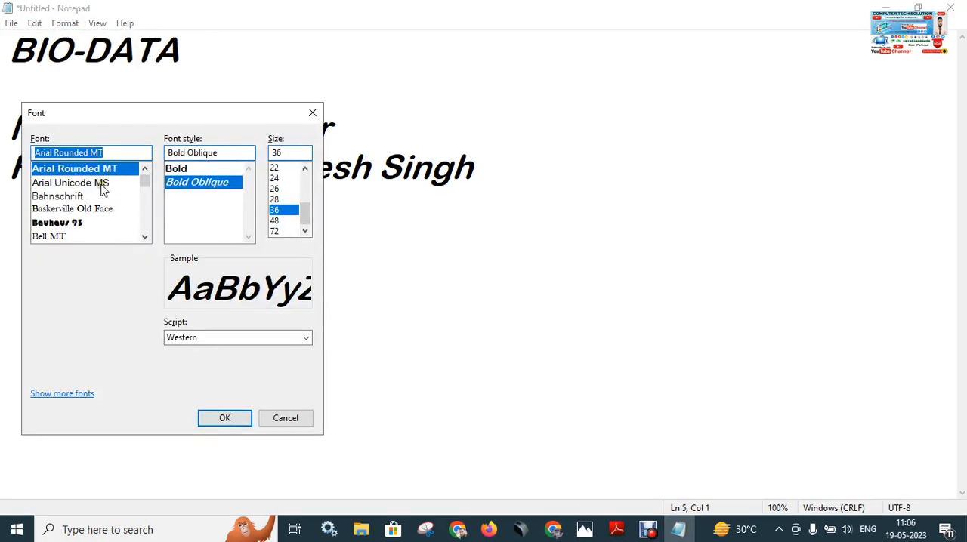
{"action": "key", "text": "Down"}
{"action": "key", "text": "Down"}
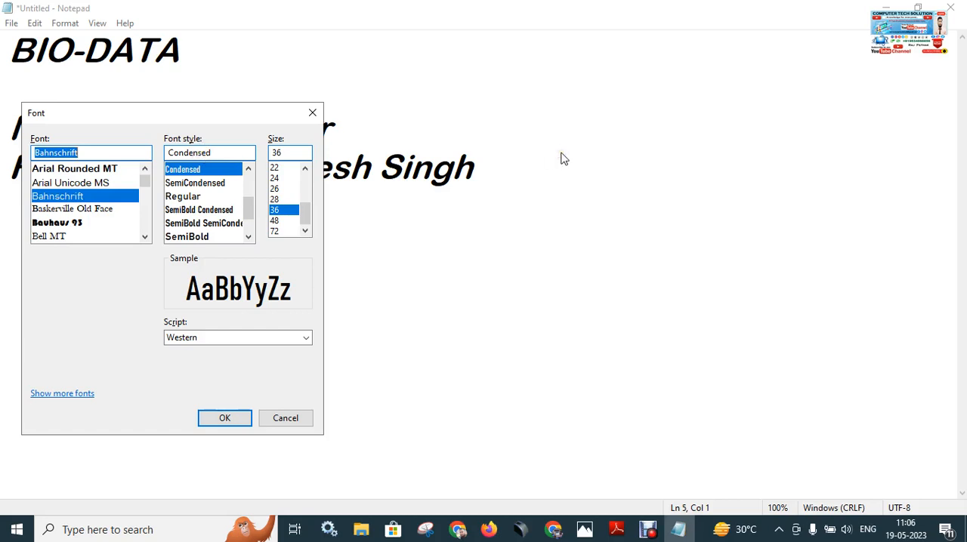
Look at Keyboard.jpg in Photos, and move the focus through the fields of Notepad's Font dialog.
{"action": "left_click", "coordinate": [585, 529]}
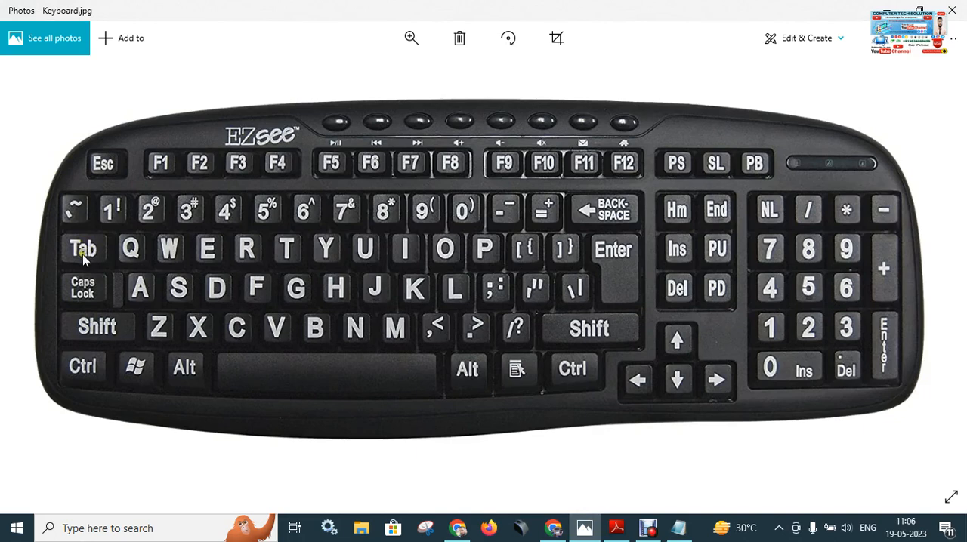
{"action": "left_click", "coordinate": [677, 528]}
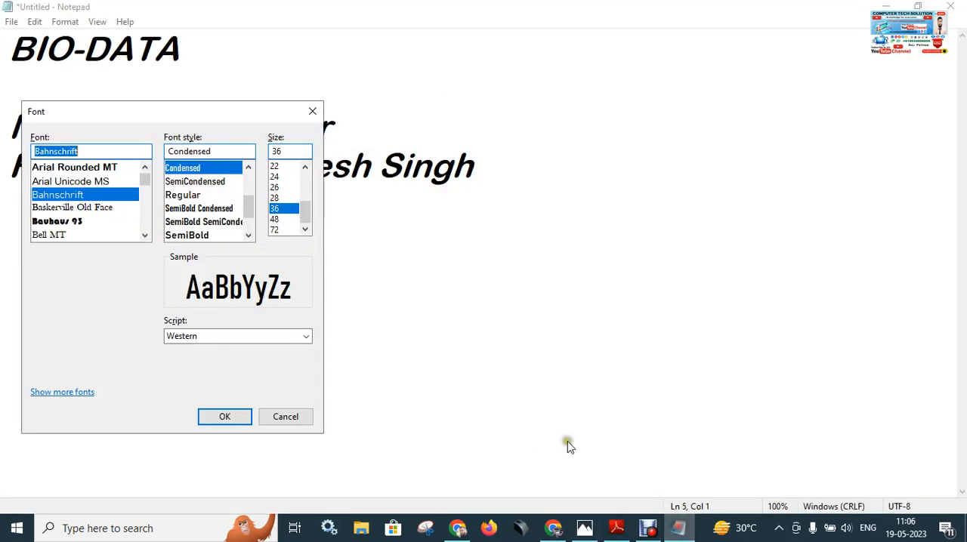
{"action": "key", "text": "Tab"}
{"action": "key", "text": "Tab"}
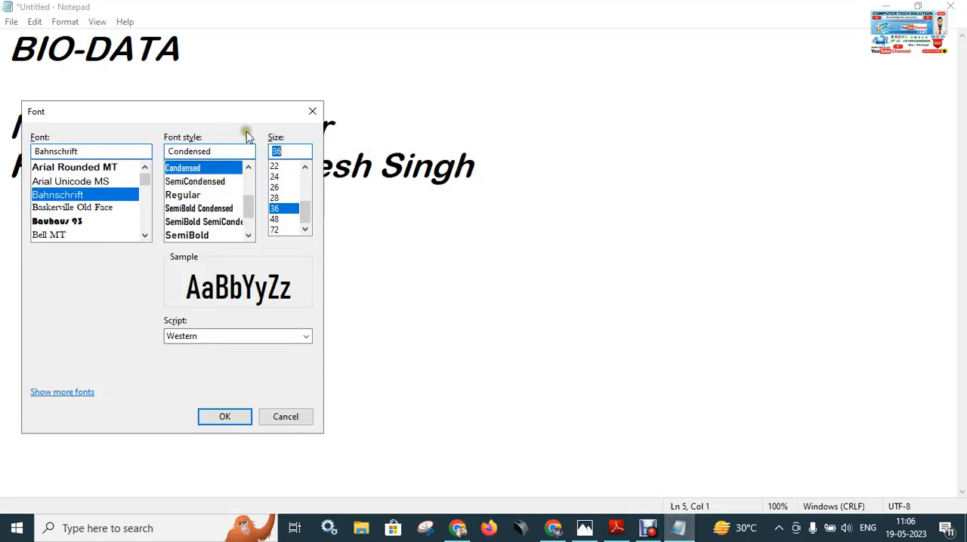
{"action": "key", "text": "Tab"}
{"action": "left_click", "coordinate": [87, 151]}
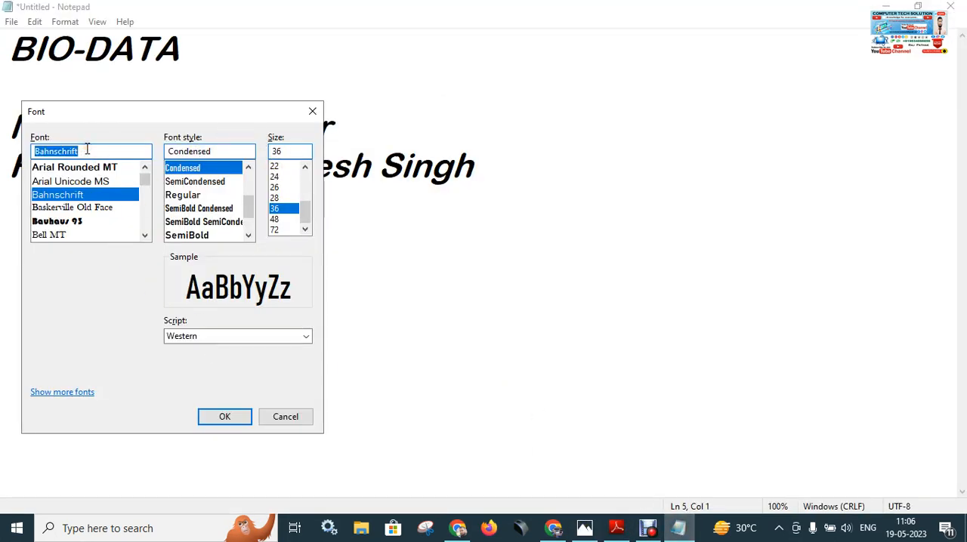
Set the Bahnschrift font style to SemiBold.
{"action": "key", "text": "Tab"}
{"action": "key", "text": "Down"}
{"action": "key", "text": "Down"}
{"action": "key", "text": "Down"}
{"action": "key", "text": "Down"}
{"action": "key", "text": "Down"}
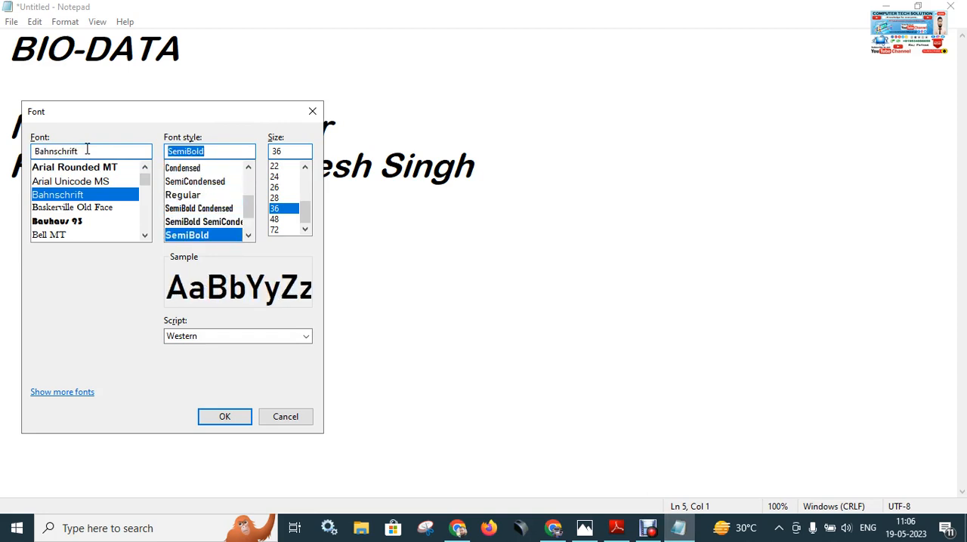
Try several font sizes, set the size to 36 and apply the font settings to the document.
{"action": "key", "text": "Tab"}
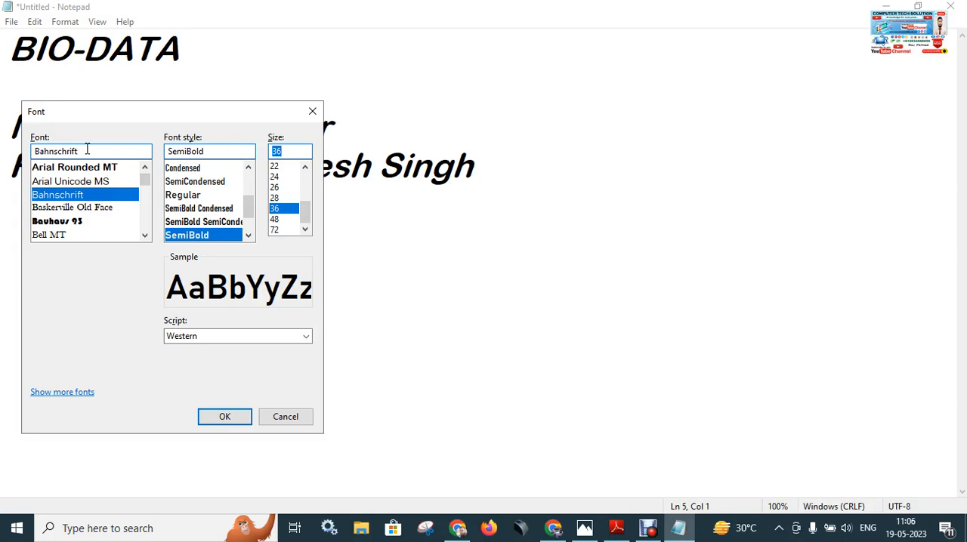
{"action": "key", "text": "Down"}
{"action": "key", "text": "Up"}
{"action": "key", "text": "Up"}
{"action": "key", "text": "Up"}
{"action": "key", "text": "Up"}
{"action": "key", "text": "Up"}
{"action": "key", "text": "Up"}
{"action": "key", "text": "Up"}
{"action": "key", "text": "Up"}
{"action": "key", "text": "Up"}
{"action": "key", "text": "Up"}
{"action": "key", "text": "Up"}
{"action": "key", "text": "Up"}
{"action": "key", "text": "Up"}
{"action": "key", "text": "Up"}
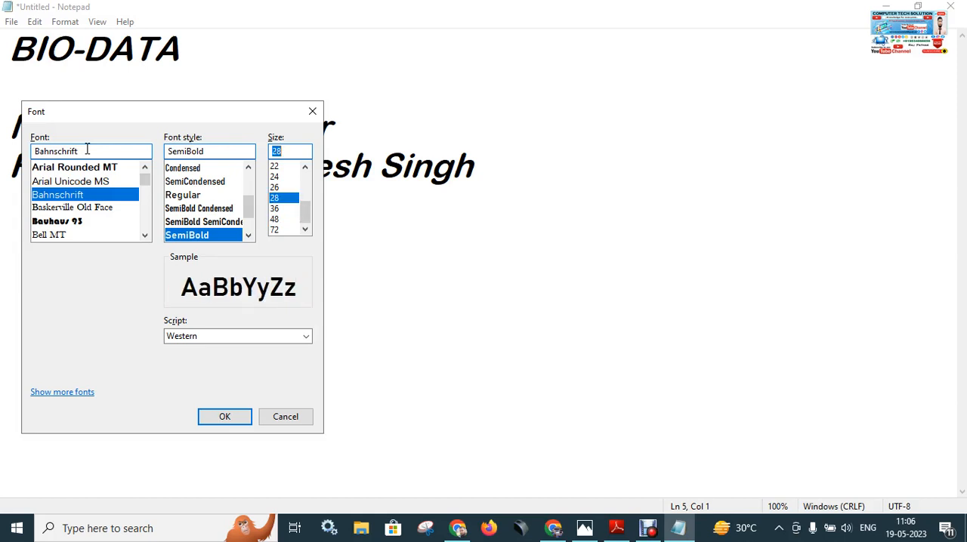
{"action": "key", "text": "Down"}
{"action": "key", "text": "Down"}
{"action": "key", "text": "Down"}
{"action": "key", "text": "Down"}
{"action": "key", "text": "Down"}
{"action": "key", "text": "Down"}
{"action": "key", "text": "Down"}
{"action": "key", "text": "Down"}
{"action": "key", "text": "Down"}
{"action": "key", "text": "Down"}
{"action": "key", "text": "Down"}
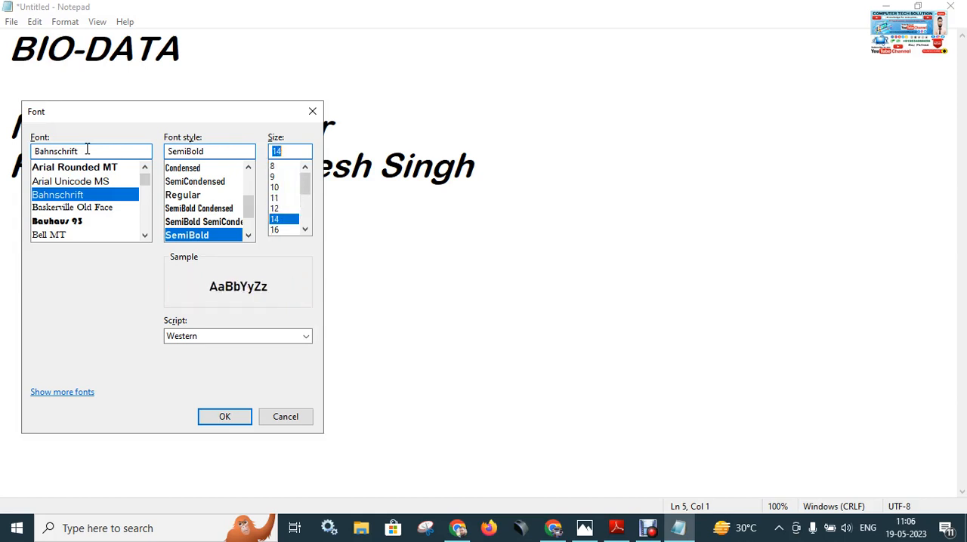
{"action": "key", "text": "Down"}
{"action": "key", "text": "Down"}
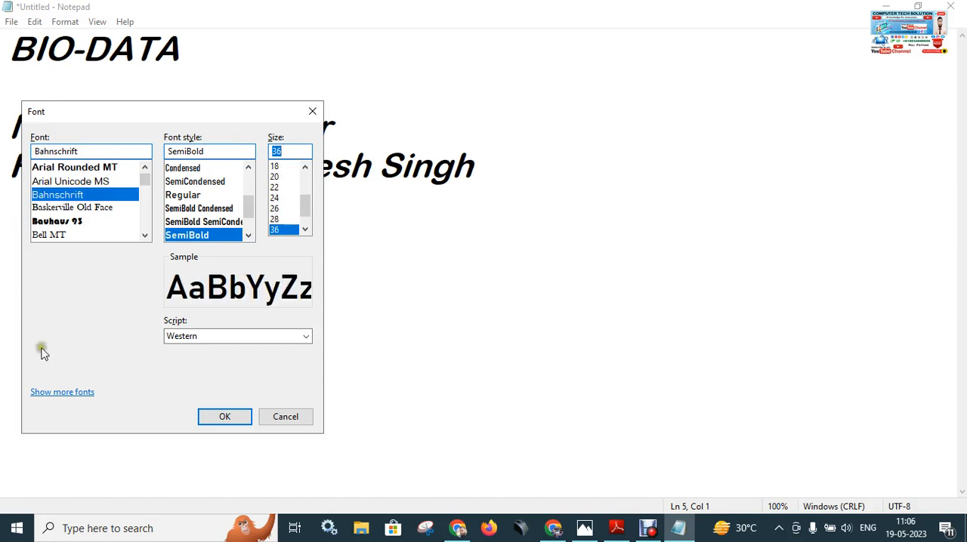
{"action": "key", "text": "Return"}
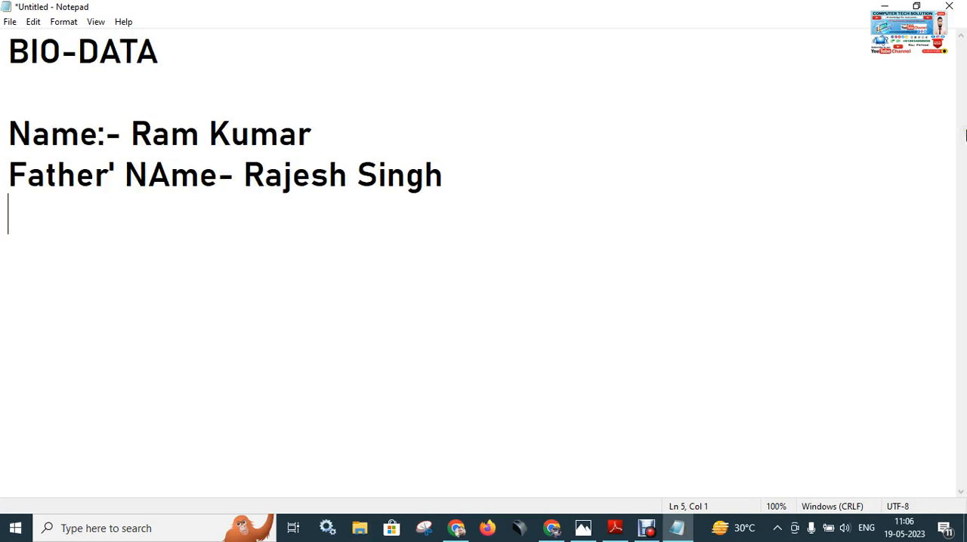
Browse the File commands down to Page Setup from the keyboard, and review the File and Format commands.
{"action": "key", "text": "alt"}
{"action": "key", "text": "Return"}
{"action": "key", "text": "Down"}
{"action": "key", "text": "Down"}
{"action": "key", "text": "Down"}
{"action": "key", "text": "Down"}
{"action": "key", "text": "Down"}
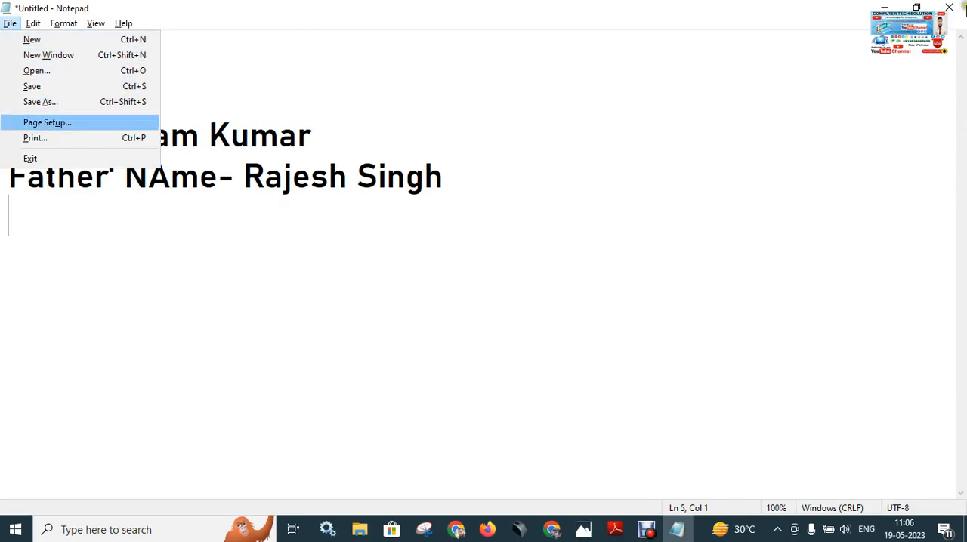
{"action": "left_click", "coordinate": [706, 137]}
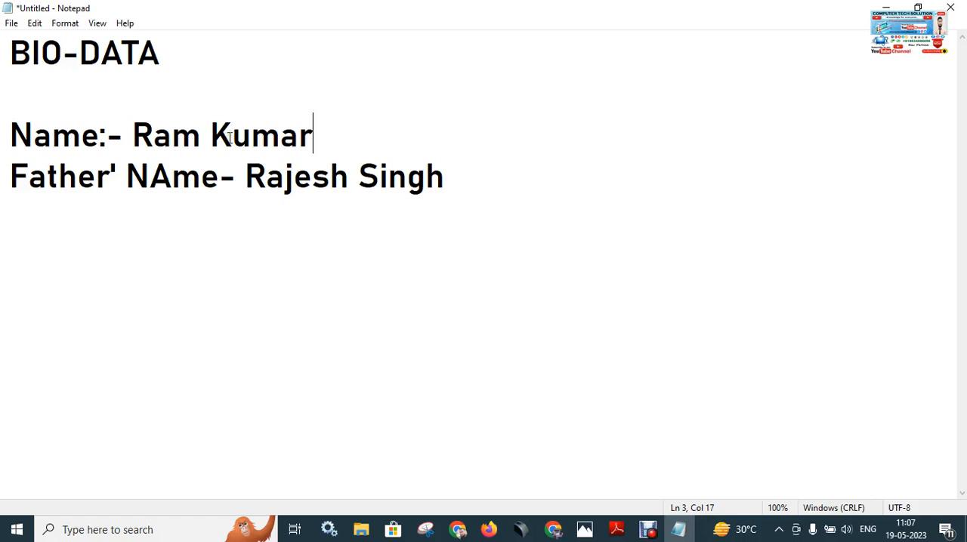
{"action": "left_click", "coordinate": [11, 23]}
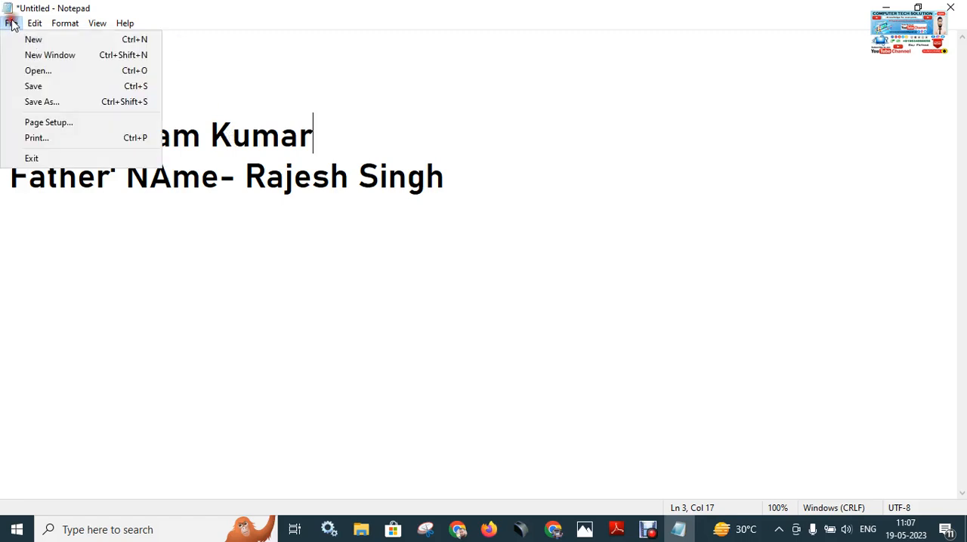
{"action": "mouse_move", "coordinate": [62, 29]}
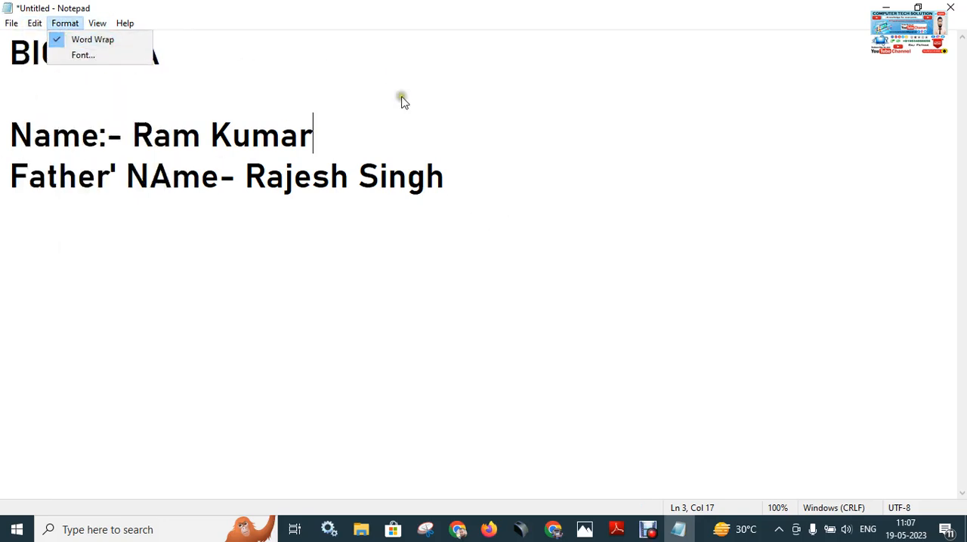
Restore the maximized Notepad window to its smaller size and check Keyboard.jpg in Photos before returning to Notepad.
{"action": "double_click", "coordinate": [740, 13]}
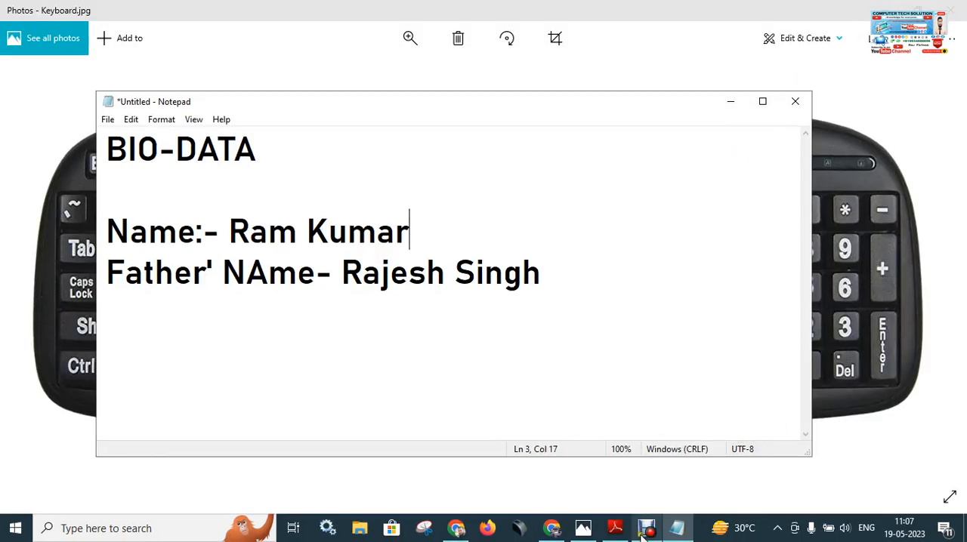
{"action": "left_click", "coordinate": [584, 529]}
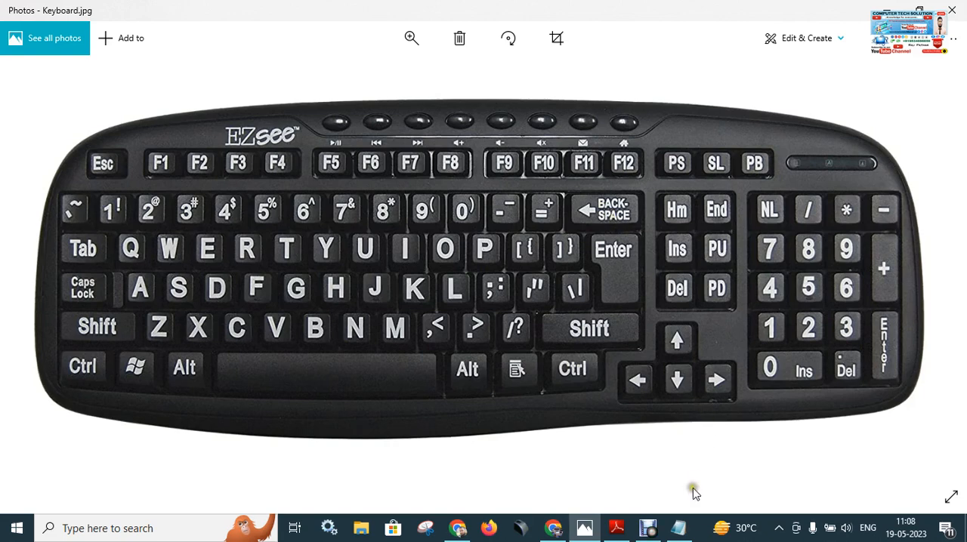
{"action": "left_click", "coordinate": [679, 528]}
Delete the father's full name from the end of line 4, keeping its label and dash.
{"action": "left_click", "coordinate": [586, 291]}
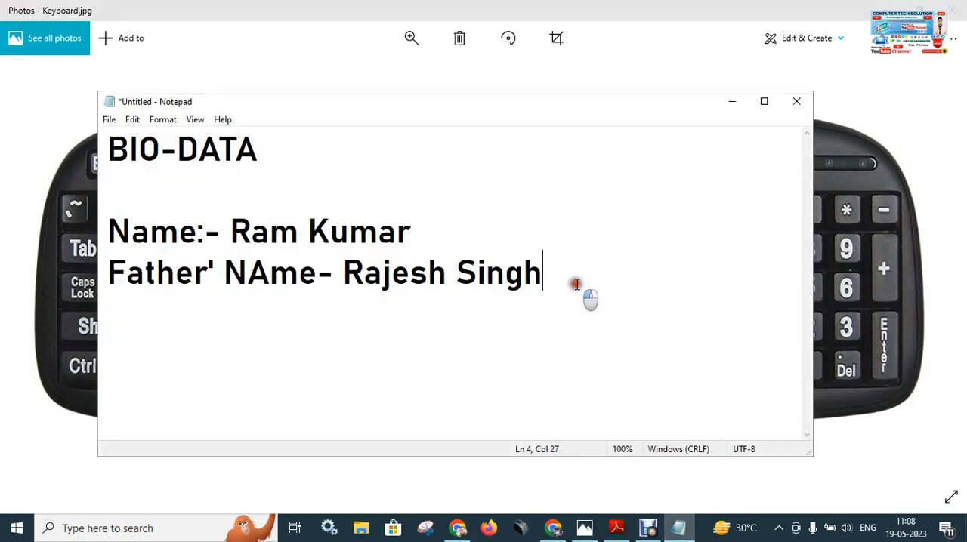
{"action": "key", "text": "BackSpace"}
{"action": "key", "text": "BackSpace"}
{"action": "key", "text": "BackSpace"}
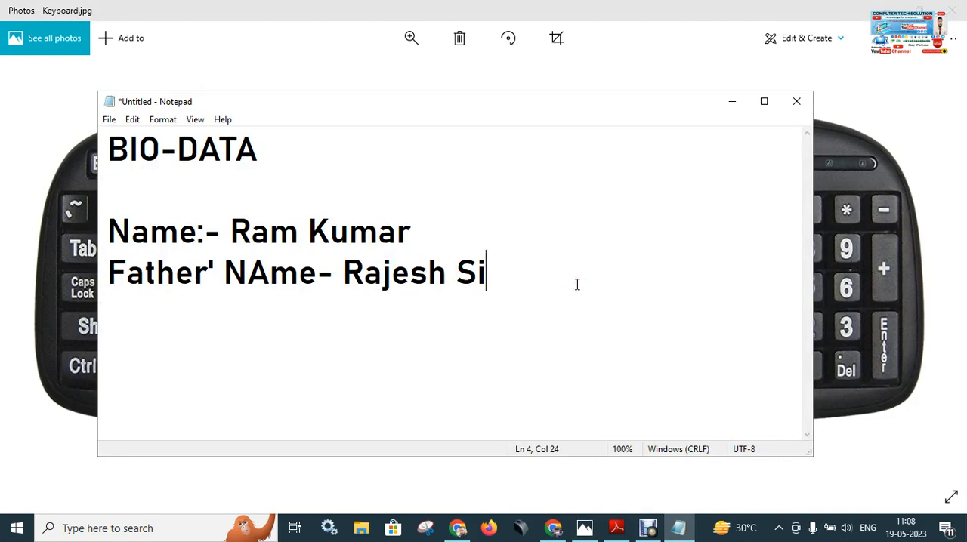
{"action": "key", "text": "BackSpace"}
{"action": "key", "text": "BackSpace"}
{"action": "key", "text": "BackSpace"}
{"action": "key", "text": "BackSpace"}
{"action": "key", "text": "BackSpace"}
{"action": "key", "text": "BackSpace"}
{"action": "key", "text": "BackSpace"}
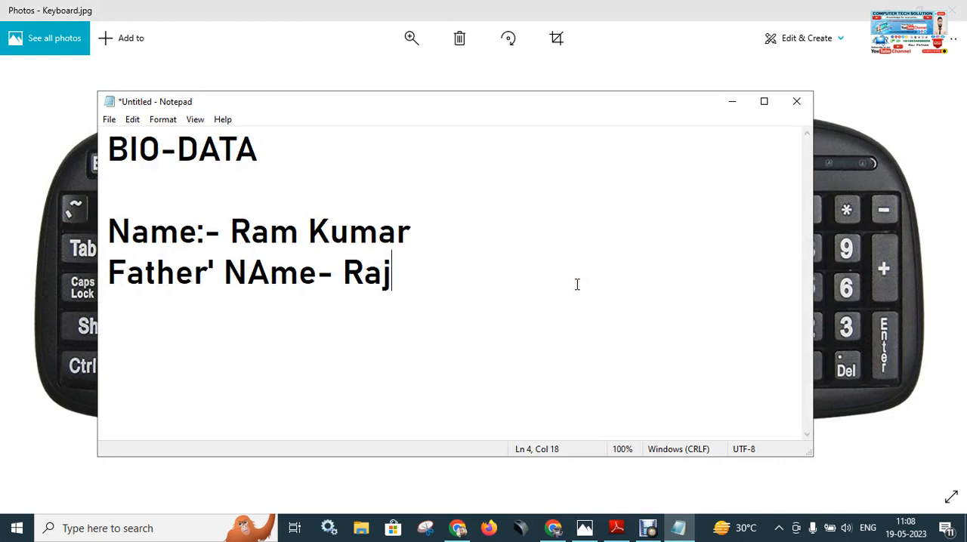
{"action": "key", "text": "BackSpace"}
{"action": "key", "text": "BackSpace"}
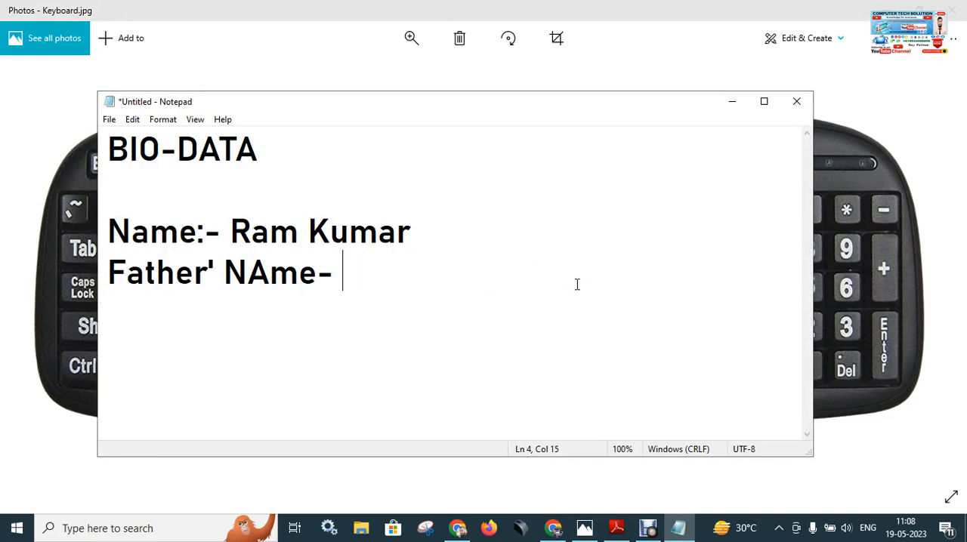
{"action": "left_click", "coordinate": [680, 533]}
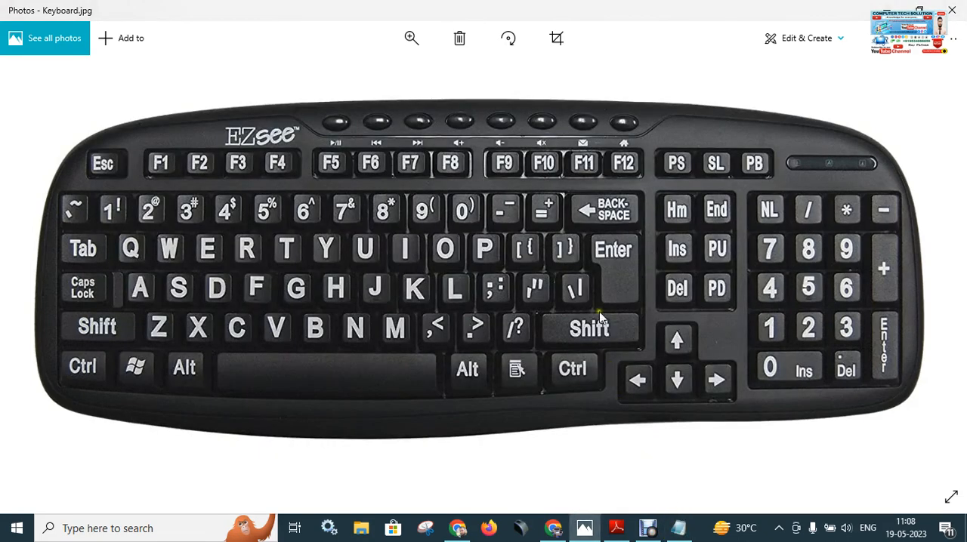
{"action": "left_click", "coordinate": [678, 528]}
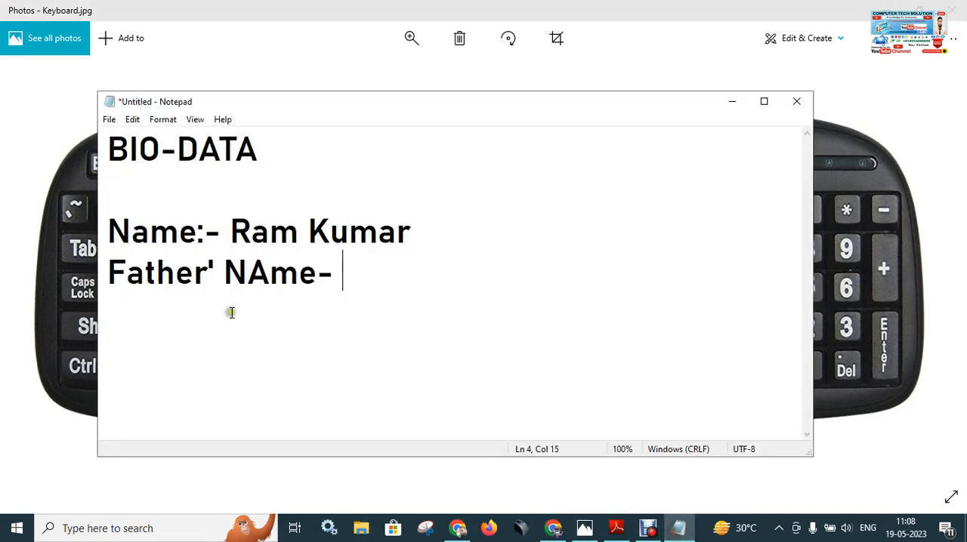
{"action": "left_click", "coordinate": [109, 121]}
{"action": "left_click", "coordinate": [141, 169]}
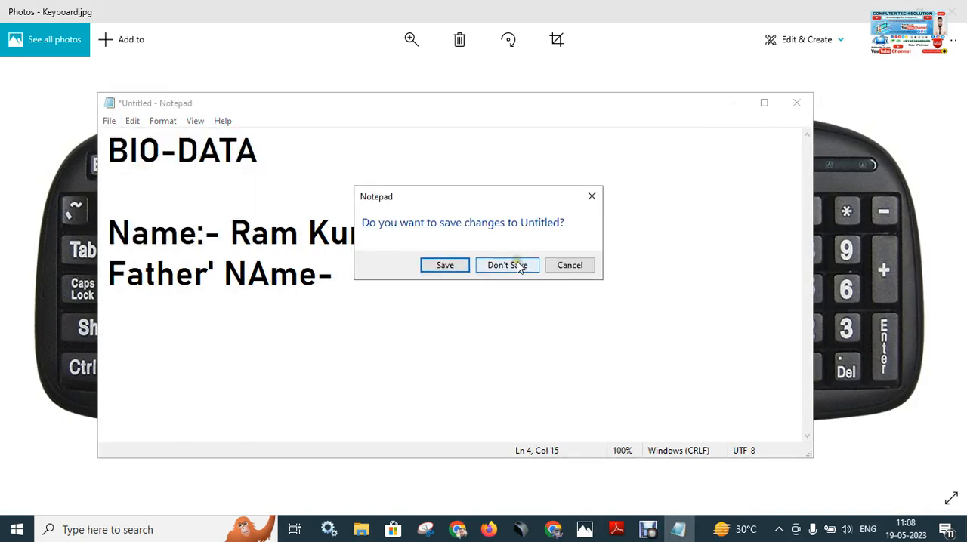
{"action": "left_click", "coordinate": [569, 266]}
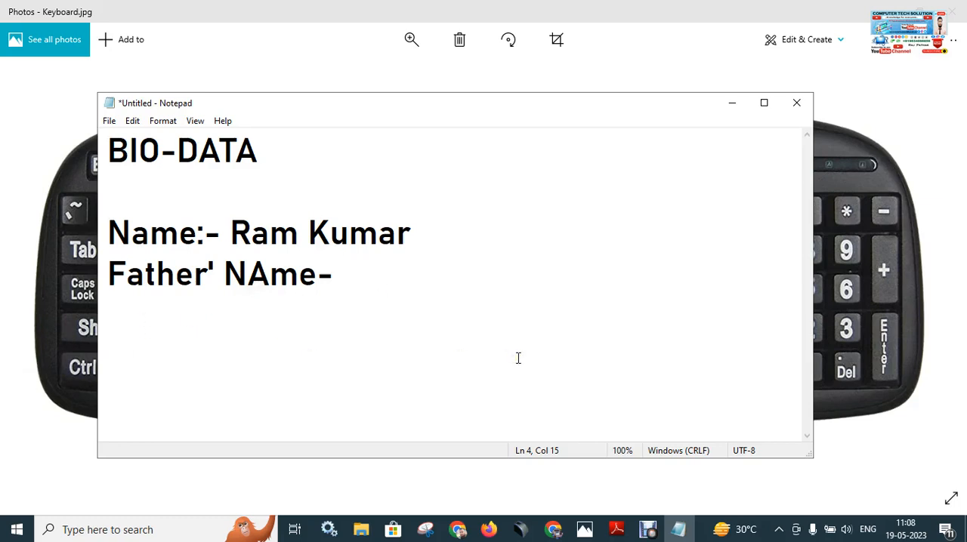
Add the lines "mOTHER", "DSD" and "SDSD" below the father's name line, ending with a new empty line.
{"action": "key", "text": "Return"}
{"action": "type", "text": "mOTHER "}
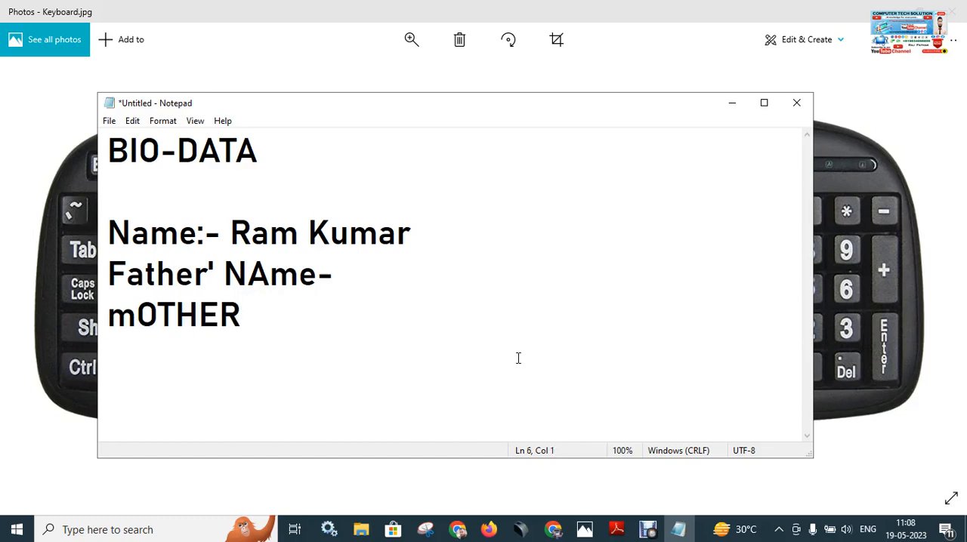
{"action": "type", "text": "DSD"}
{"action": "key", "text": "Return"}
{"action": "type", "text": "SDSD"}
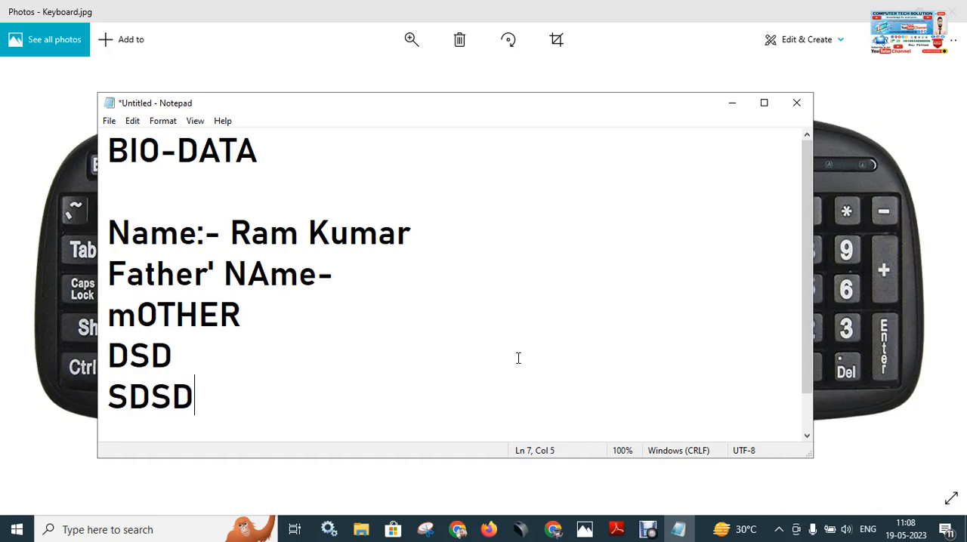
{"action": "key", "text": "Return"}
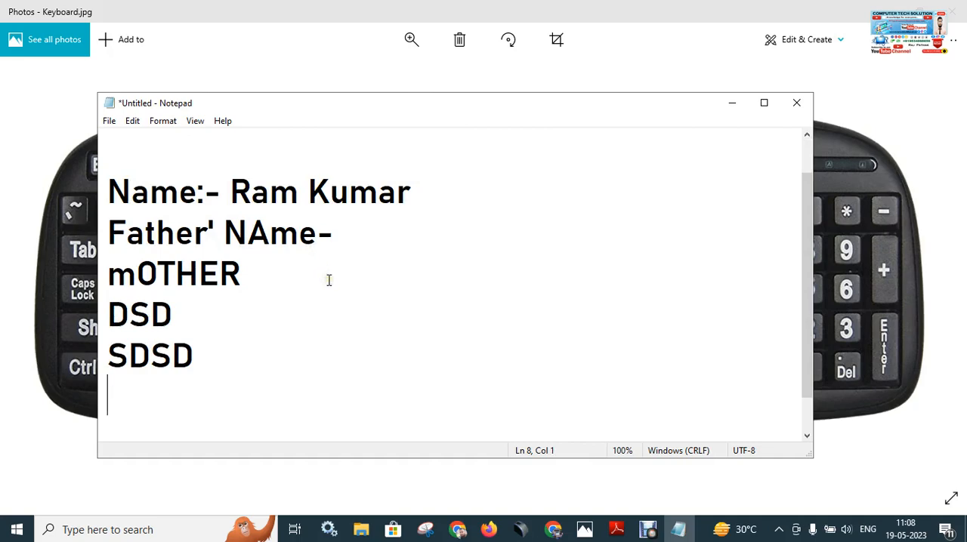
Check Keyboard.jpg in Photos, return to Notepad and move its window aside to uncover the Caps Lock side of the pictured keyboard.
{"action": "left_click", "coordinate": [585, 529]}
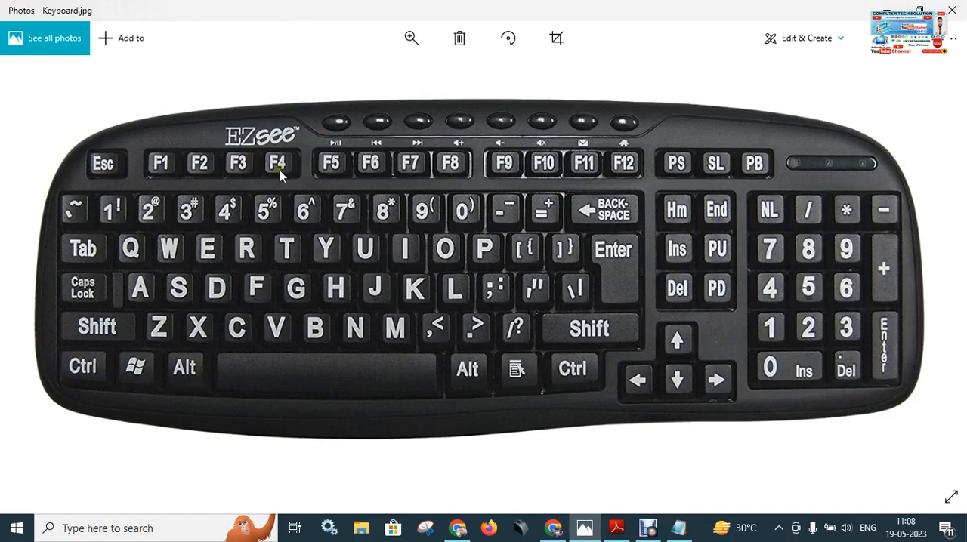
{"action": "left_click", "coordinate": [79, 378]}
{"action": "left_click", "coordinate": [686, 532]}
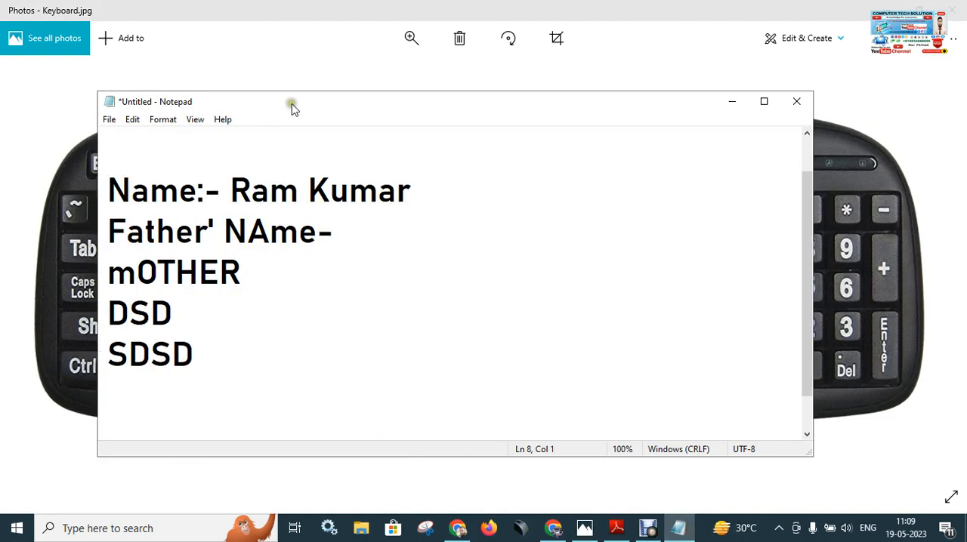
{"action": "left_click_drag", "start_coordinate": [293, 108], "coordinate": [474, 110]}
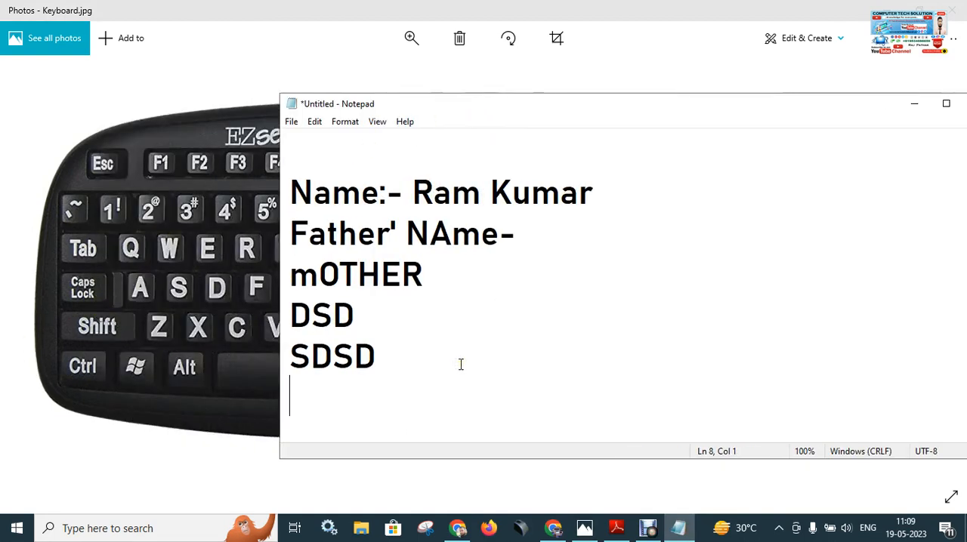
Enter "HDSFKJHJFDS" in capitals on the empty line and "jdsjfsdlfjdskjf" in lowercase on the line below.
{"action": "type", "text": "HDSFKJHJFDS"}
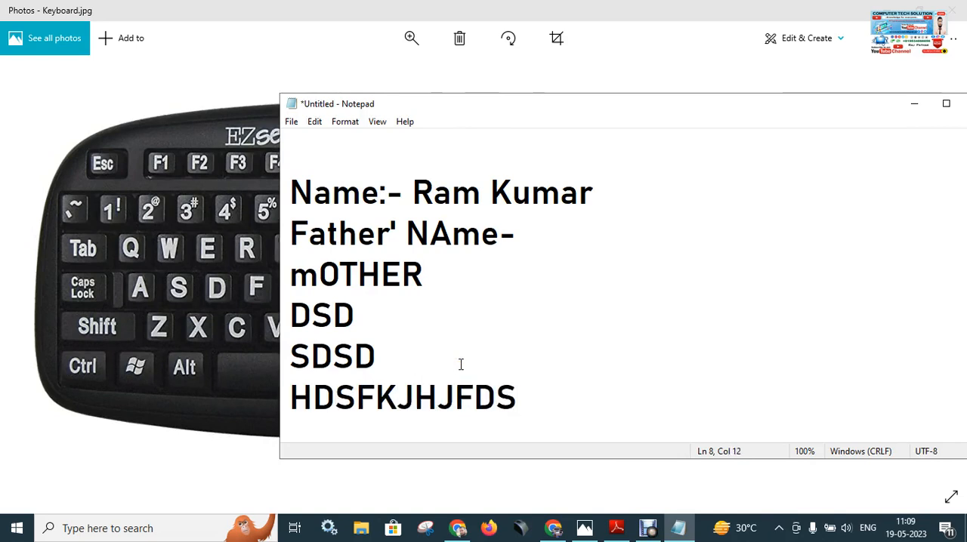
{"action": "key", "text": "Return"}
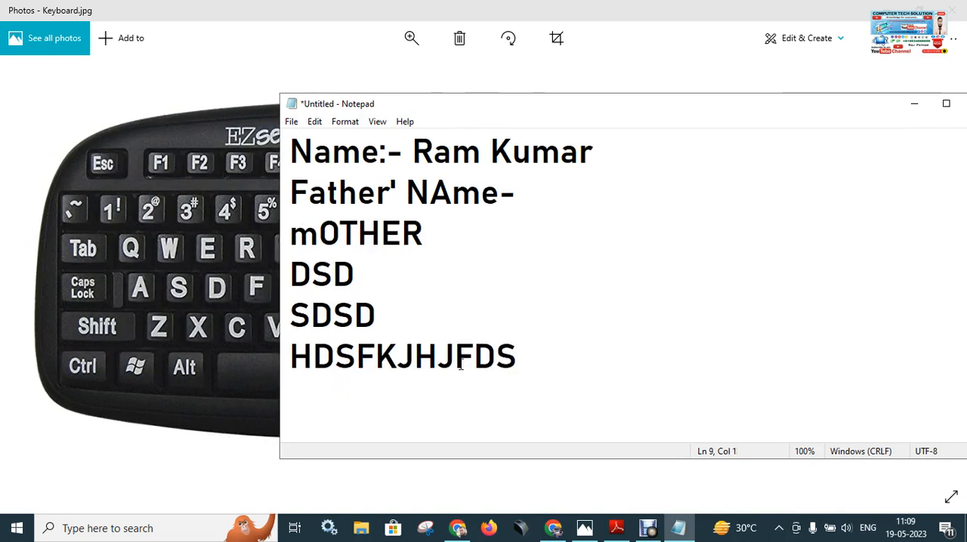
{"action": "type", "text": "jdsjfsdlfjdskjf"}
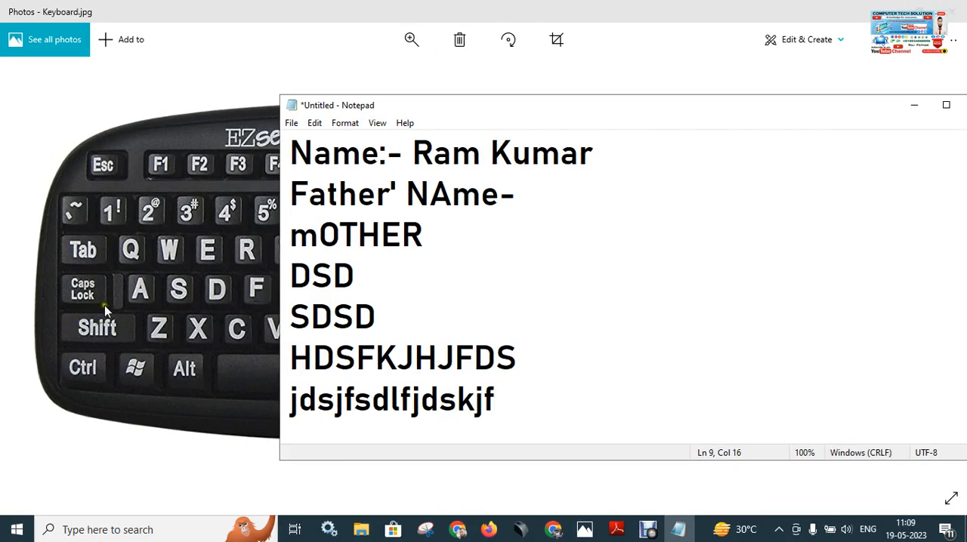
Review the full keyboard picture in Photos, then return to Notepad and move its window higher on the screen.
{"action": "left_click", "coordinate": [93, 290]}
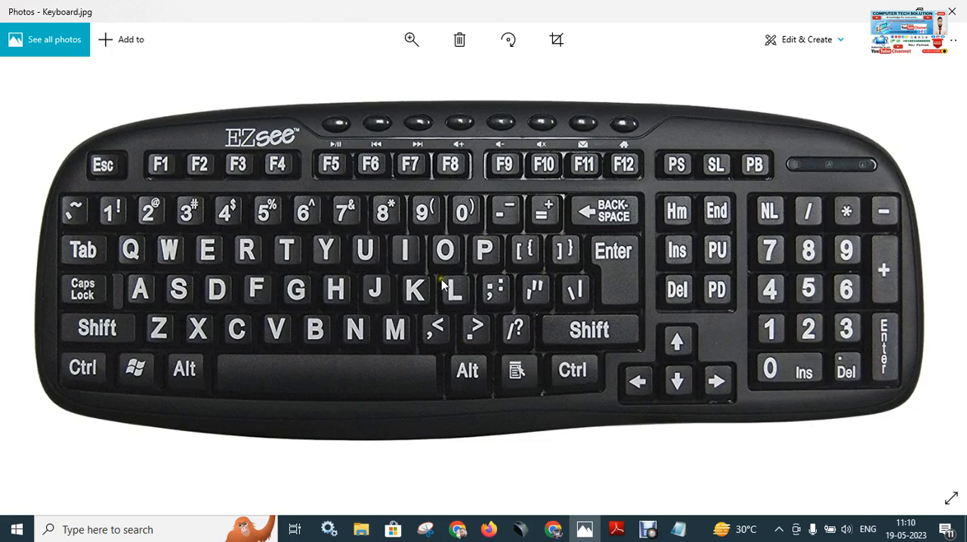
{"action": "left_click", "coordinate": [658, 534]}
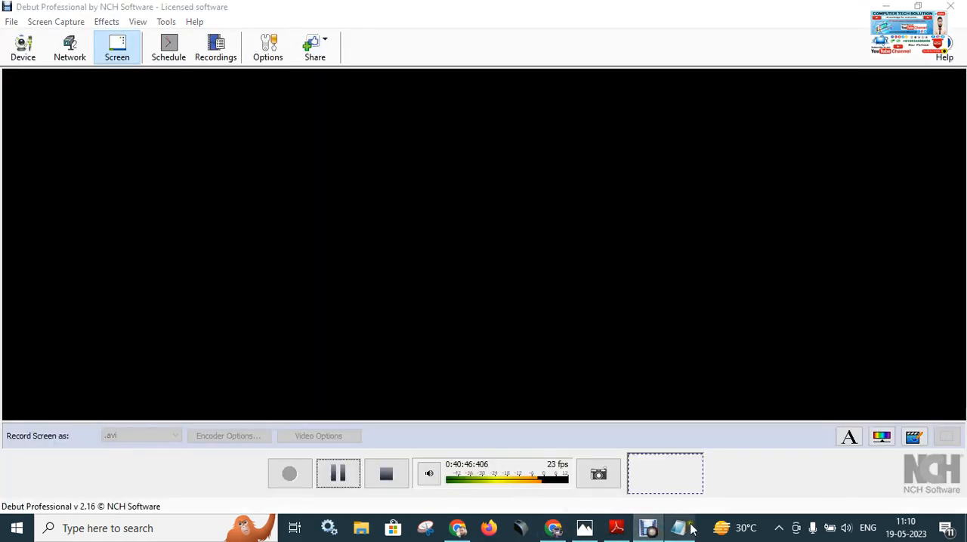
{"action": "left_click", "coordinate": [684, 528]}
{"action": "left_click_drag", "start_coordinate": [560, 104], "coordinate": [394, 30]}
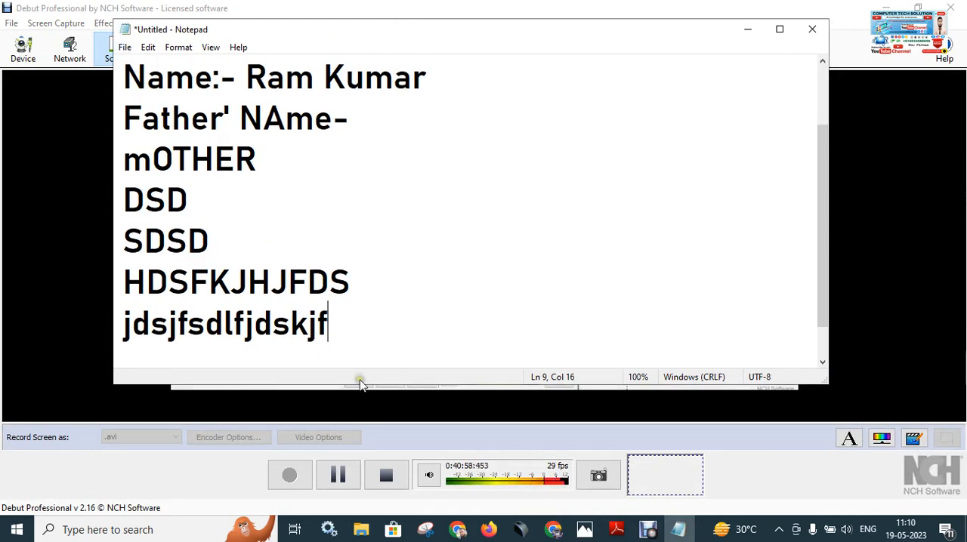
Look at the File commands and add an empty line after "jdsjfsdlfjdskjf".
{"action": "left_click", "coordinate": [127, 50]}
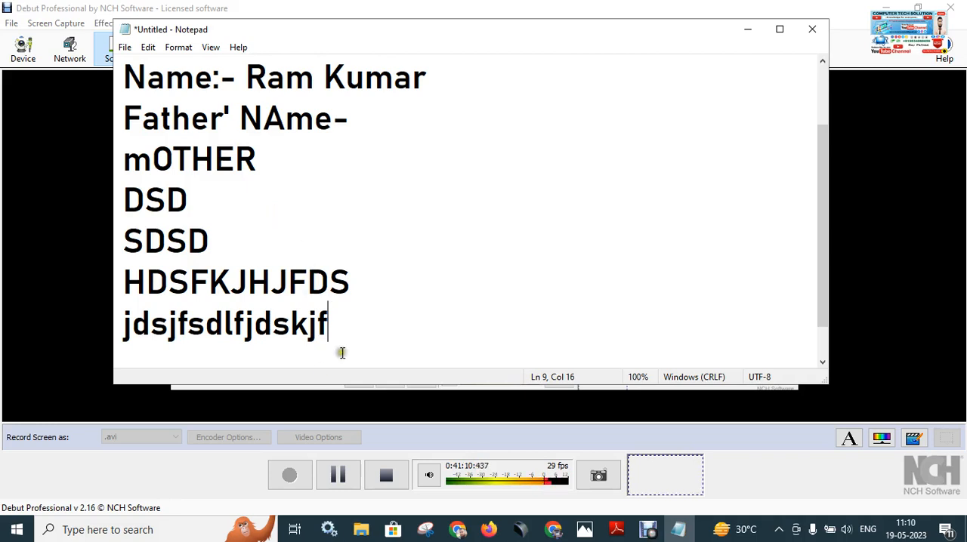
{"action": "key", "text": "Return"}
Minimize the Photos window showing Keyboard.jpg and the Debut recorder window to get back to the Notepad document.
{"action": "left_click", "coordinate": [210, 408]}
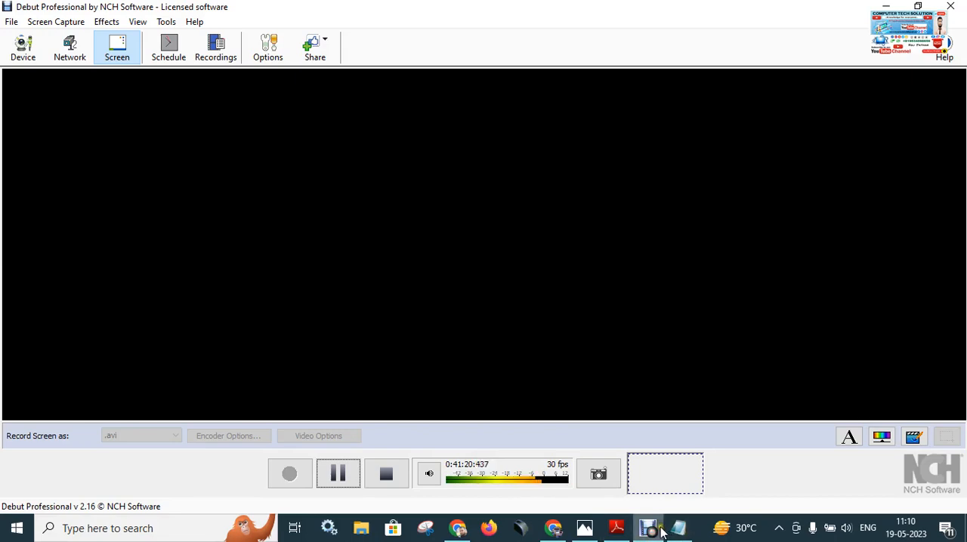
{"action": "left_click", "coordinate": [585, 529]}
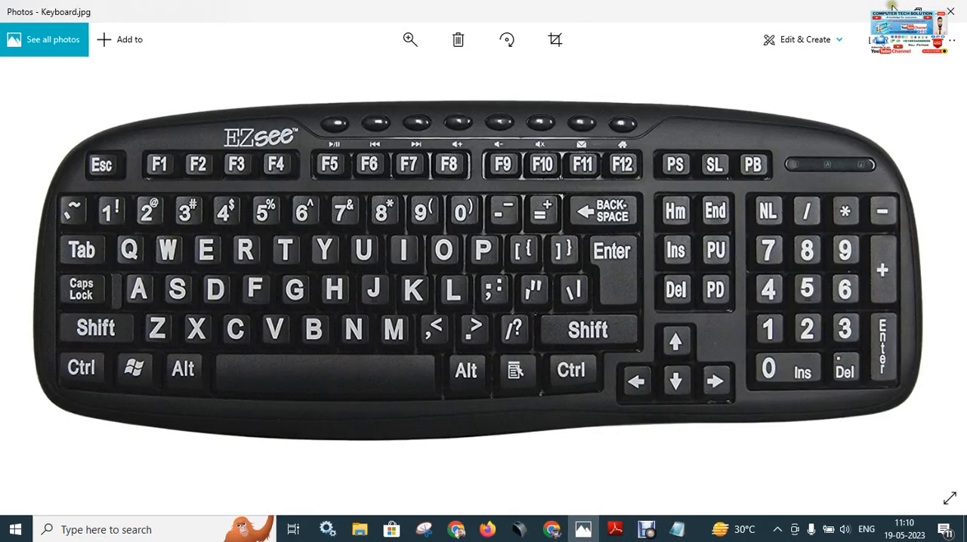
{"action": "left_click", "coordinate": [884, 9]}
{"action": "left_click", "coordinate": [884, 7]}
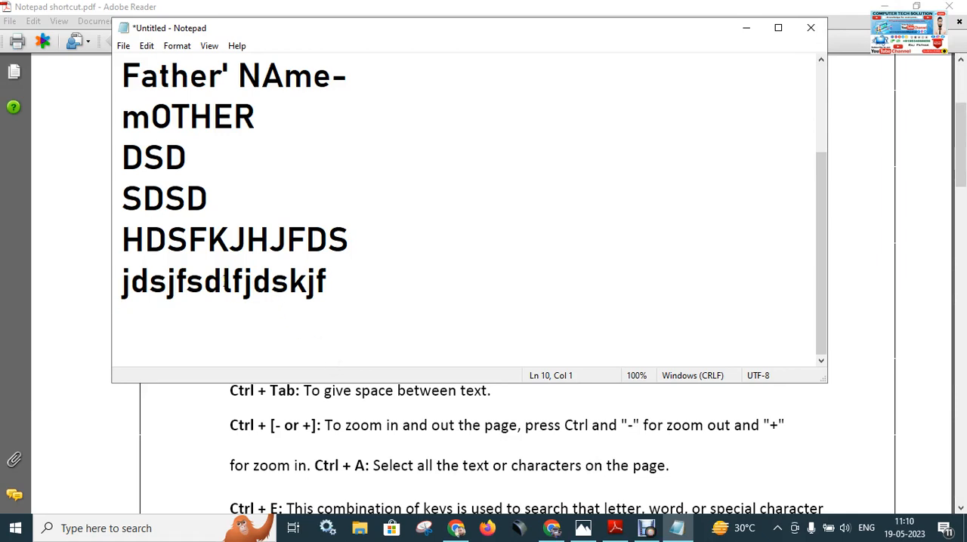
Close the untitled Notepad document without saving it, and close Notepad shortcut.pdf in Adobe Reader.
{"action": "left_click", "coordinate": [811, 28]}
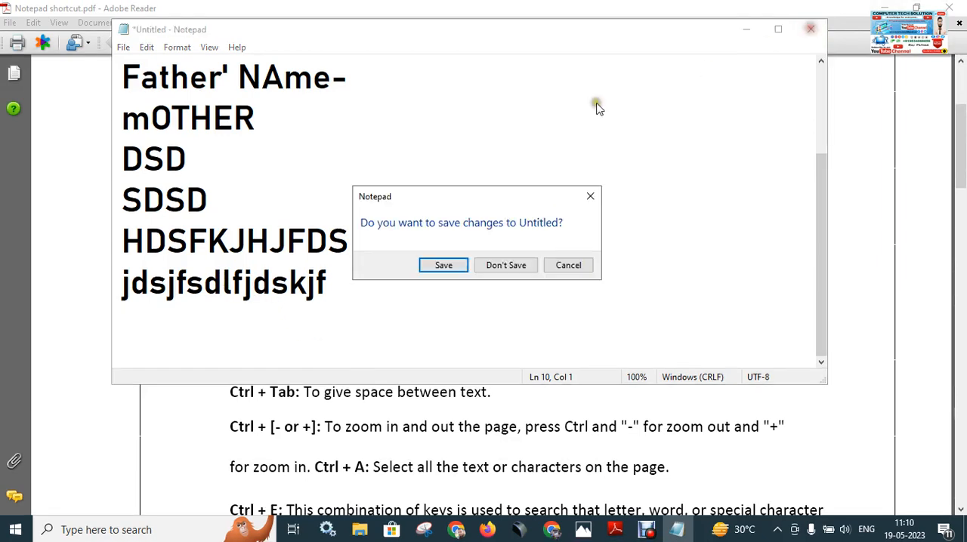
{"action": "left_click", "coordinate": [510, 273]}
{"action": "scroll", "coordinate": [492, 260], "scroll_direction": "up", "scroll_amount": 3}
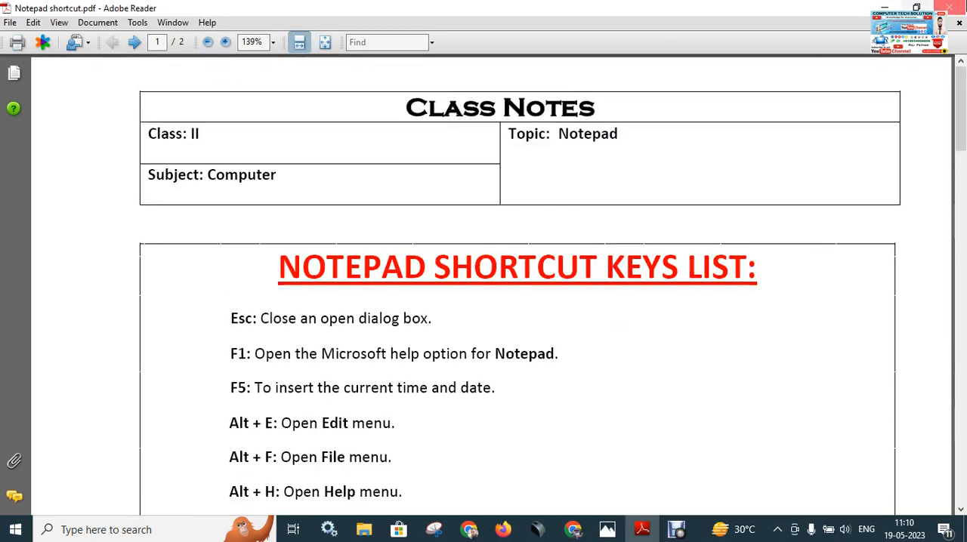
{"action": "left_click", "coordinate": [950, 7]}
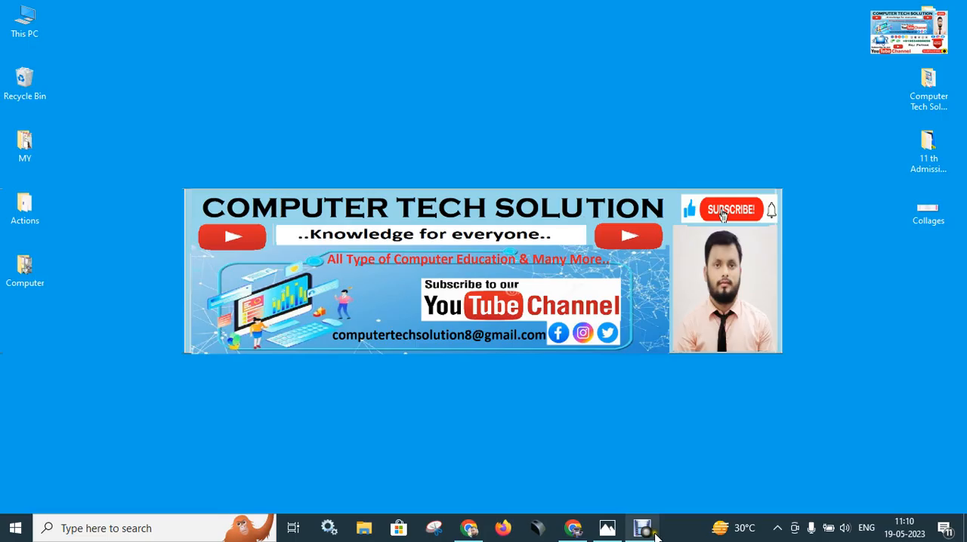